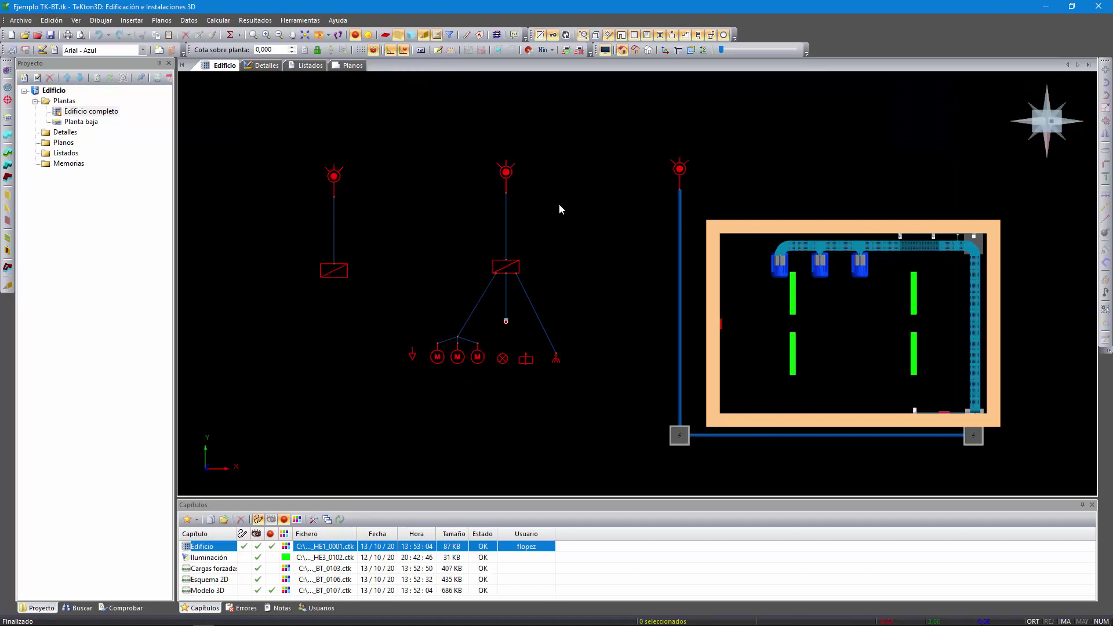
Step: Make Cargas forzadas the chapter being edited in the project
{"action": "left_click", "coordinate": [213, 569]}
{"action": "left_click", "coordinate": [215, 580]}
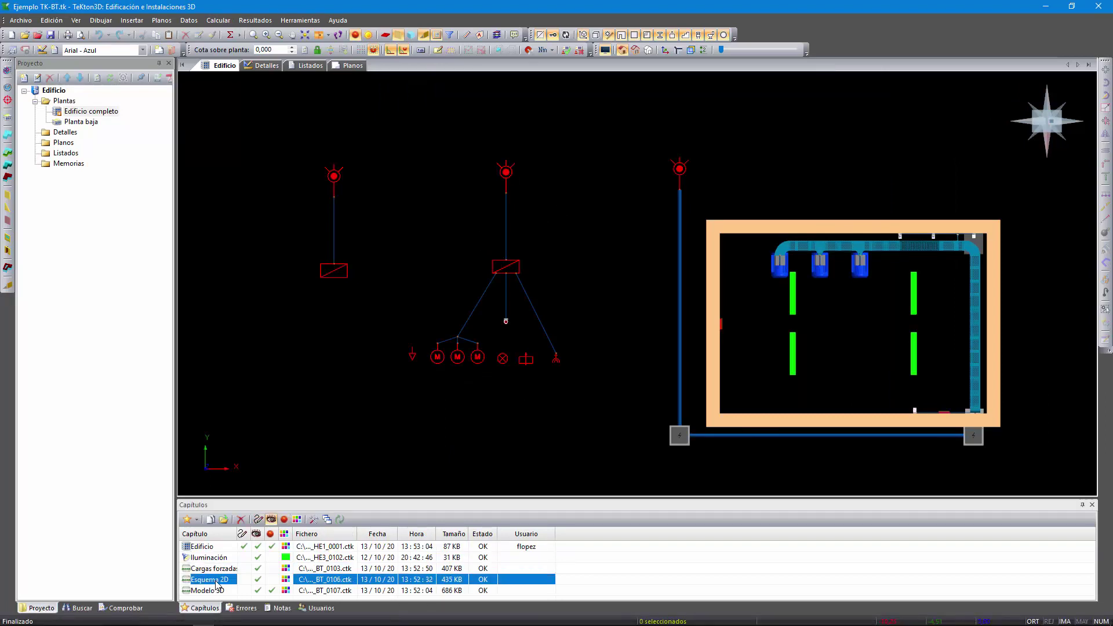
{"action": "left_click", "coordinate": [215, 587]}
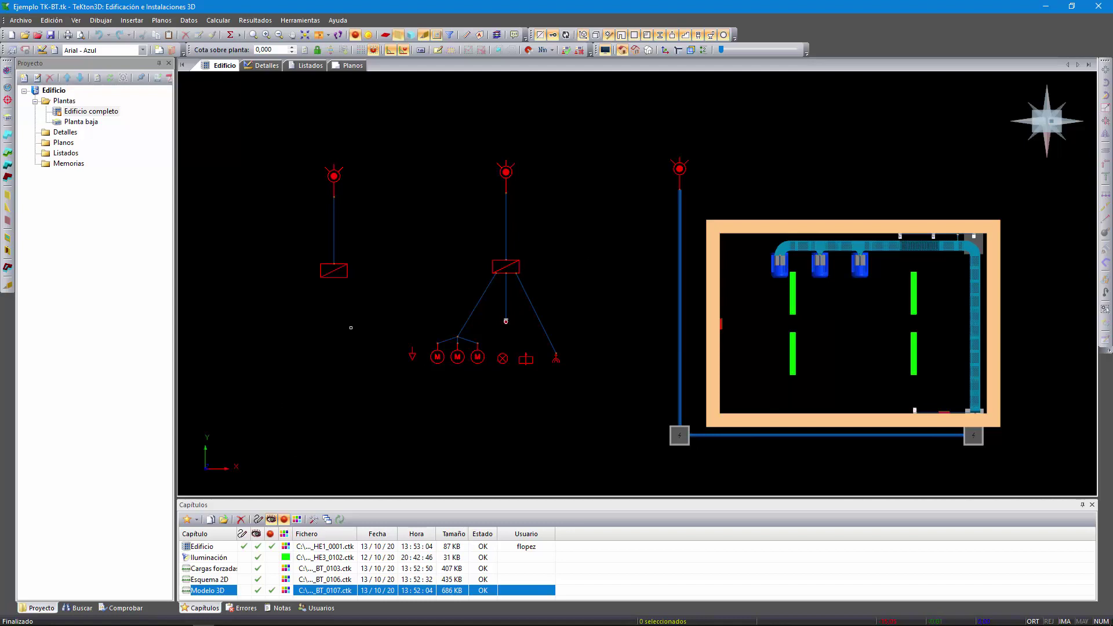
{"action": "left_click", "coordinate": [246, 569]}
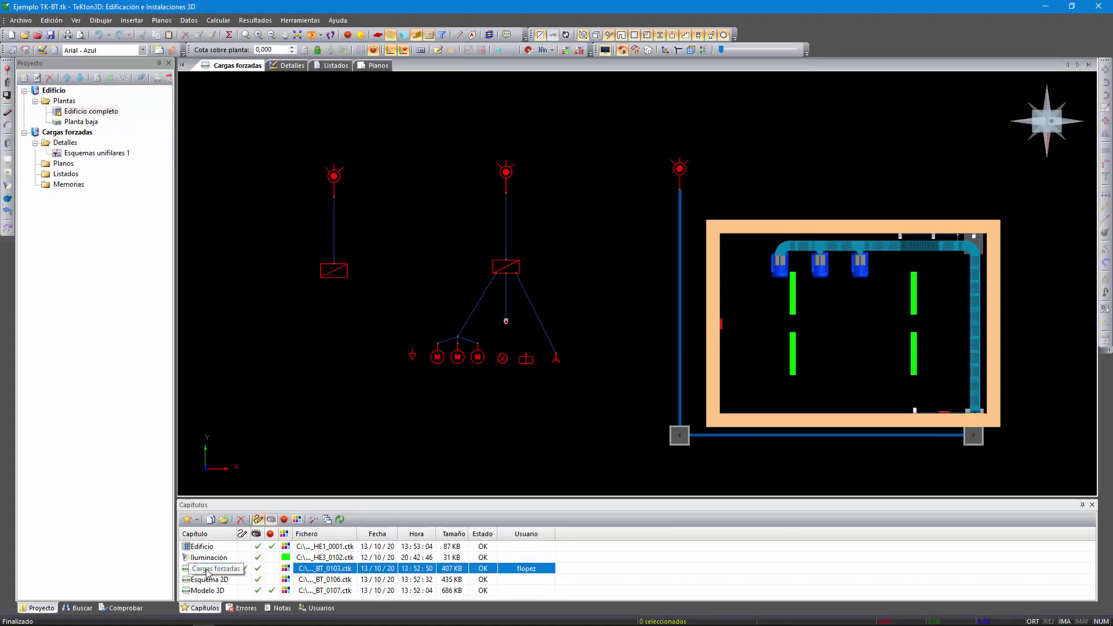
Step: Hide the Esquema 2D and Modelo 3D chapters so that only the Cargas forzadas diagram is framed
{"action": "left_click", "coordinate": [261, 581]}
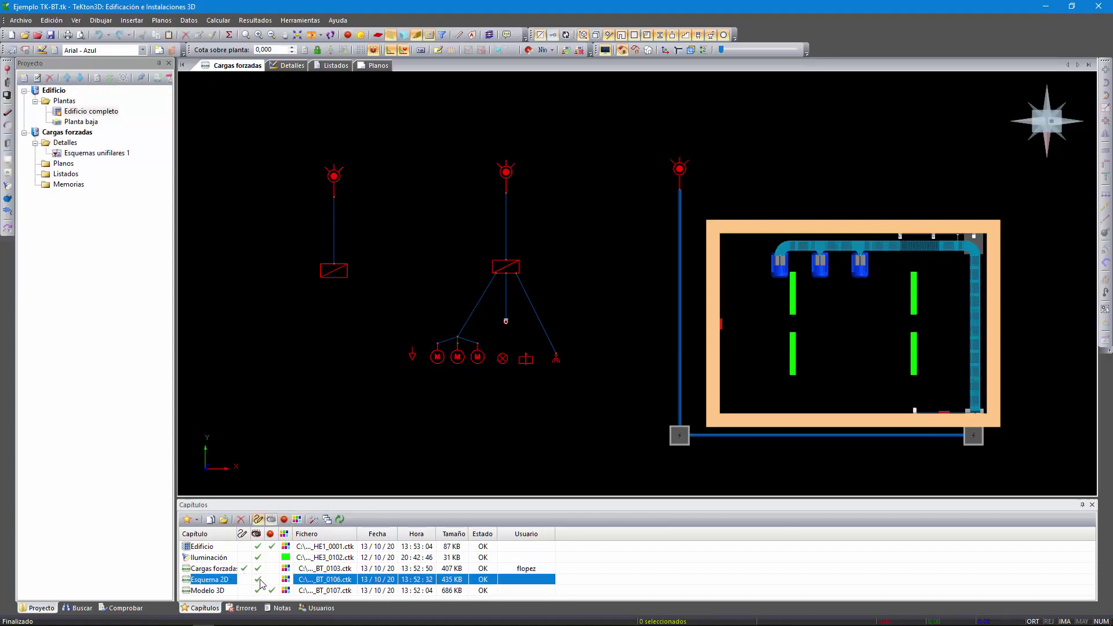
{"action": "left_click", "coordinate": [259, 580]}
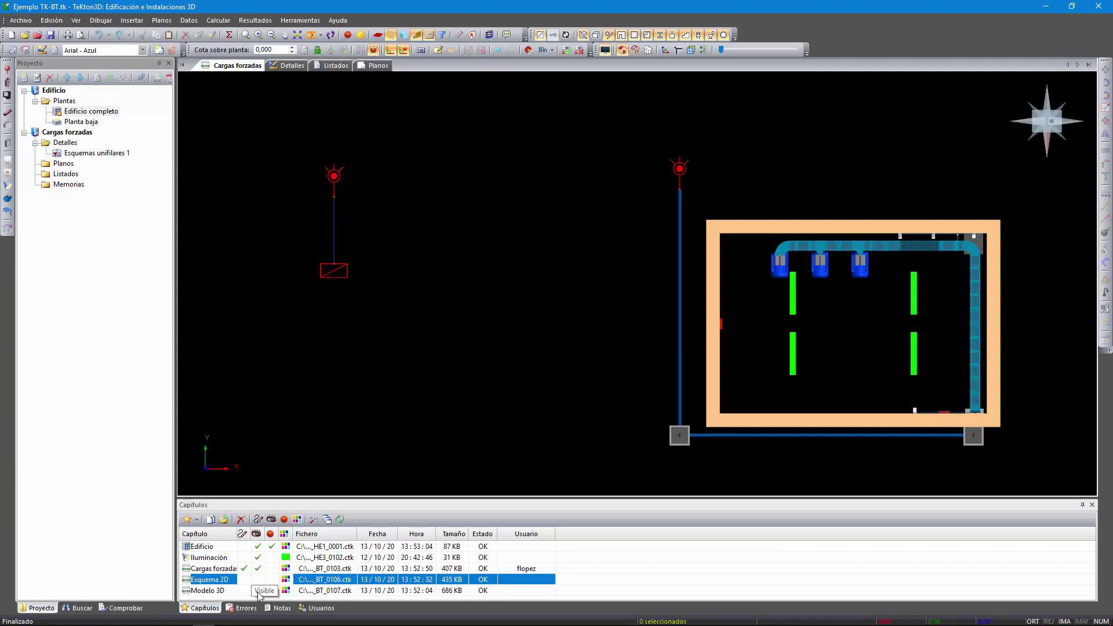
{"action": "left_click", "coordinate": [258, 591]}
{"action": "mouse_move", "coordinate": [343, 318]}
{"action": "middle_mouse_down"}
{"action": "mouse_move", "coordinate": [366, 285]}
{"action": "mouse_move", "coordinate": [688, 271]}
{"action": "mouse_move", "coordinate": [628, 315]}
{"action": "mouse_move", "coordinate": [477, 338]}
{"action": "middle_mouse_up"}
{"action": "scroll", "coordinate": [628, 315], "scroll_direction": "up", "scroll_amount": 6}
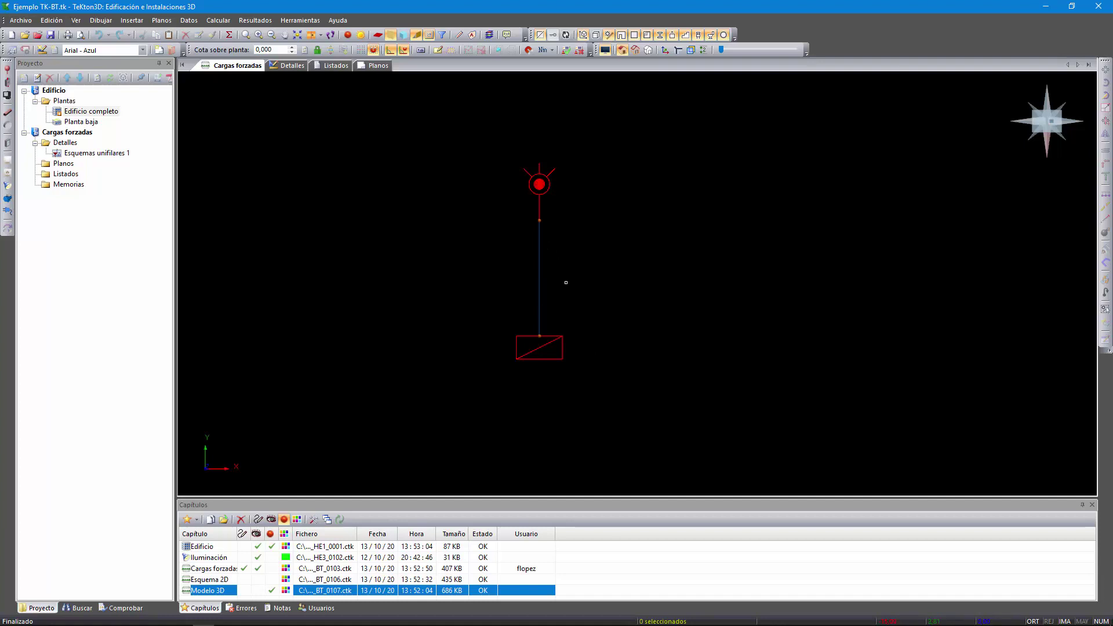
Step: Calculate the Cargas forzadas chapter and generate its Esquemas unifilares 1 detail with the default content options
{"action": "left_click", "coordinate": [229, 34]}
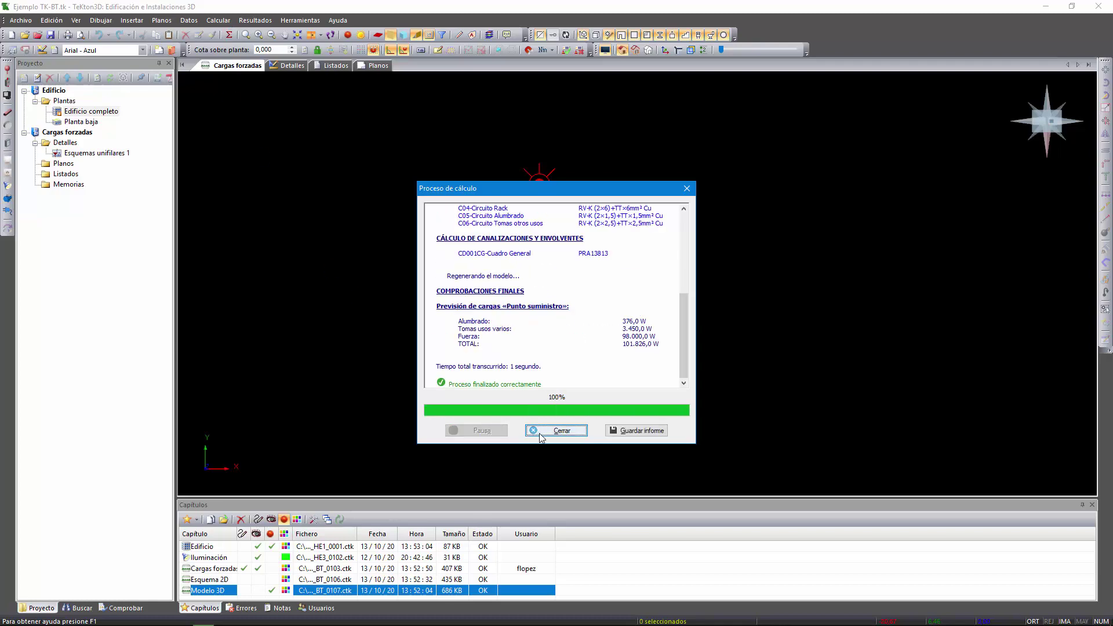
{"action": "left_click", "coordinate": [539, 429]}
{"action": "double_click", "coordinate": [71, 155]}
{"action": "double_click", "coordinate": [758, 323]}
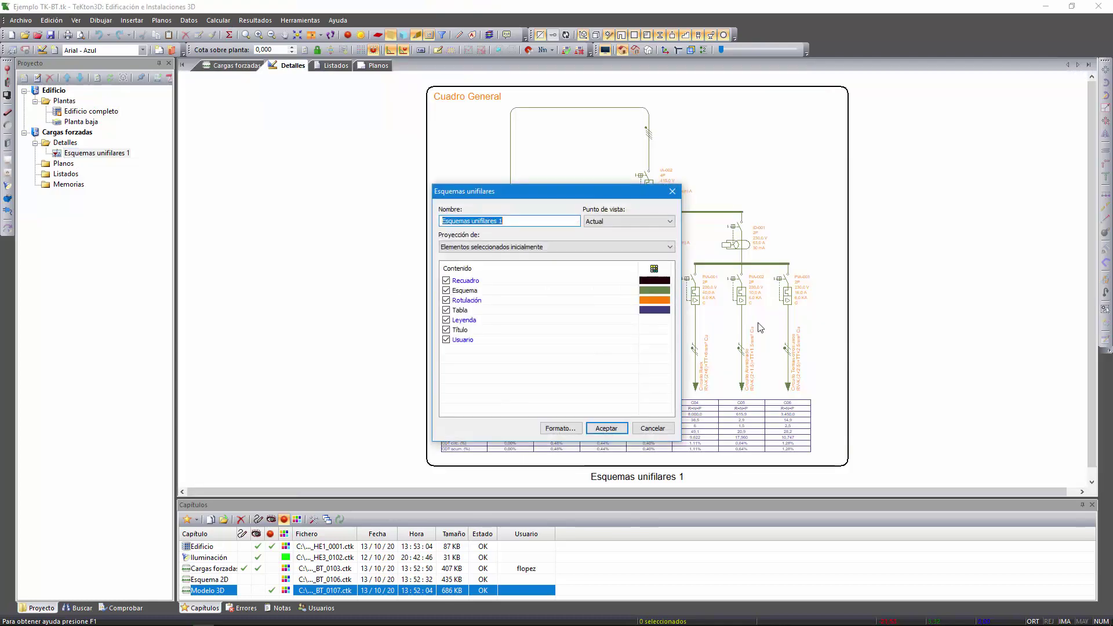
{"action": "left_click", "coordinate": [623, 434]}
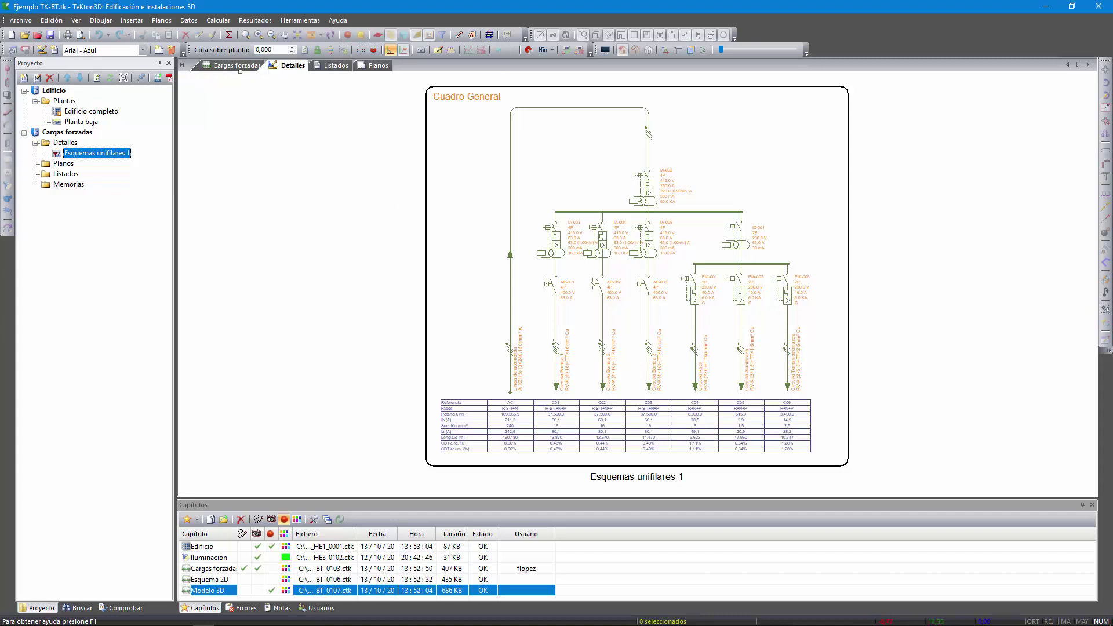
Step: Switch editing to the Esquema 2D chapter without saving the Cargas forzadas changes, and hide the Cargas forzadas chapter
{"action": "left_click", "coordinate": [240, 67]}
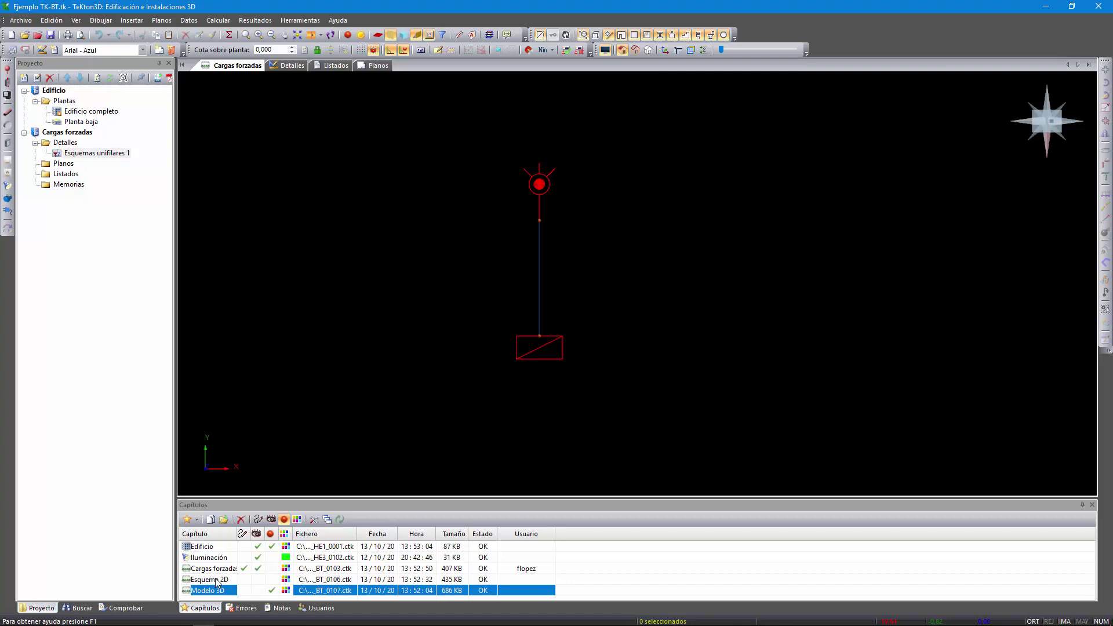
{"action": "double_click", "coordinate": [246, 580]}
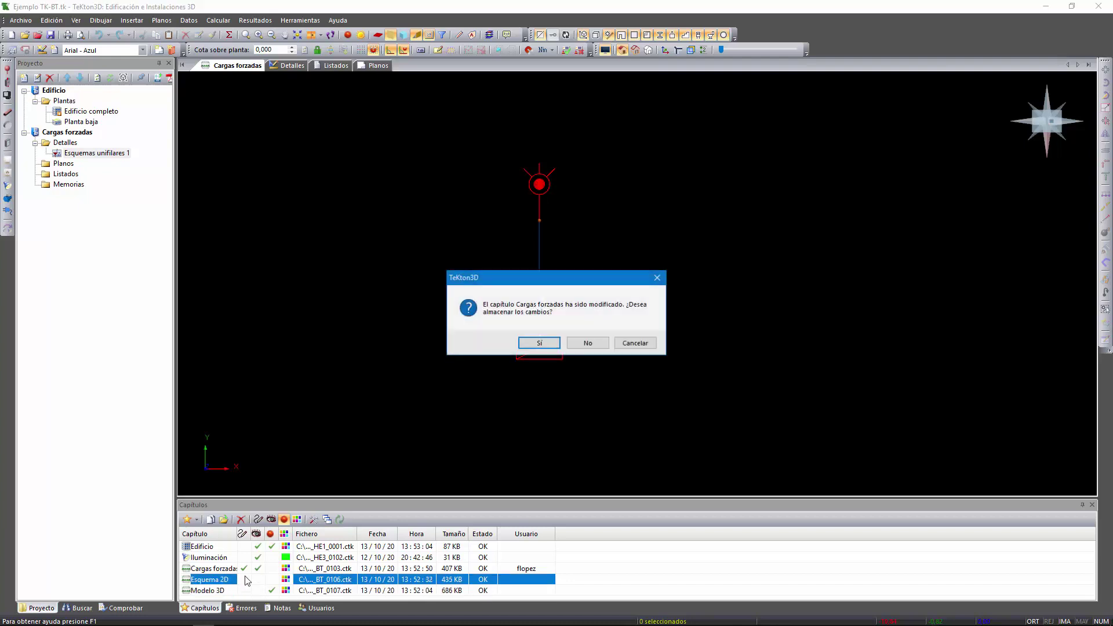
{"action": "left_click", "coordinate": [582, 344]}
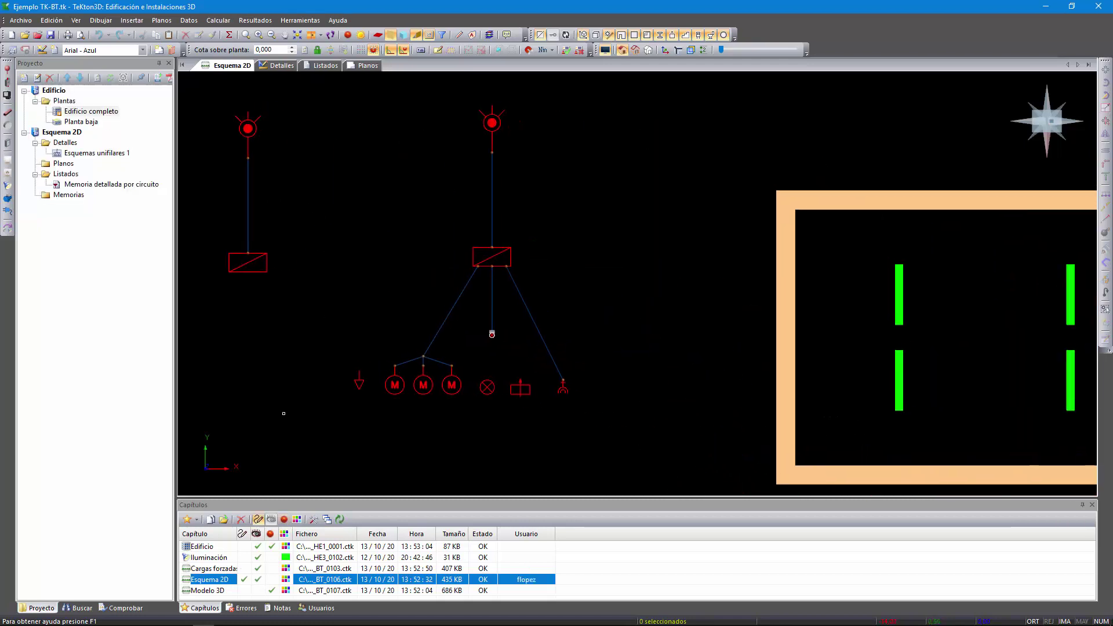
{"action": "left_click", "coordinate": [255, 568]}
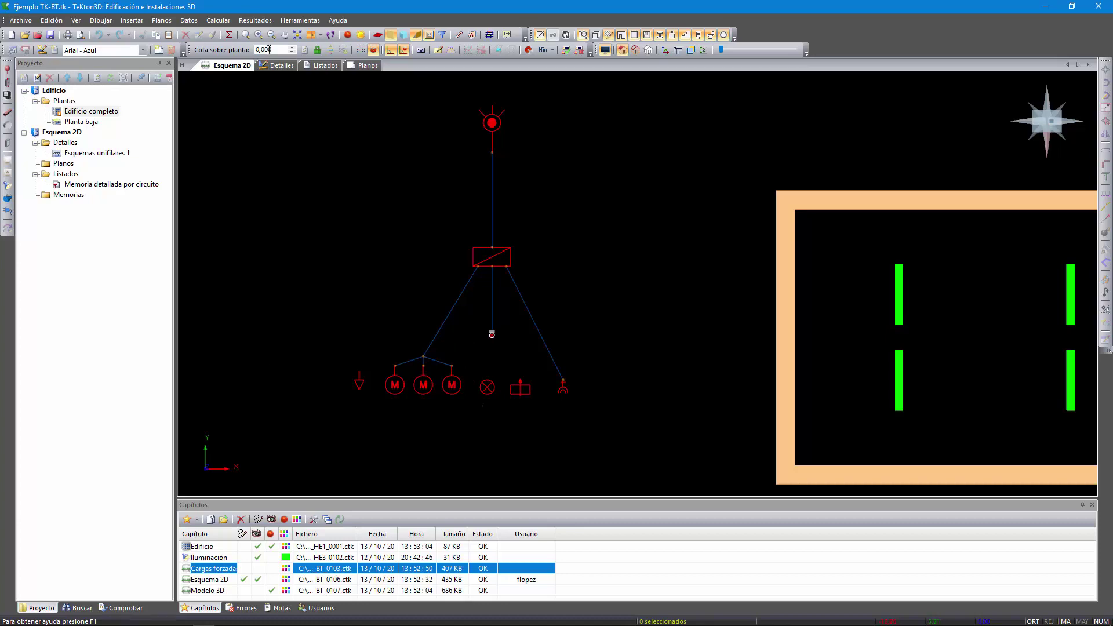
Step: Calculate the Esquema 2D chapter and generate its Esquemas unifilares 1 detail
{"action": "left_click", "coordinate": [229, 35]}
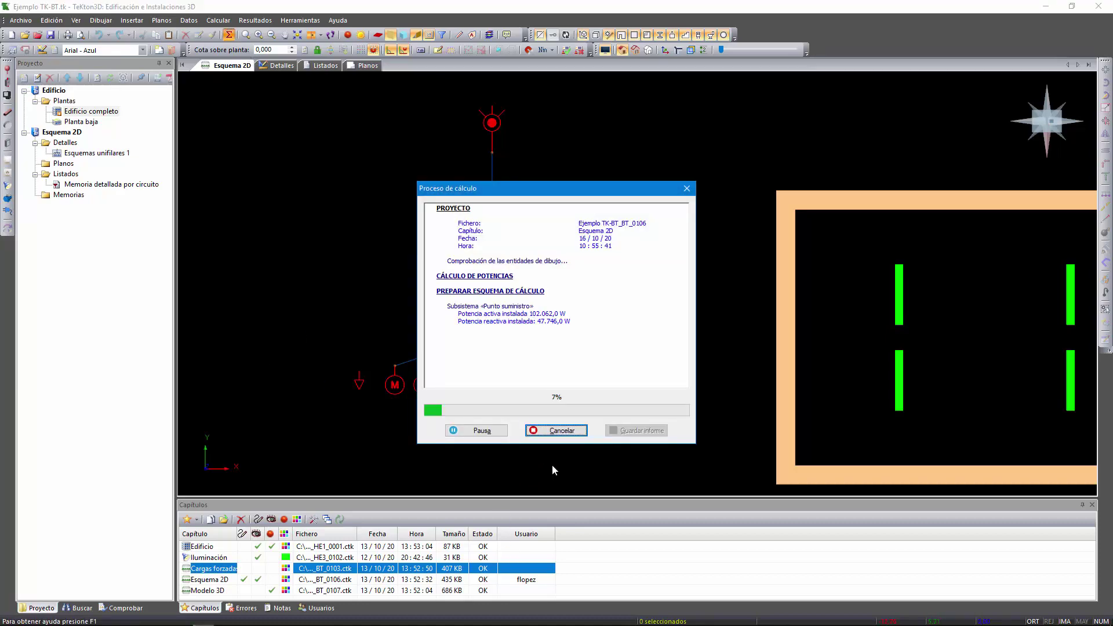
{"action": "left_click", "coordinate": [566, 434]}
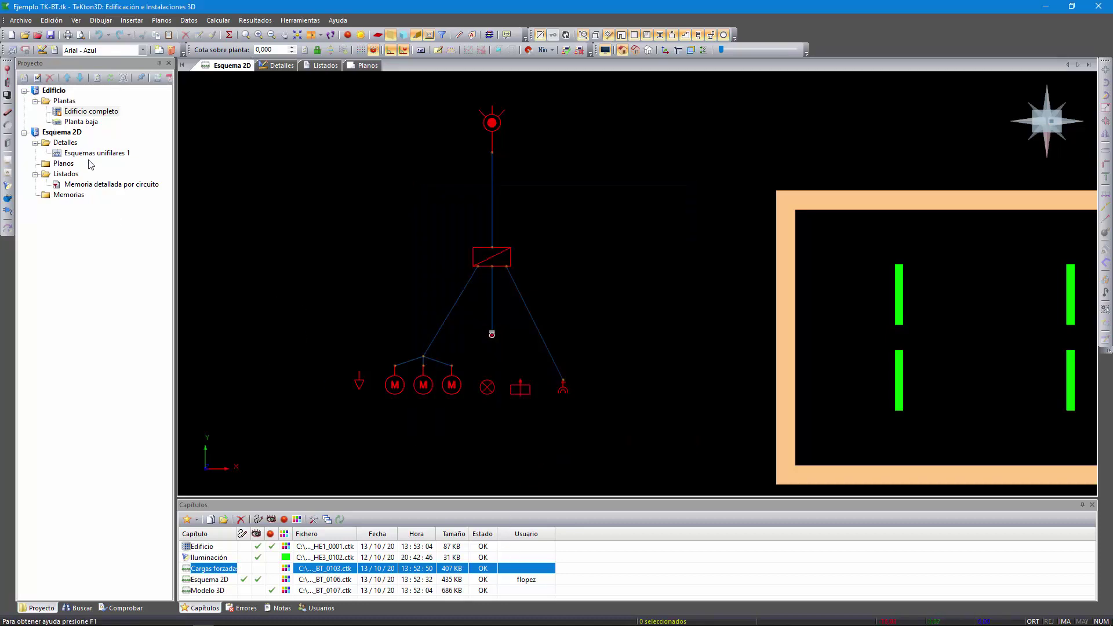
{"action": "double_click", "coordinate": [93, 153]}
{"action": "left_click", "coordinate": [617, 429]}
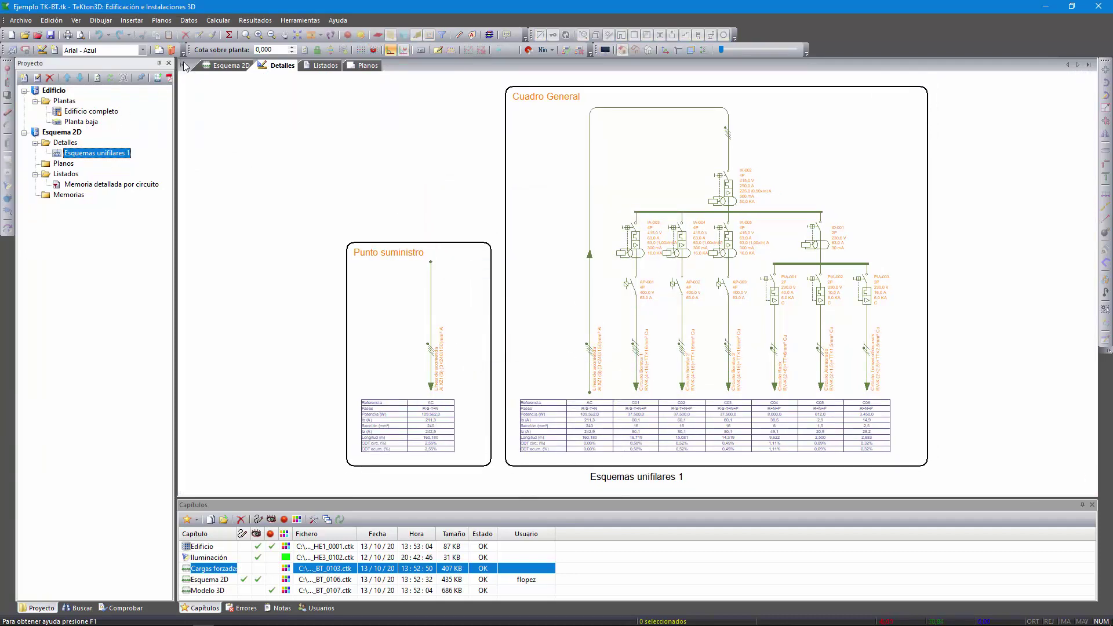
Step: Switch editing to Modelo 3D without saving Esquema 2D, accepting synchronization with Iluminación, and hide the Esquema 2D chapter
{"action": "left_click", "coordinate": [230, 65]}
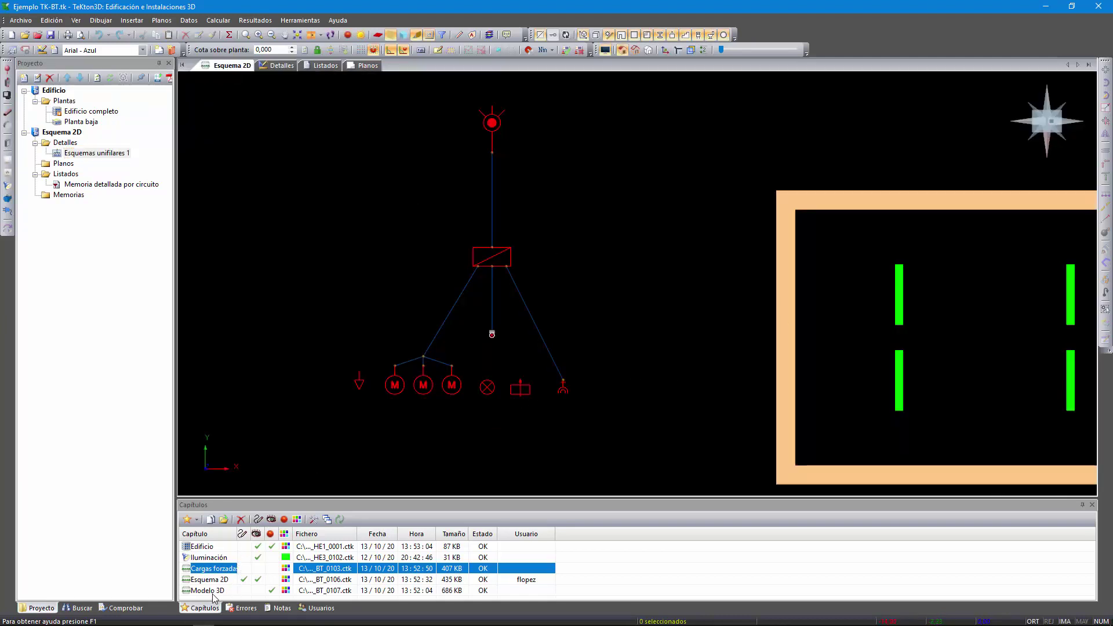
{"action": "double_click", "coordinate": [246, 592]}
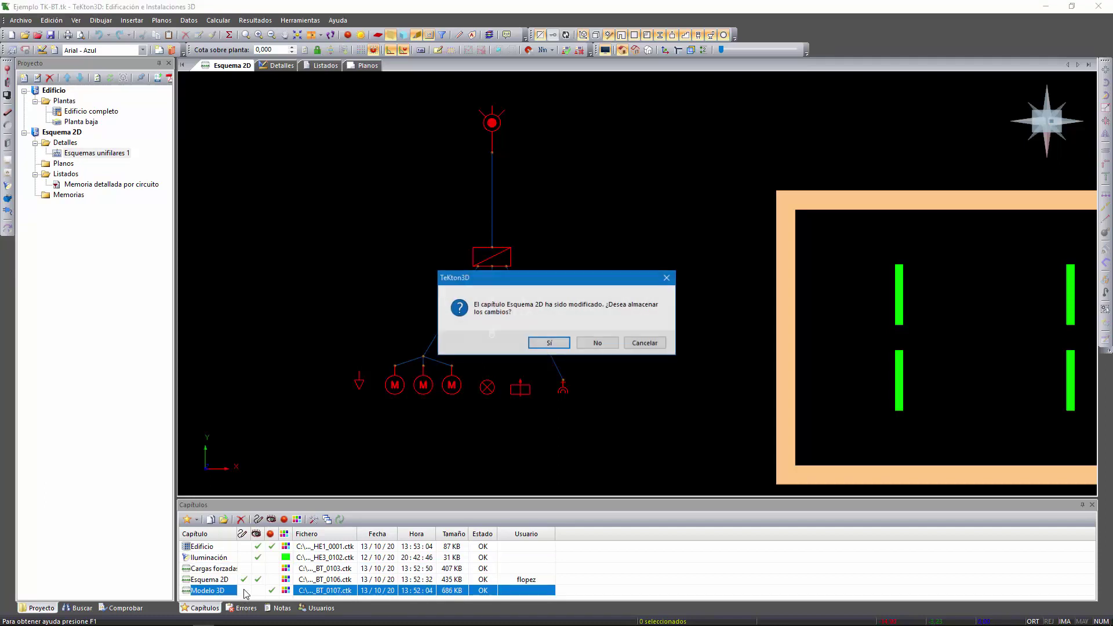
{"action": "left_click", "coordinate": [598, 345]}
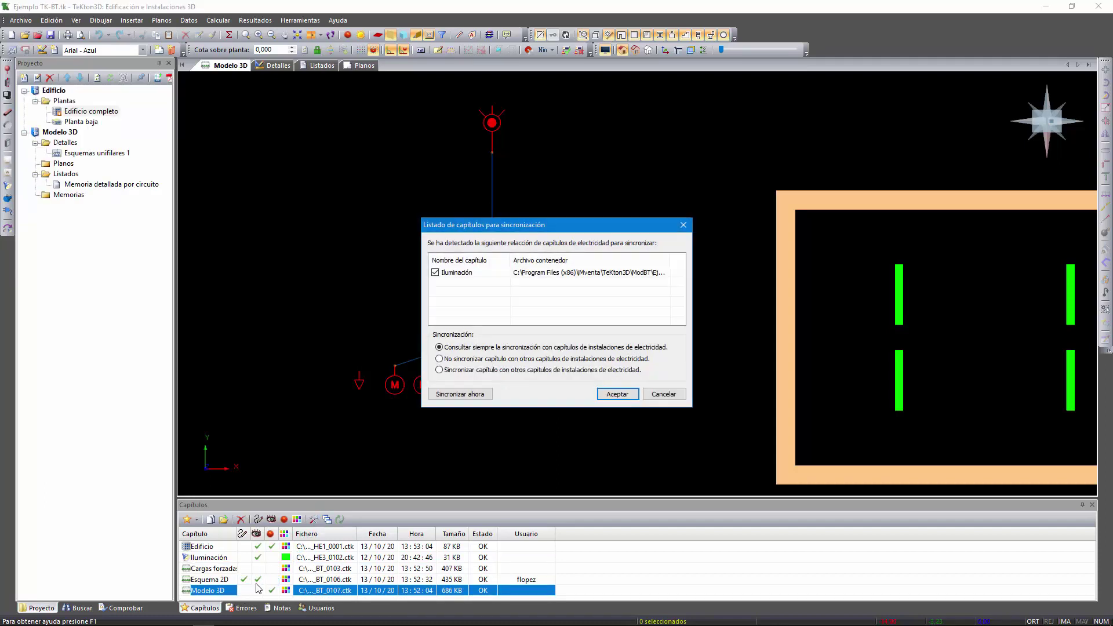
{"action": "left_click", "coordinate": [617, 395]}
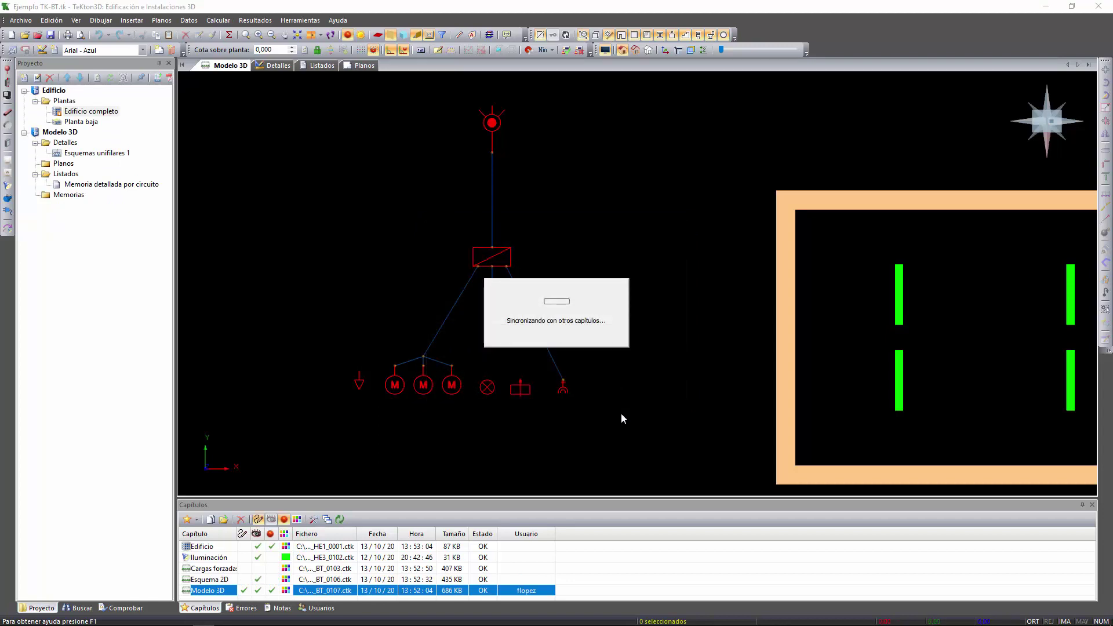
{"action": "left_click", "coordinate": [257, 579]}
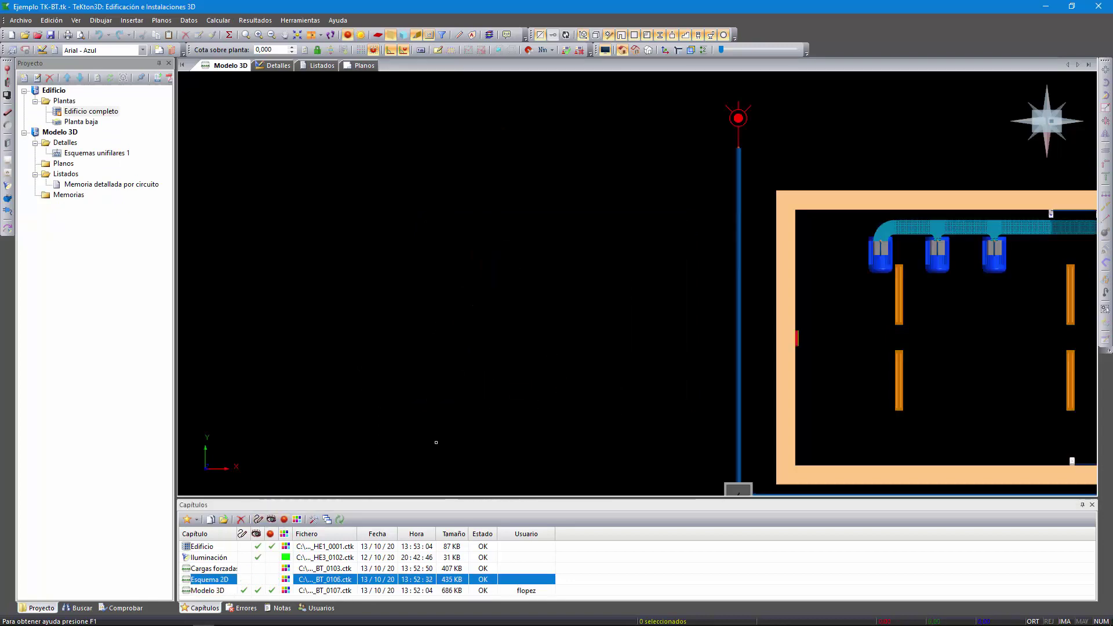
Step: Examine the building's 3D installation from several angles, including the supply line, underground boxes, motors and cable tray
{"action": "middle_click_drag", "start_coordinate": [917, 175], "coordinate": [465, 182]}
{"action": "scroll", "coordinate": [486, 263], "scroll_direction": "down", "scroll_amount": 5}
{"action": "middle_click_drag", "start_coordinate": [472, 306], "coordinate": [522, 247], "text": "shift"}
{"action": "scroll", "coordinate": [612, 285], "scroll_direction": "up", "scroll_amount": 5}
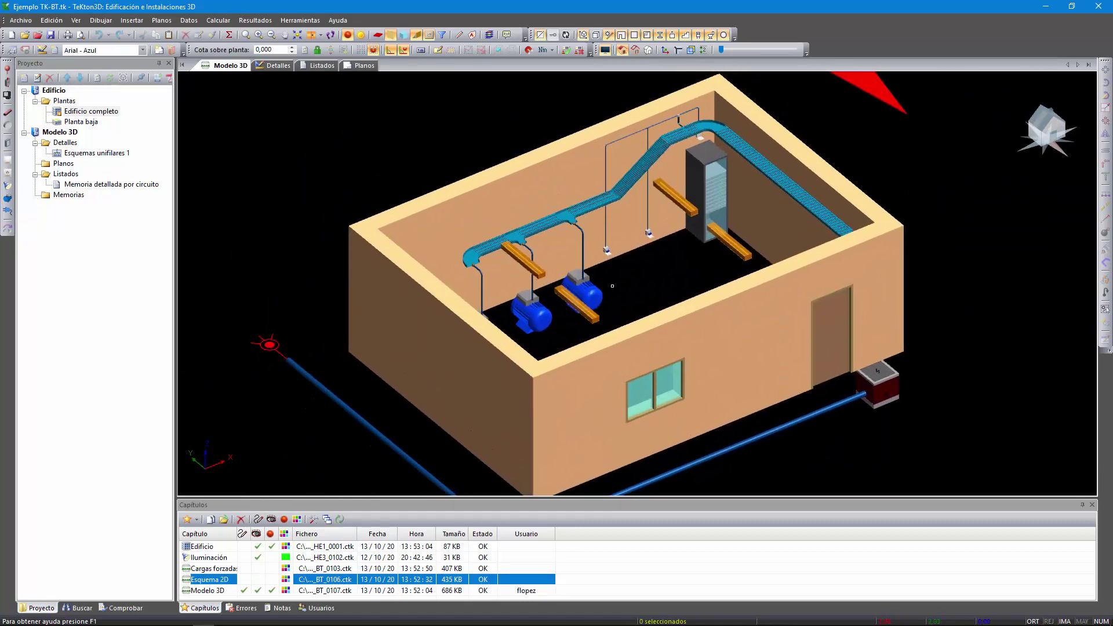
{"action": "middle_click_drag", "start_coordinate": [642, 272], "coordinate": [602, 269], "text": "shift"}
{"action": "middle_click_drag", "start_coordinate": [517, 298], "coordinate": [520, 203]}
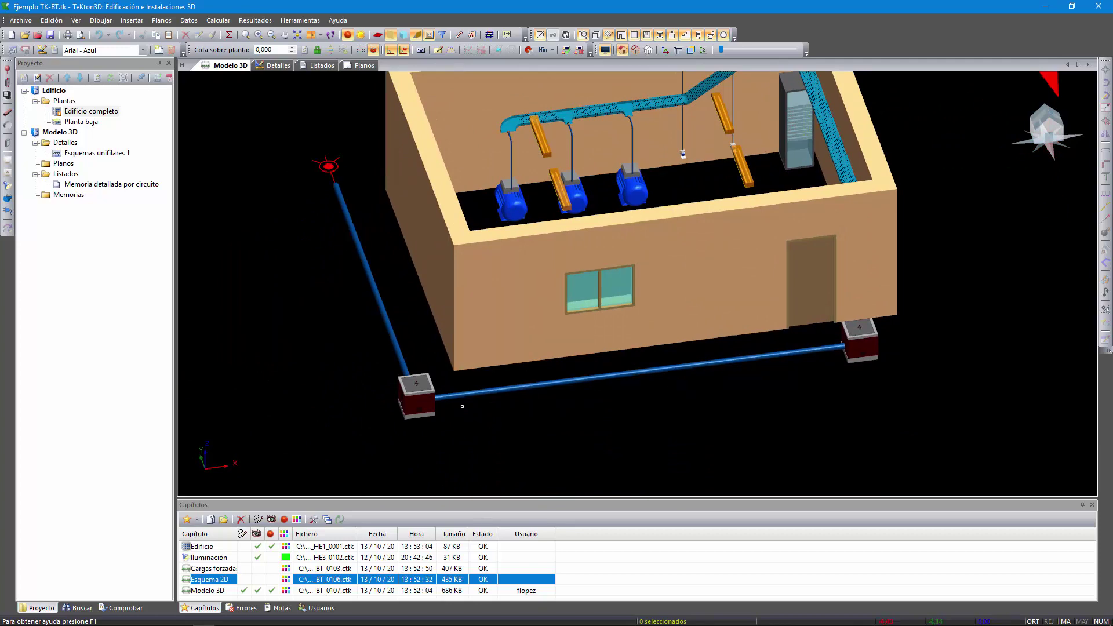
{"action": "middle_click_drag", "start_coordinate": [815, 278], "coordinate": [533, 307], "text": "shift"}
{"action": "middle_click_drag", "start_coordinate": [376, 286], "coordinate": [696, 301]}
{"action": "scroll", "coordinate": [683, 314], "scroll_direction": "up", "scroll_amount": 3}
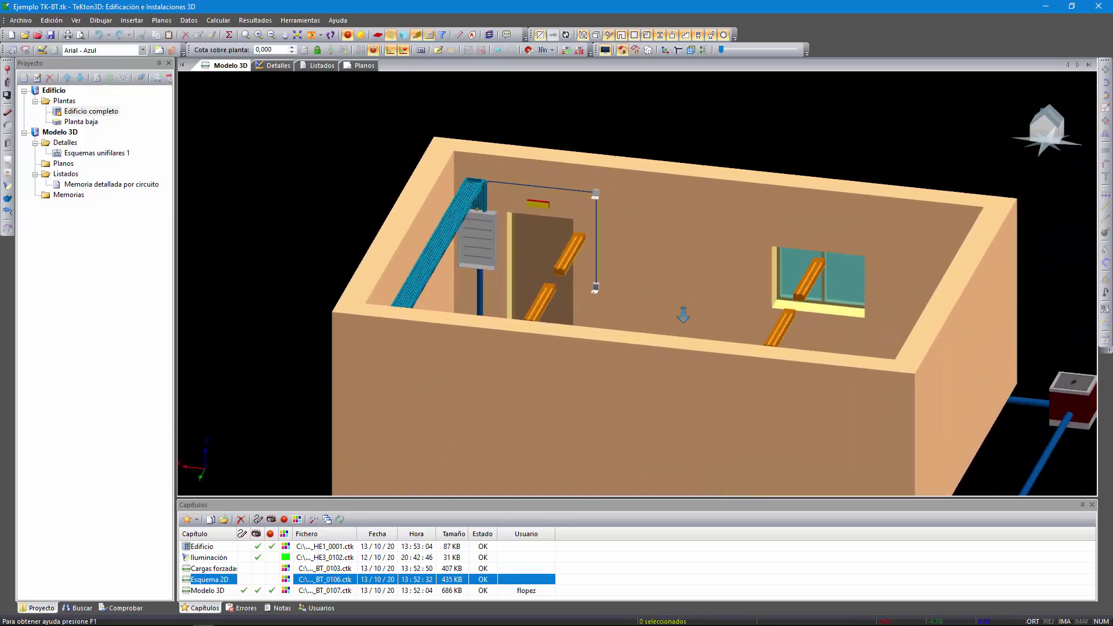
Step: Inspect the wall-mounted distribution panel and a ceiling luminaire by selecting them in the 3D model
{"action": "scroll", "coordinate": [684, 314], "scroll_direction": "up", "scroll_amount": 4}
{"action": "middle_click_drag", "start_coordinate": [335, 201], "coordinate": [571, 295]}
{"action": "left_click", "coordinate": [504, 237]}
{"action": "scroll", "coordinate": [589, 267], "scroll_direction": "down", "scroll_amount": 5}
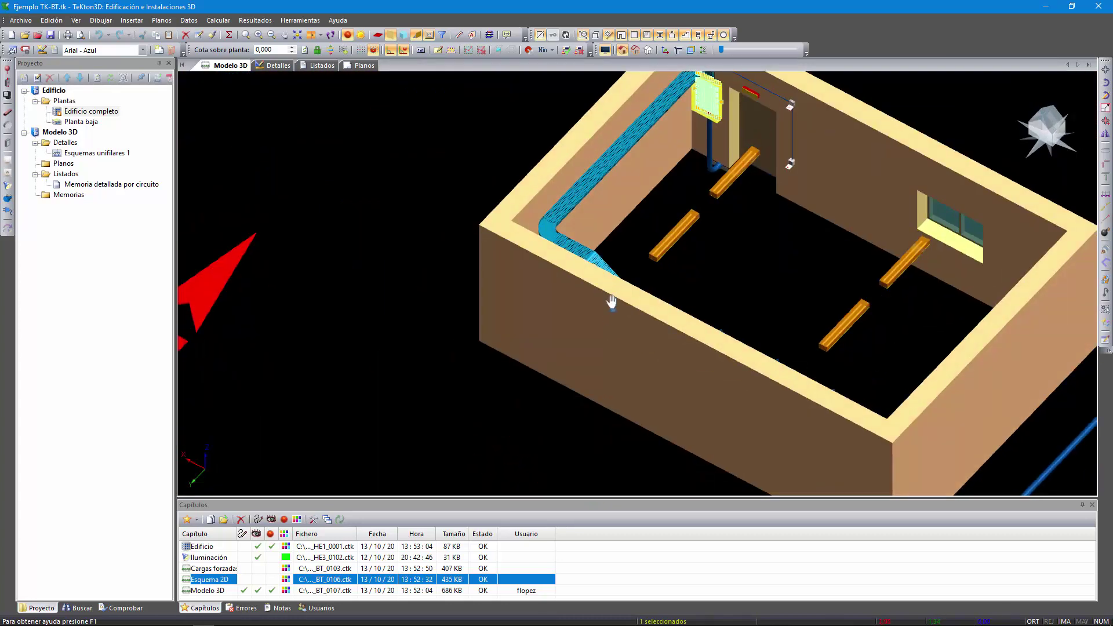
{"action": "middle_click_drag", "start_coordinate": [681, 253], "coordinate": [583, 301]}
{"action": "key", "text": "Escape"}
{"action": "left_click", "coordinate": [626, 237]}
{"action": "left_click", "coordinate": [708, 202]}
{"action": "middle_click_drag", "start_coordinate": [716, 277], "coordinate": [642, 234], "text": "shift"}
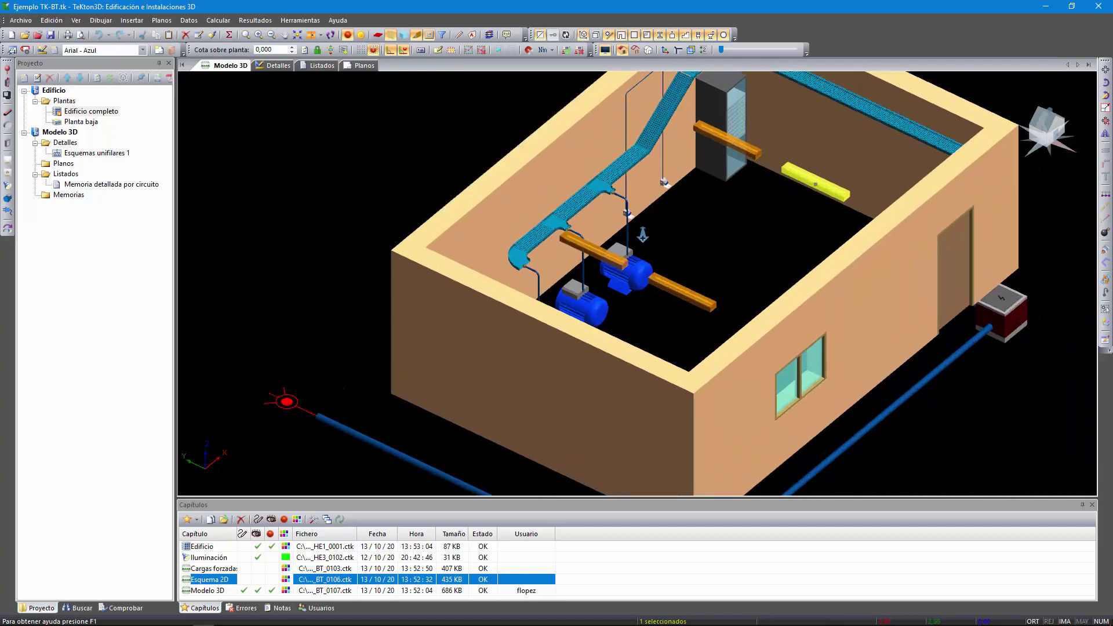
{"action": "scroll", "coordinate": [630, 323], "scroll_direction": "up", "scroll_amount": 3}
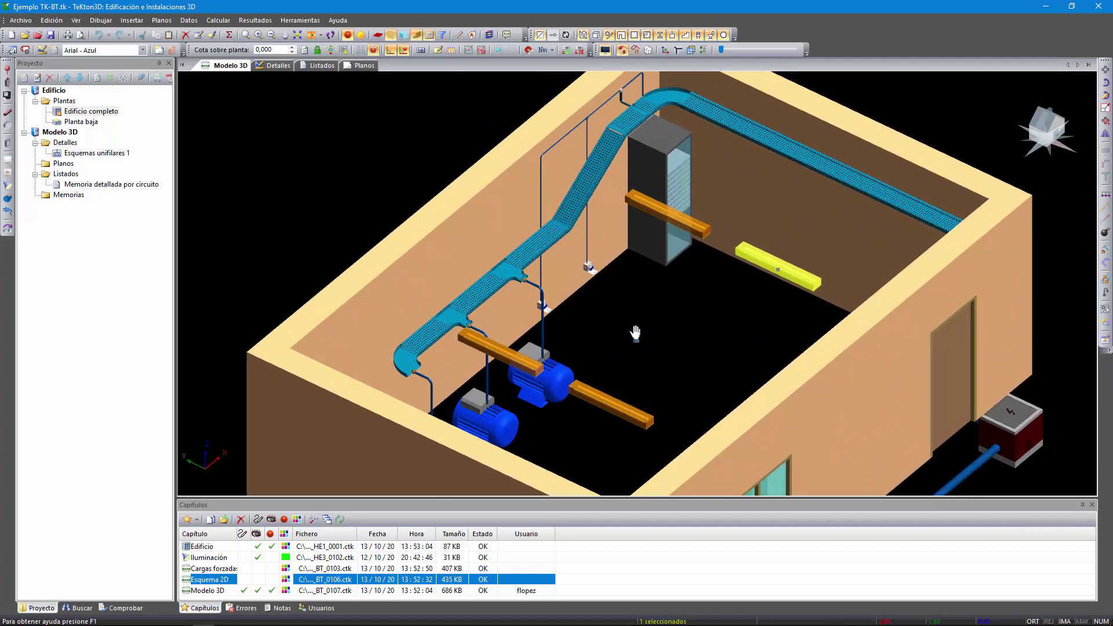
{"action": "scroll", "coordinate": [627, 316], "scroll_direction": "down", "scroll_amount": 3}
{"action": "middle_click_drag", "start_coordinate": [625, 305], "coordinate": [613, 283]}
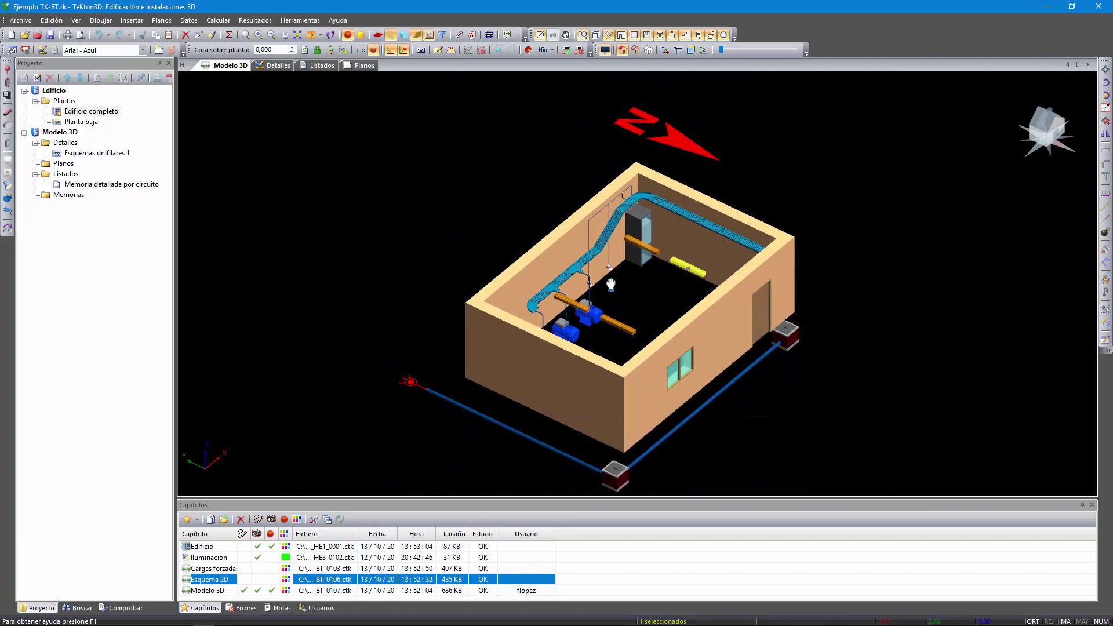
Step: Calculate the Modelo 3D chapter and generate its Esquemas unifilares 1 detail
{"action": "left_click", "coordinate": [229, 35]}
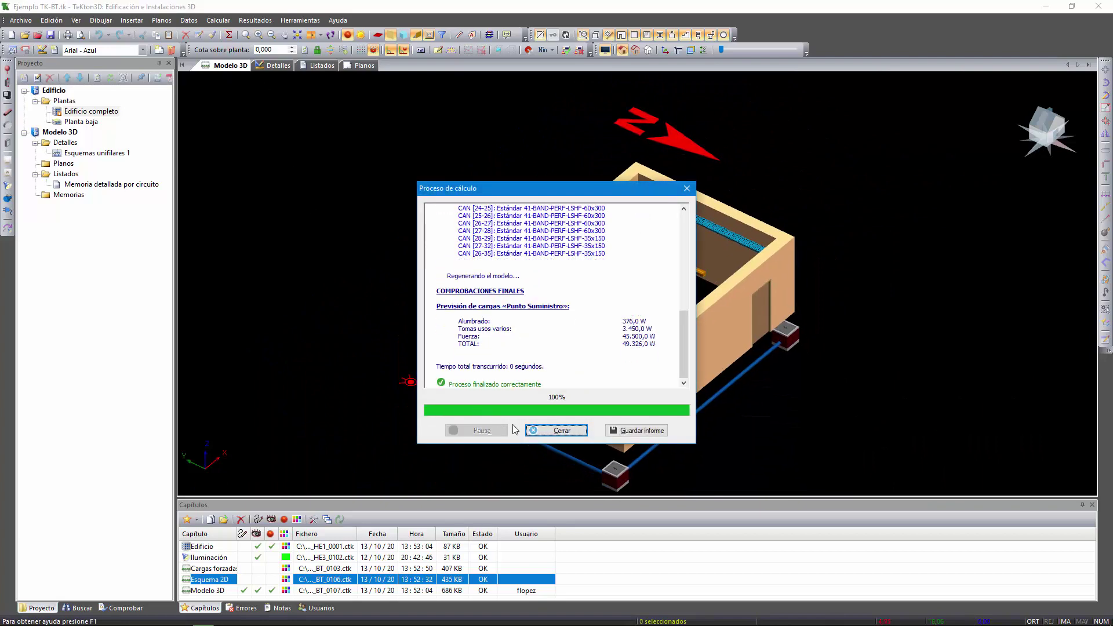
{"action": "left_click", "coordinate": [536, 431]}
{"action": "double_click", "coordinate": [118, 153]}
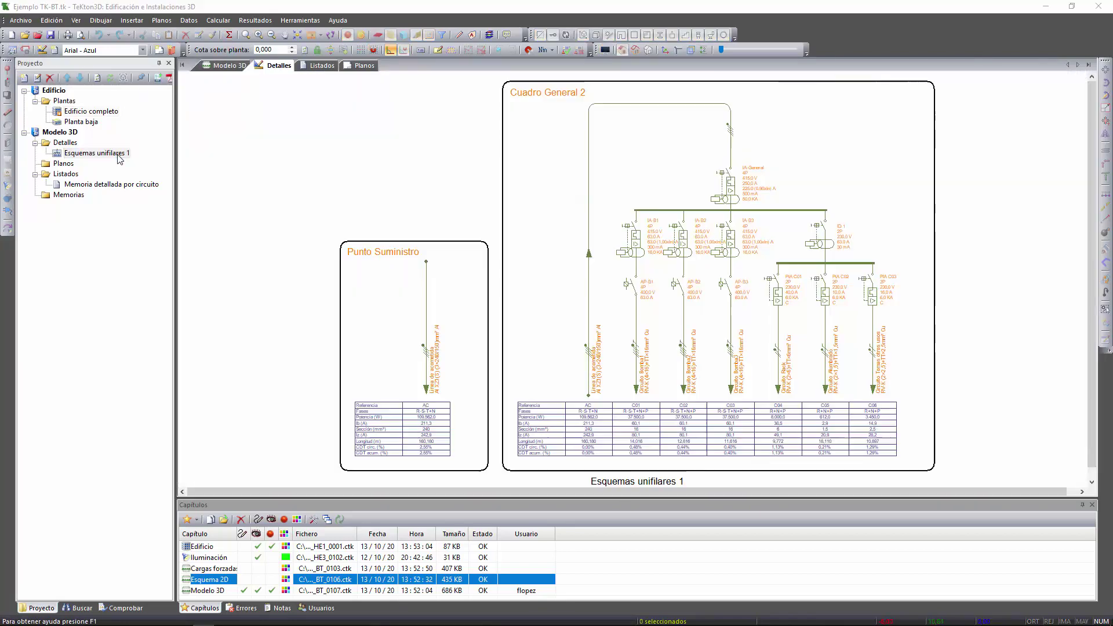
{"action": "left_click", "coordinate": [608, 428]}
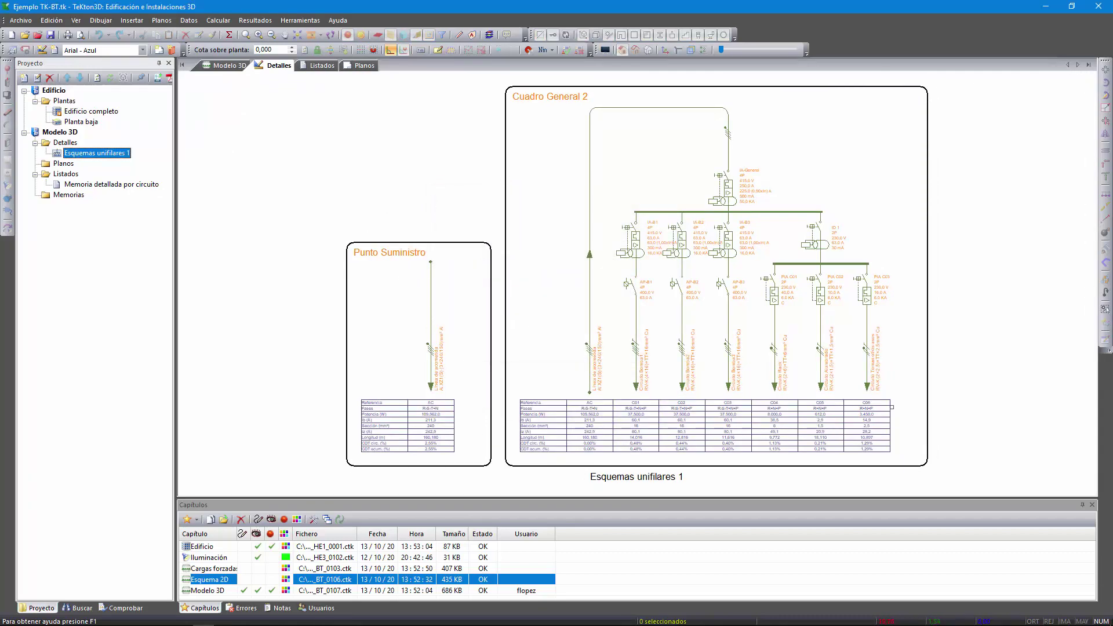
Step: Return to the 3D model and make the Esquema 2D and Cargas forzadas chapters visible beside it
{"action": "left_click", "coordinate": [220, 67]}
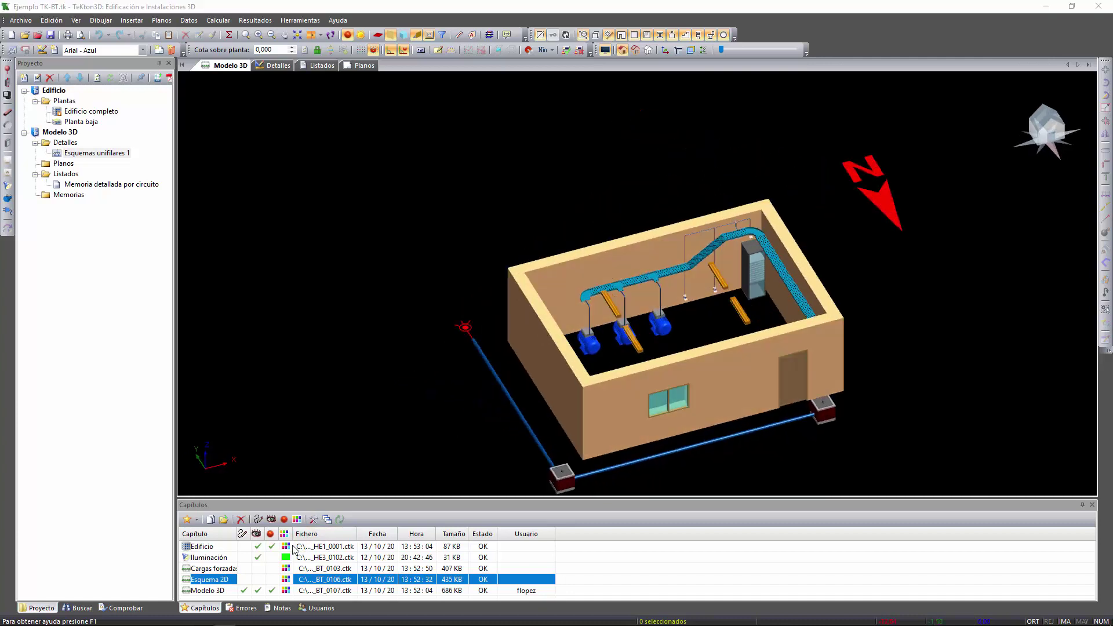
{"action": "left_click", "coordinate": [258, 579]}
{"action": "left_click", "coordinate": [259, 571]}
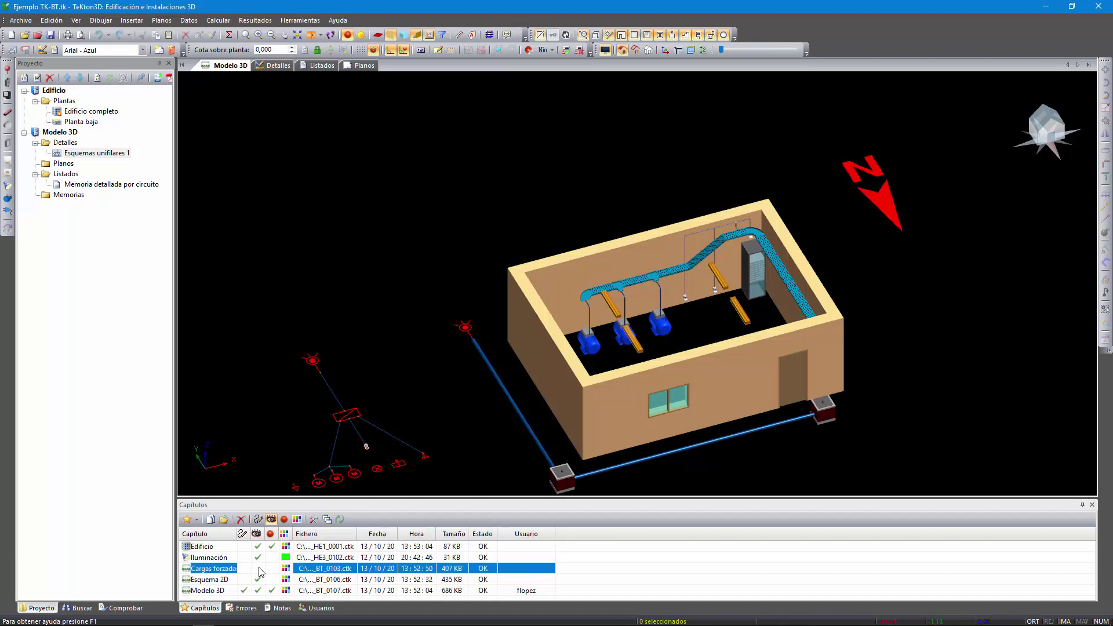
{"action": "middle_click_drag", "start_coordinate": [443, 360], "coordinate": [568, 283]}
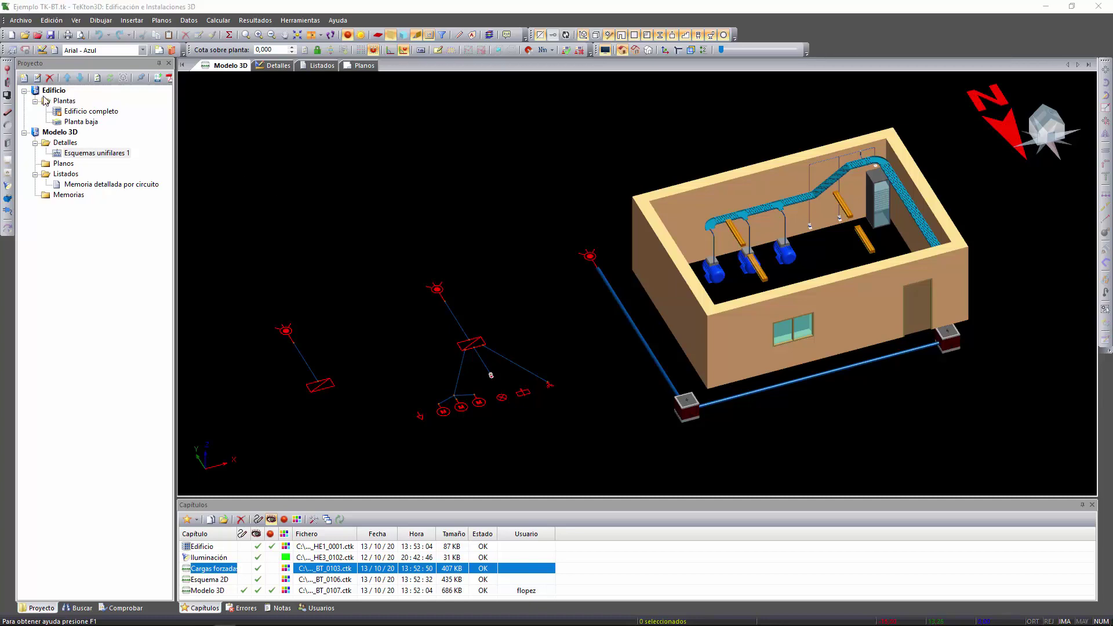
Step: Review the library symbols available for supply points (Suministro), general protection boxes (Caja general de protección) and meters (Contador) without inserting any
{"action": "left_click", "coordinate": [7, 70]}
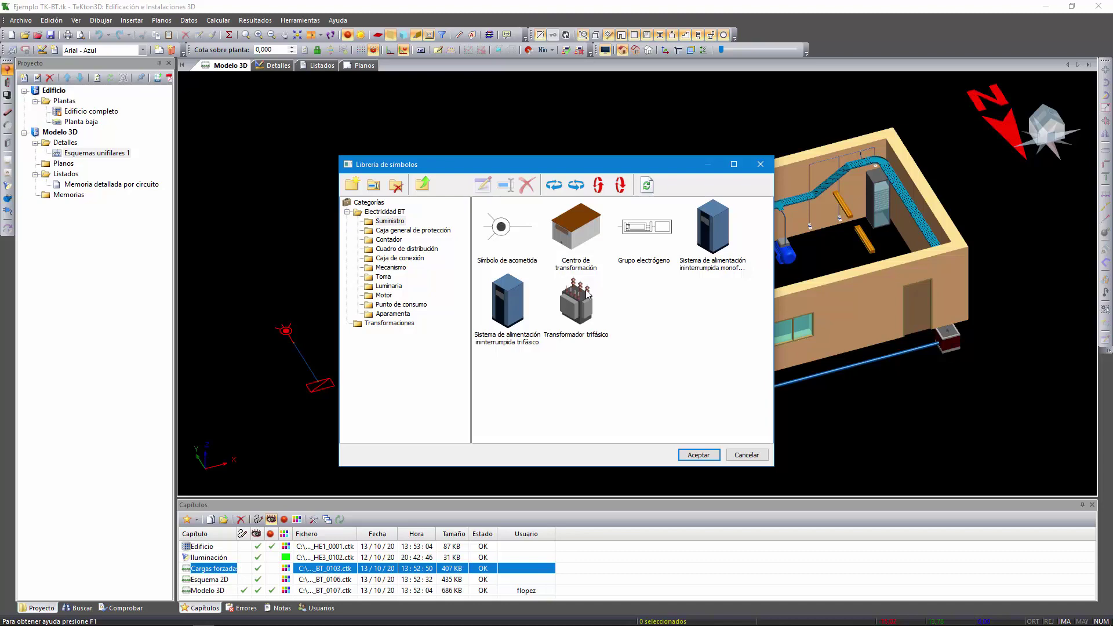
{"action": "left_click", "coordinate": [747, 456]}
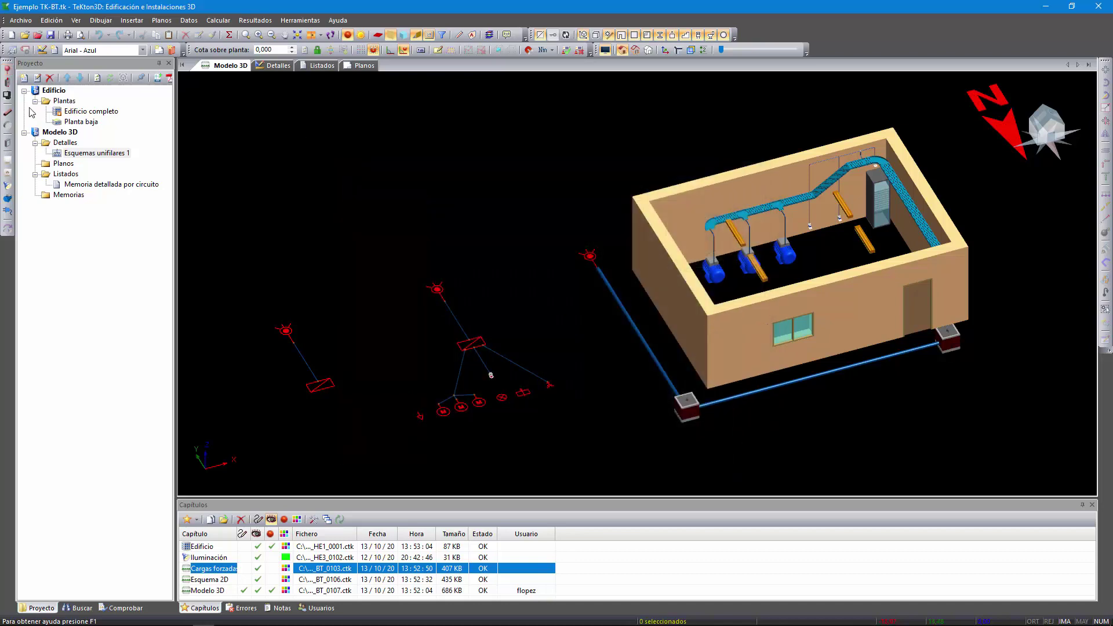
{"action": "left_click", "coordinate": [8, 83]}
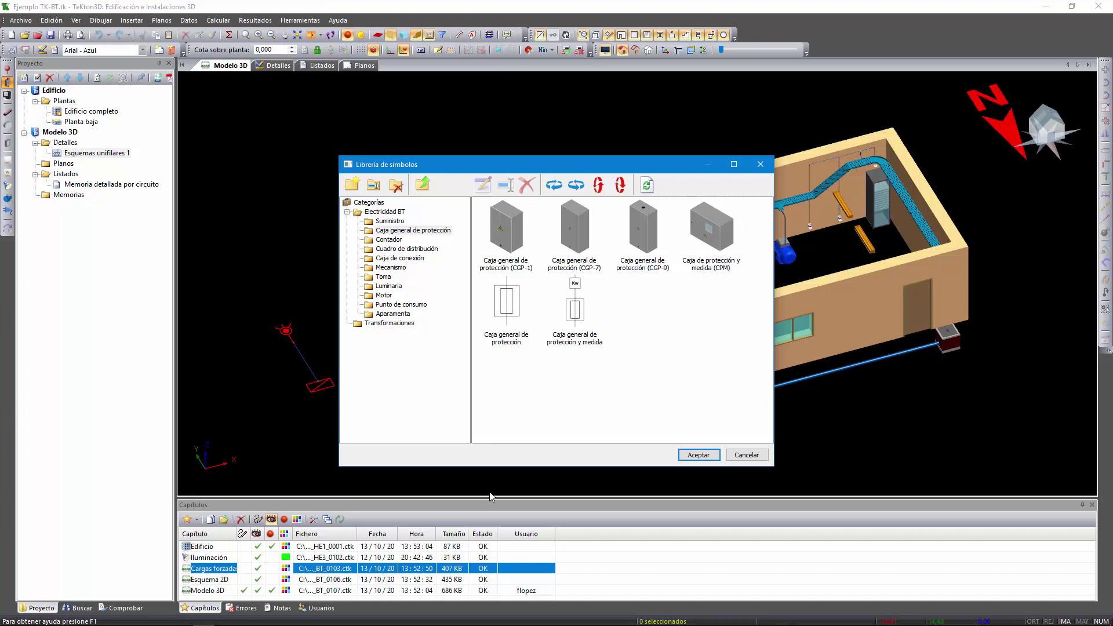
{"action": "left_click", "coordinate": [748, 455]}
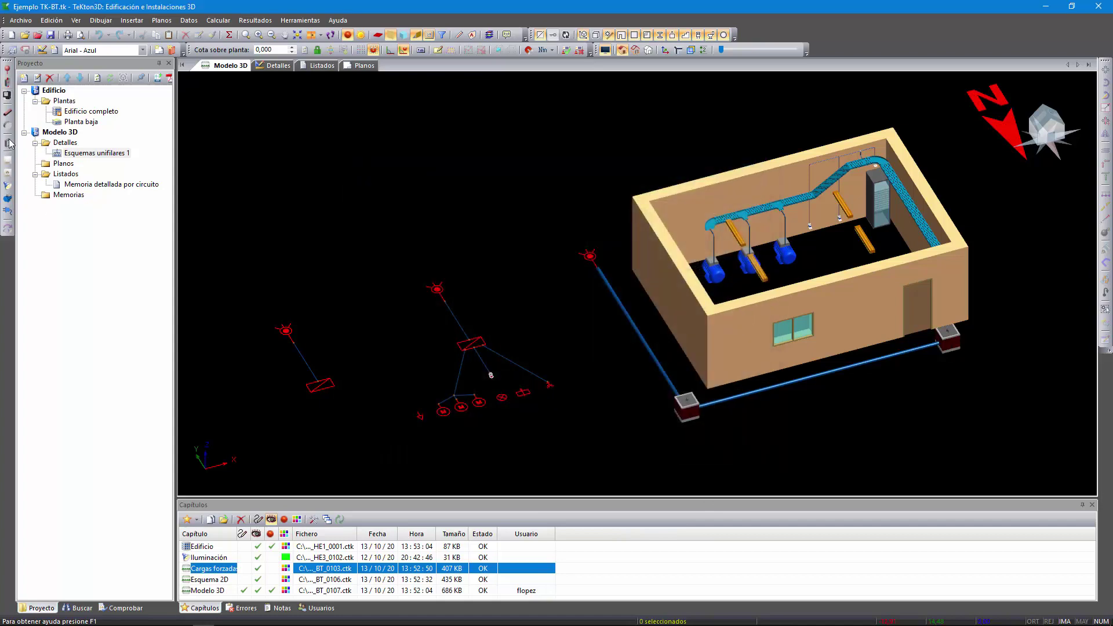
{"action": "left_click", "coordinate": [9, 97]}
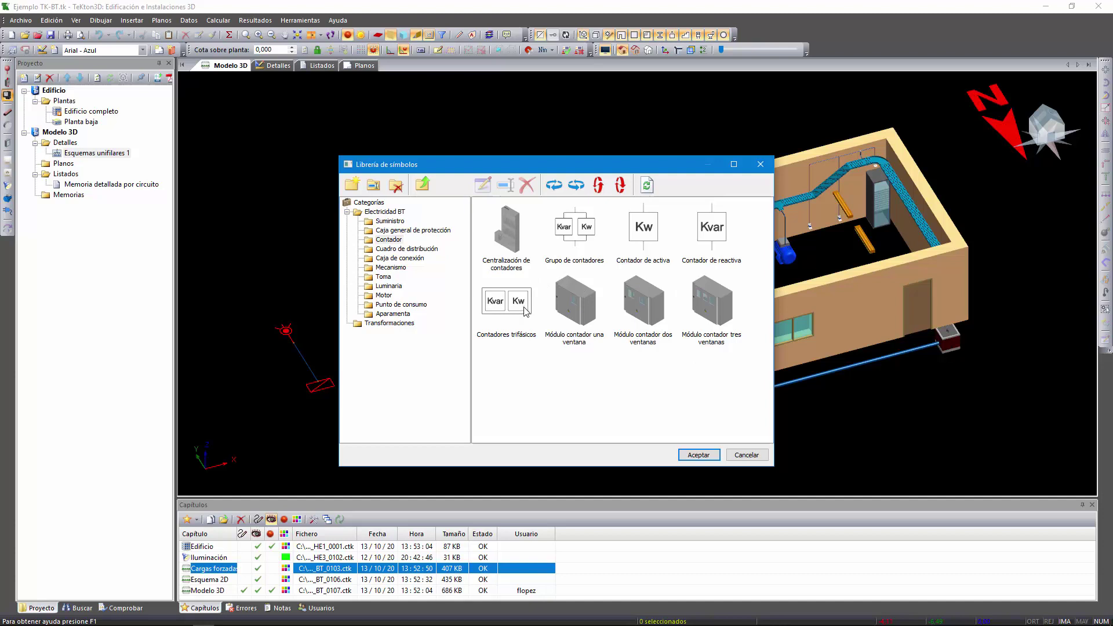
{"action": "left_click", "coordinate": [757, 458]}
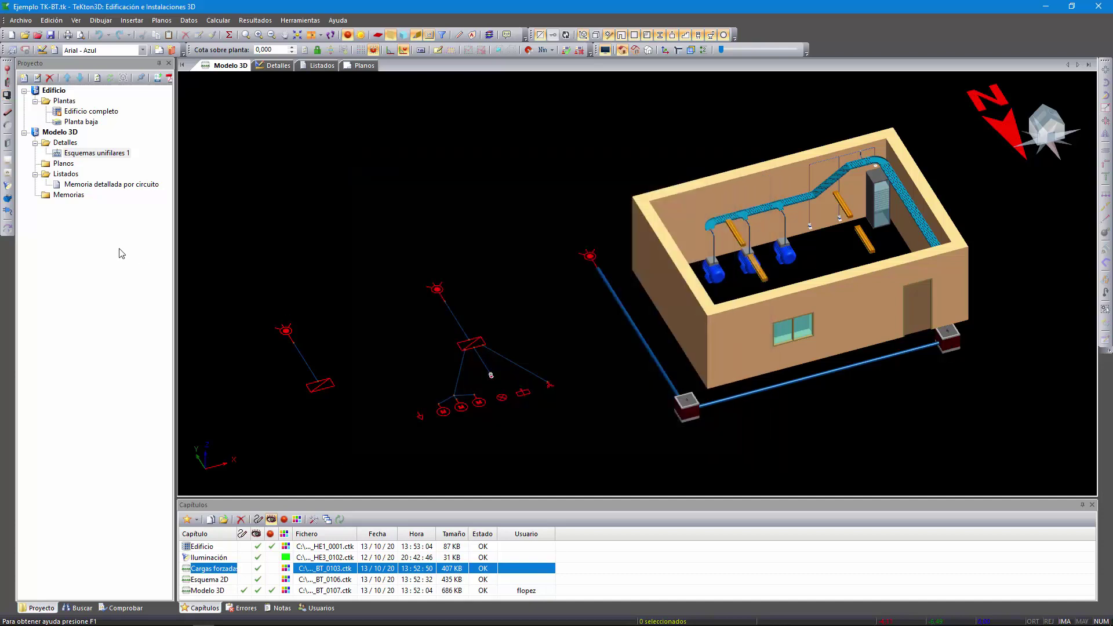
Step: Draw a V-shaped run of two conduit segments, about 5 m and 6.2 m long, in the empty area behind the schematics
{"action": "left_click", "coordinate": [7, 114]}
{"action": "left_click", "coordinate": [393, 163]}
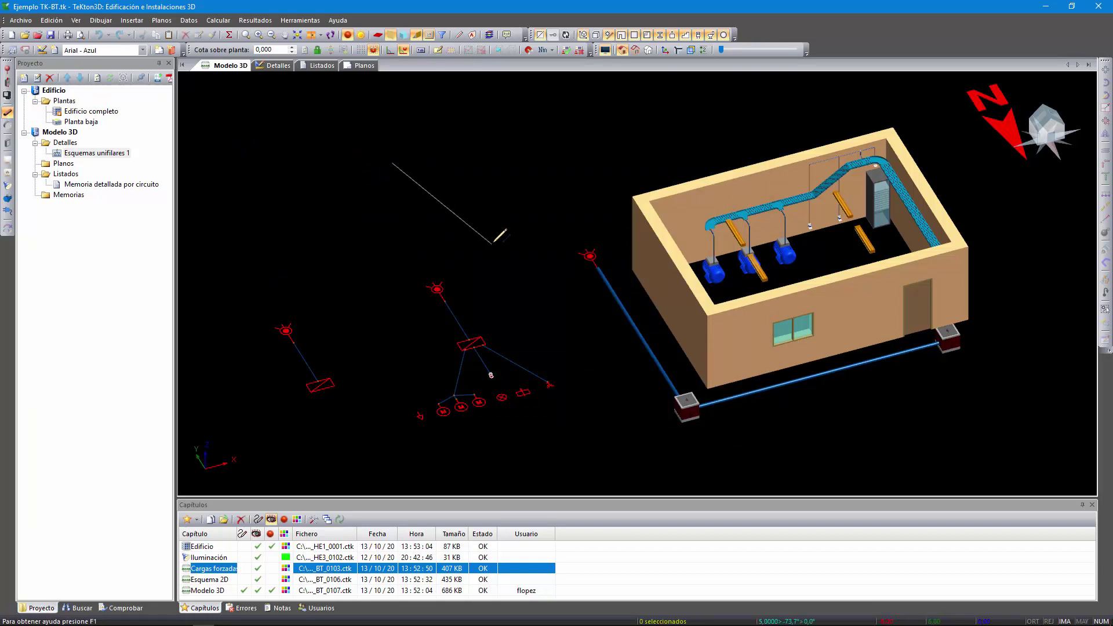
{"action": "left_click", "coordinate": [493, 244]}
{"action": "right_click", "coordinate": [626, 152]}
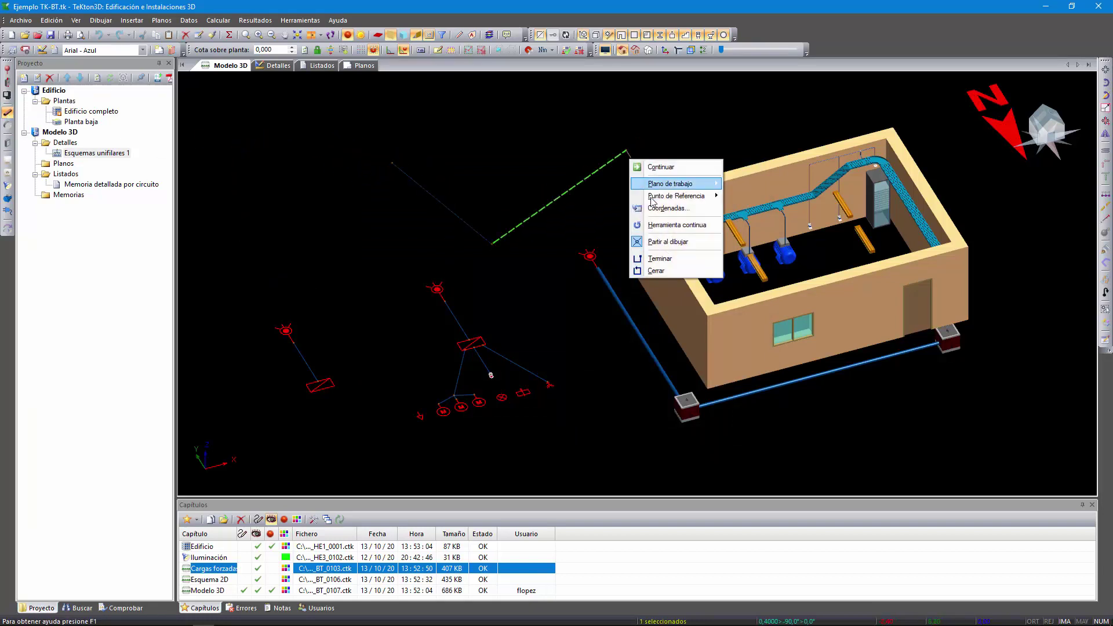
{"action": "left_click", "coordinate": [661, 259]}
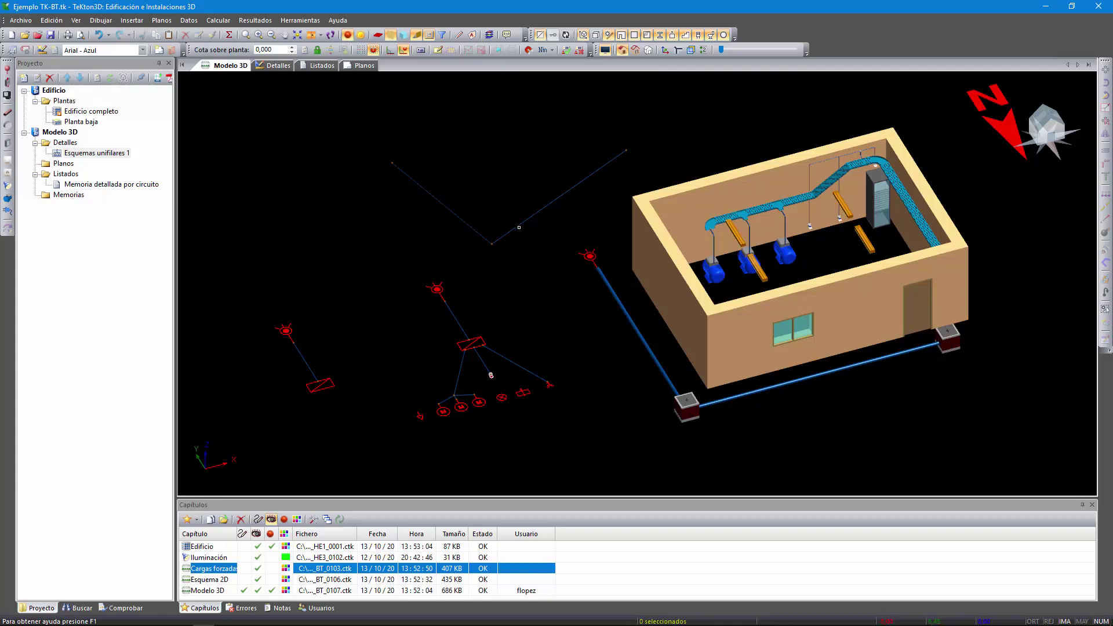
Step: Check the installation-system properties of the longer conduit segment, such as its conduit type, size and mounting
{"action": "double_click", "coordinate": [521, 225]}
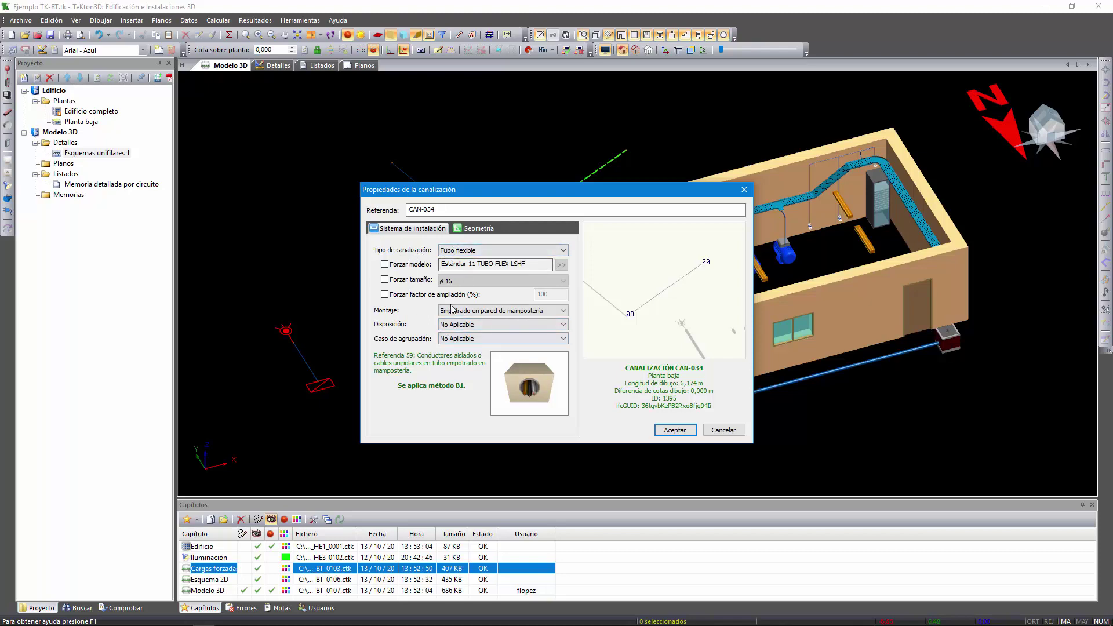
{"action": "left_click", "coordinate": [717, 432]}
{"action": "key", "text": "Escape"}
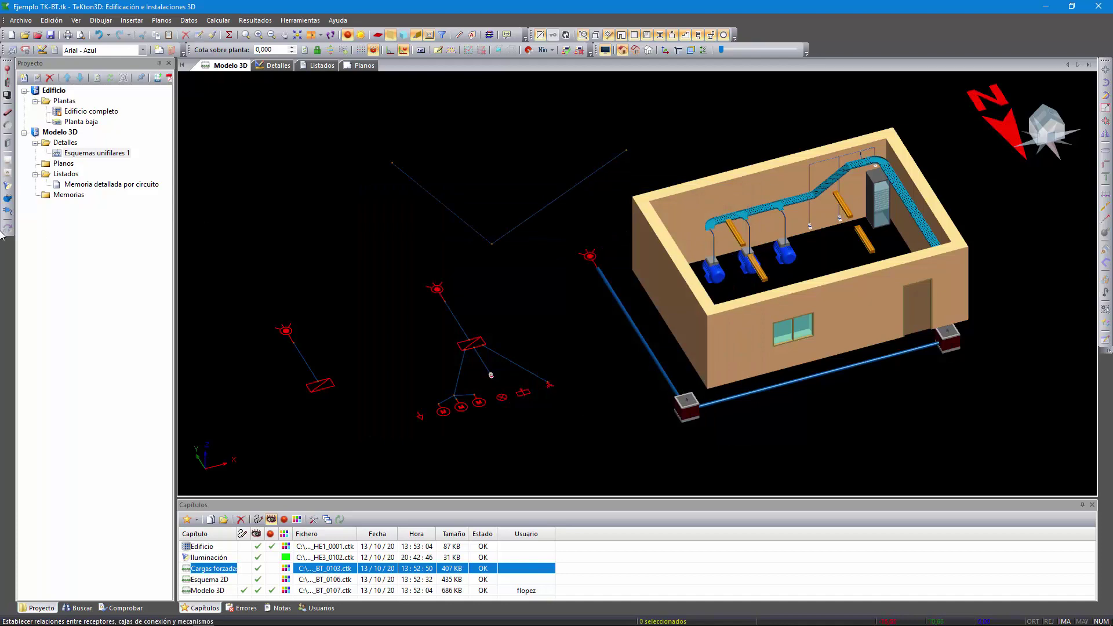
Step: Review the library symbols available for connection boxes (Caja de conexión), distribution panels (Cuadro de distribución) and switching devices (Mecanismo) without inserting any
{"action": "left_click", "coordinate": [8, 127]}
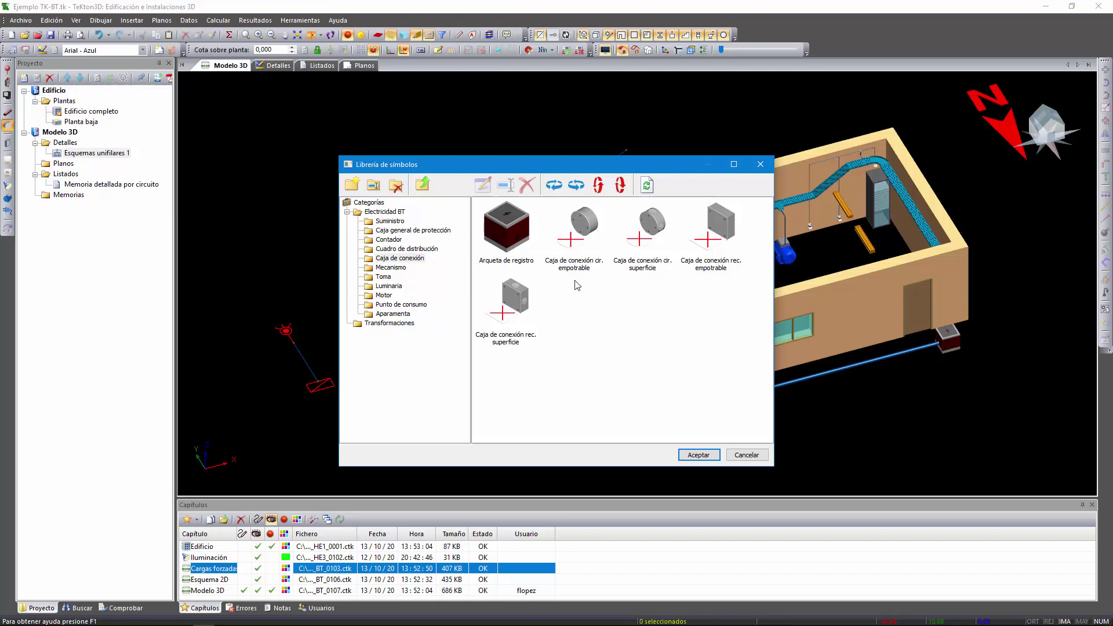
{"action": "left_click", "coordinate": [746, 457]}
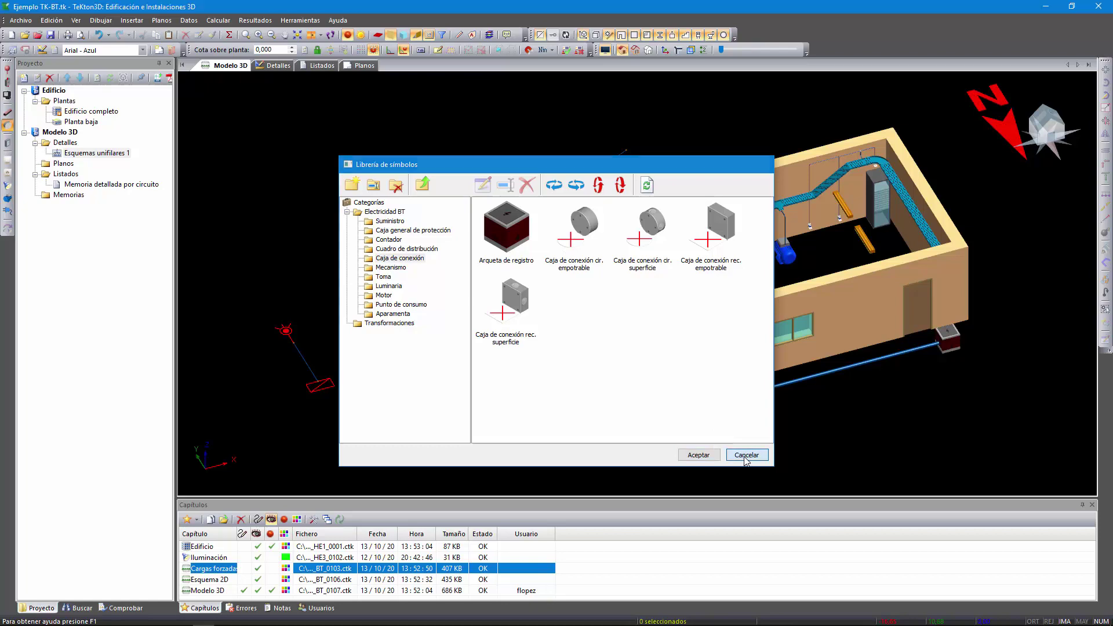
{"action": "left_click", "coordinate": [11, 146]}
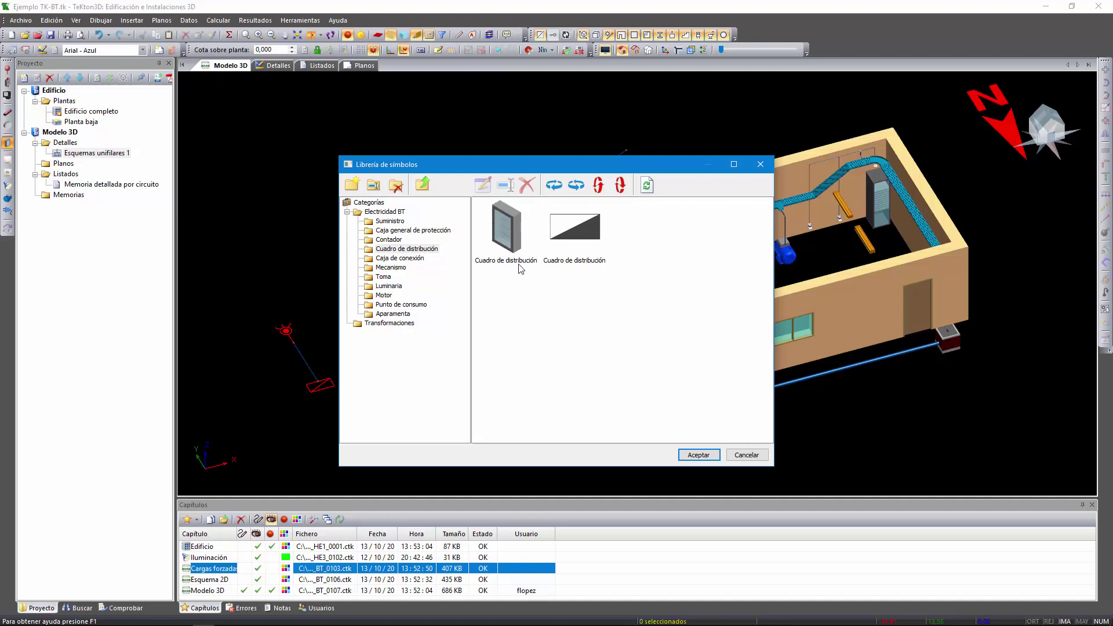
{"action": "left_click", "coordinate": [738, 458]}
{"action": "left_click", "coordinate": [8, 163]}
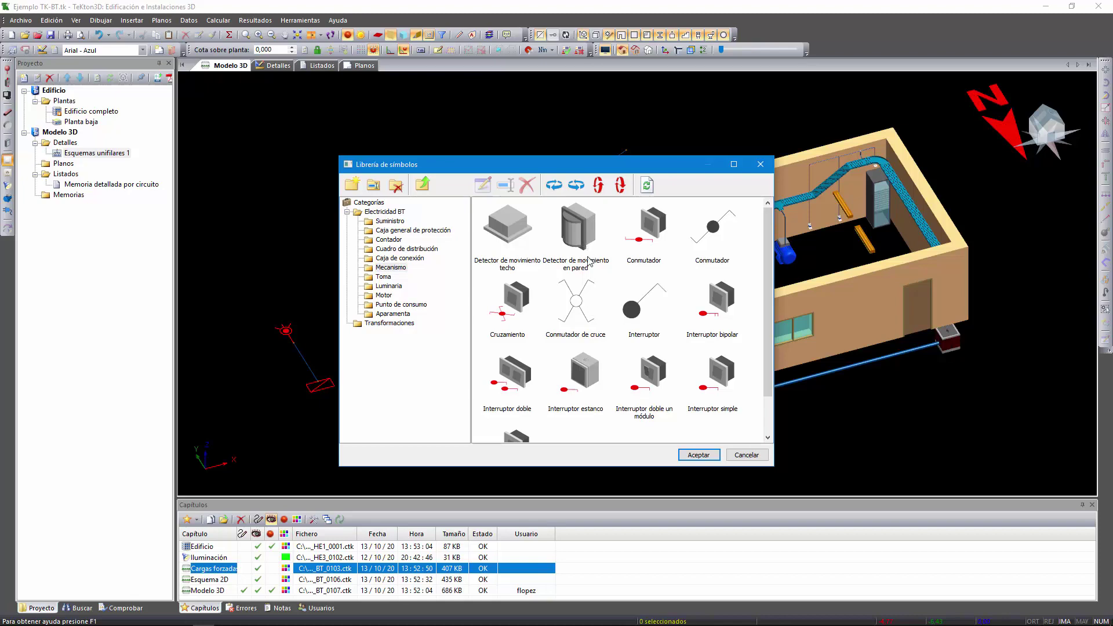
{"action": "left_click", "coordinate": [747, 455]}
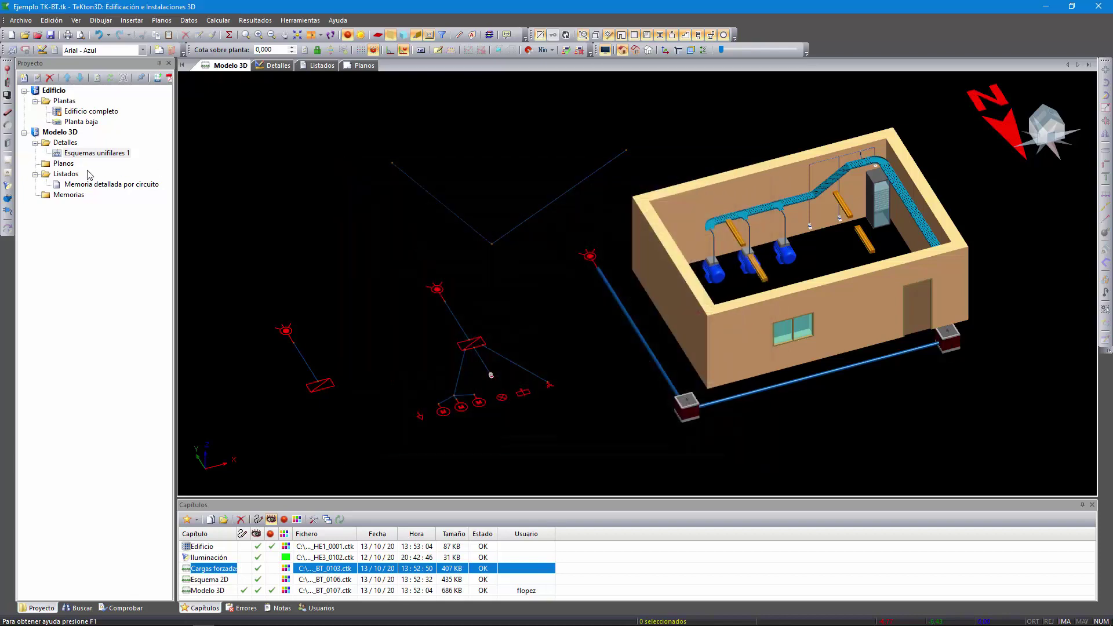
Step: Review the library symbols available for outlets (Toma), luminaires (Luminaria), motors (Motor) and consumption points (Punto de consumo) without inserting any
{"action": "left_click", "coordinate": [7, 174]}
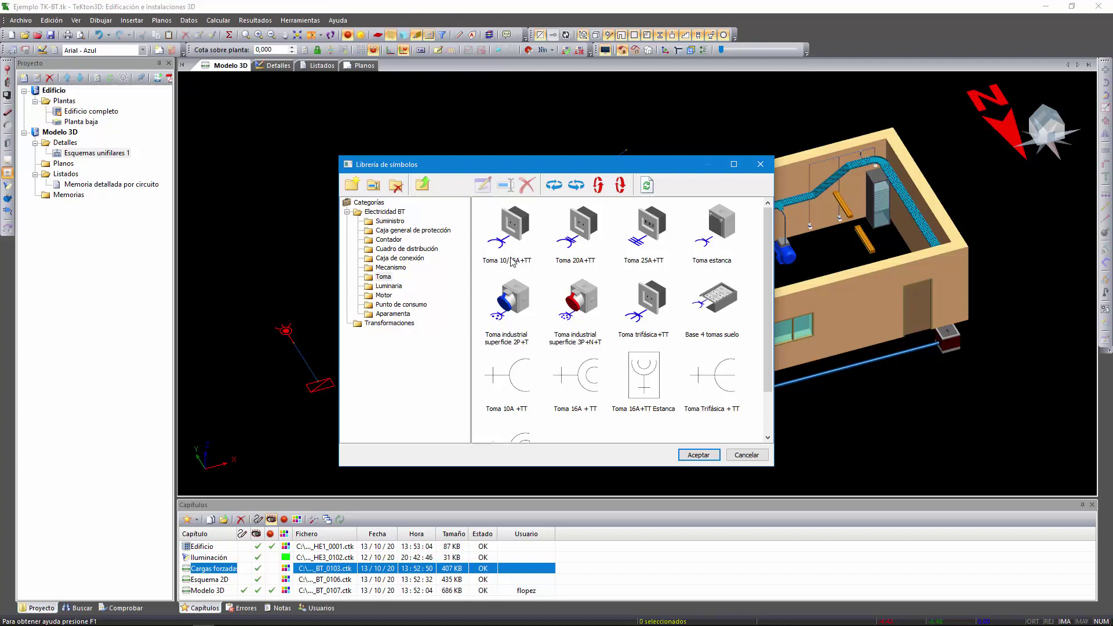
{"action": "left_click", "coordinate": [753, 460]}
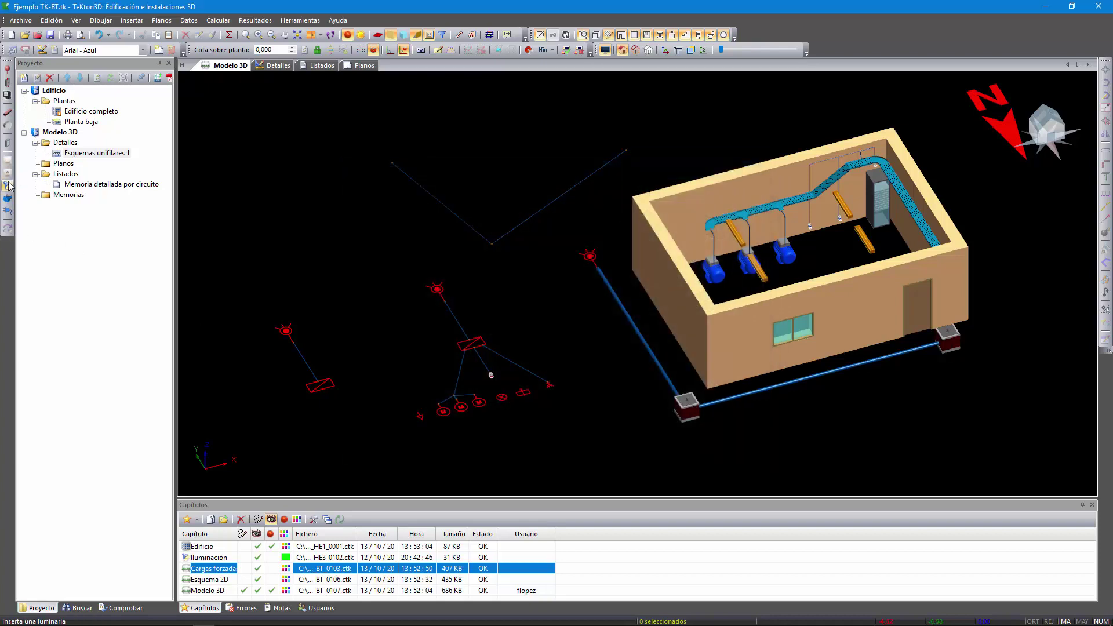
{"action": "left_click", "coordinate": [8, 186]}
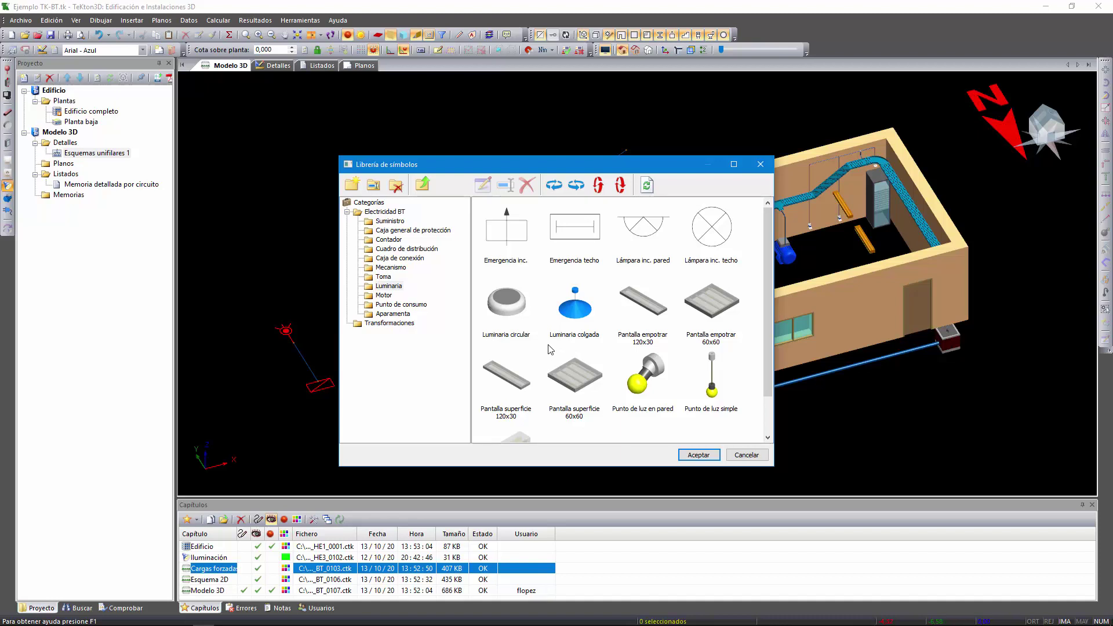
{"action": "left_click", "coordinate": [751, 457]}
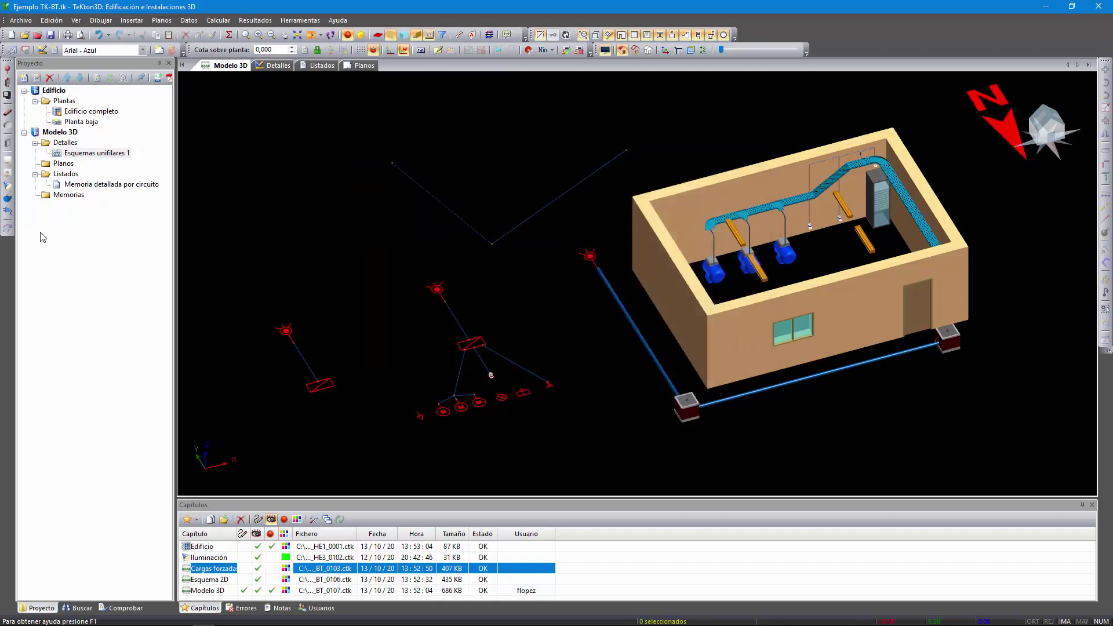
{"action": "left_click", "coordinate": [10, 199]}
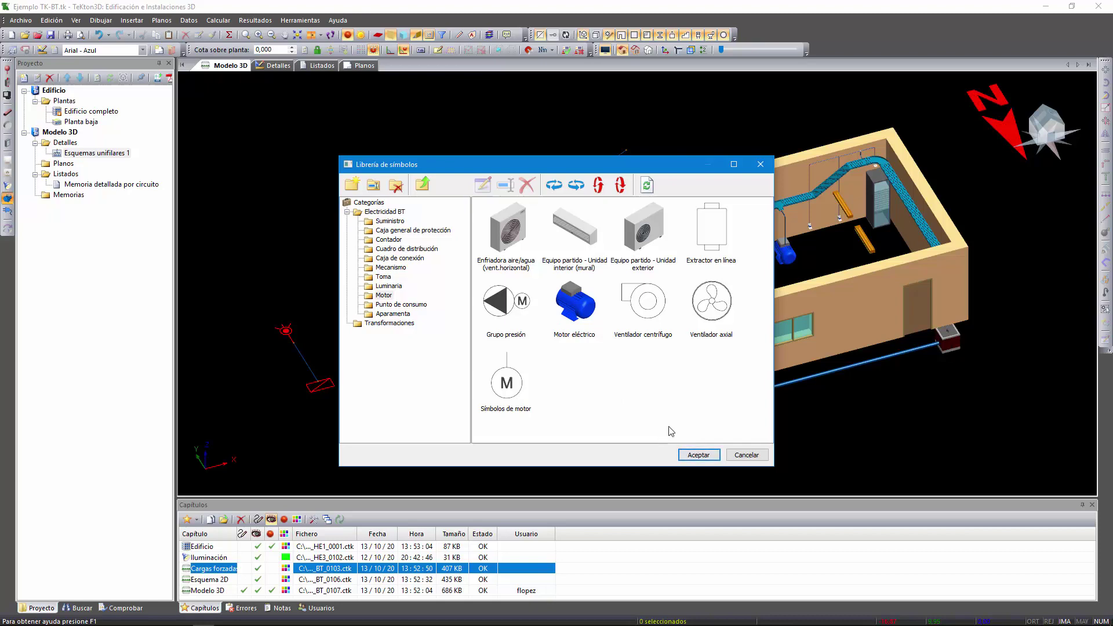
{"action": "left_click", "coordinate": [747, 455]}
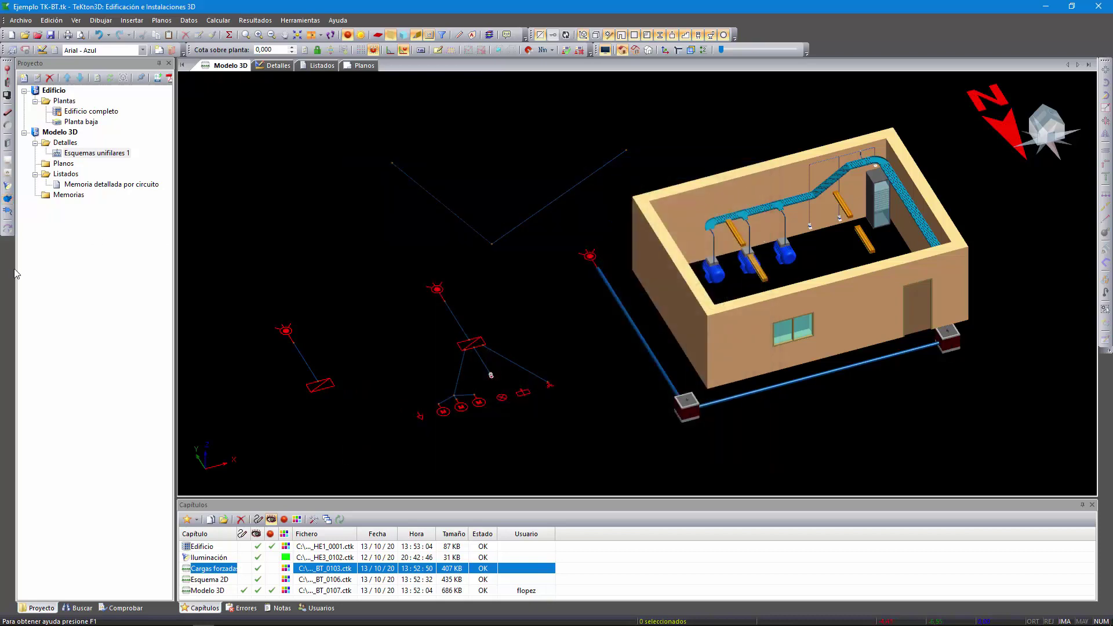
{"action": "left_click", "coordinate": [8, 211]}
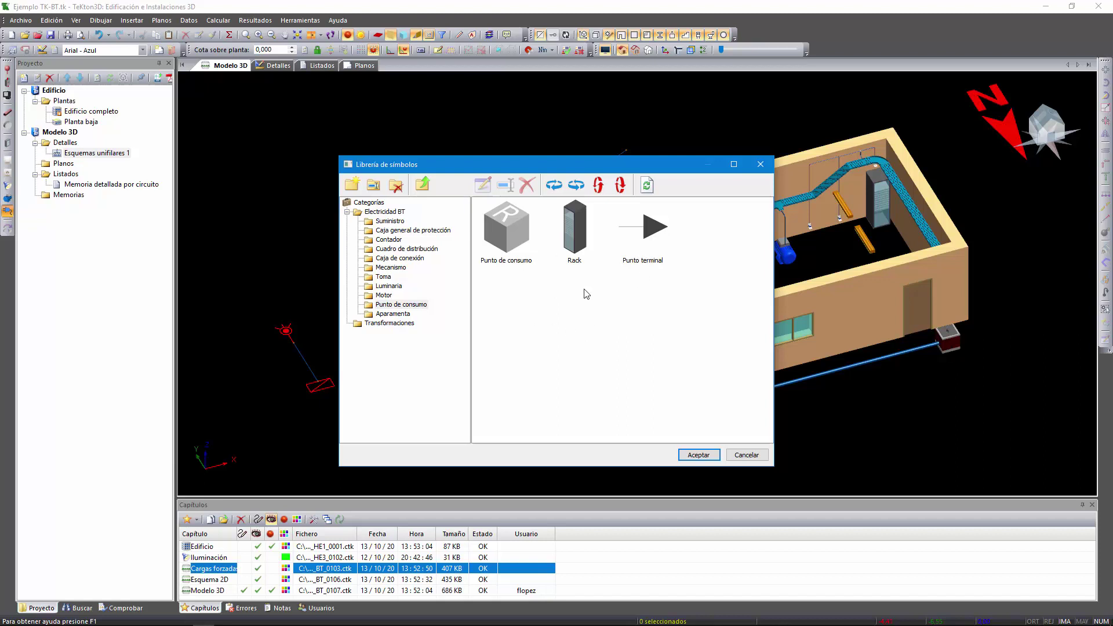
{"action": "left_click", "coordinate": [746, 455]}
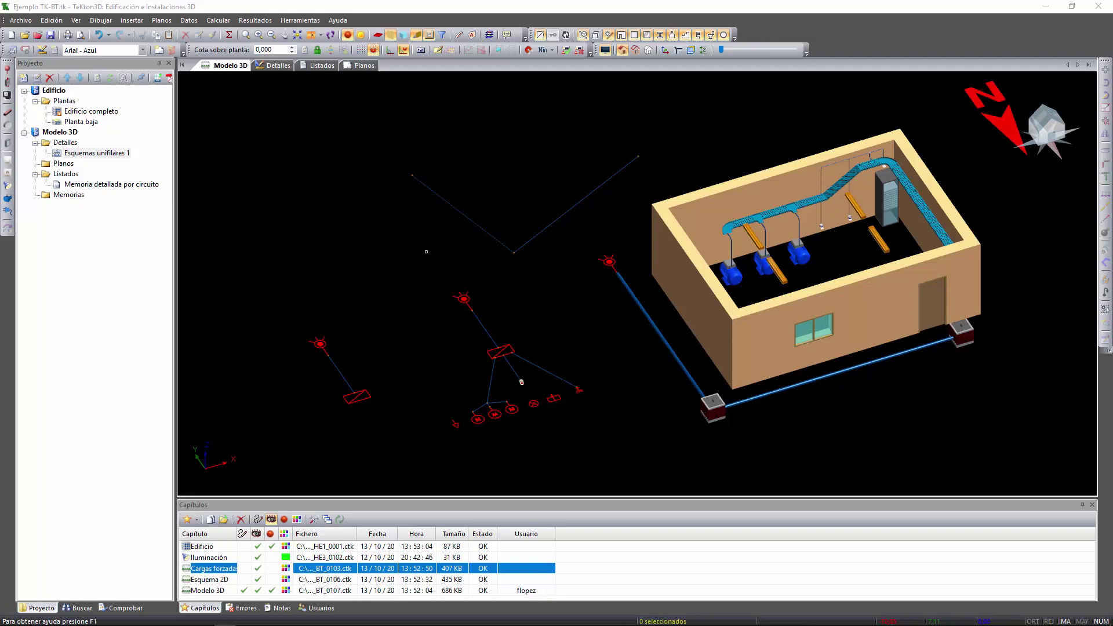
Step: Delete the two sample conduit segments drawn behind the schematics
{"action": "left_click", "coordinate": [513, 254]}
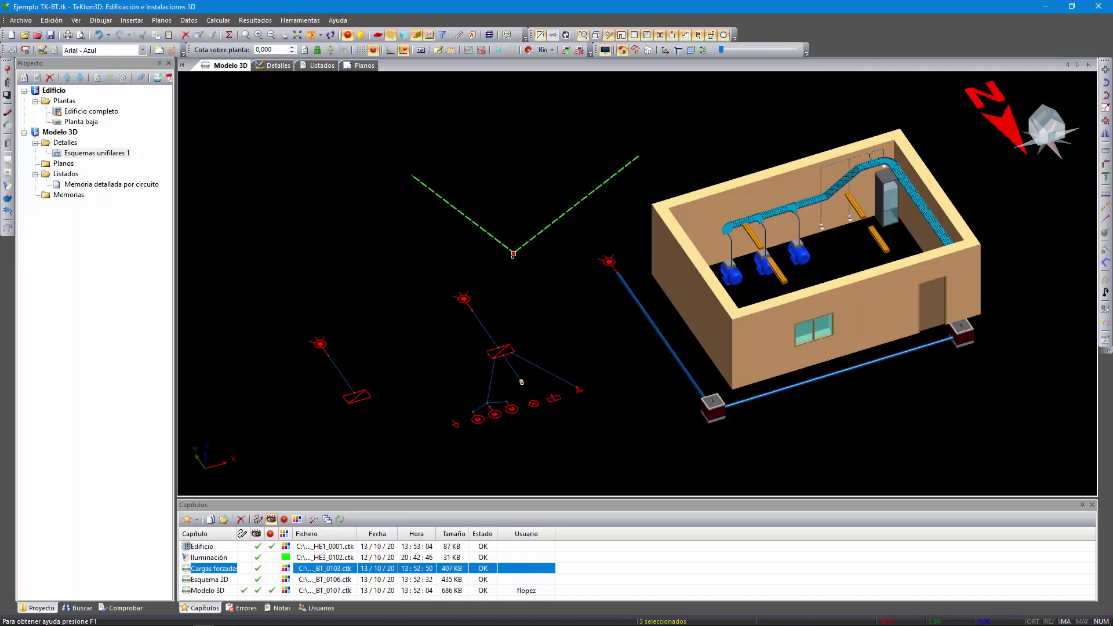
{"action": "key", "text": "Delete"}
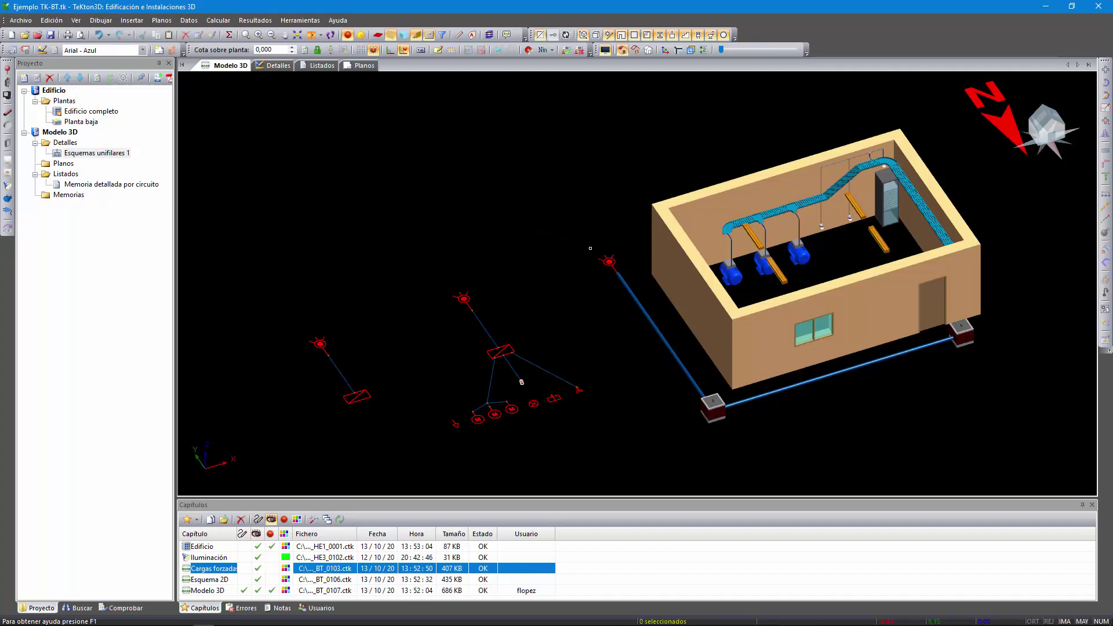
Step: Insert the flat 2D Cuadro de distribución symbol in an empty area of the plan view
{"action": "key", "text": "F5"}
{"action": "middle_click_drag", "start_coordinate": [855, 222], "coordinate": [421, 280]}
{"action": "scroll", "coordinate": [499, 263], "scroll_direction": "up", "scroll_amount": 4}
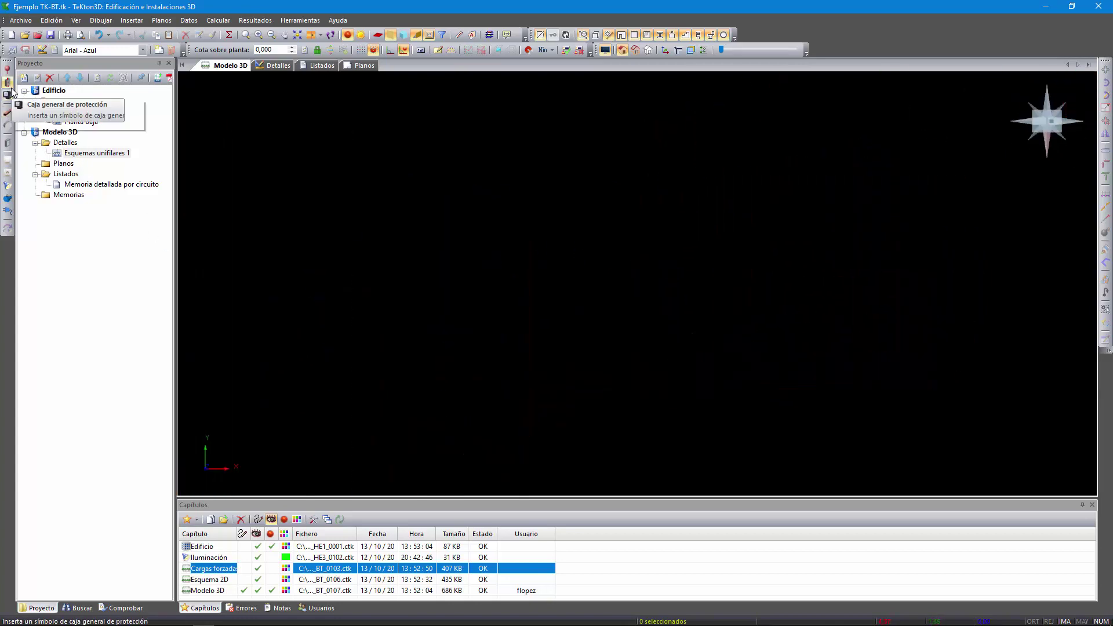
{"action": "left_click", "coordinate": [8, 142]}
{"action": "double_click", "coordinate": [573, 240]}
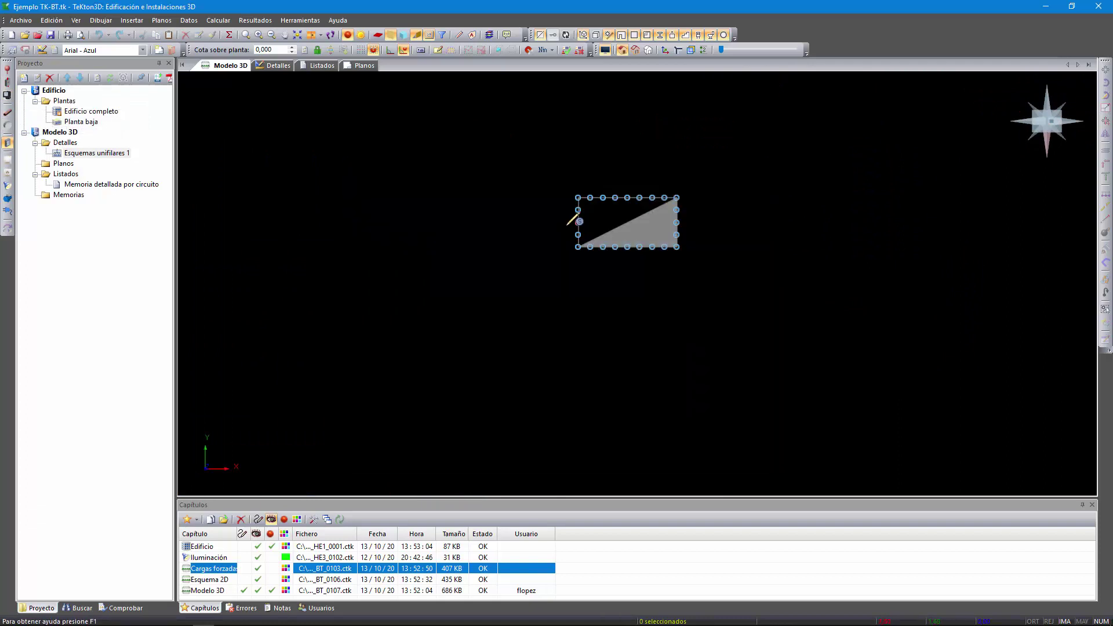
{"action": "left_click", "coordinate": [574, 224]}
{"action": "left_click", "coordinate": [363, 314]}
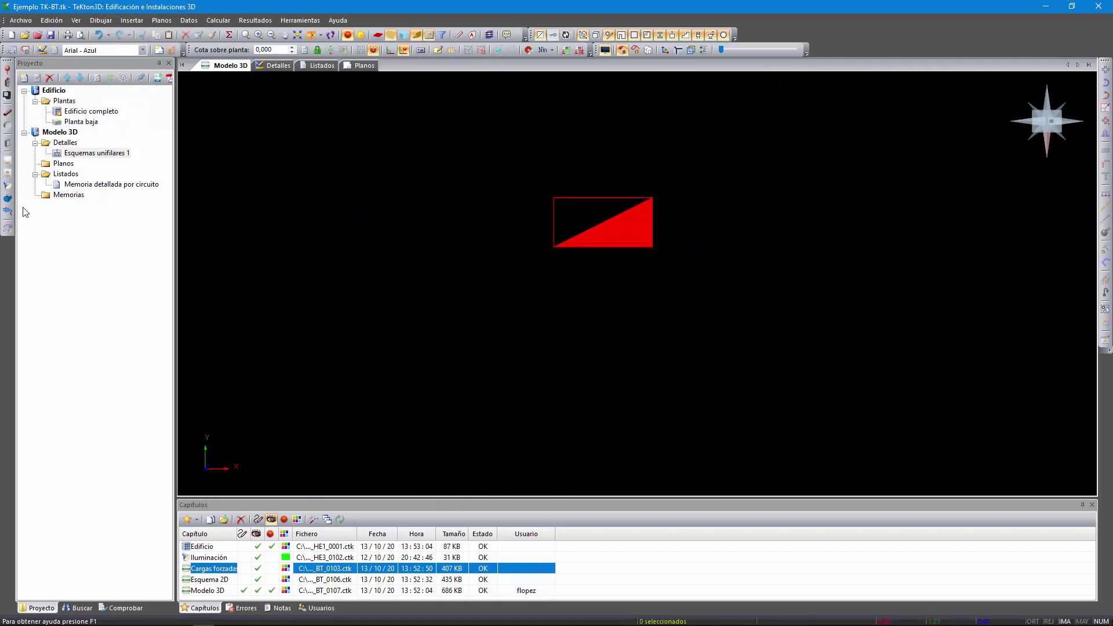
Step: Insert the 2D Símbolos de motor symbol below the new distribution panel
{"action": "left_click", "coordinate": [7, 198]}
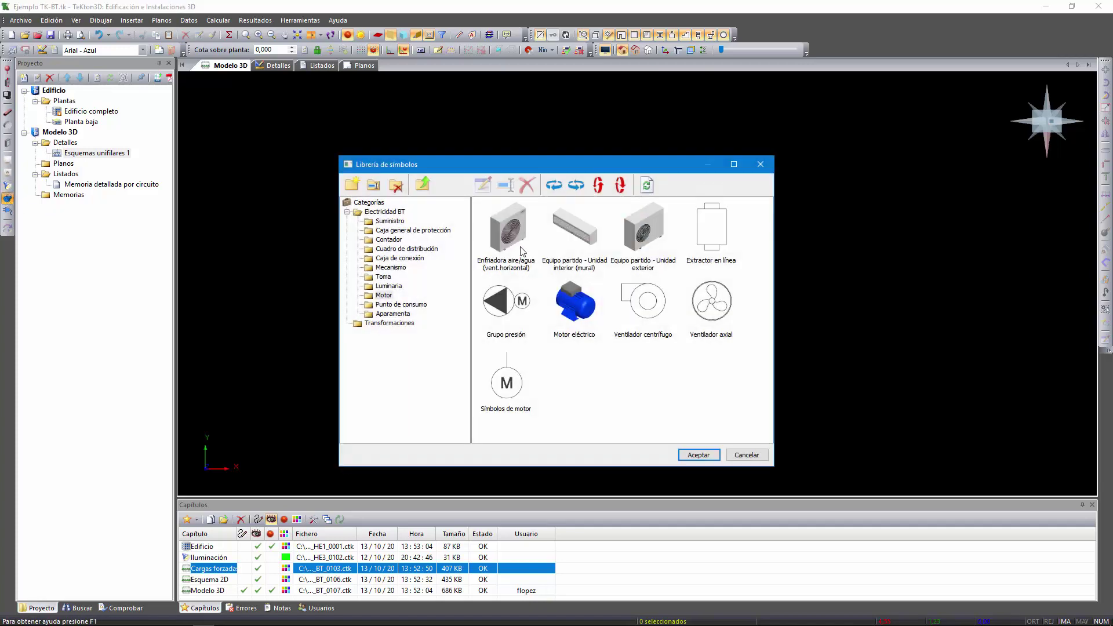
{"action": "double_click", "coordinate": [506, 385]}
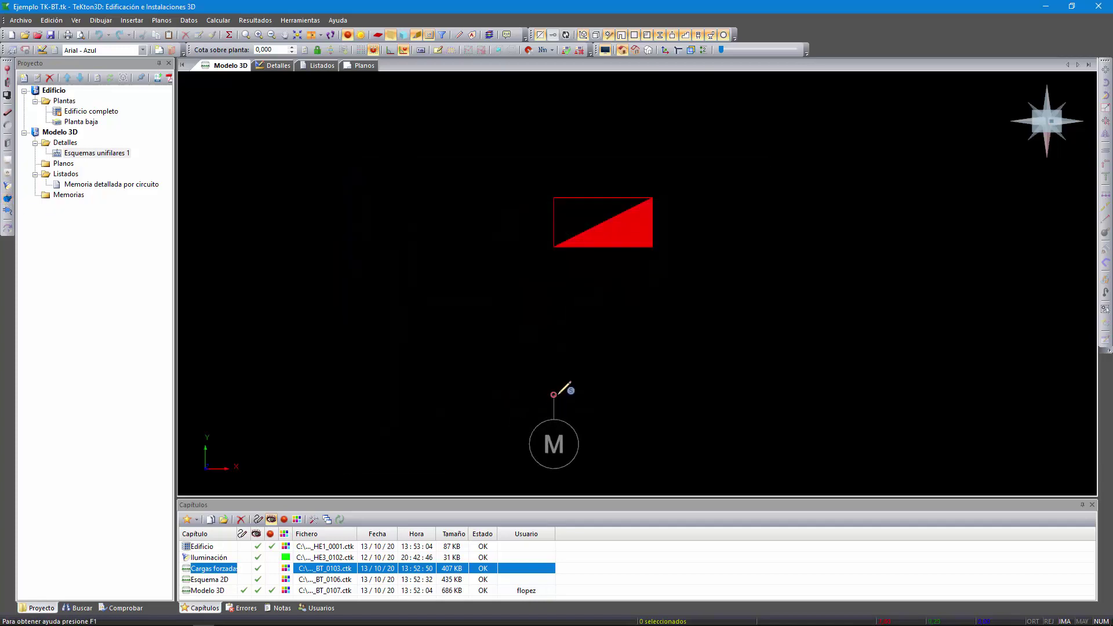
{"action": "left_click", "coordinate": [554, 395]}
{"action": "key", "text": "Escape"}
{"action": "middle_click_drag", "start_coordinate": [590, 378], "coordinate": [553, 340]}
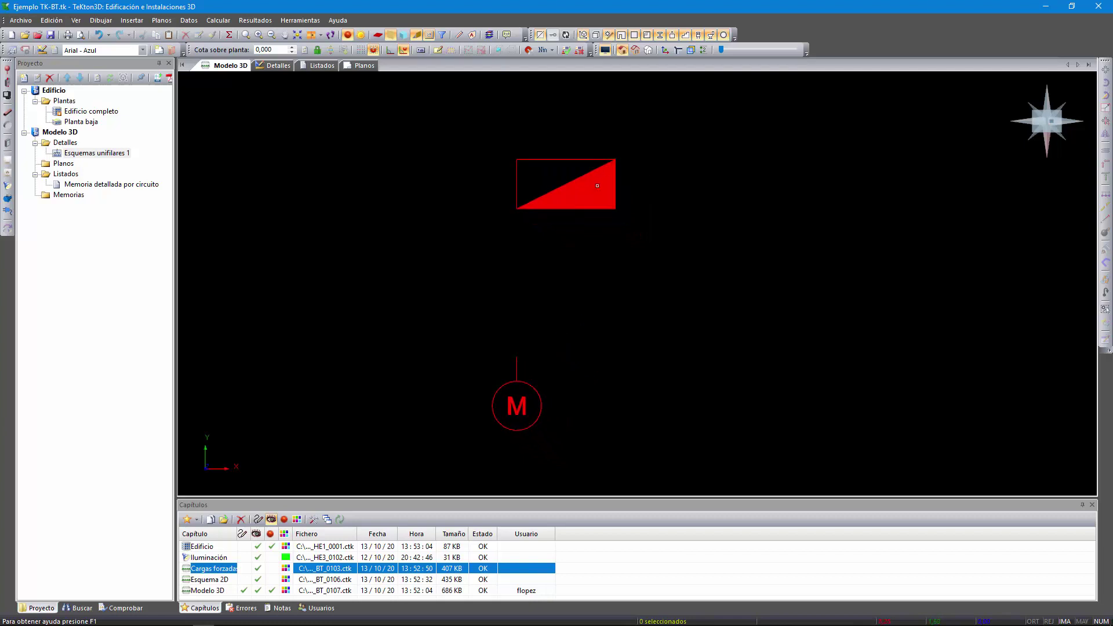
Step: Review the new distribution panel's enclosure and supply settings, and add three more circuits to its circuit list
{"action": "double_click", "coordinate": [551, 200]}
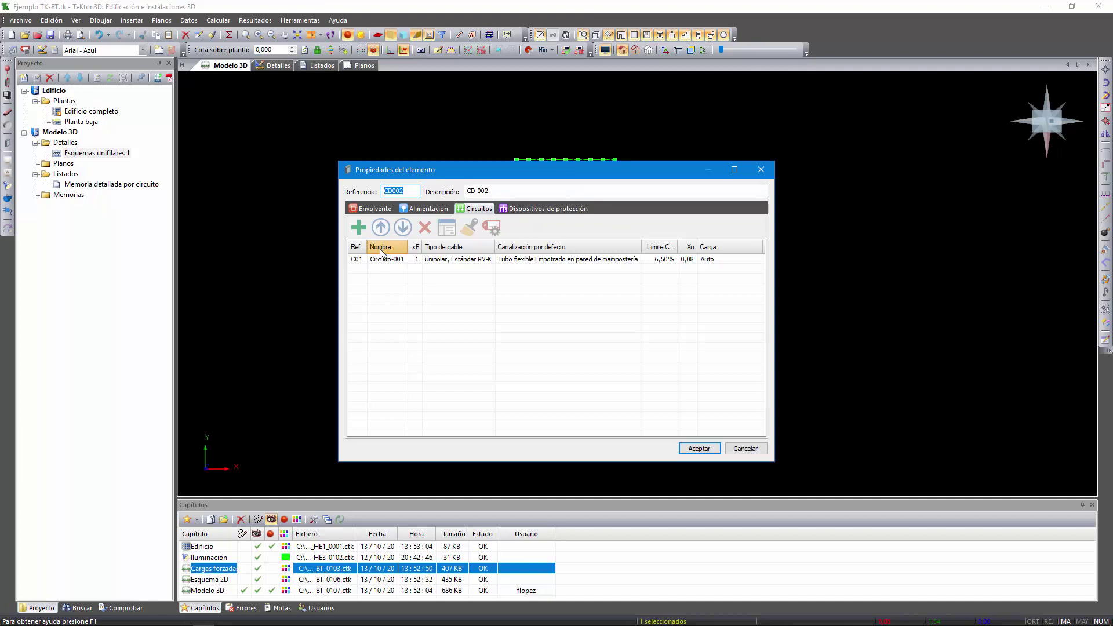
{"action": "left_click", "coordinate": [369, 210]}
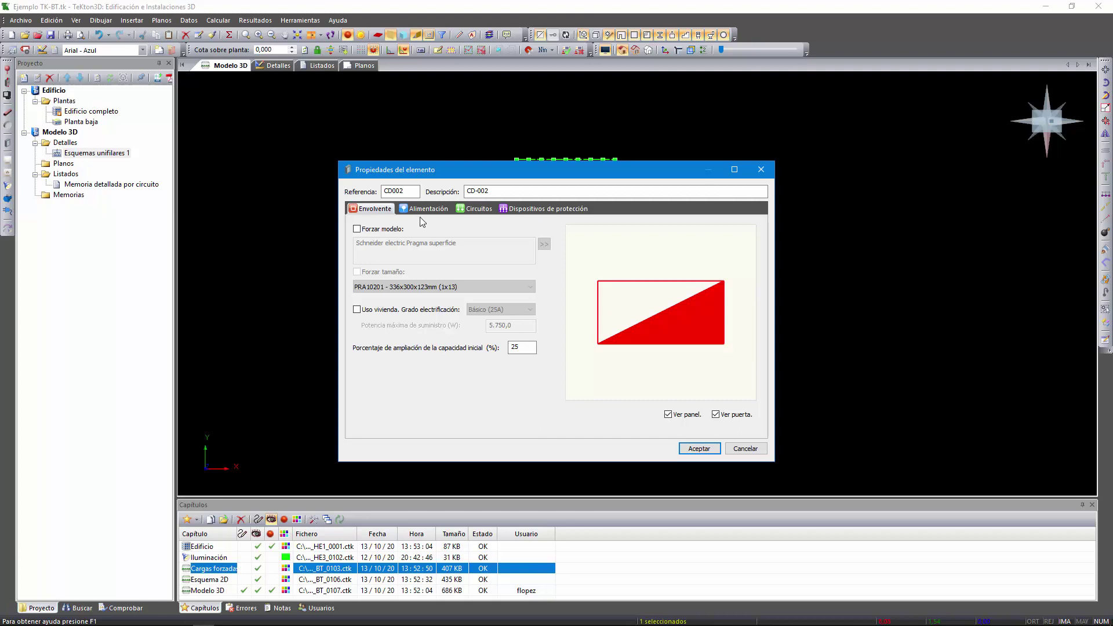
{"action": "left_click", "coordinate": [434, 207]}
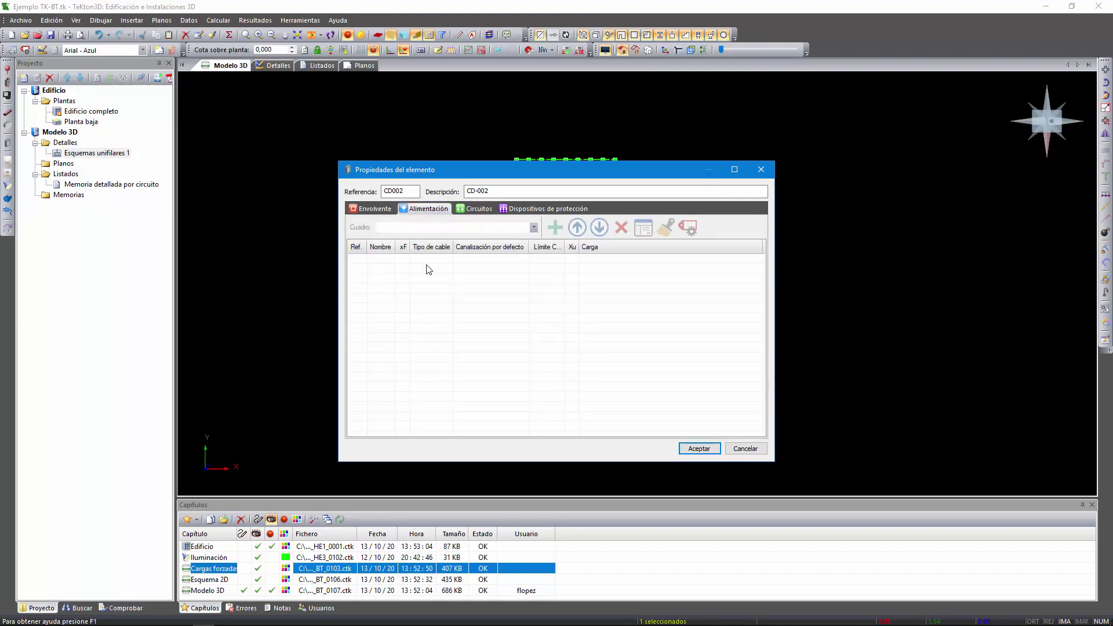
{"action": "left_click", "coordinate": [481, 211]}
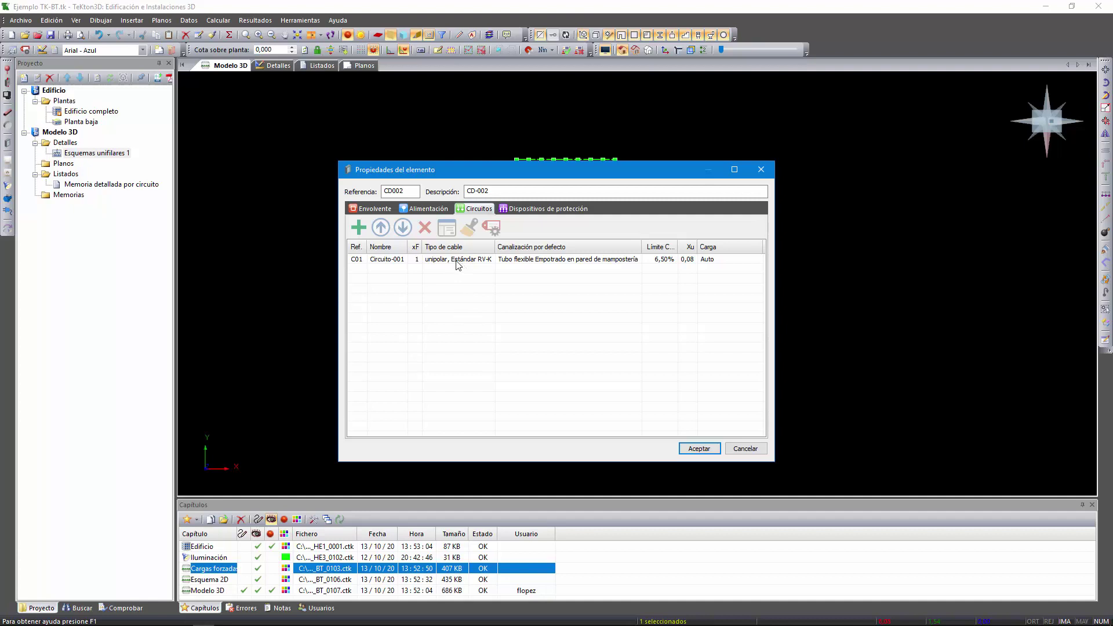
{"action": "left_click", "coordinate": [363, 231]}
{"action": "left_click", "coordinate": [364, 230]}
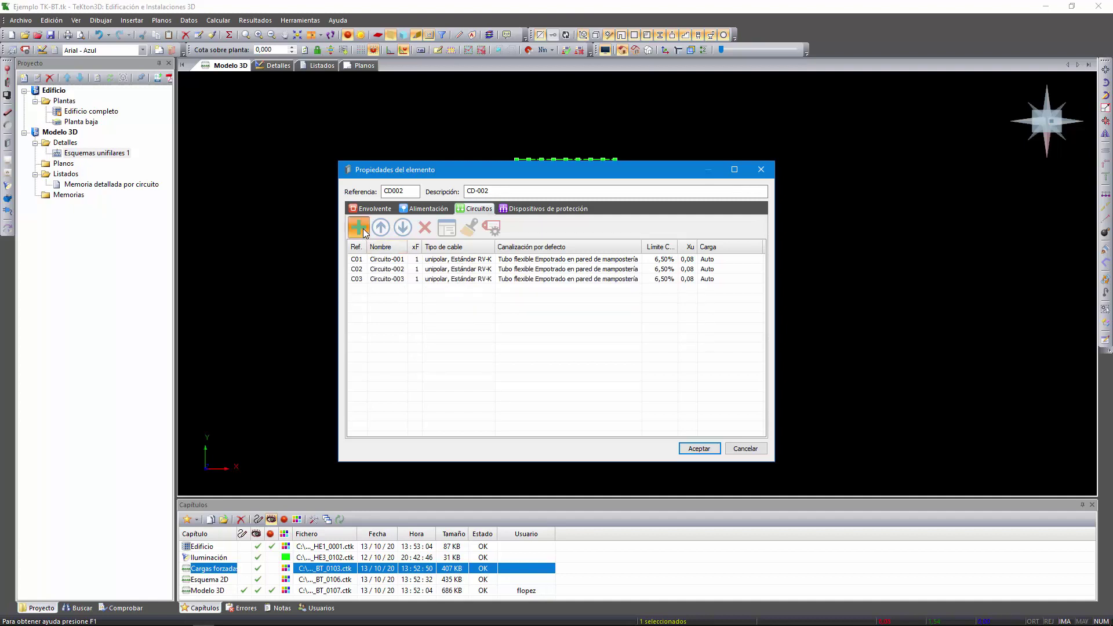
{"action": "left_click", "coordinate": [363, 231]}
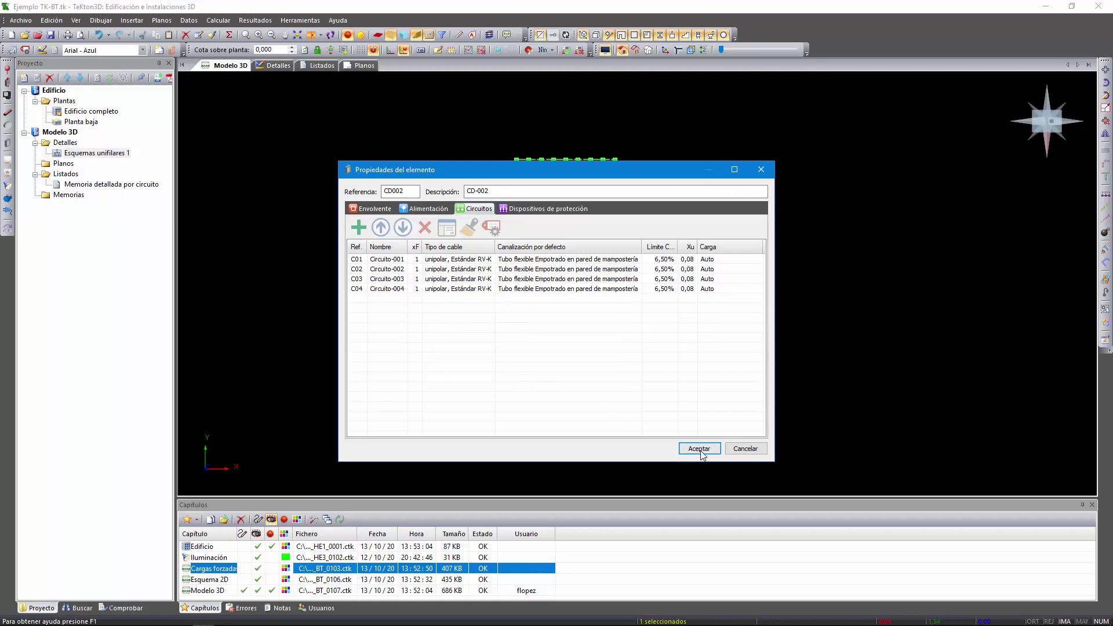
Step: Set the new distribution panel's description to "Cuadro nuevo" and accept its properties
{"action": "key", "text": "Tab"}
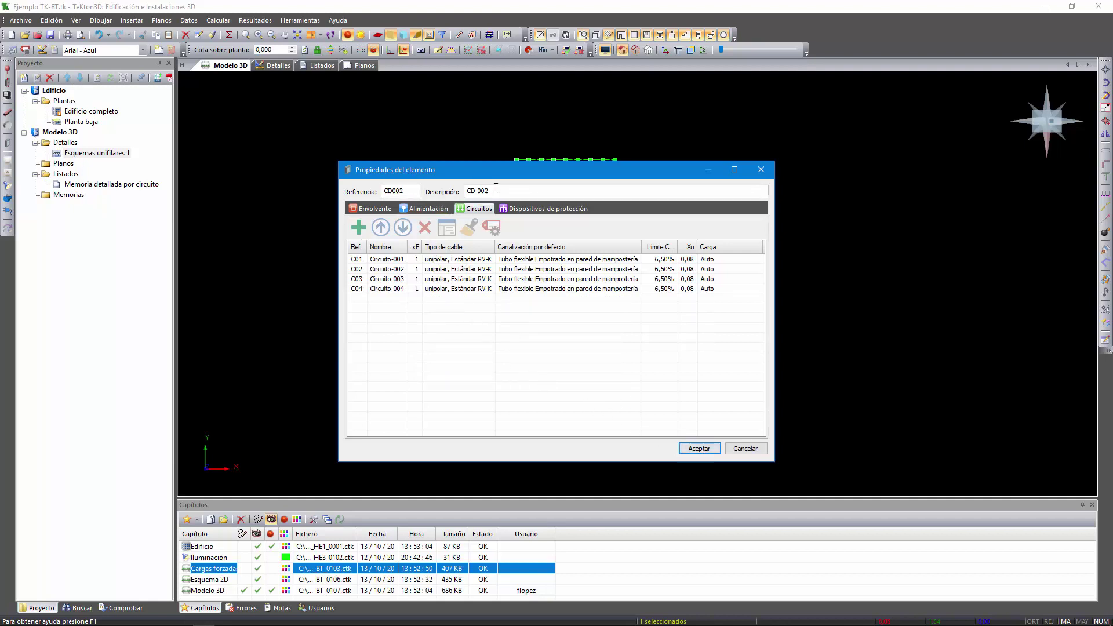
{"action": "type", "text": "Cuadro nuevo"}
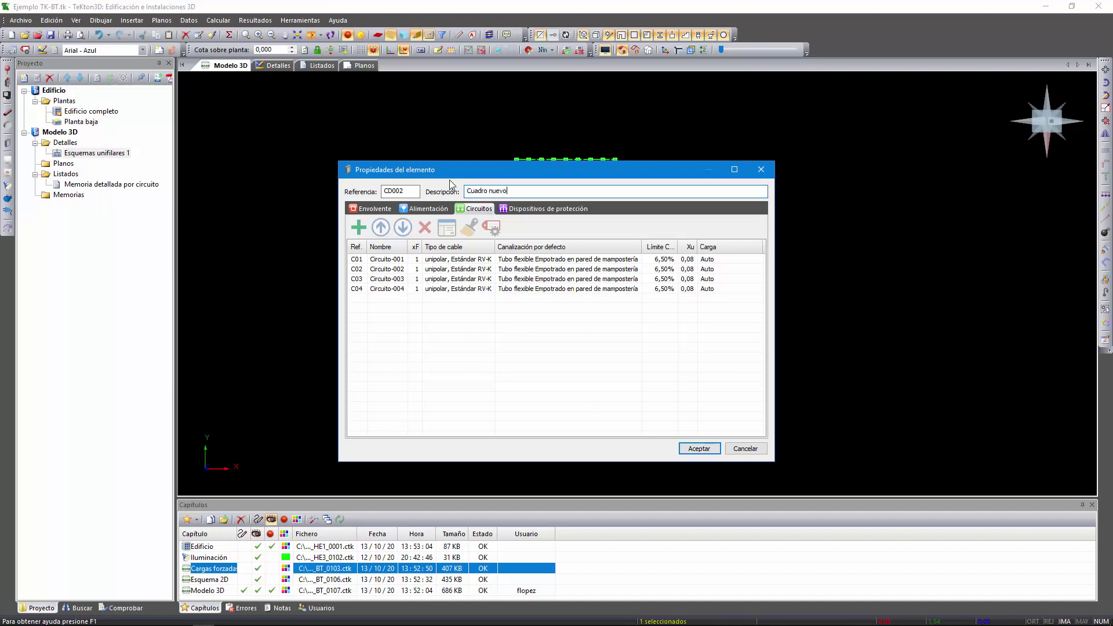
{"action": "left_click", "coordinate": [697, 447]}
{"action": "left_click", "coordinate": [575, 134]}
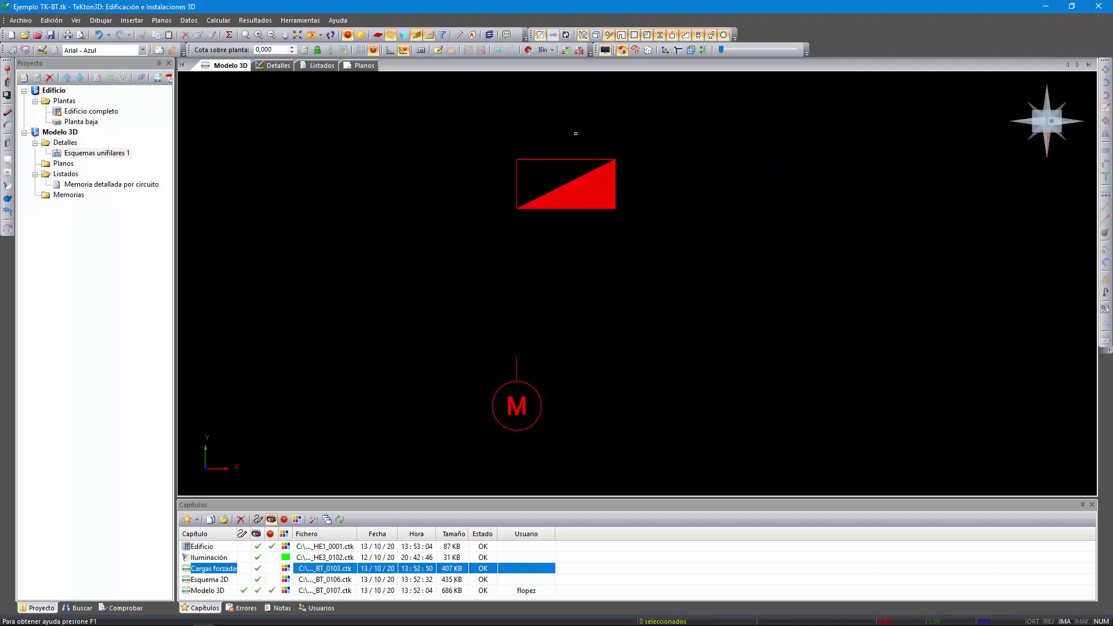
Step: Assign the motor's supply circuit to C03 (Circuito-003) of the Cuadro nuevo panel
{"action": "double_click", "coordinate": [518, 406]}
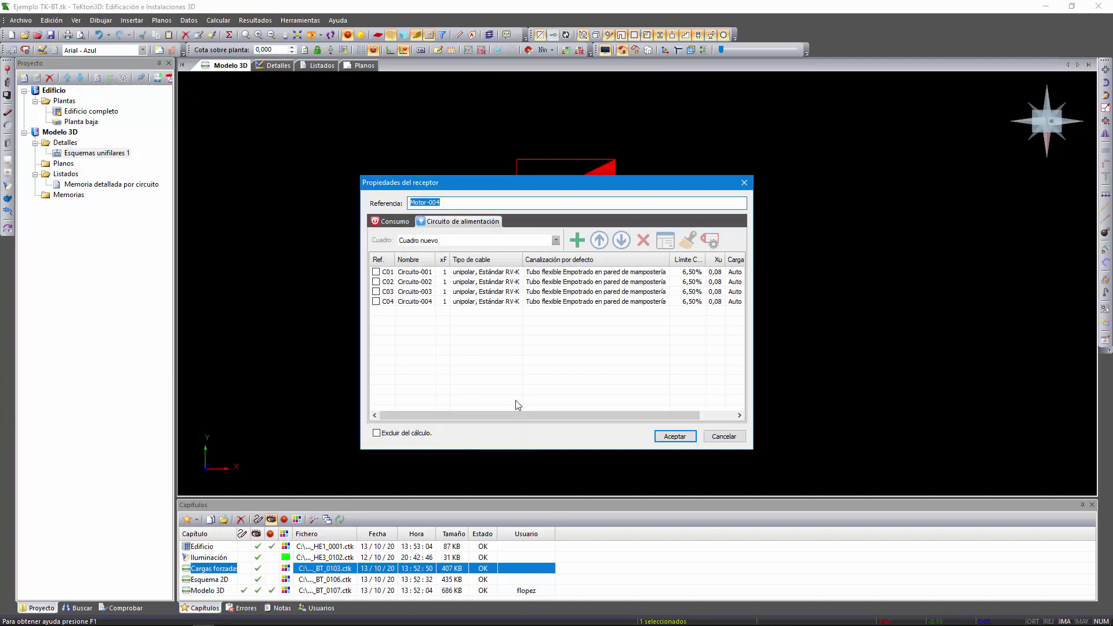
{"action": "left_click", "coordinate": [383, 225]}
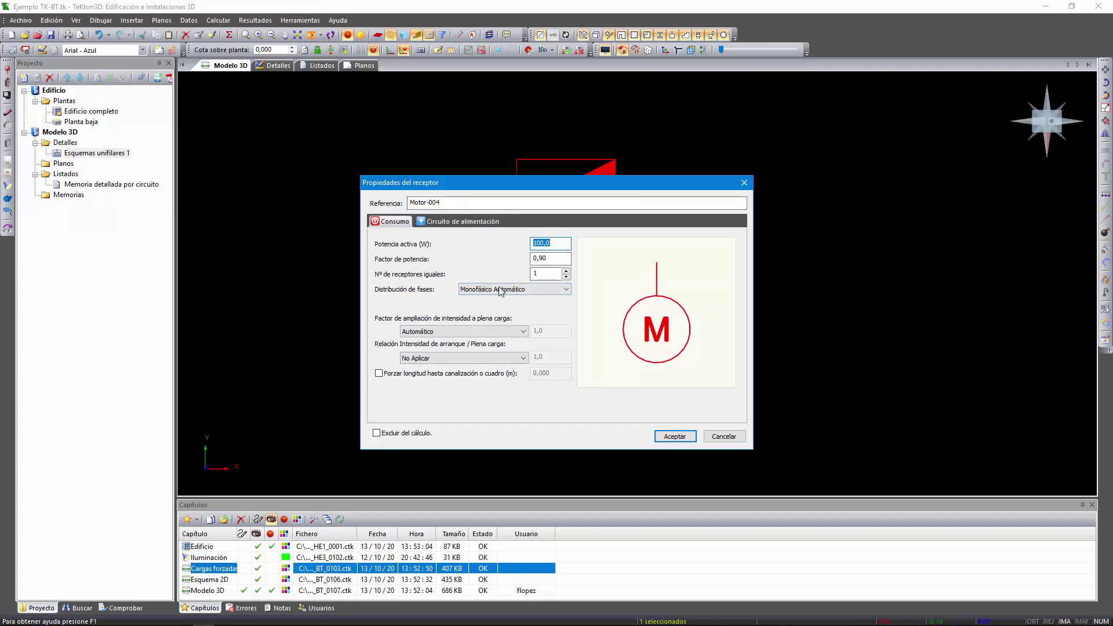
{"action": "left_click", "coordinate": [446, 223]}
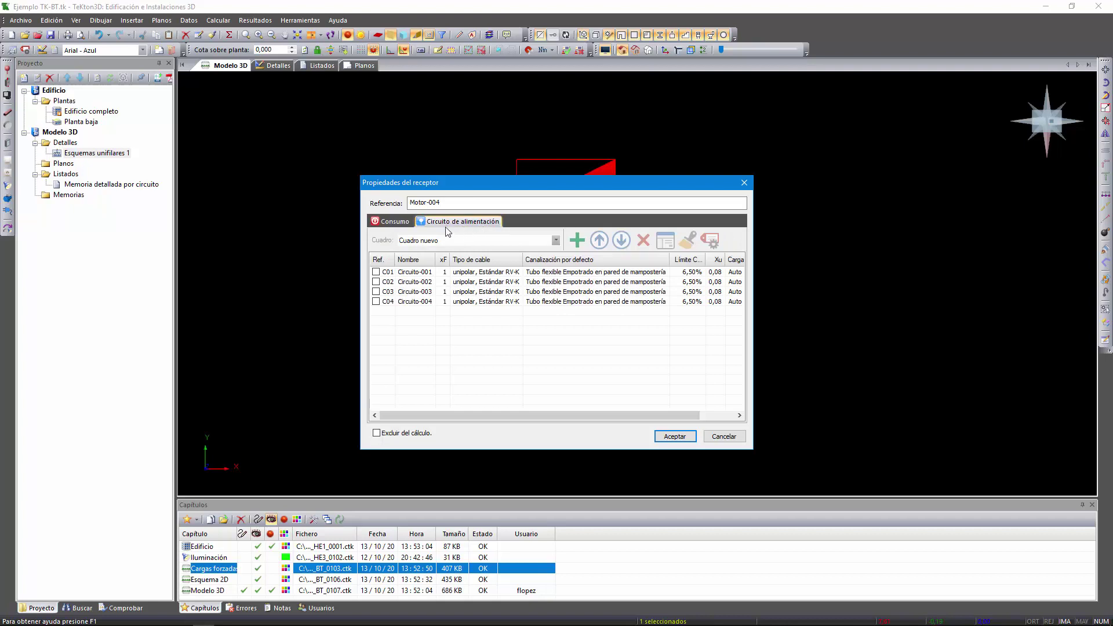
{"action": "left_click", "coordinate": [554, 242]}
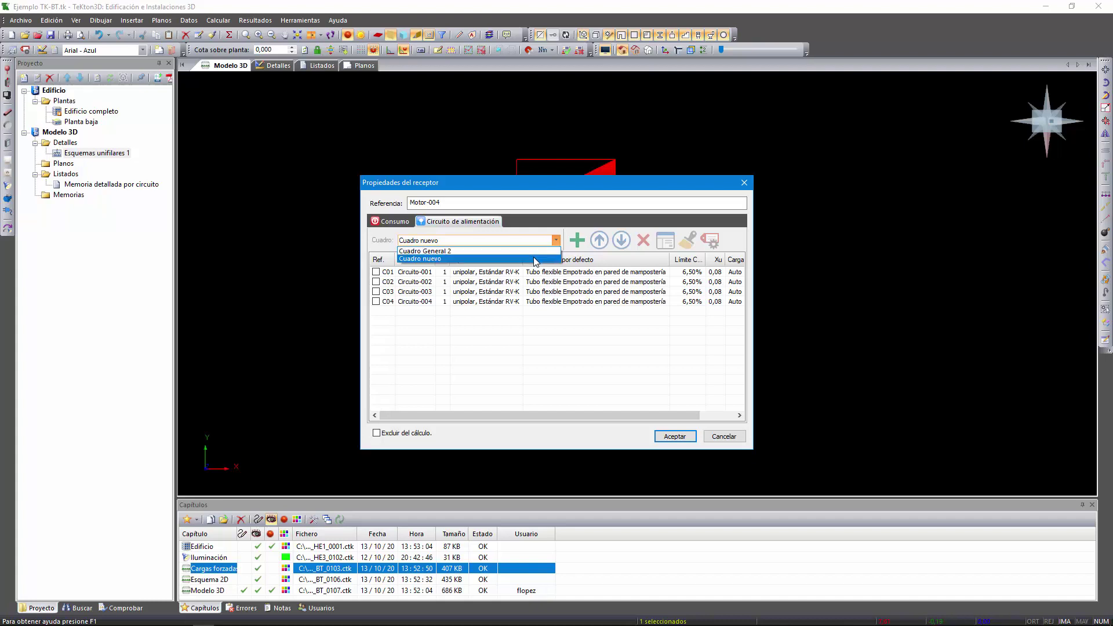
{"action": "left_click", "coordinate": [534, 259]}
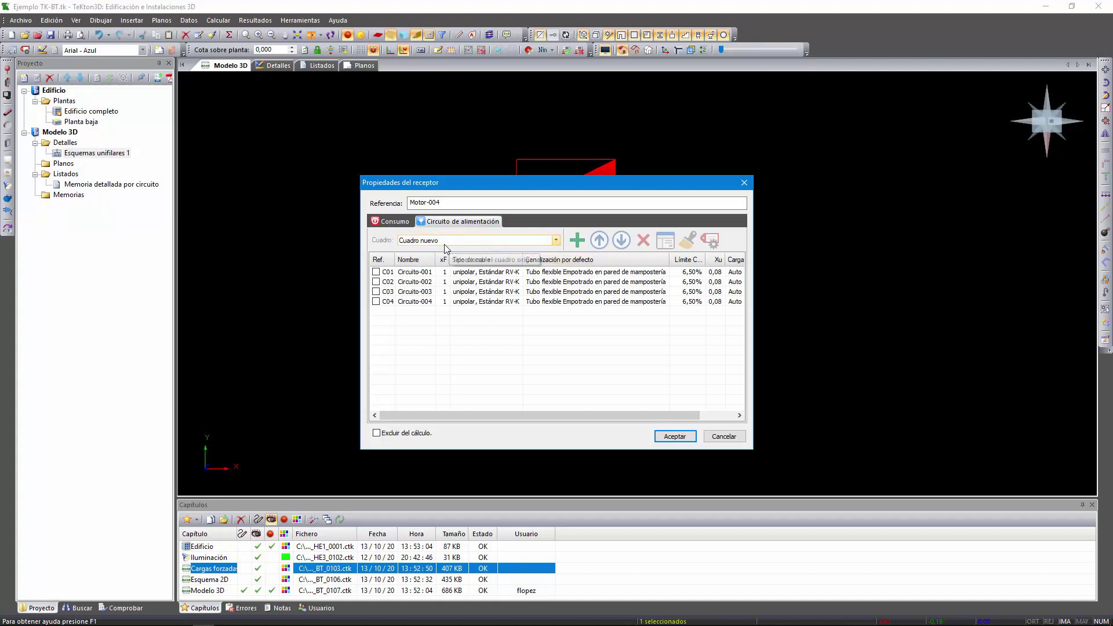
{"action": "left_click", "coordinate": [376, 288]}
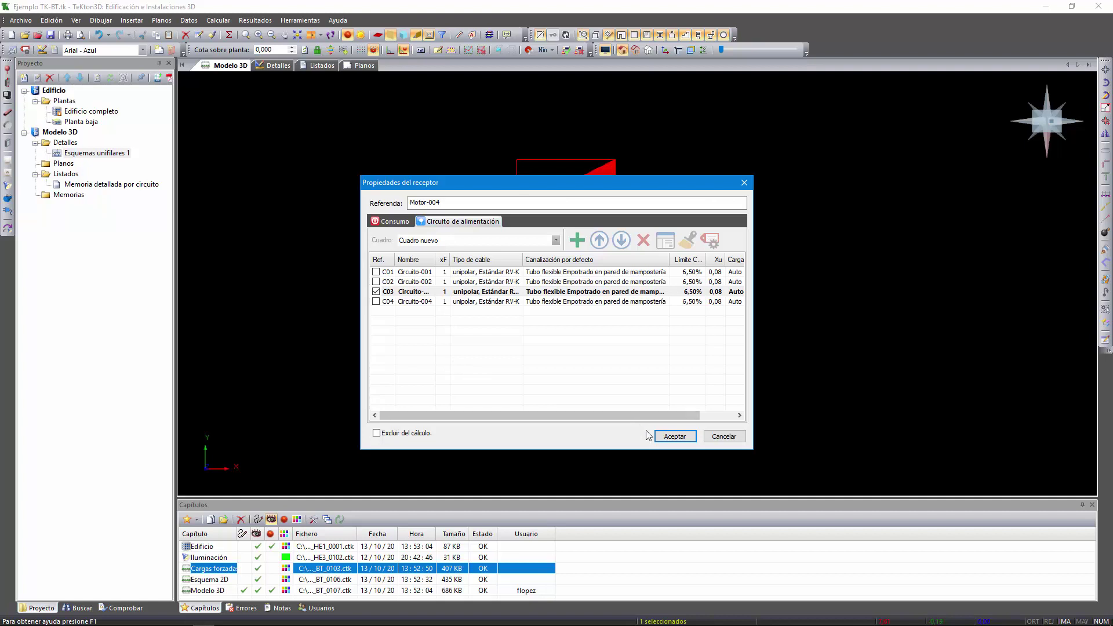
{"action": "left_click", "coordinate": [675, 436]}
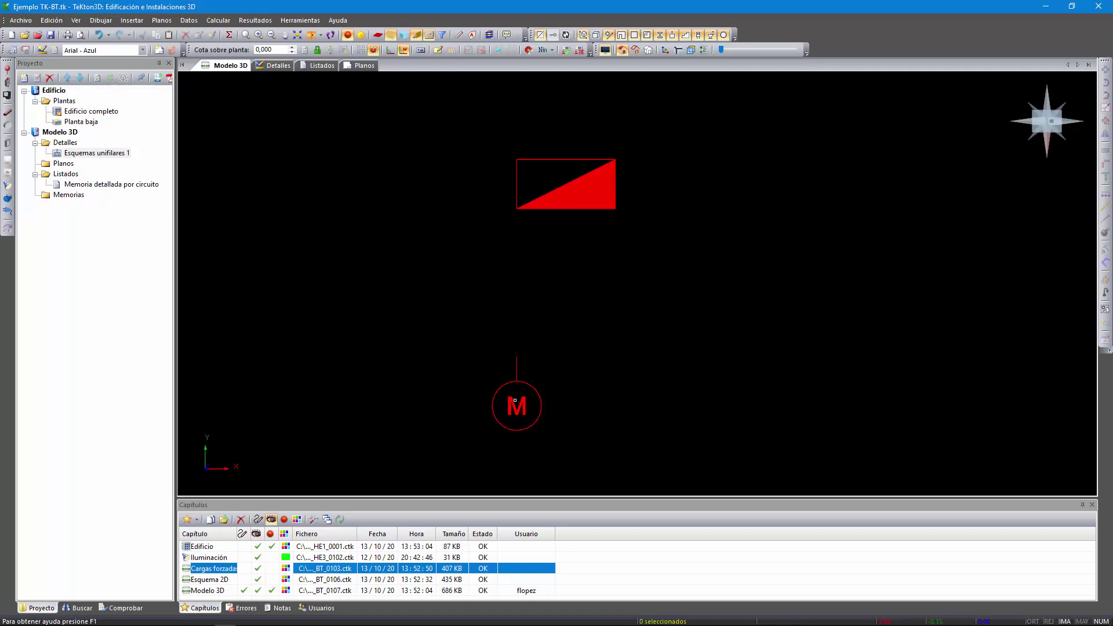
Step: Try enabling the motor's forced length to conduit or panel (Forzar longitud hasta canalización o cuadro) and discard the change
{"action": "double_click", "coordinate": [544, 402]}
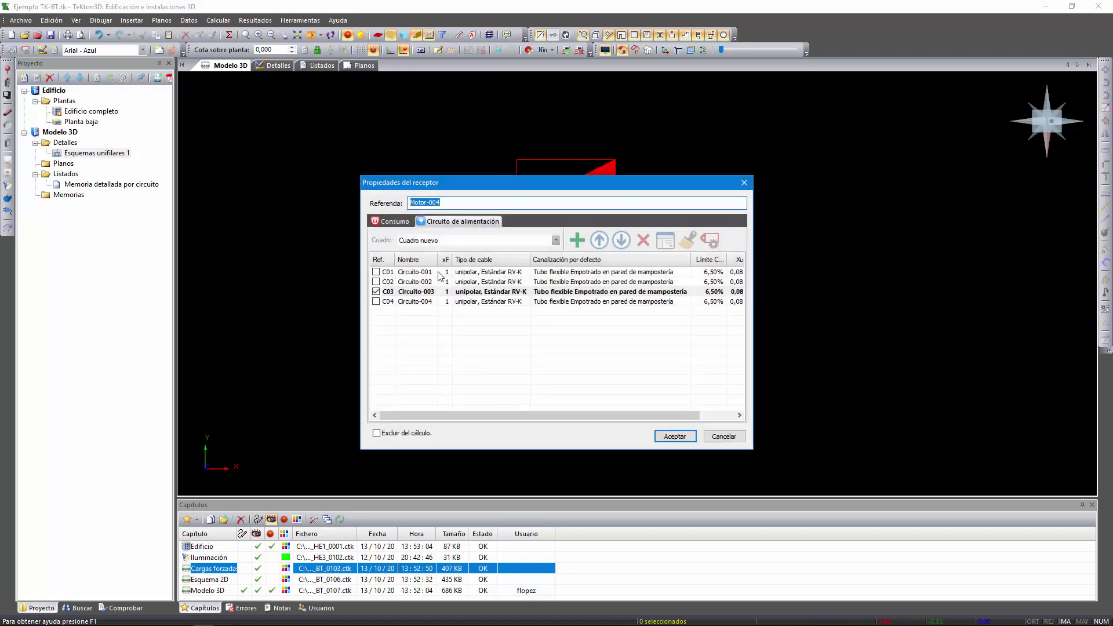
{"action": "left_click", "coordinate": [394, 221]}
{"action": "left_click", "coordinate": [387, 376]}
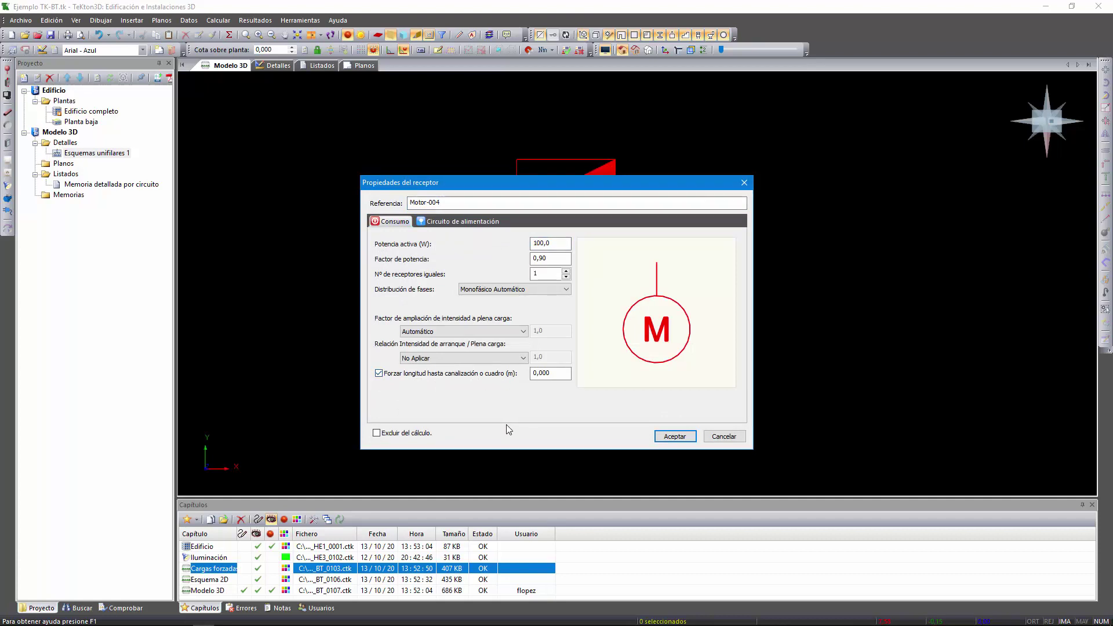
{"action": "left_click_drag", "start_coordinate": [558, 375], "coordinate": [525, 378]}
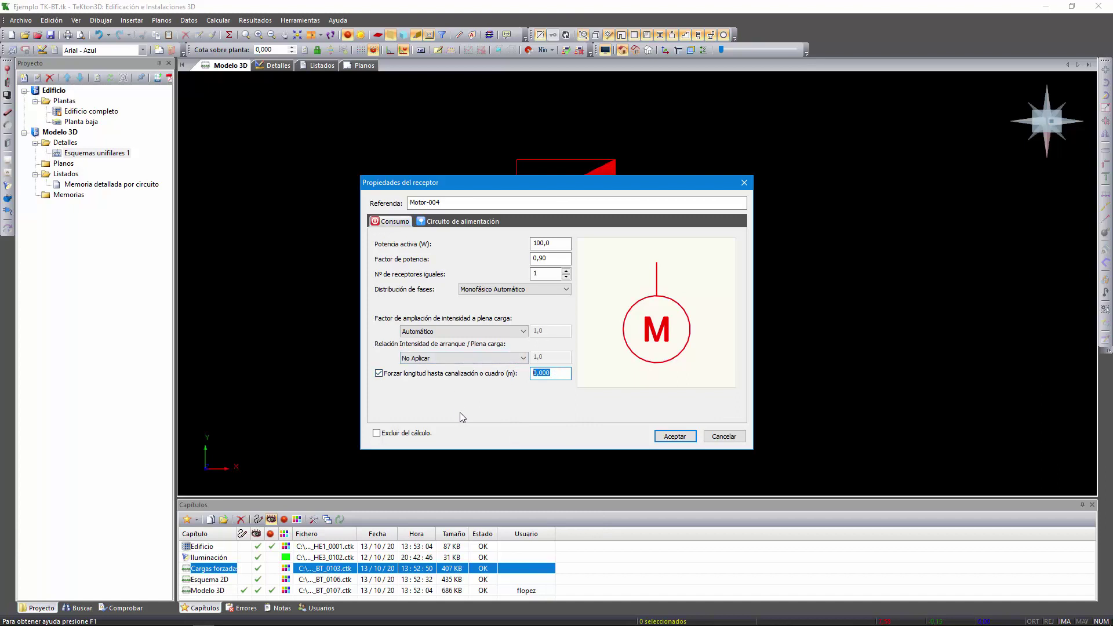
{"action": "left_click", "coordinate": [710, 437]}
{"action": "key", "text": "Escape"}
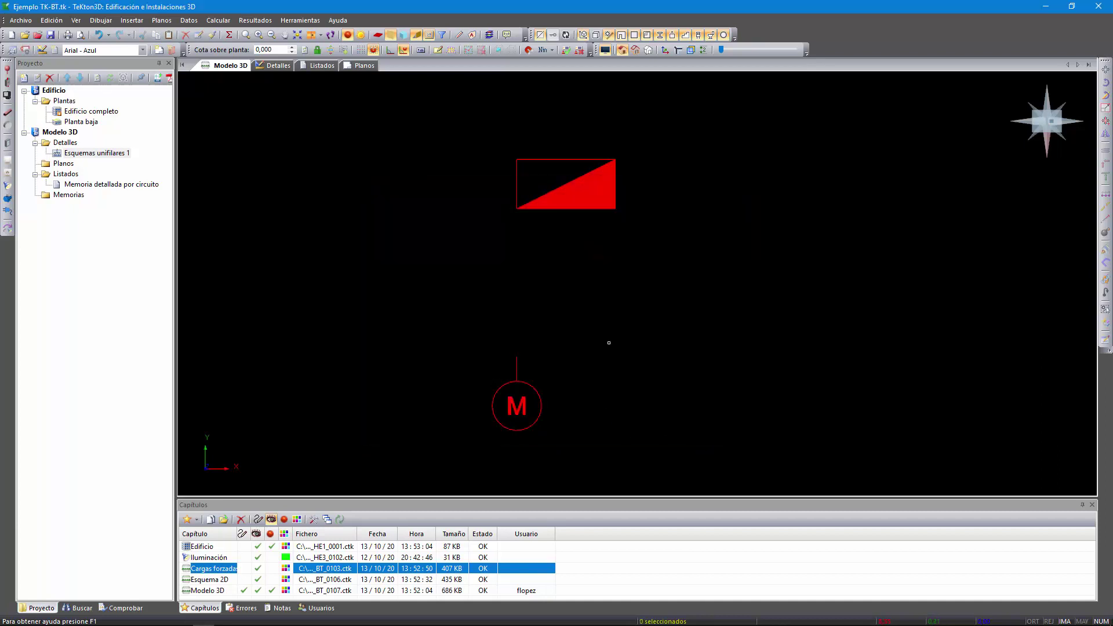
Step: Draw a three-segment stepped conduit from the motor's connection point to the midpoint of the panel's lower edge, its upper vertical segment about 0.6 m long
{"action": "left_click", "coordinate": [8, 114]}
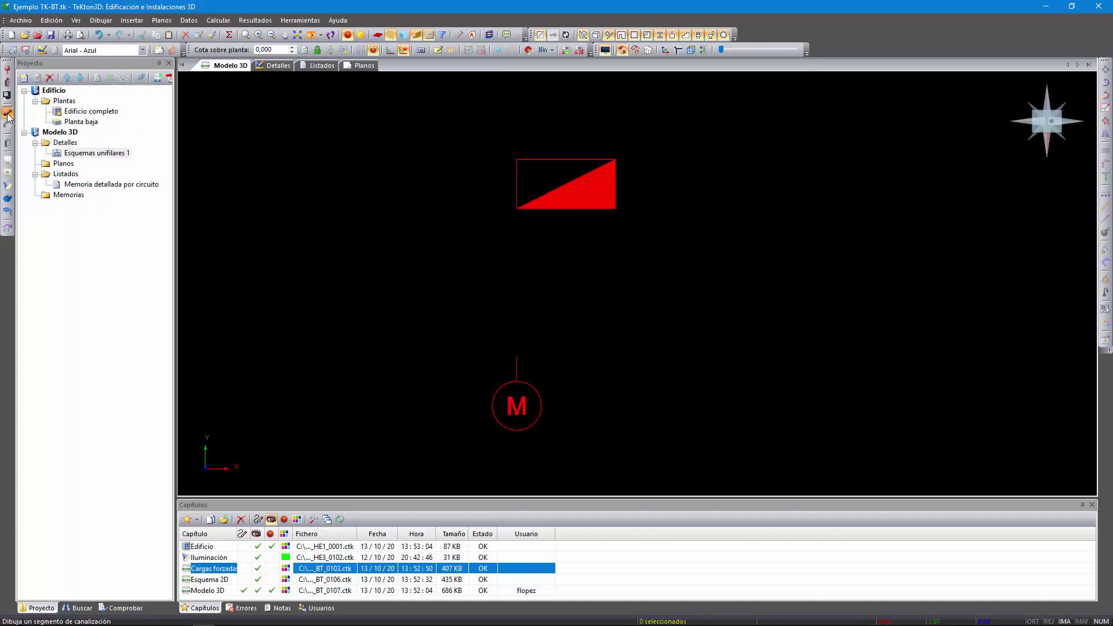
{"action": "left_click", "coordinate": [517, 357]}
{"action": "left_click", "coordinate": [516, 282]}
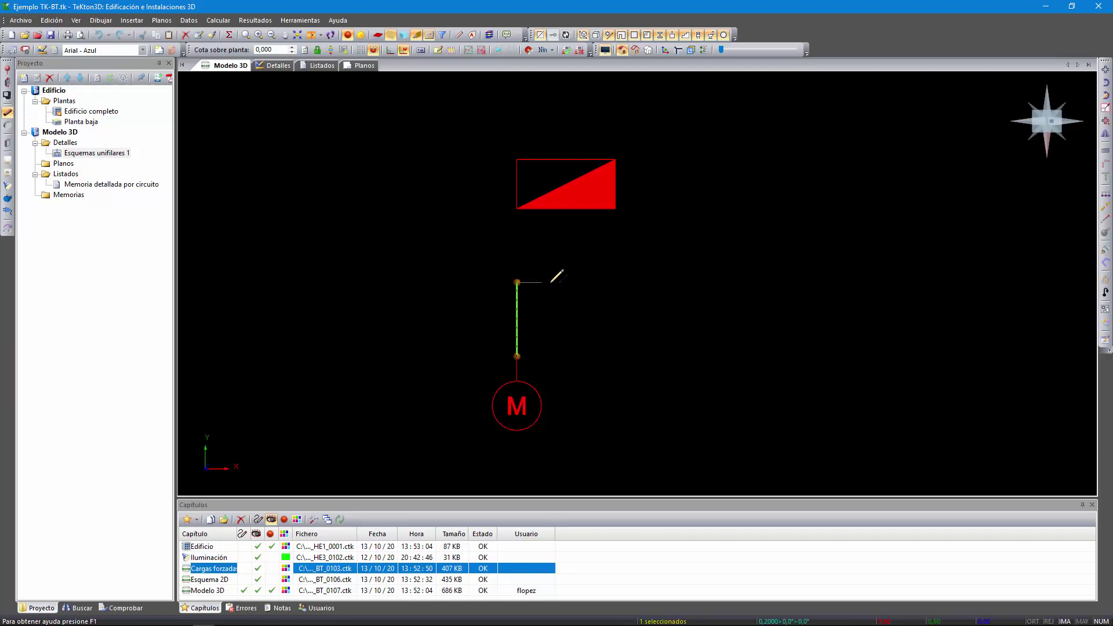
{"action": "left_click", "coordinate": [566, 209]}
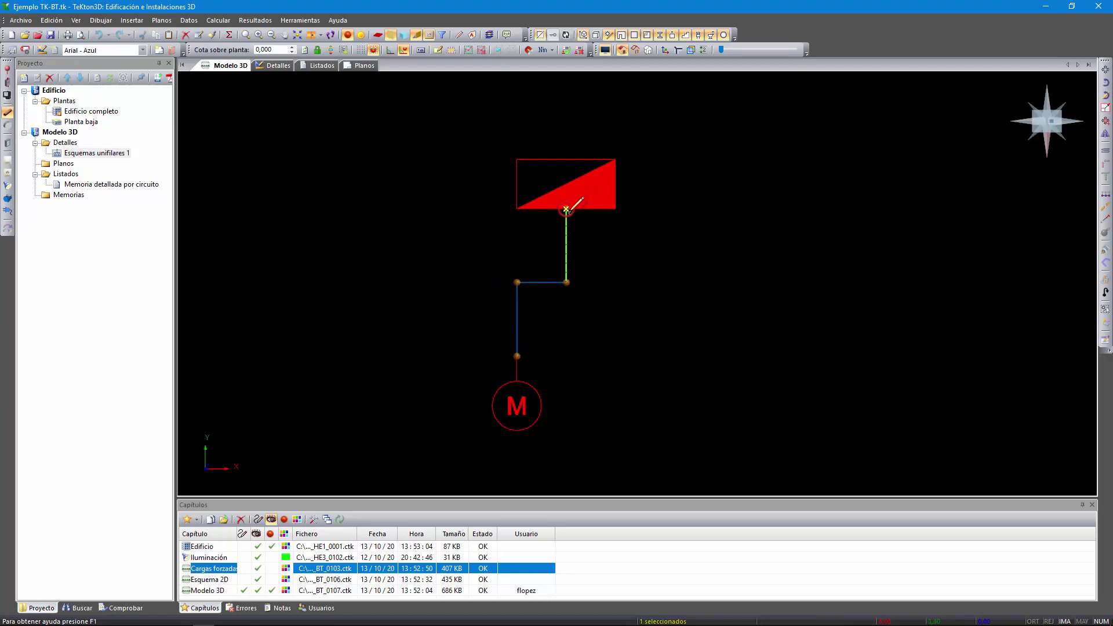
{"action": "right_click", "coordinate": [578, 222]}
{"action": "left_click", "coordinate": [613, 322]}
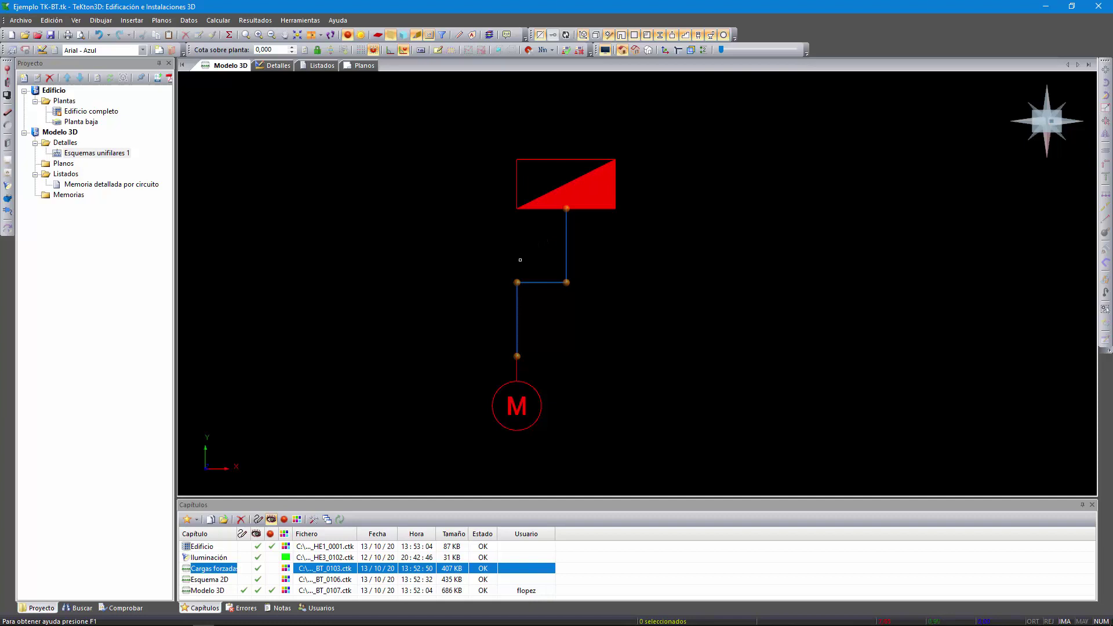
Step: Check the panel's circuits, the motor's supply circuit and the installation properties of the vertical conduit below the panel, without changing anything
{"action": "double_click", "coordinate": [575, 192]}
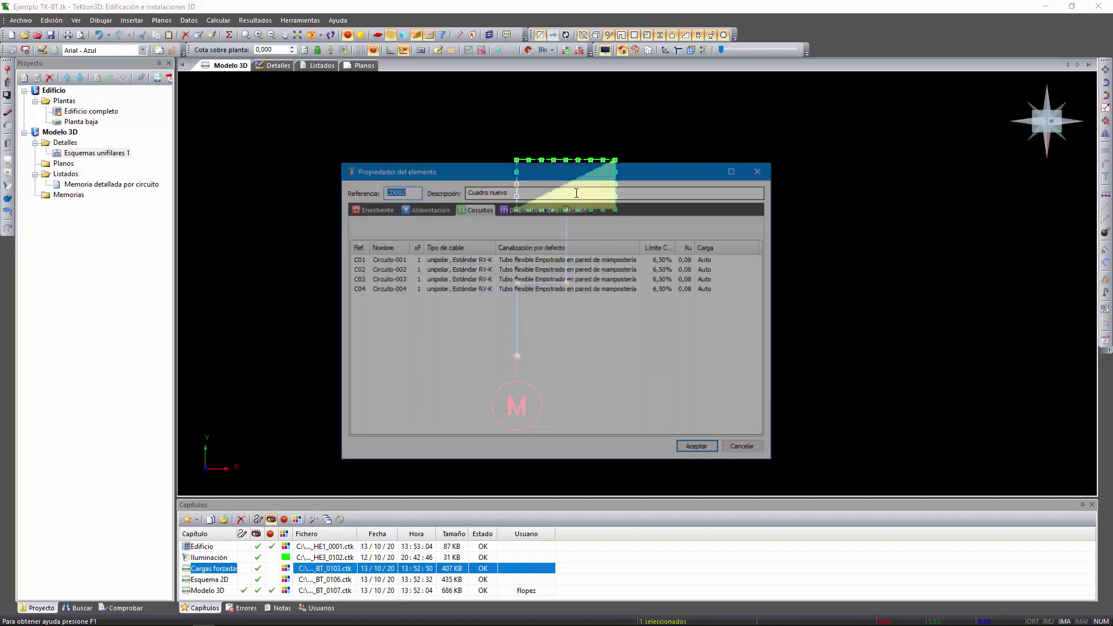
{"action": "left_click", "coordinate": [734, 447]}
{"action": "double_click", "coordinate": [518, 406]}
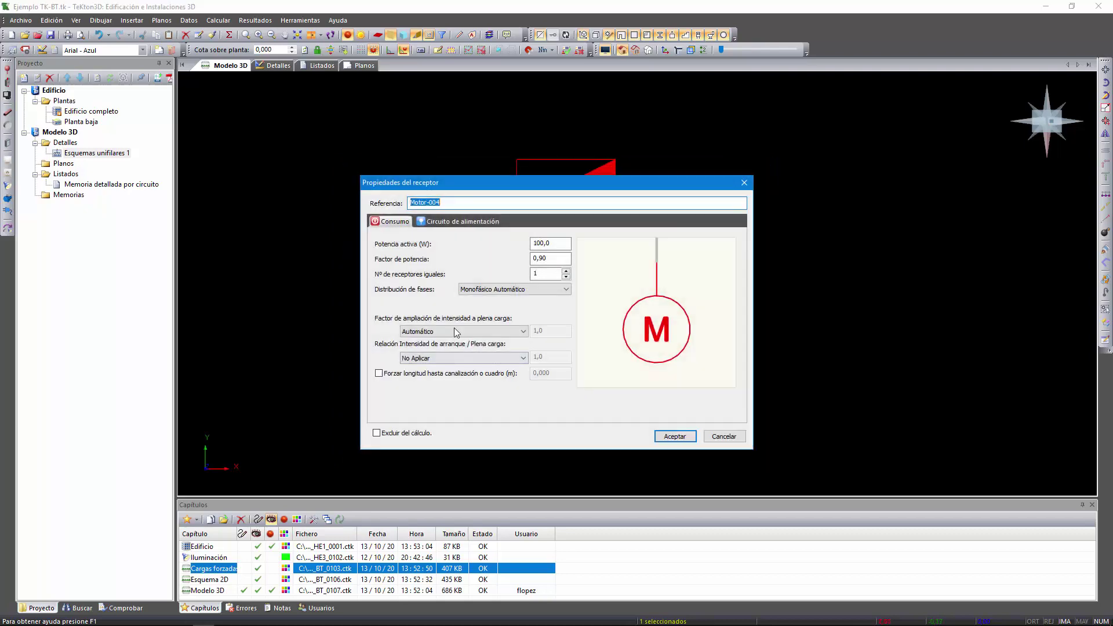
{"action": "left_click", "coordinate": [462, 221]}
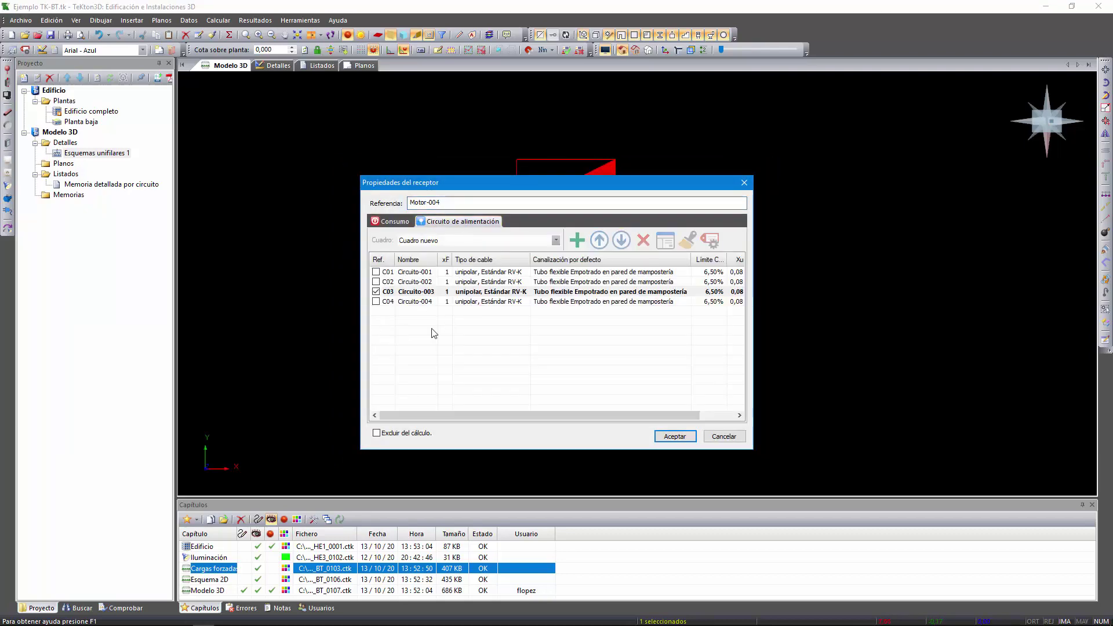
{"action": "left_click", "coordinate": [724, 437]}
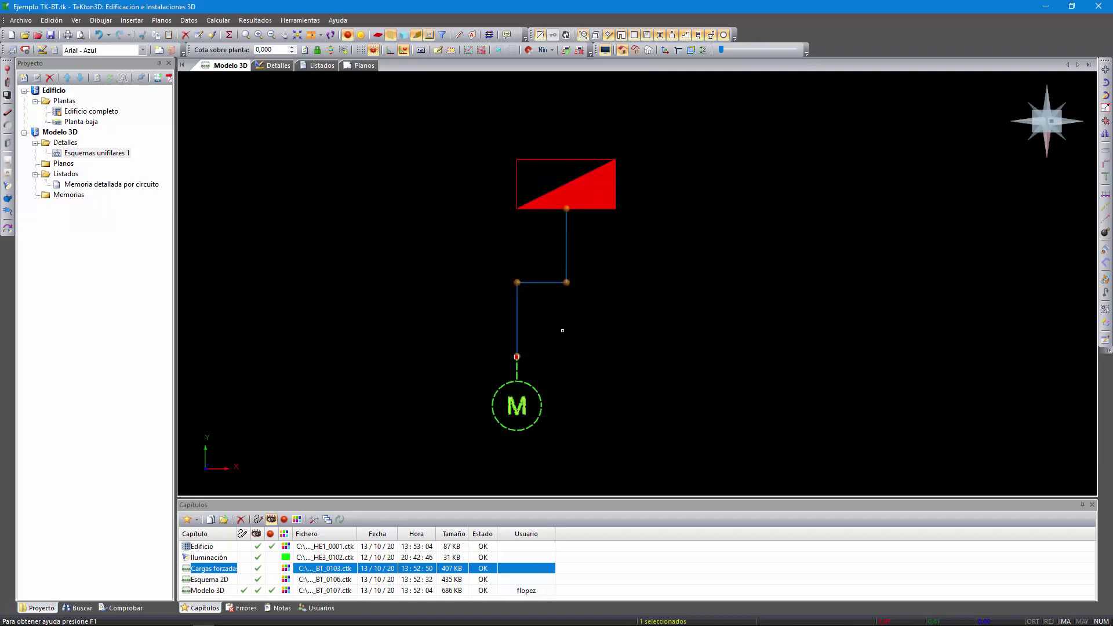
{"action": "left_click", "coordinate": [584, 245]}
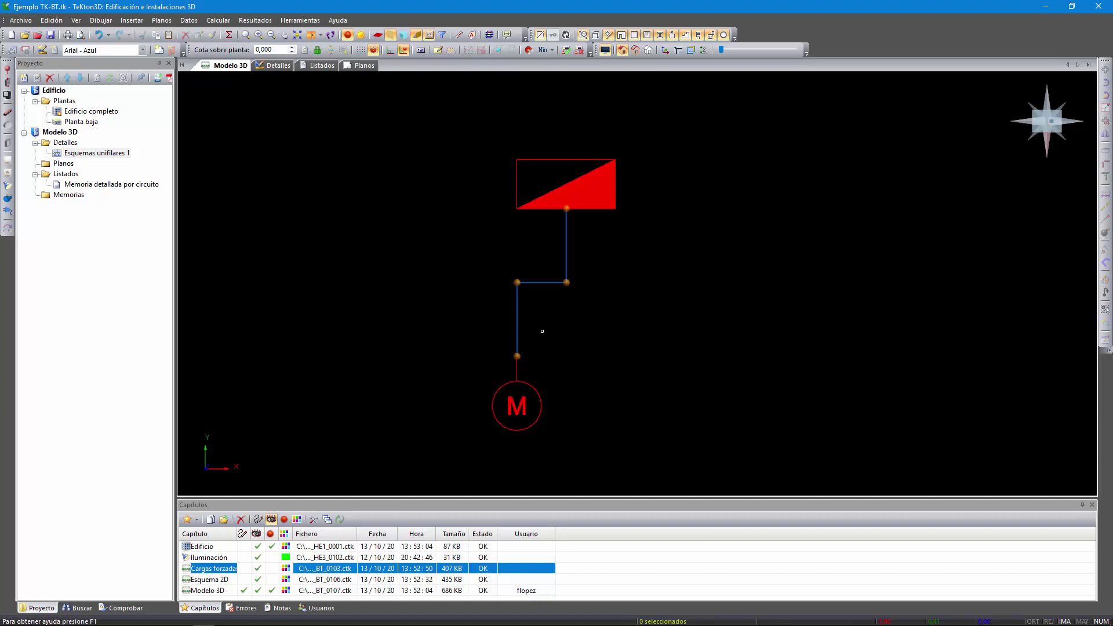
{"action": "double_click", "coordinate": [567, 260]}
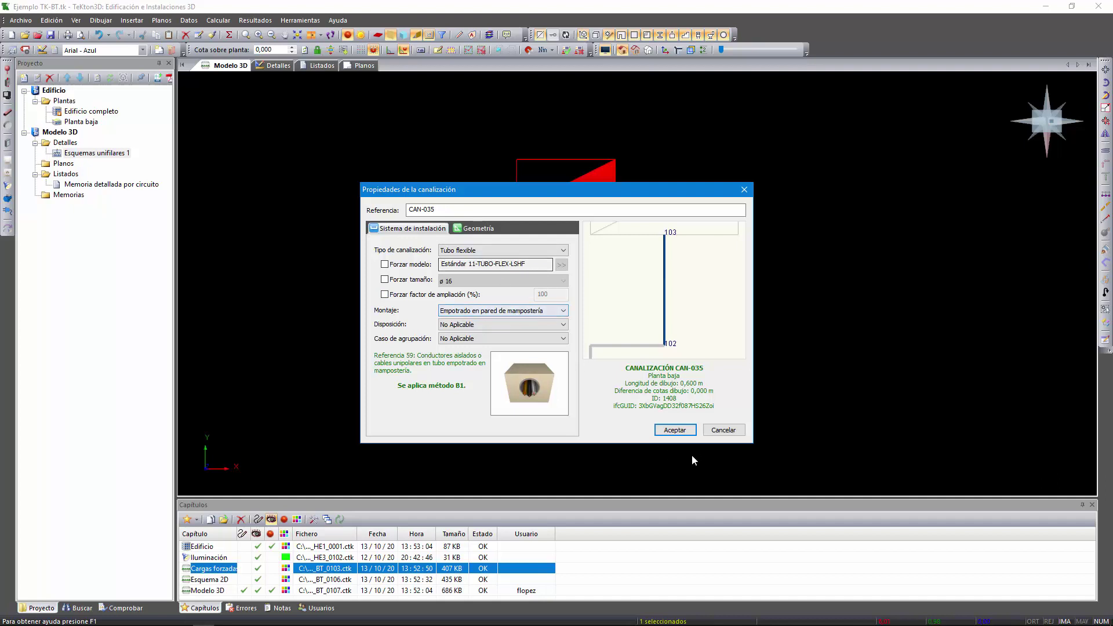
{"action": "left_click", "coordinate": [722, 430]}
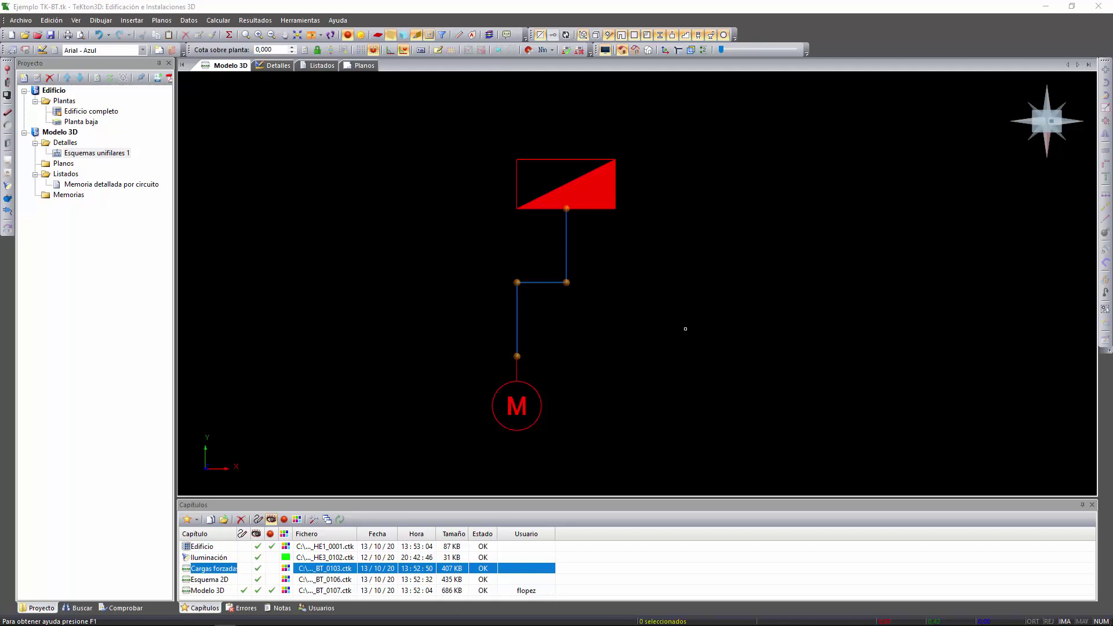
Step: Delete the vertical conduit segment above the motor and insert a Caja de conexión cir. empotrable at the remaining conduit's open end
{"action": "left_click", "coordinate": [520, 328]}
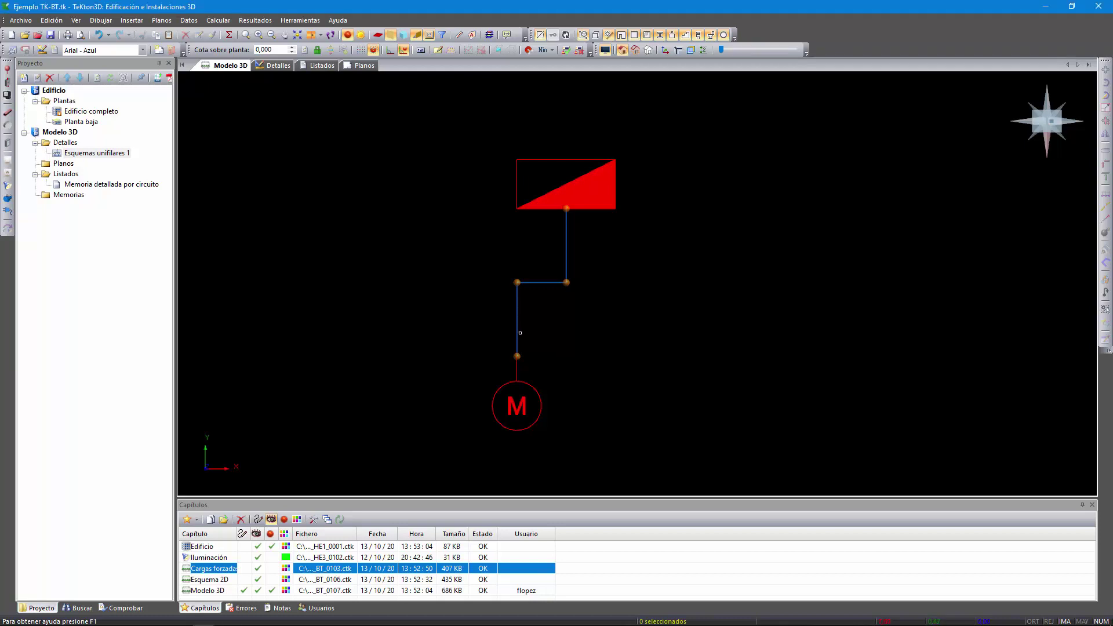
{"action": "key", "text": "Delete"}
{"action": "left_click", "coordinate": [7, 125]}
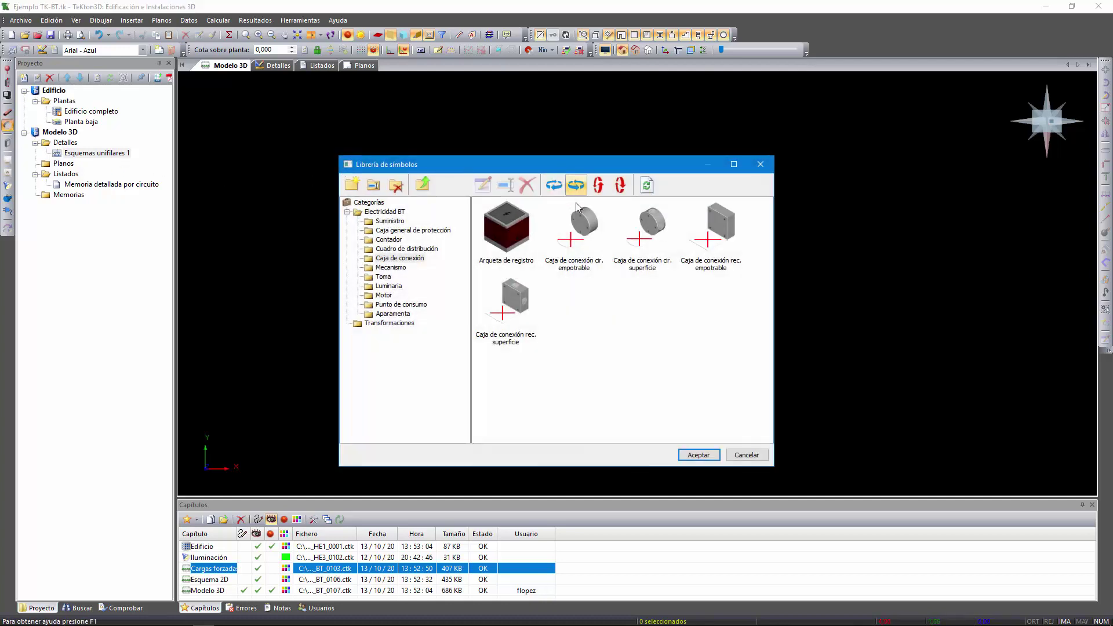
{"action": "double_click", "coordinate": [578, 217]}
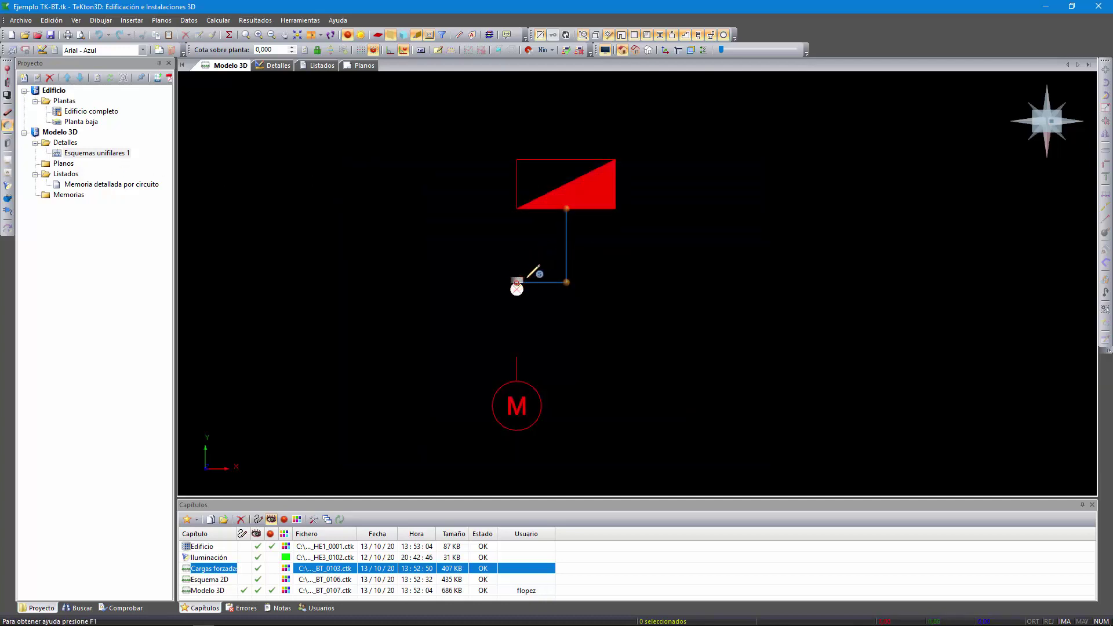
{"action": "scroll", "coordinate": [520, 287], "scroll_direction": "up", "scroll_amount": 3}
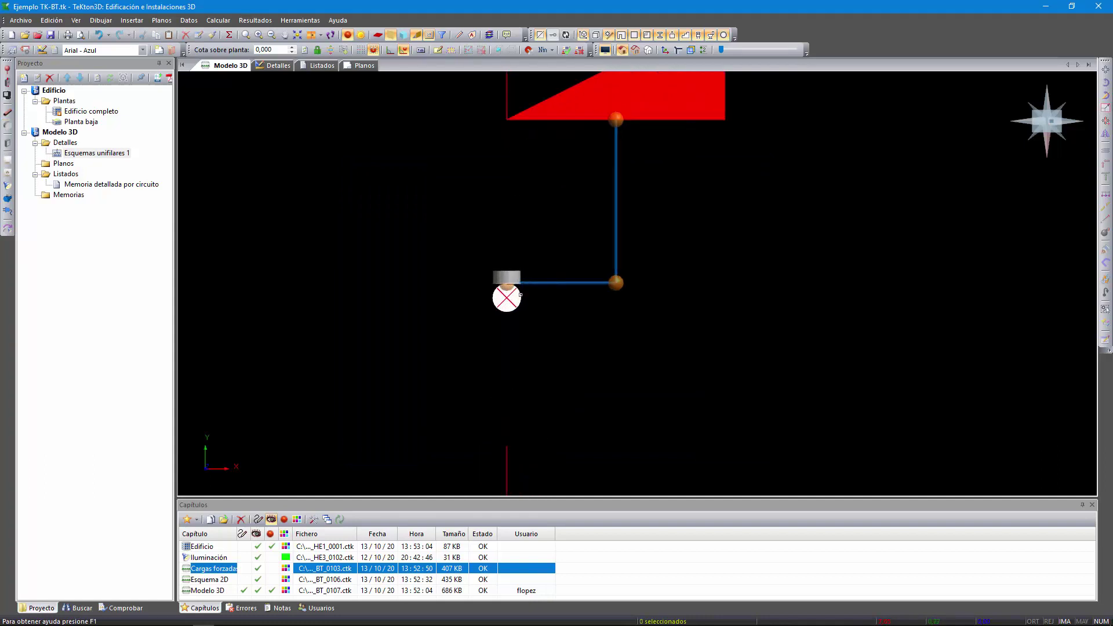
Step: Link the motor below to the connection box at the open end of the conduit, without drawing a conduit between them
{"action": "middle_click_drag", "start_coordinate": [520, 294], "coordinate": [510, 173]}
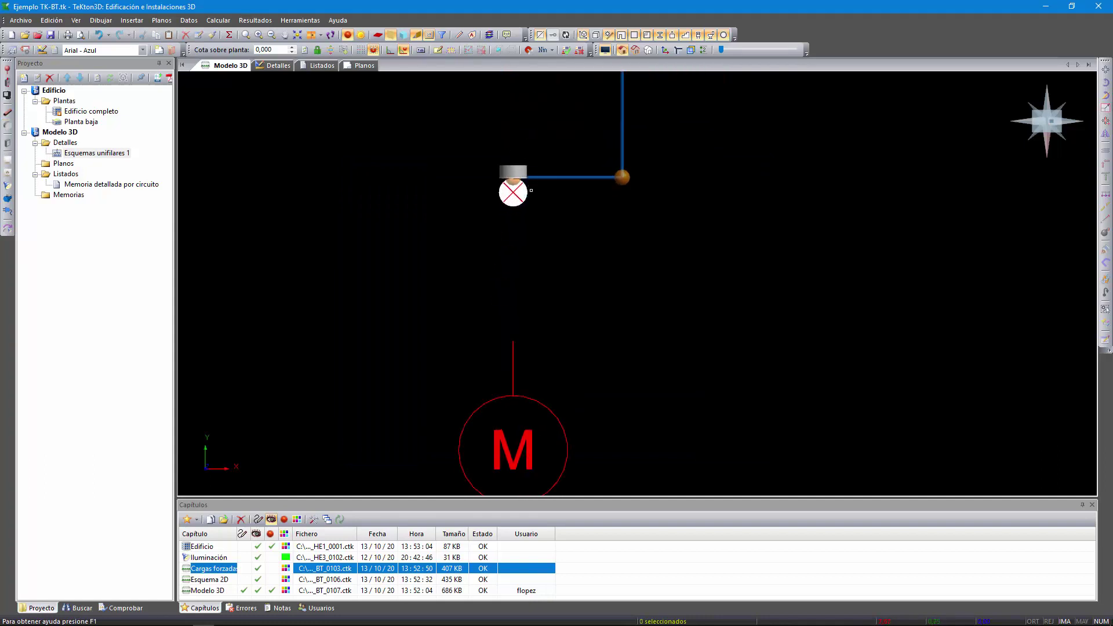
{"action": "scroll", "coordinate": [531, 191], "scroll_direction": "down", "scroll_amount": 2}
{"action": "left_click", "coordinate": [525, 200]}
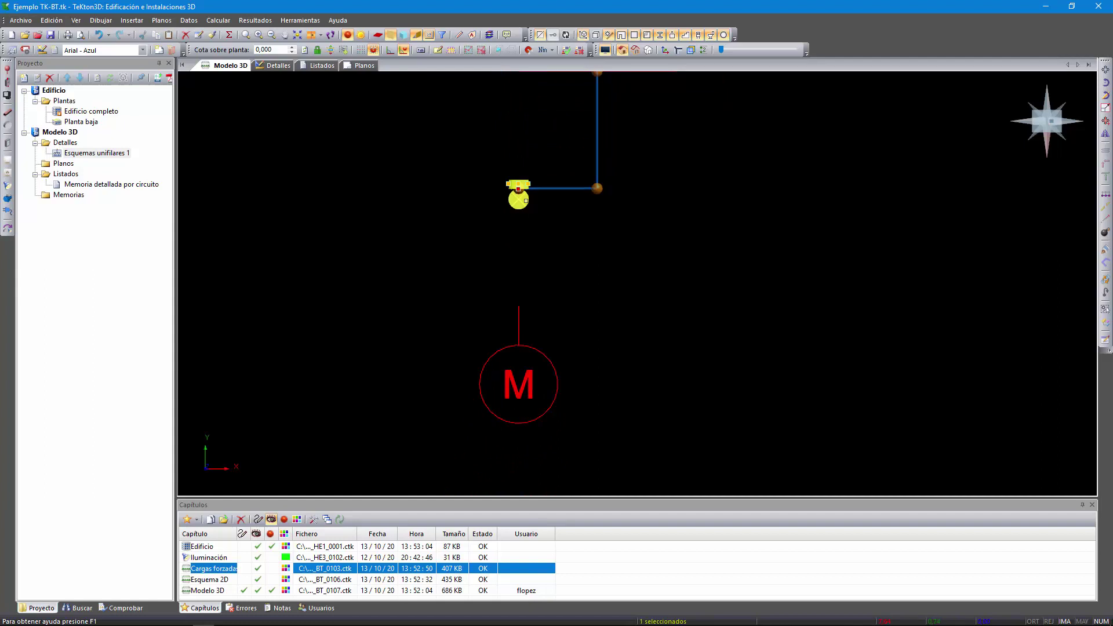
{"action": "left_click", "coordinate": [11, 229]}
{"action": "left_click", "coordinate": [523, 371]}
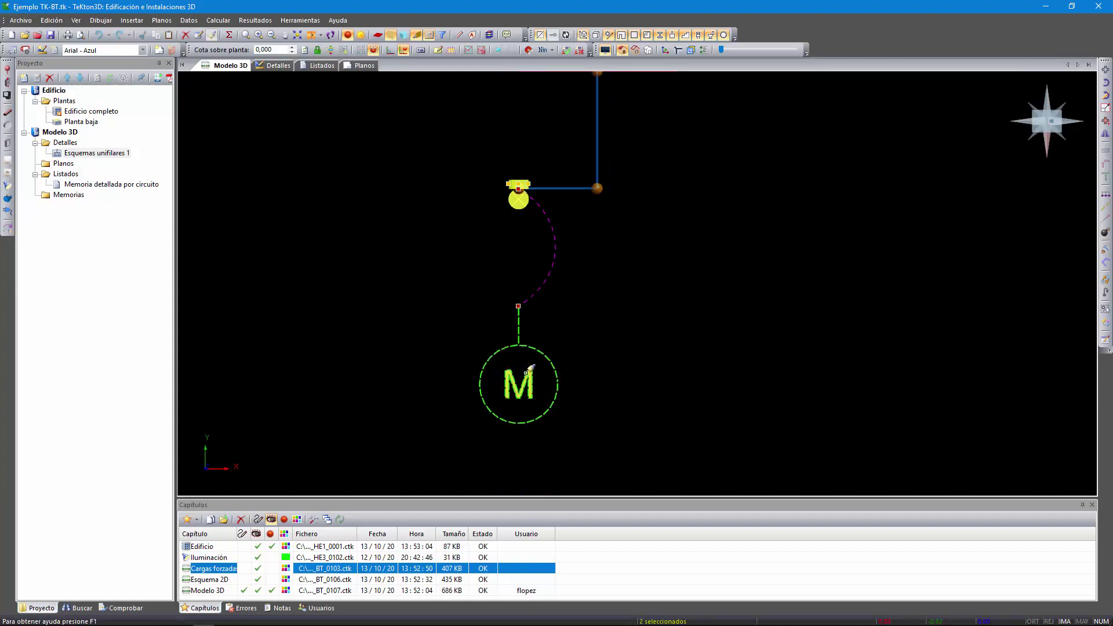
{"action": "right_click", "coordinate": [637, 264]}
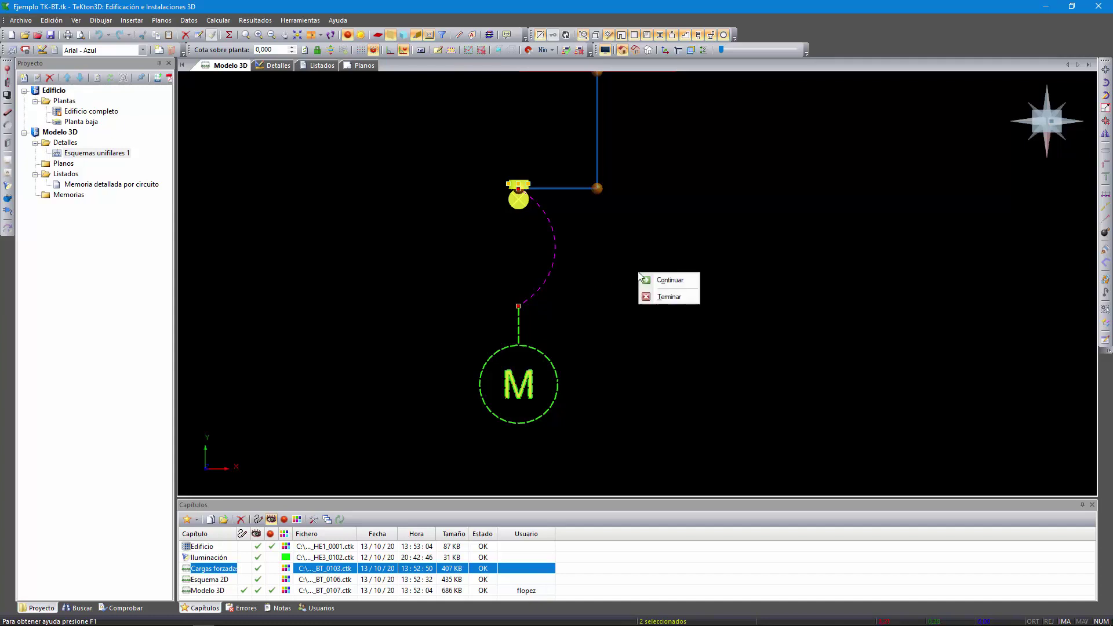
{"action": "left_click", "coordinate": [659, 298]}
{"action": "scroll", "coordinate": [600, 272], "scroll_direction": "down", "scroll_amount": 2}
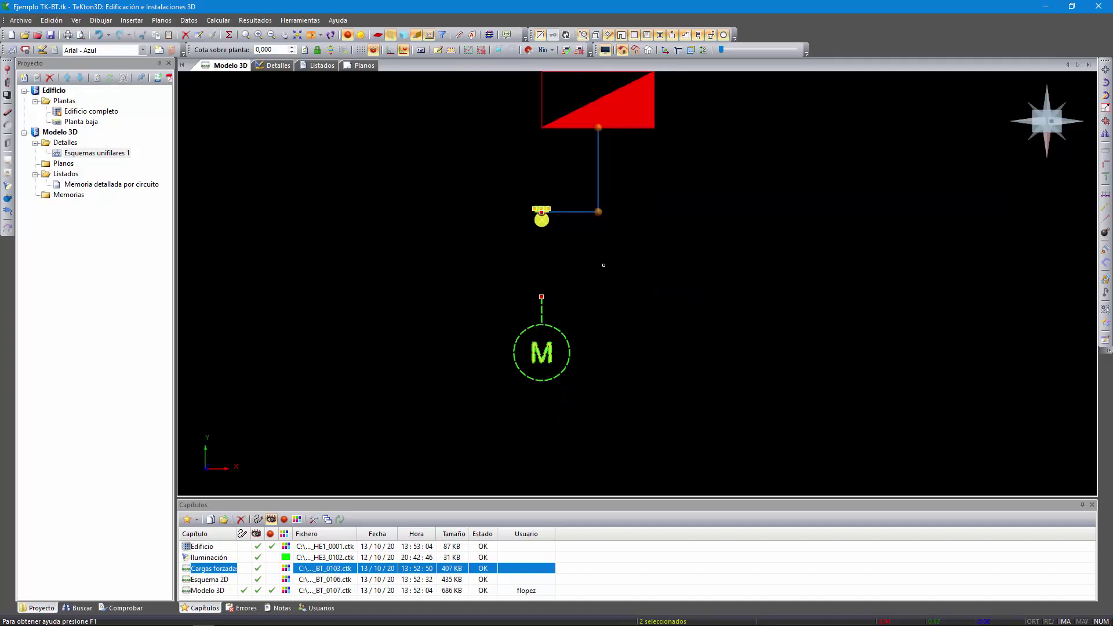
{"action": "middle_click_drag", "start_coordinate": [604, 266], "coordinate": [588, 303]}
Step: Copy the motor twice in a horizontal row to its right, spacing the motors about 0.6 m apart
{"action": "left_click", "coordinate": [526, 390]}
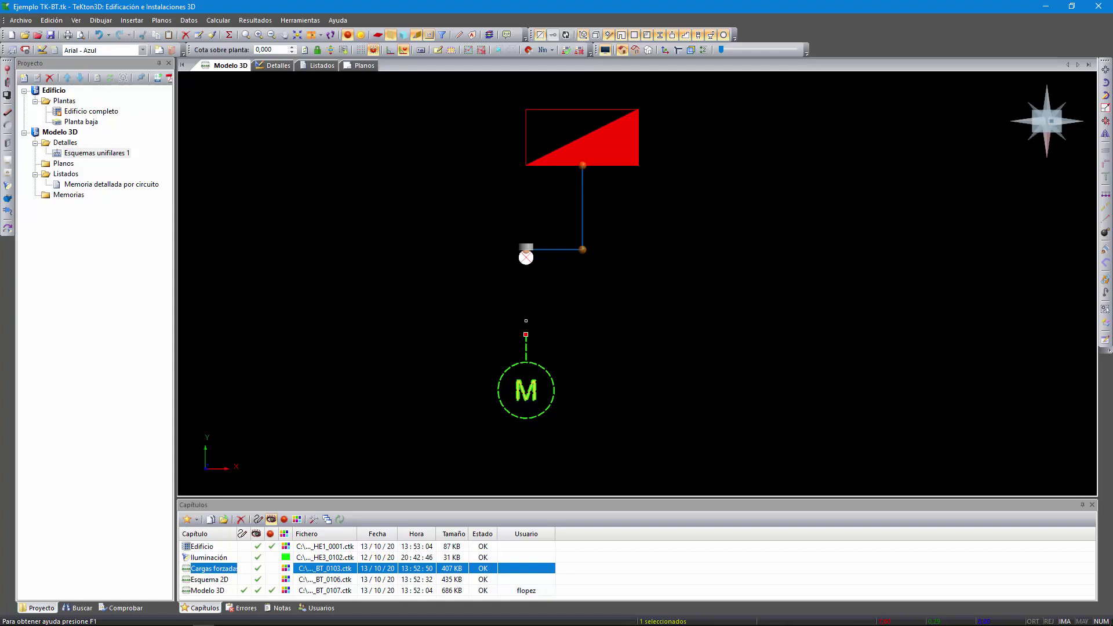
{"action": "left_click", "coordinate": [526, 259]}
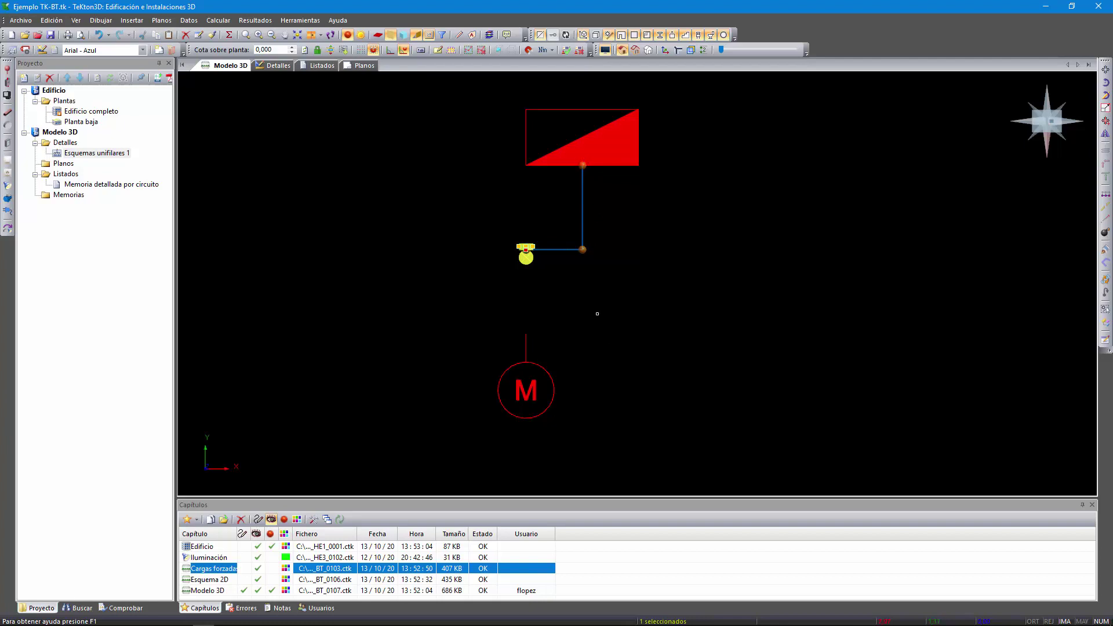
{"action": "key", "text": "Escape"}
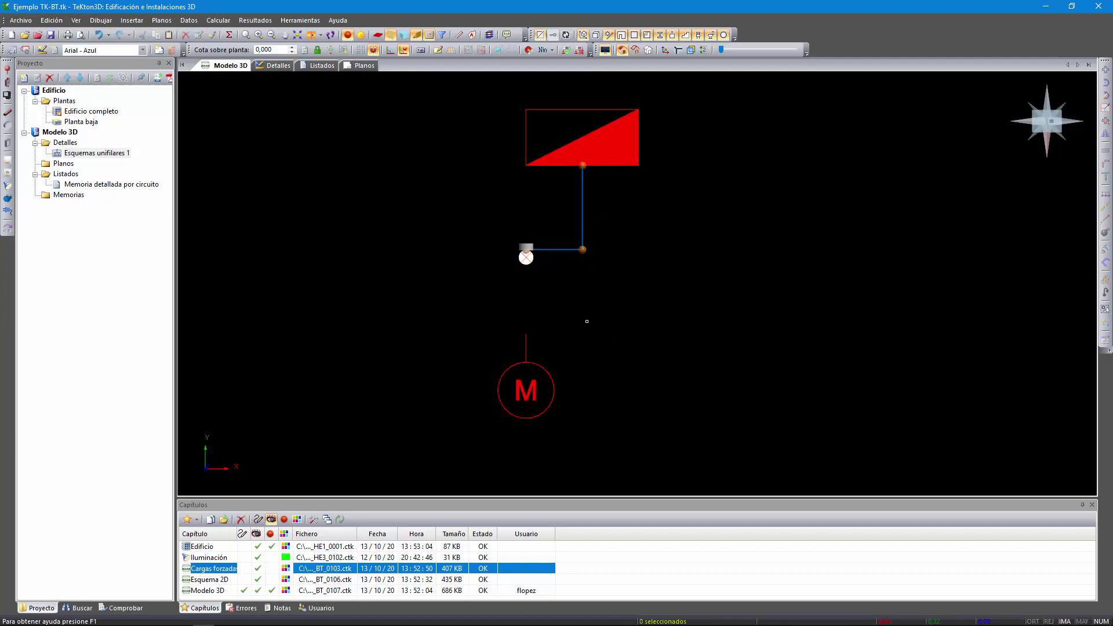
{"action": "left_click_drag", "start_coordinate": [580, 427], "coordinate": [500, 380]}
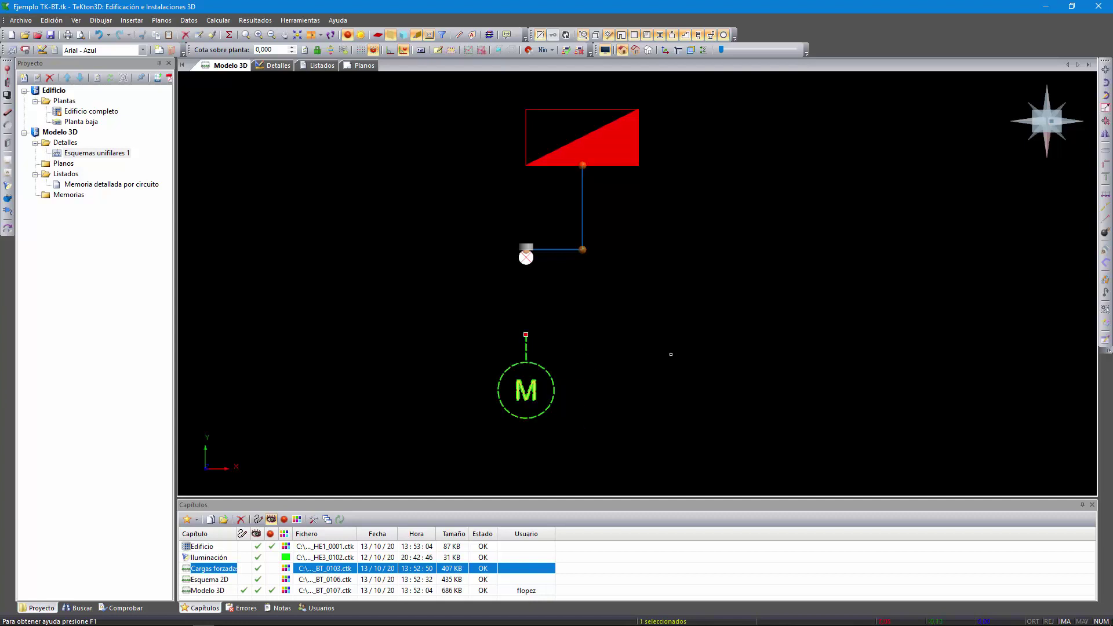
{"action": "left_click", "coordinate": [1105, 134]}
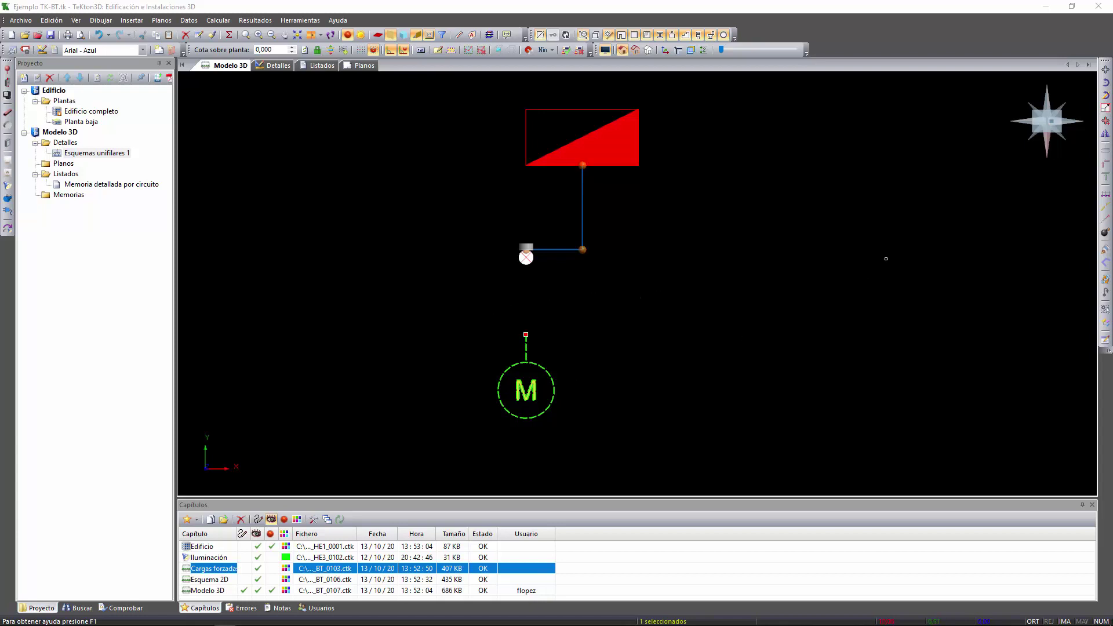
{"action": "left_click", "coordinate": [1105, 121]}
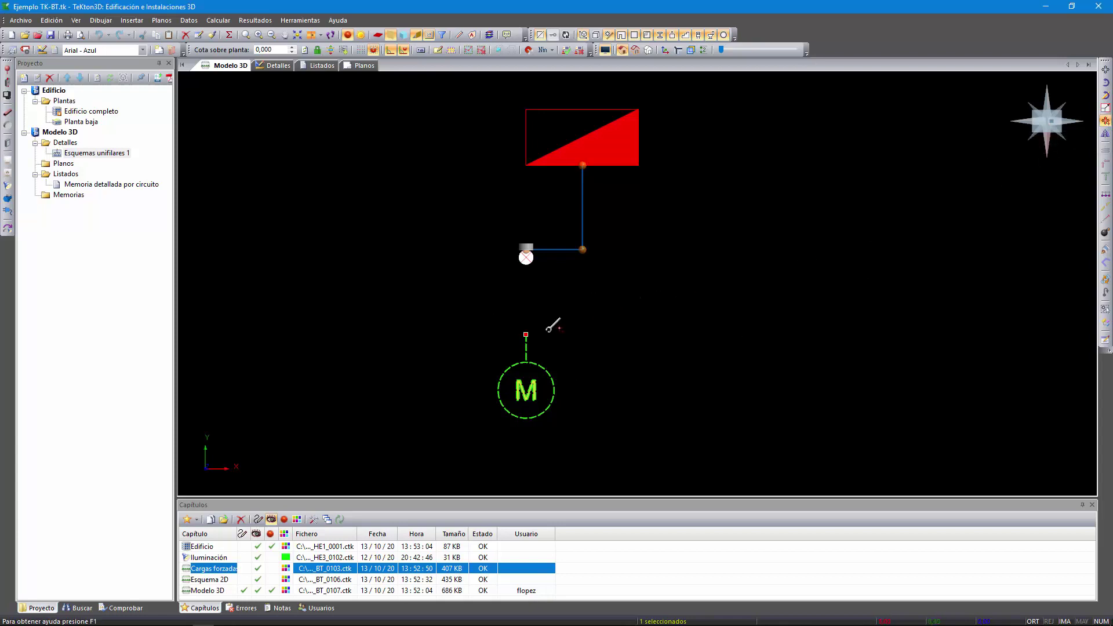
{"action": "left_click", "coordinate": [582, 313]}
{"action": "left_click", "coordinate": [666, 318]}
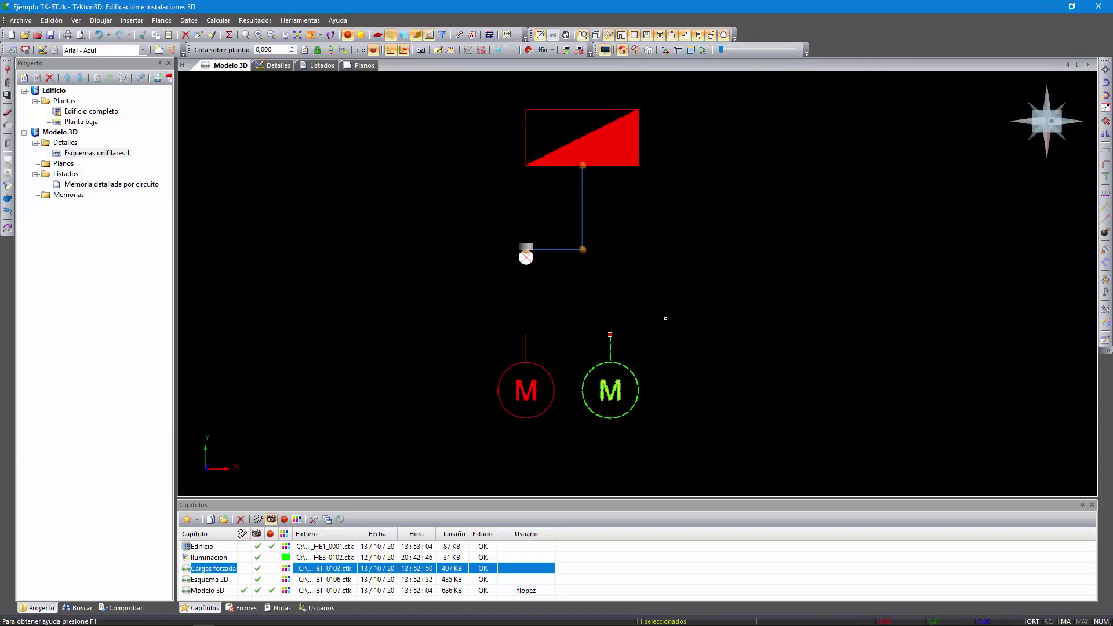
{"action": "right_click", "coordinate": [666, 323]}
{"action": "left_click", "coordinate": [698, 330]}
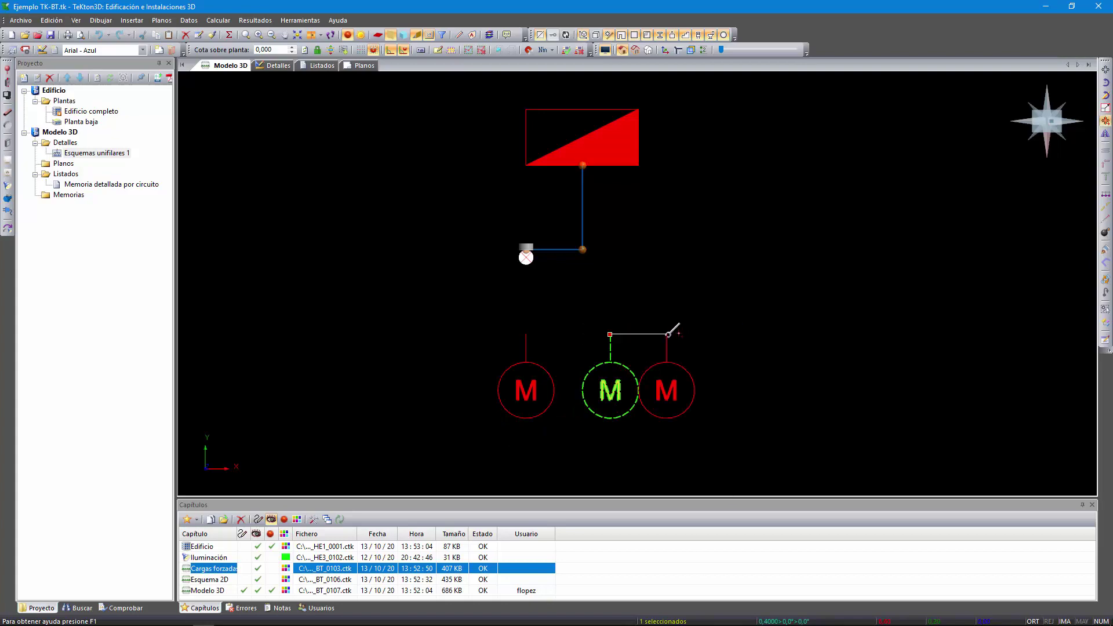
{"action": "left_click", "coordinate": [704, 335]}
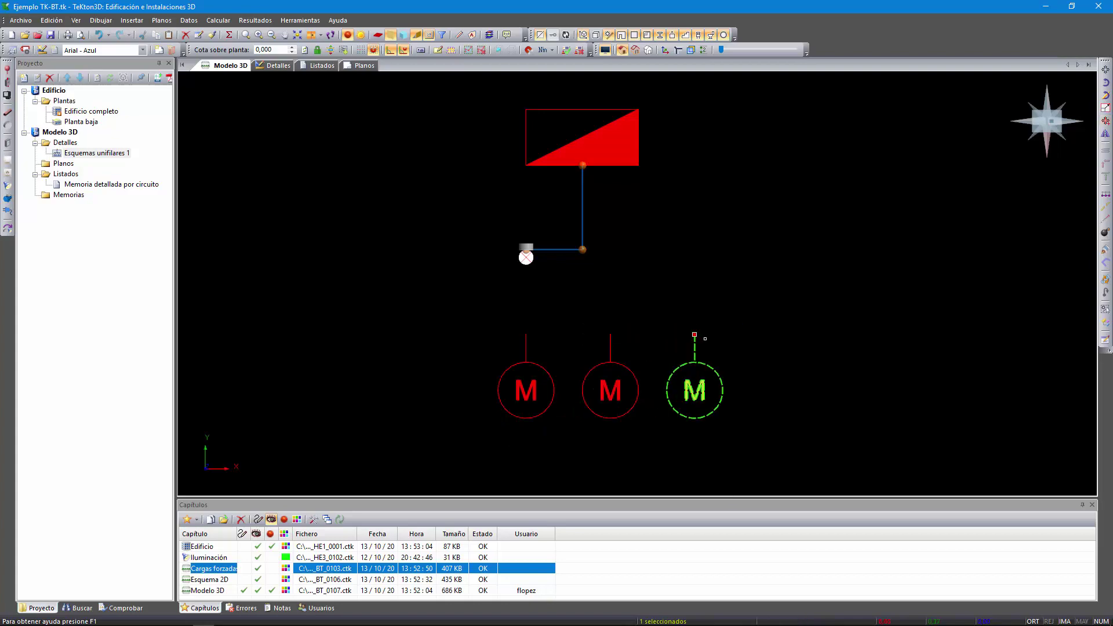
Step: Assign the middle motor to supply circuit C02 and the rightmost motor to supply circuit C01
{"action": "double_click", "coordinate": [603, 389]}
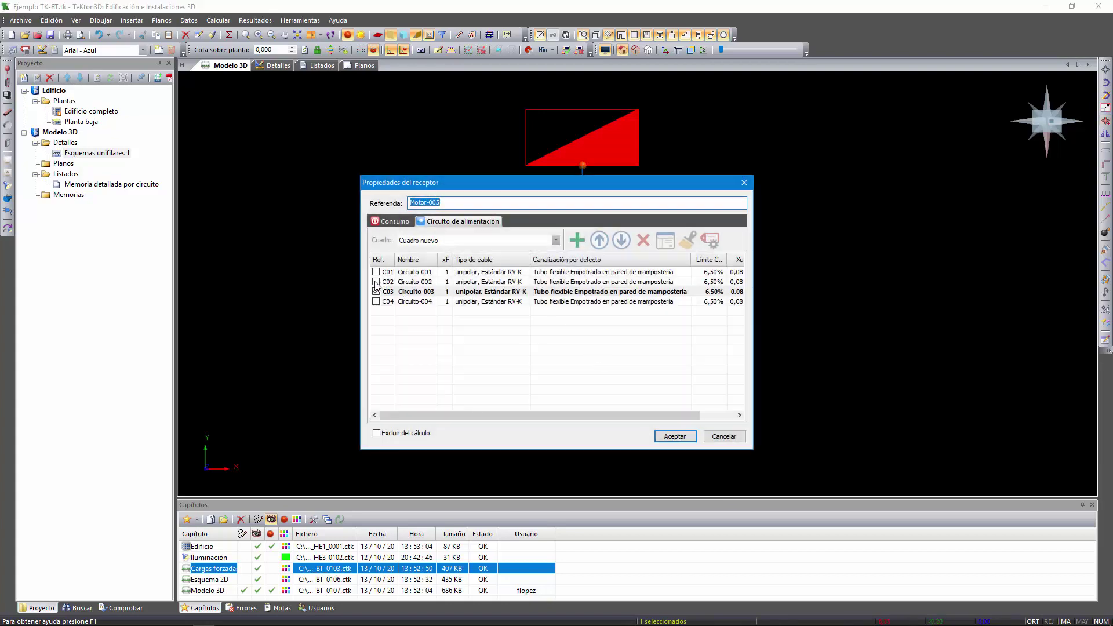
{"action": "left_click", "coordinate": [376, 282]}
{"action": "left_click", "coordinate": [675, 435]}
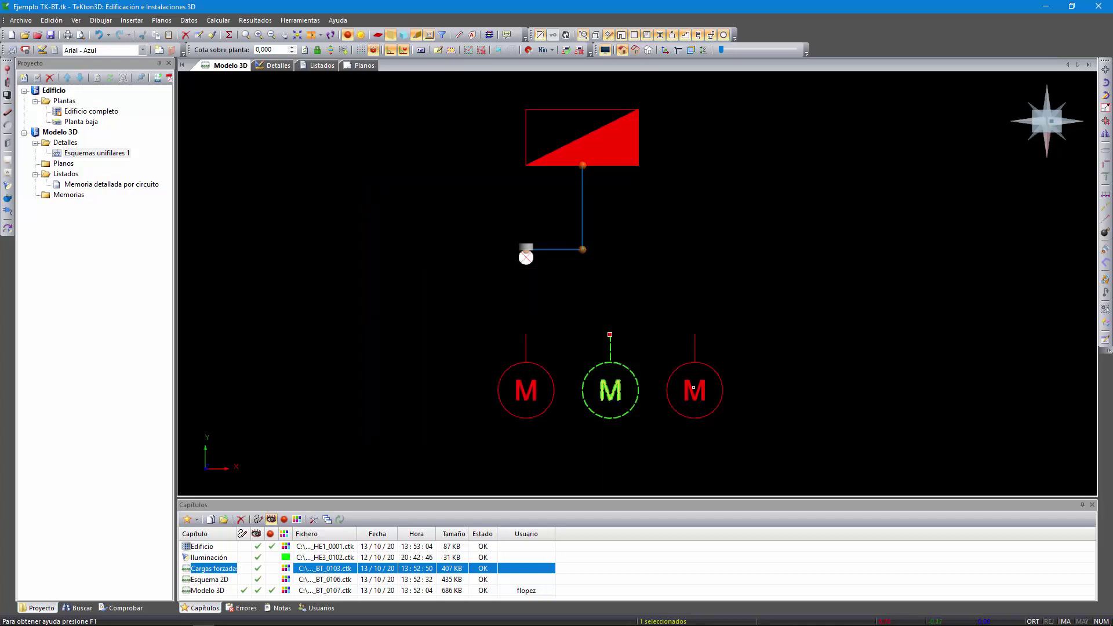
{"action": "double_click", "coordinate": [693, 387]}
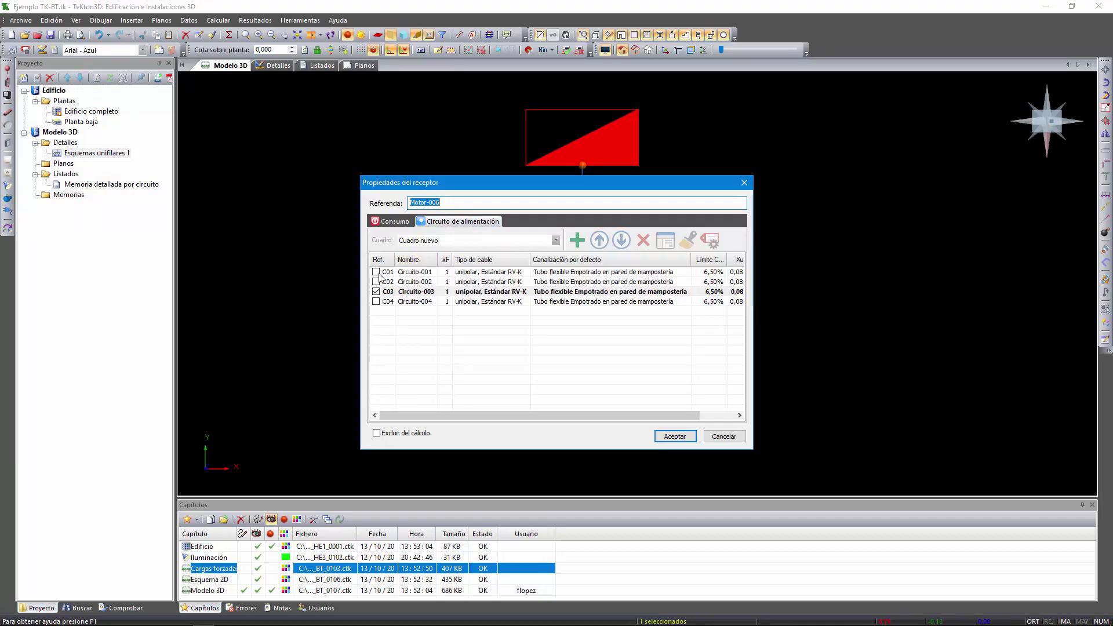
{"action": "left_click", "coordinate": [376, 272]}
{"action": "left_click", "coordinate": [671, 441]}
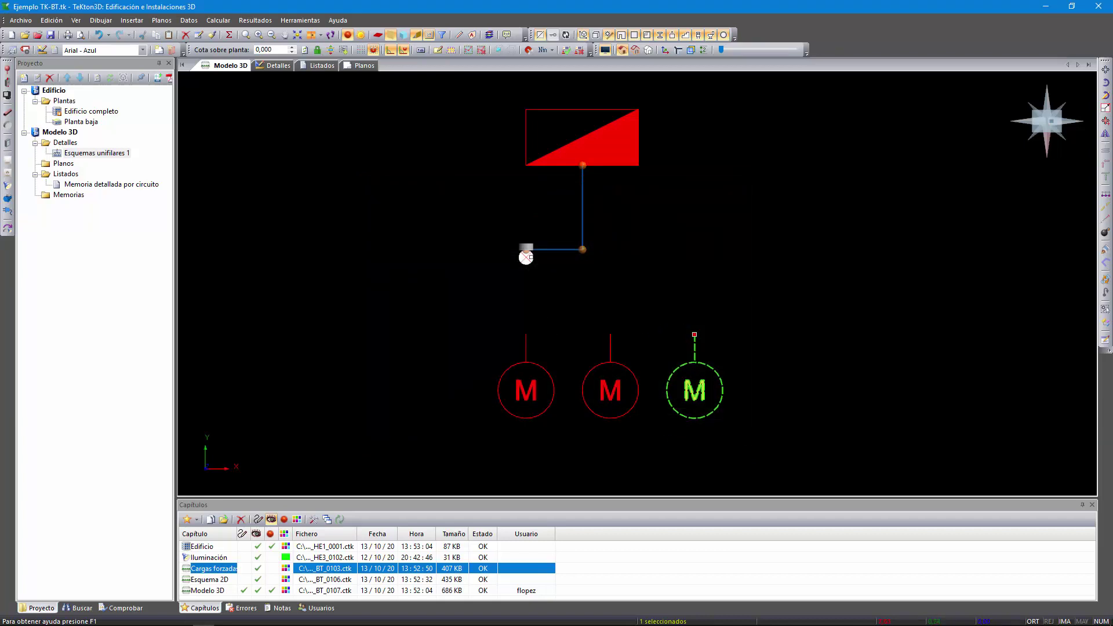
Step: Link the middle and rightmost motors to the same connection box as the first motor
{"action": "left_click", "coordinate": [526, 256]}
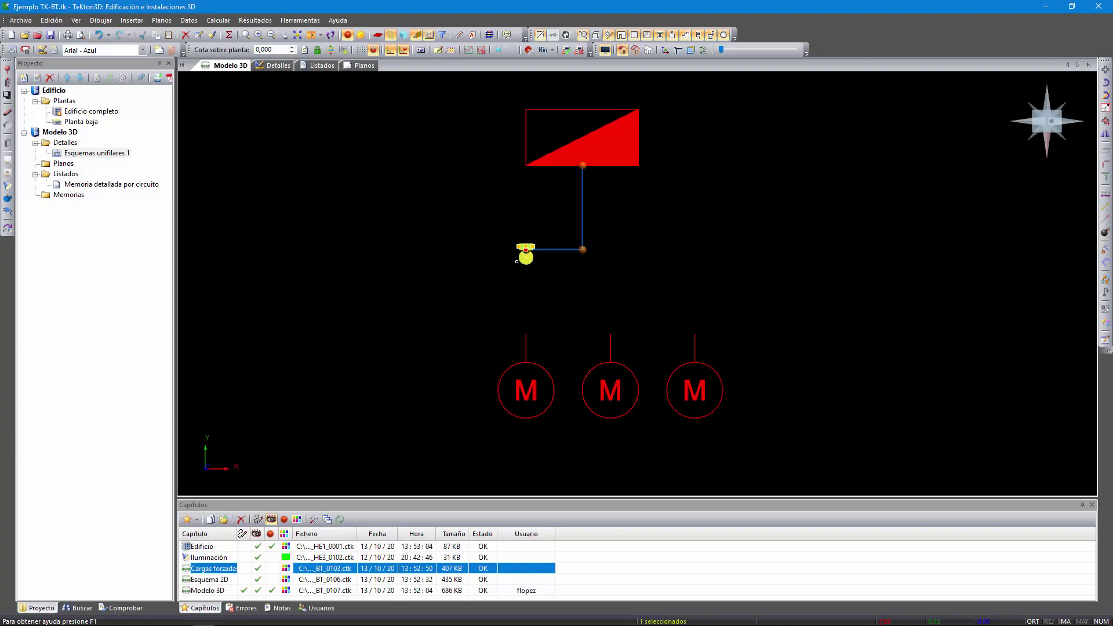
{"action": "left_click", "coordinate": [7, 230]}
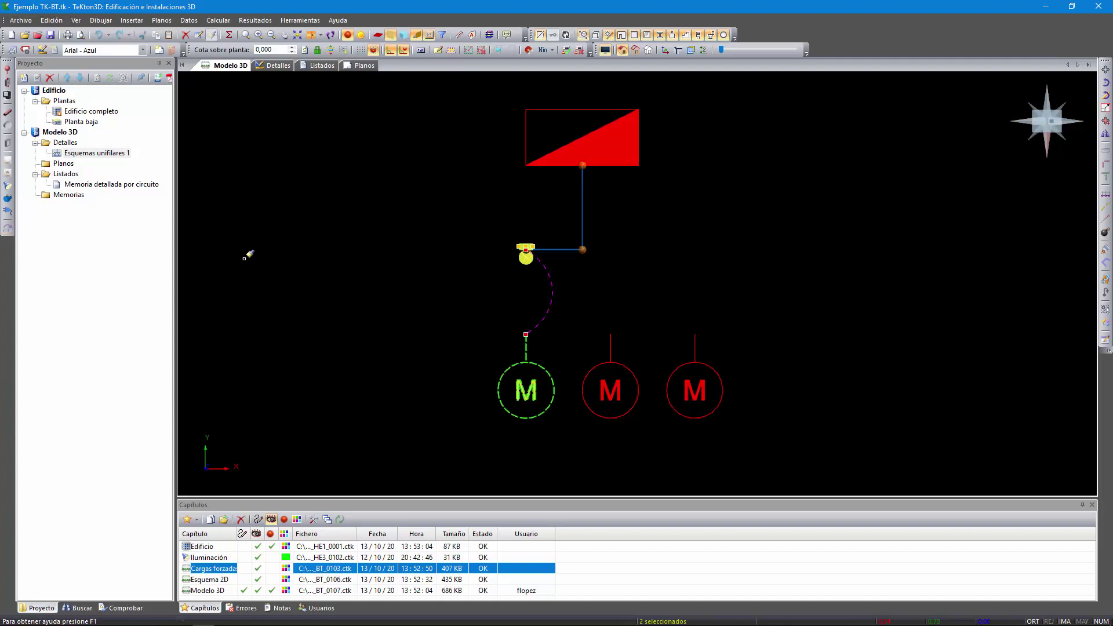
{"action": "left_click", "coordinate": [620, 390]}
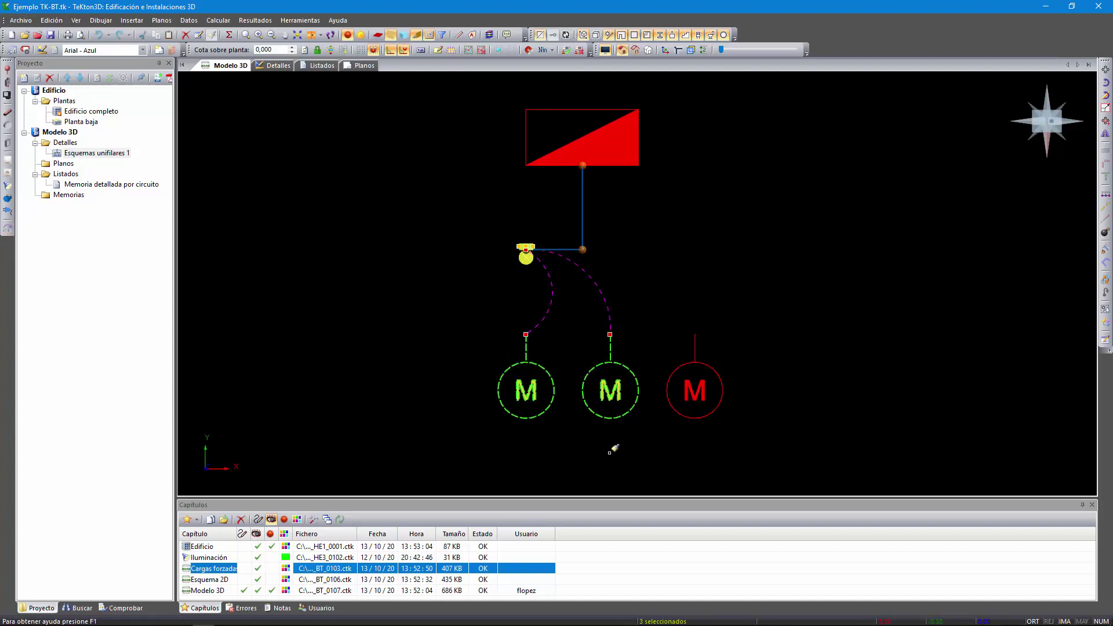
{"action": "left_click", "coordinate": [695, 385]}
{"action": "right_click", "coordinate": [745, 325]}
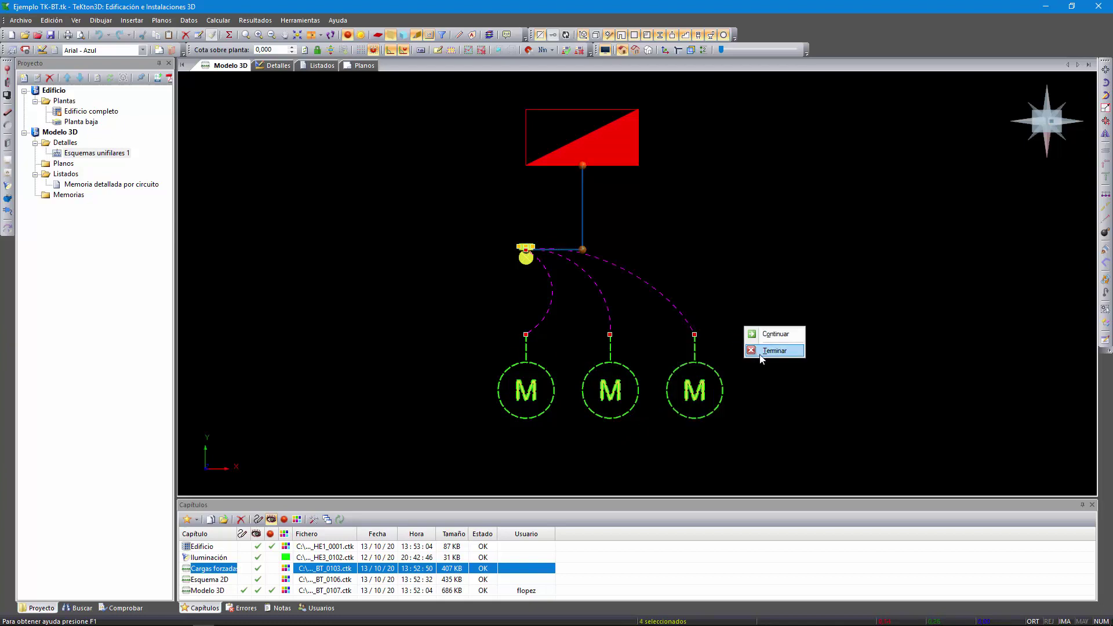
{"action": "left_click", "coordinate": [761, 353]}
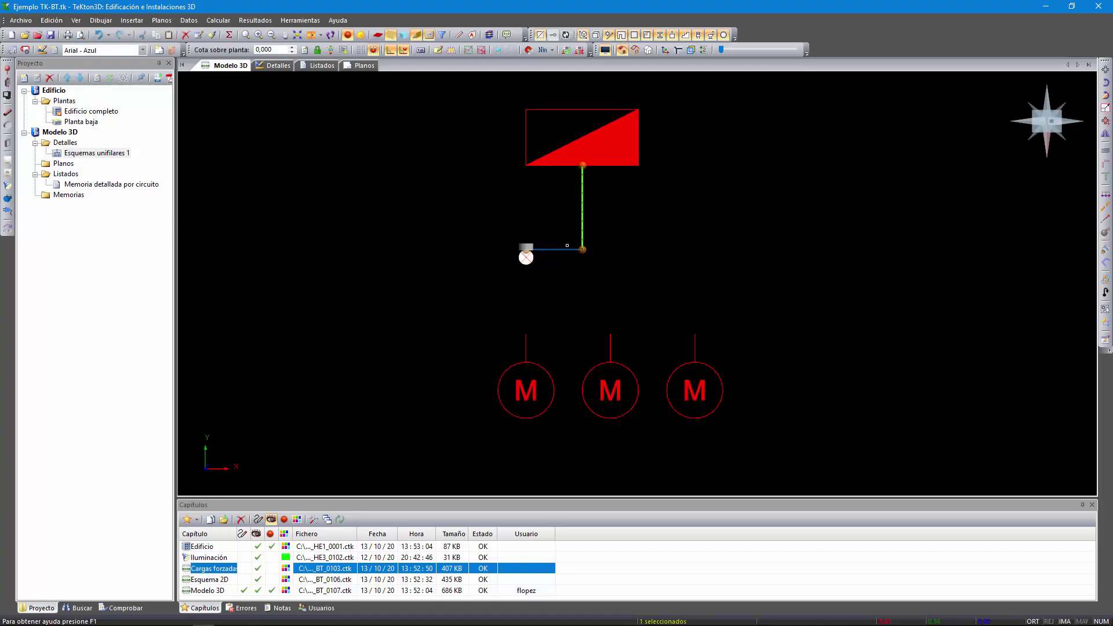
{"action": "left_click", "coordinate": [565, 251]}
{"action": "left_click", "coordinate": [583, 231]}
{"action": "left_click", "coordinate": [525, 258]}
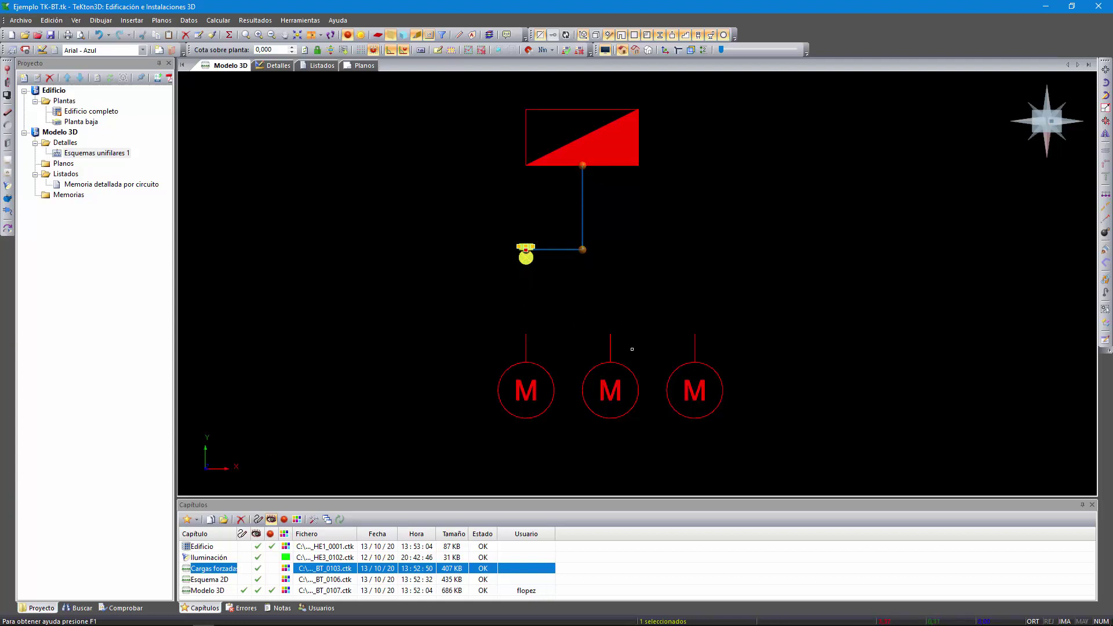
{"action": "left_click", "coordinate": [694, 353]}
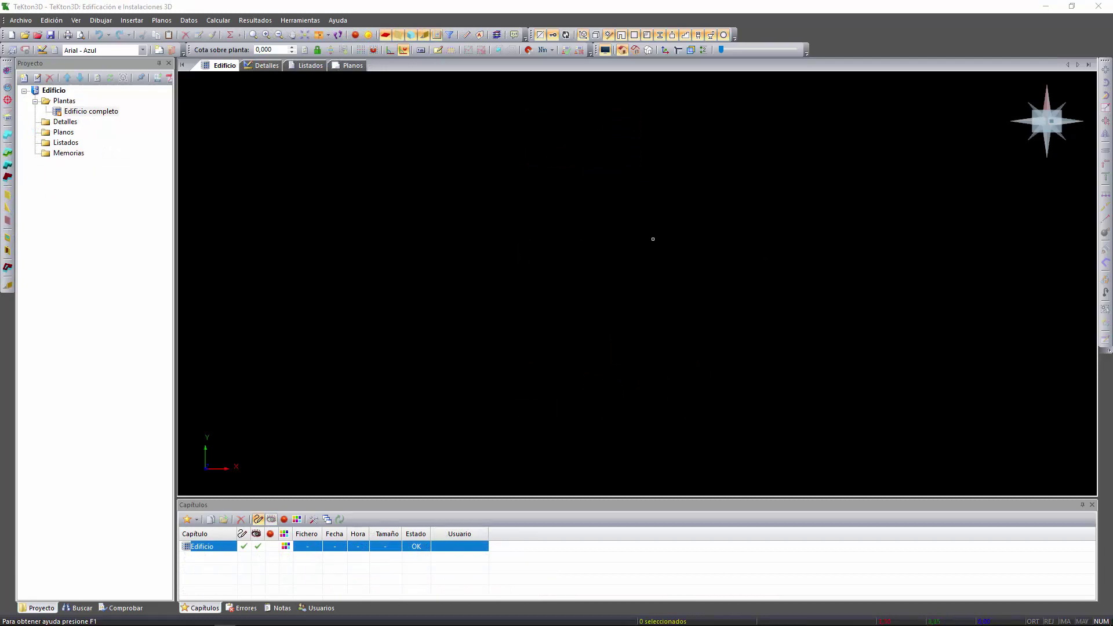
Step: Open the example project Edificio-manual from the sample projects
{"action": "left_click", "coordinate": [38, 35]}
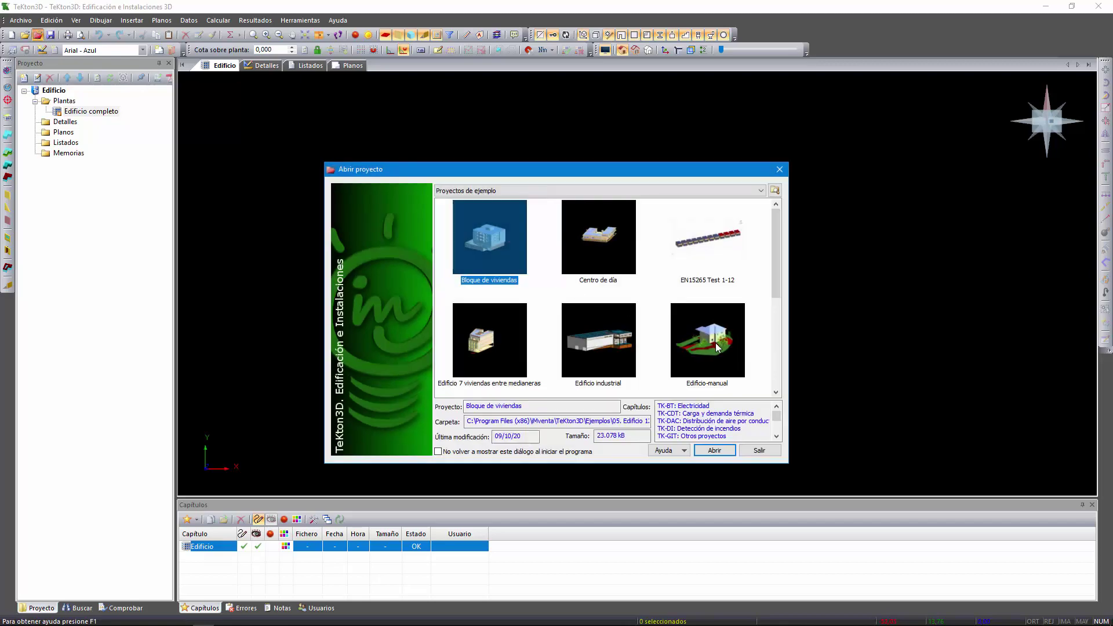
{"action": "double_click", "coordinate": [716, 345]}
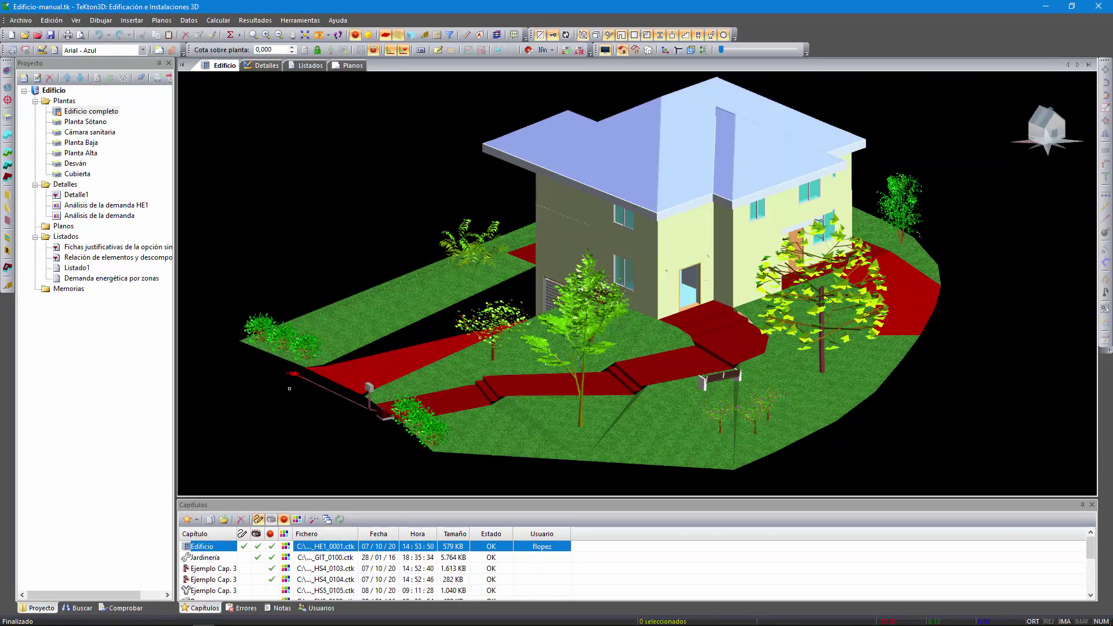
Step: Make the Electricidad Baja Tensión chapter active and hide the Jardinería chapter
{"action": "scroll", "coordinate": [267, 579], "scroll_direction": "down", "scroll_amount": 3}
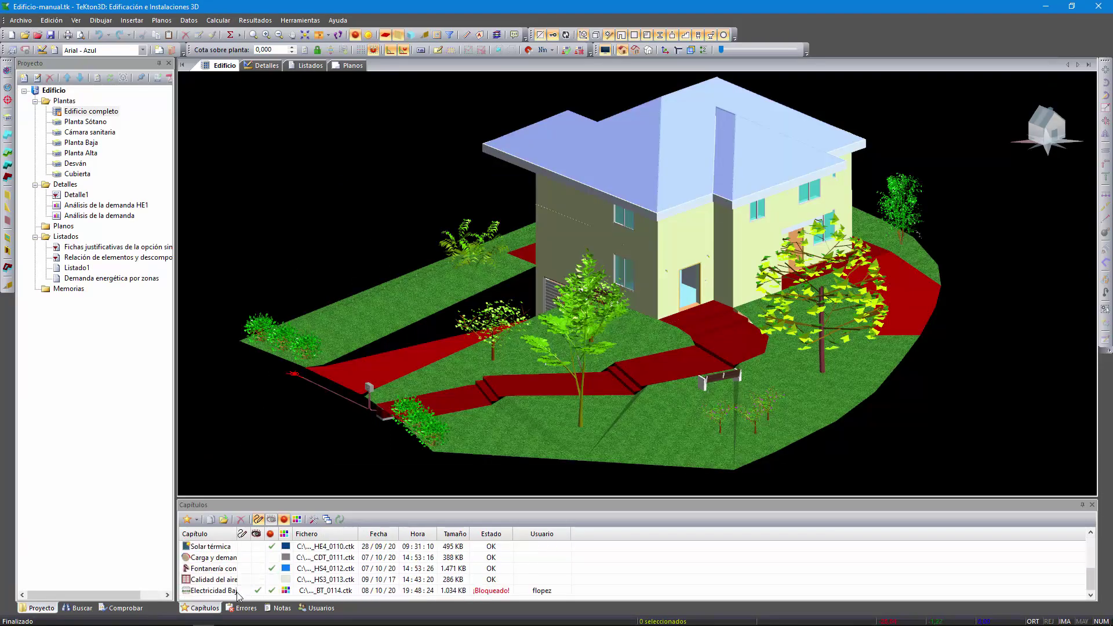
{"action": "left_click", "coordinate": [246, 592]}
{"action": "double_click", "coordinate": [245, 592]}
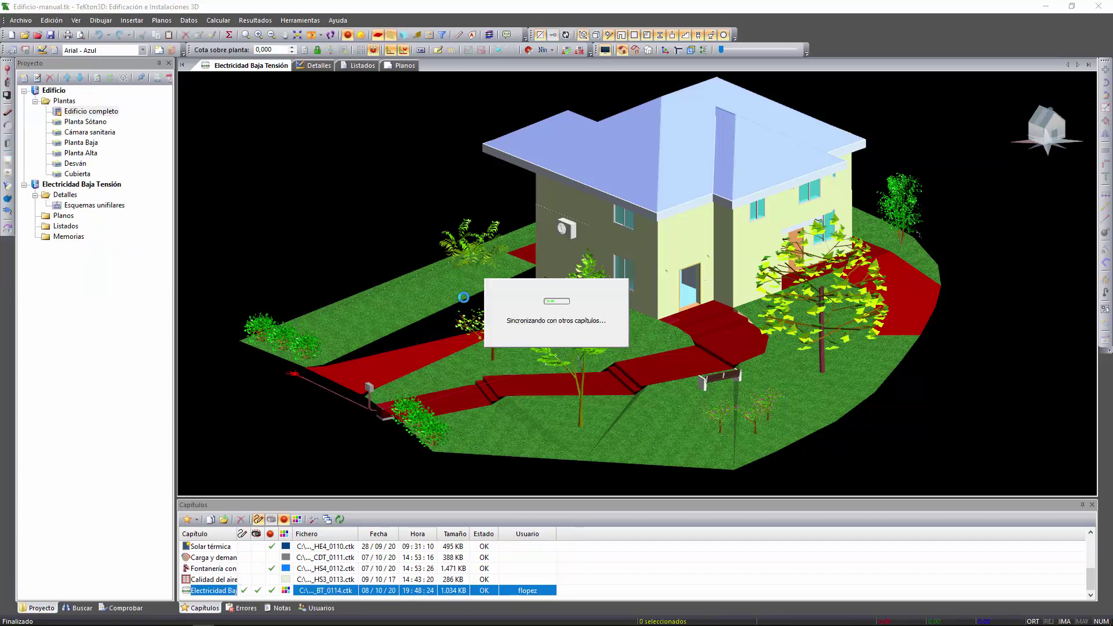
{"action": "scroll", "coordinate": [253, 570], "scroll_direction": "up", "scroll_amount": 3}
{"action": "double_click", "coordinate": [260, 557]}
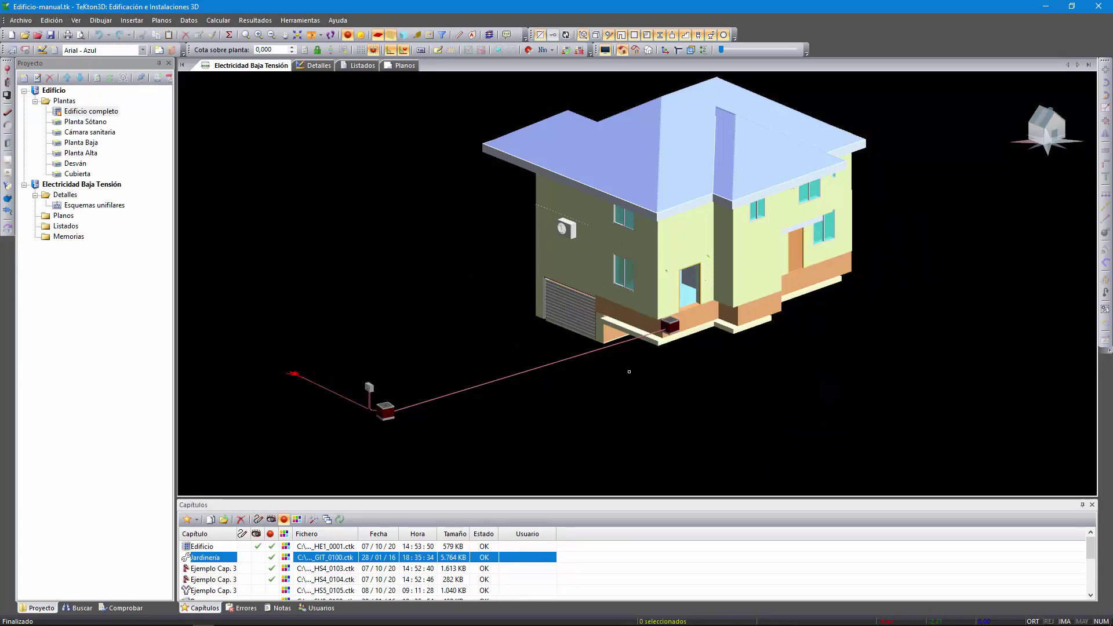
Step: Check the circuits and enclosure (Envolvente) properties of the general protection box beside the supply connection, without changing anything
{"action": "middle_click_drag", "start_coordinate": [747, 362], "coordinate": [721, 373]}
{"action": "middle_click_drag", "start_coordinate": [284, 378], "coordinate": [319, 356]}
{"action": "scroll", "coordinate": [316, 368], "scroll_direction": "up", "scroll_amount": 4}
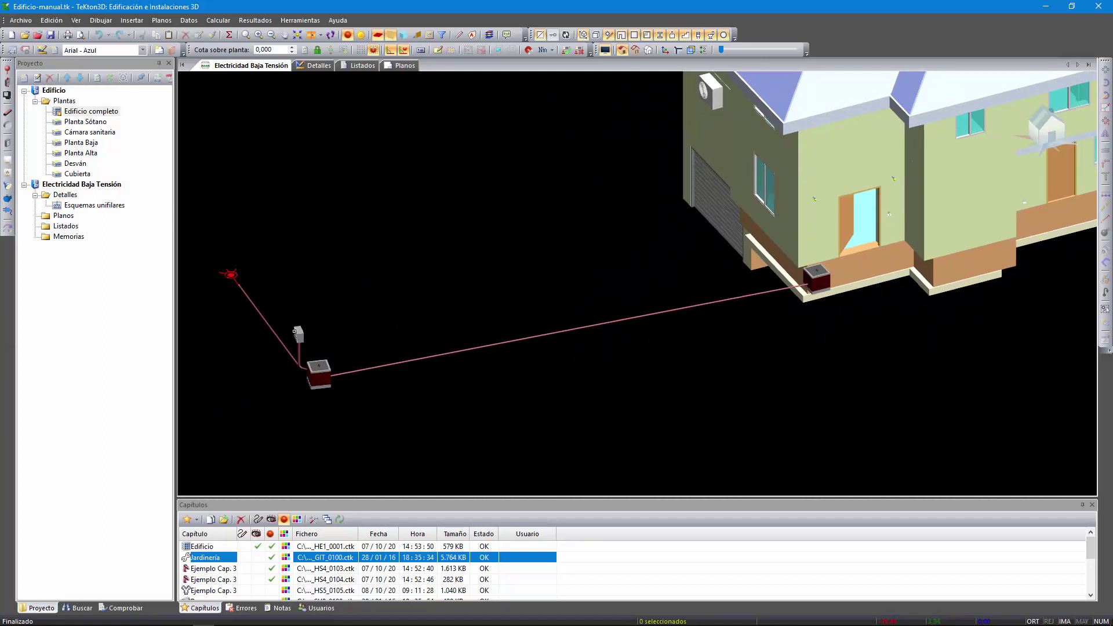
{"action": "scroll", "coordinate": [285, 356], "scroll_direction": "up", "scroll_amount": 2}
{"action": "middle_click_drag", "start_coordinate": [284, 357], "coordinate": [747, 231]}
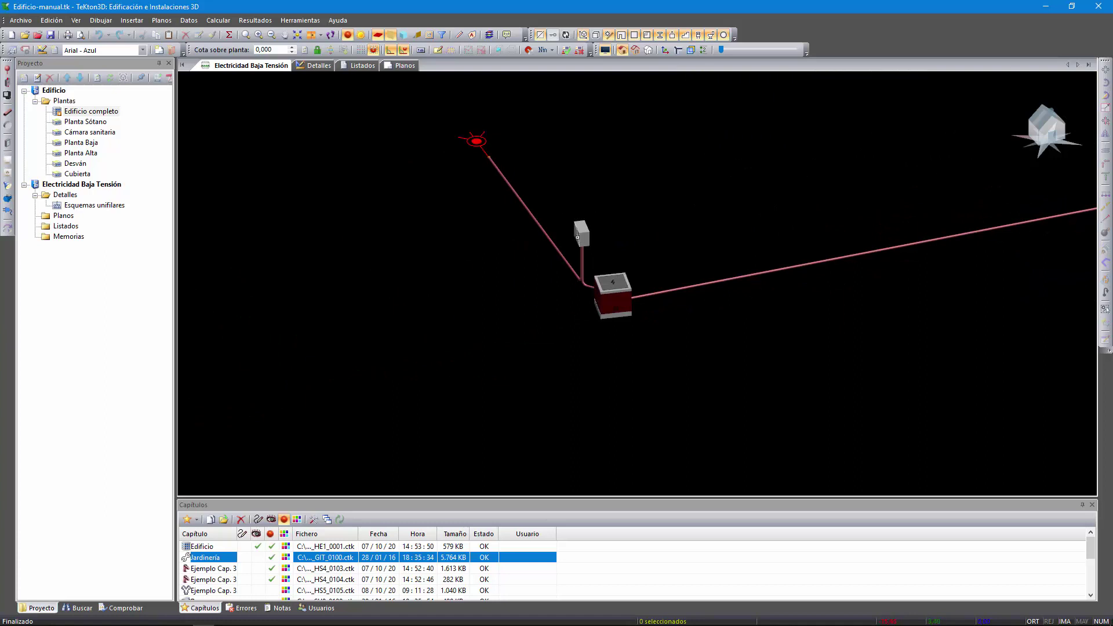
{"action": "double_click", "coordinate": [578, 234]}
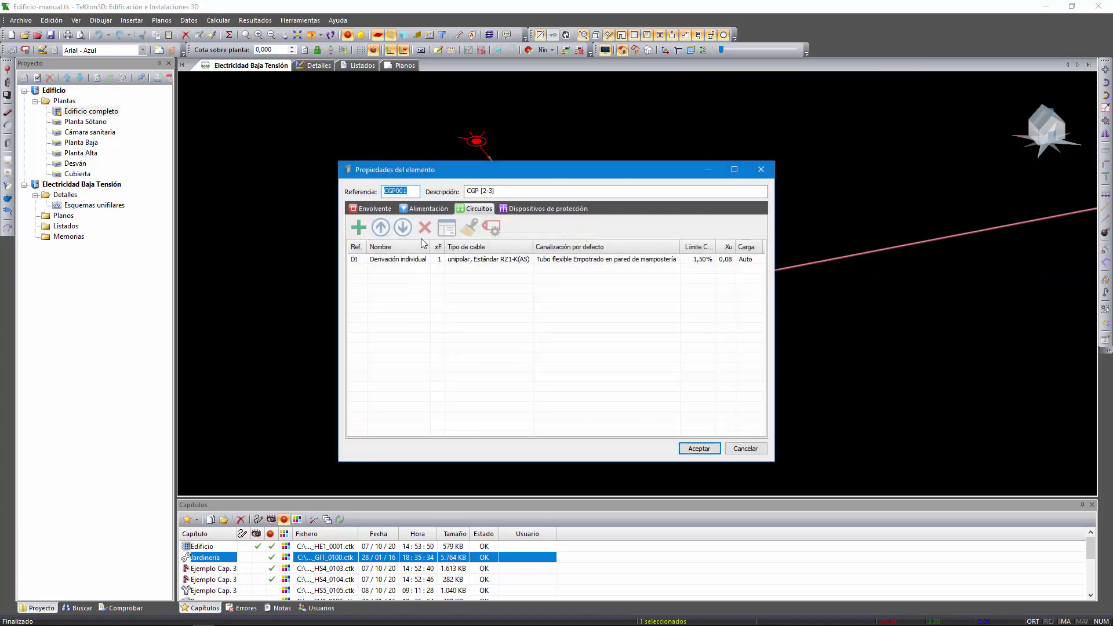
{"action": "left_click", "coordinate": [387, 210]}
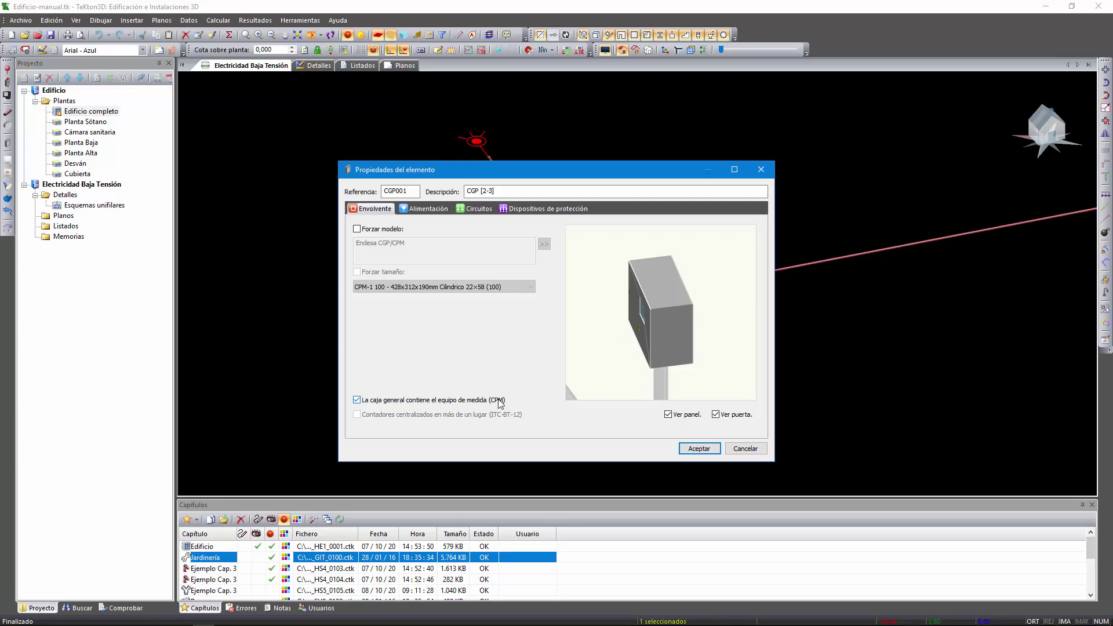
{"action": "left_click", "coordinate": [745, 449]}
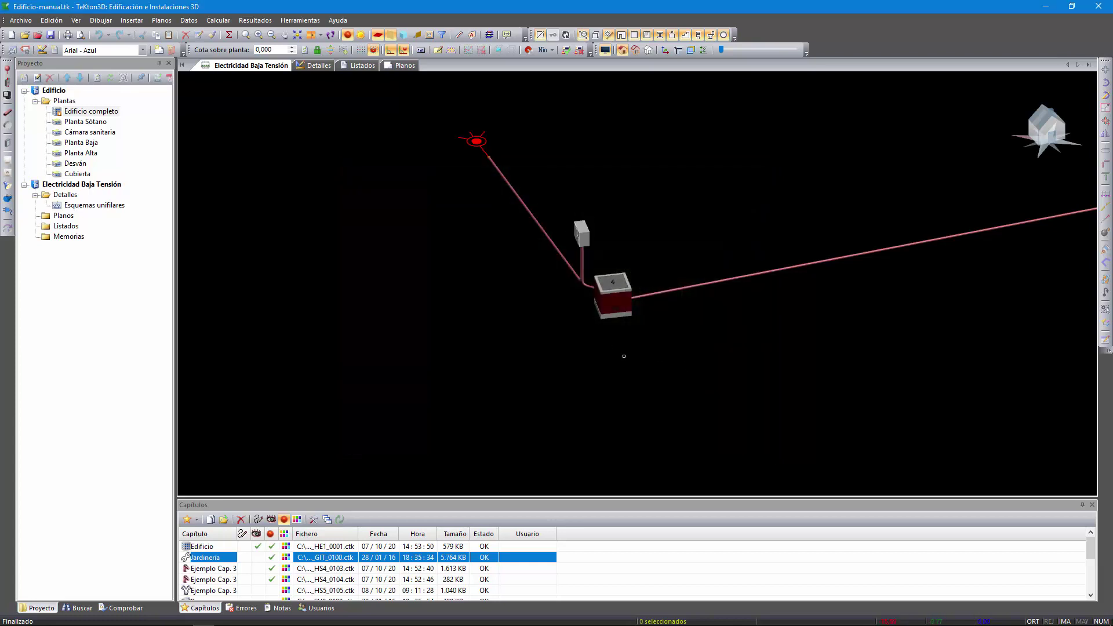
Step: Display only the Planta Baja floor and bring the wall panel beside the door into close view
{"action": "scroll", "coordinate": [643, 327], "scroll_direction": "down", "scroll_amount": 3}
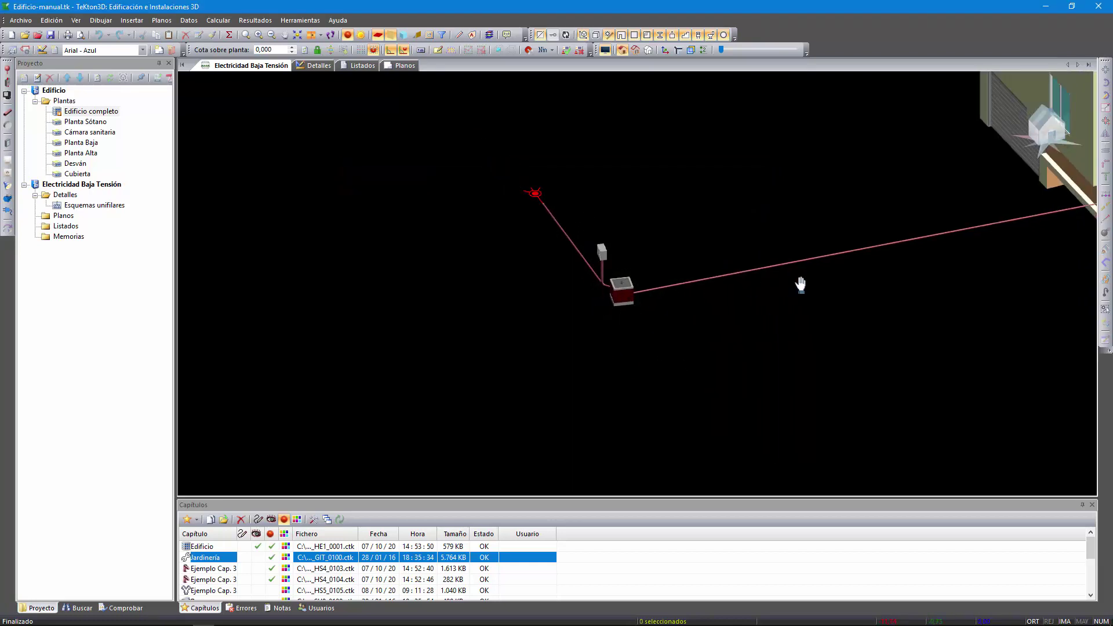
{"action": "middle_click_drag", "start_coordinate": [801, 284], "coordinate": [464, 338]}
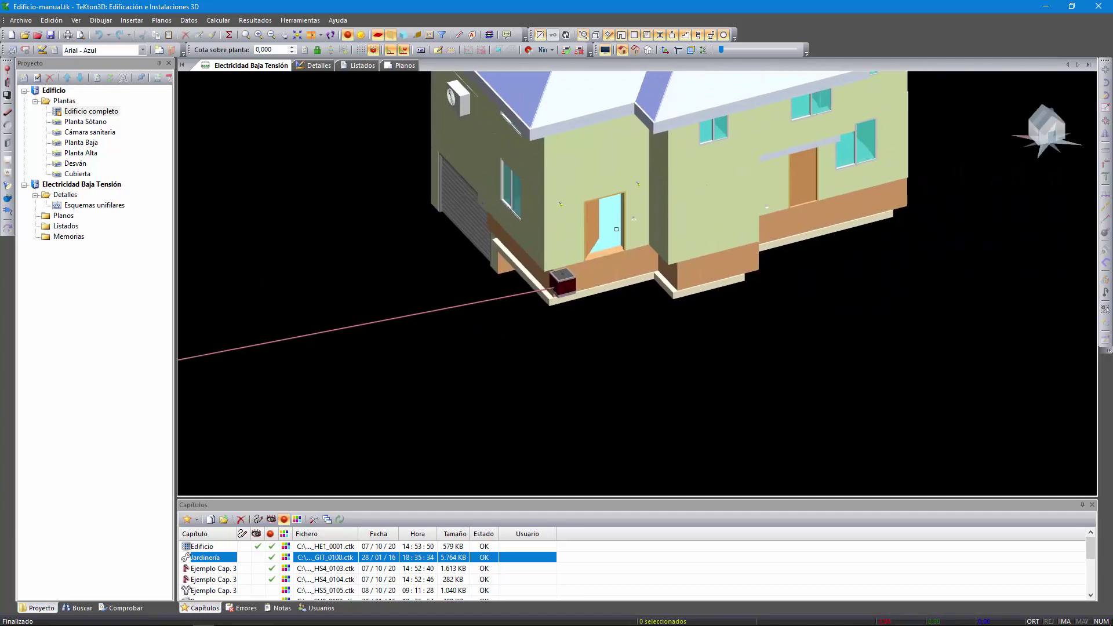
{"action": "left_click", "coordinate": [81, 143]}
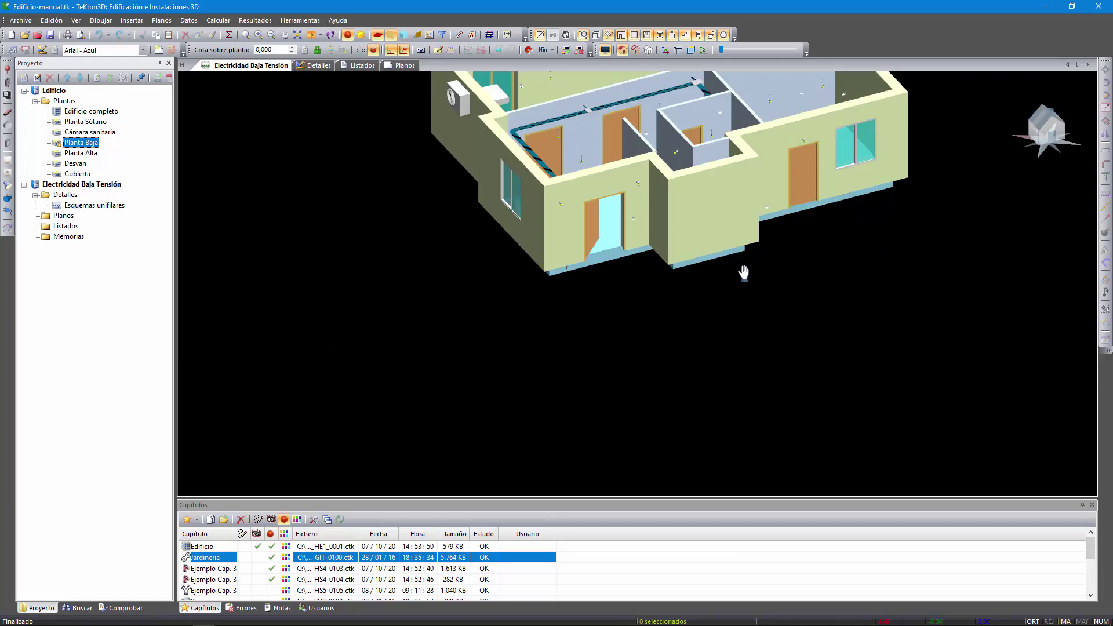
{"action": "middle_click_drag", "start_coordinate": [741, 268], "coordinate": [563, 275]}
{"action": "middle_click_drag", "start_coordinate": [593, 276], "coordinate": [646, 253]}
{"action": "scroll", "coordinate": [646, 253], "scroll_direction": "up", "scroll_amount": 3}
{"action": "scroll", "coordinate": [643, 261], "scroll_direction": "up", "scroll_amount": 5}
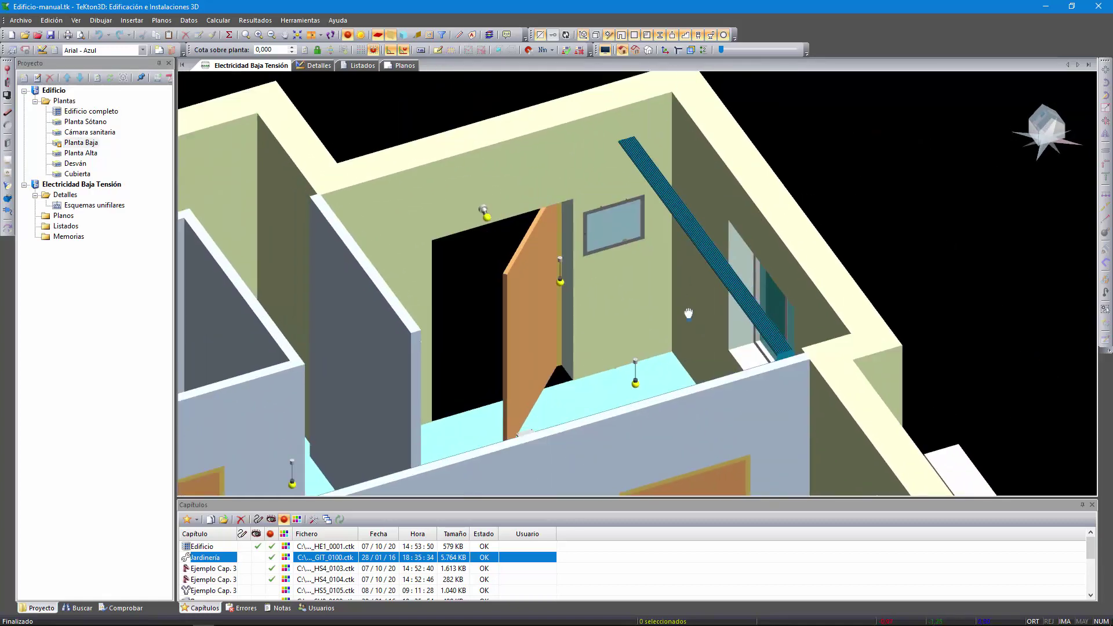
Step: Hide the building to examine the conduits entering the panel, restore it, and view the floor from above
{"action": "left_click", "coordinate": [391, 35]}
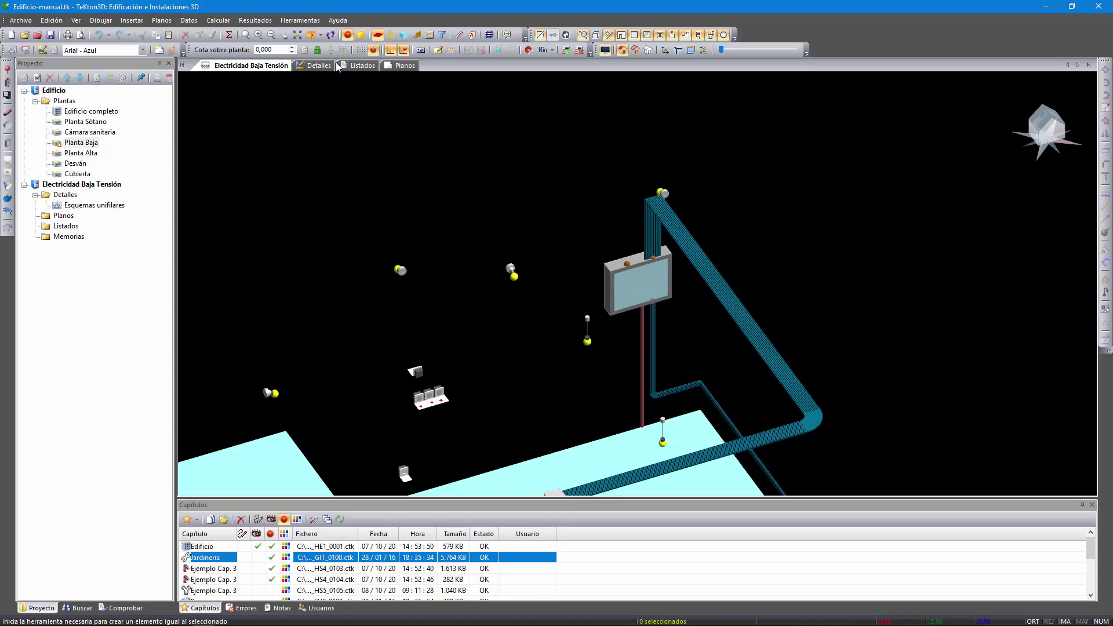
{"action": "left_click", "coordinate": [389, 35]}
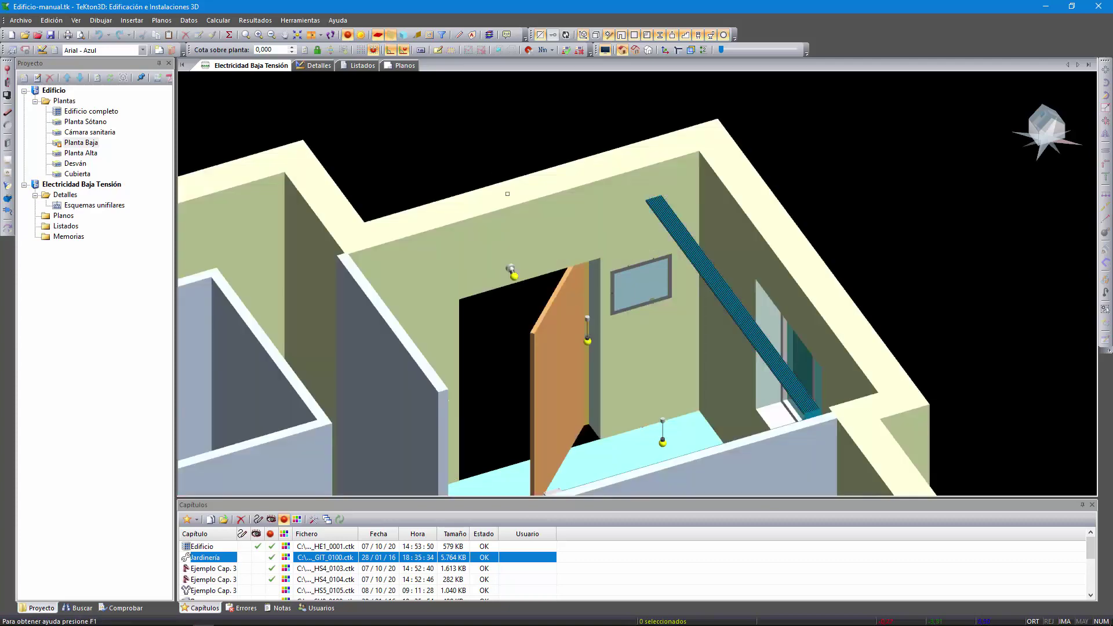
{"action": "scroll", "coordinate": [537, 257], "scroll_direction": "down", "scroll_amount": 1}
{"action": "middle_click_drag", "start_coordinate": [537, 257], "coordinate": [370, 278]}
{"action": "scroll", "coordinate": [579, 245], "scroll_direction": "up", "scroll_amount": 3}
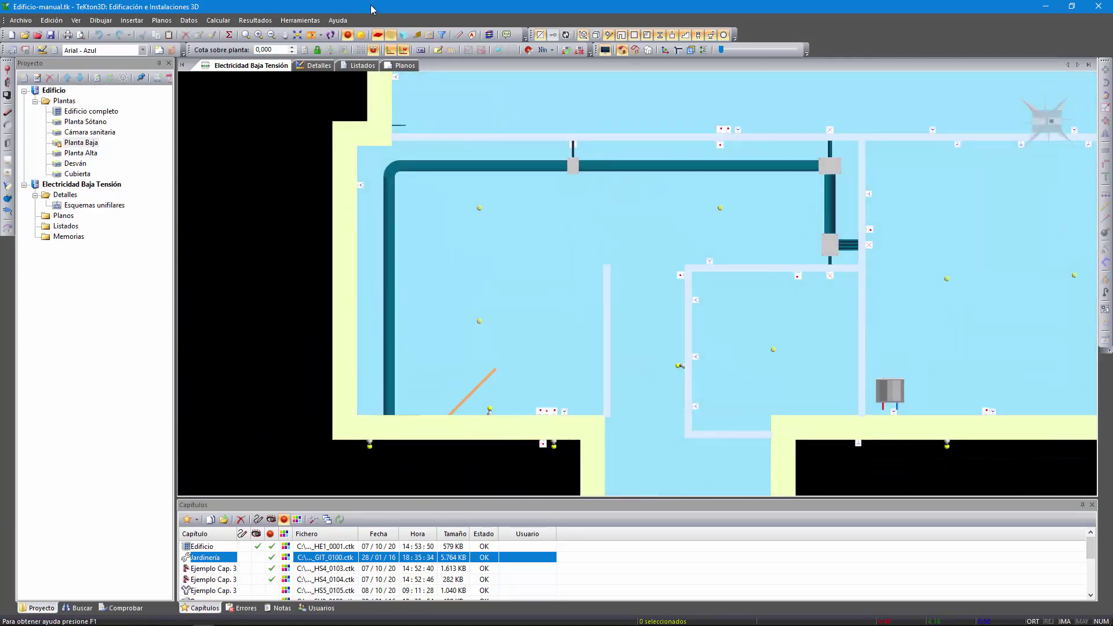
Step: Hide the floor slabs and inspect the main conduit run with its connection boxes
{"action": "left_click", "coordinate": [398, 36]}
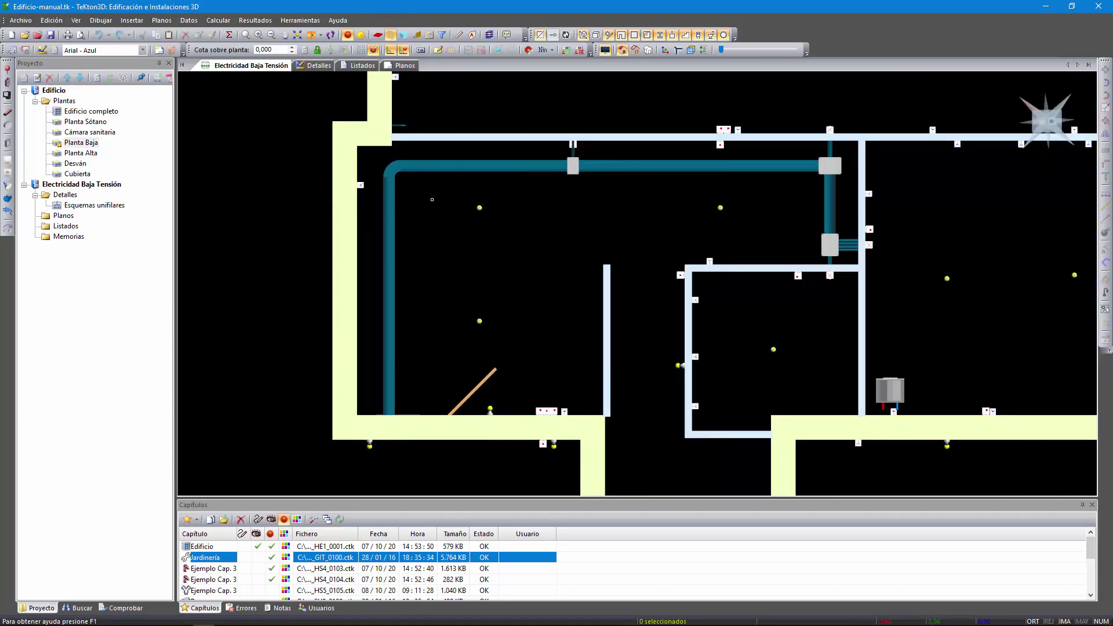
{"action": "middle_click_drag", "start_coordinate": [804, 180], "coordinate": [706, 245]}
{"action": "scroll", "coordinate": [674, 223], "scroll_direction": "up", "scroll_amount": 1}
{"action": "scroll", "coordinate": [729, 250], "scroll_direction": "up", "scroll_amount": 1}
{"action": "middle_click_drag", "start_coordinate": [695, 339], "coordinate": [616, 128]}
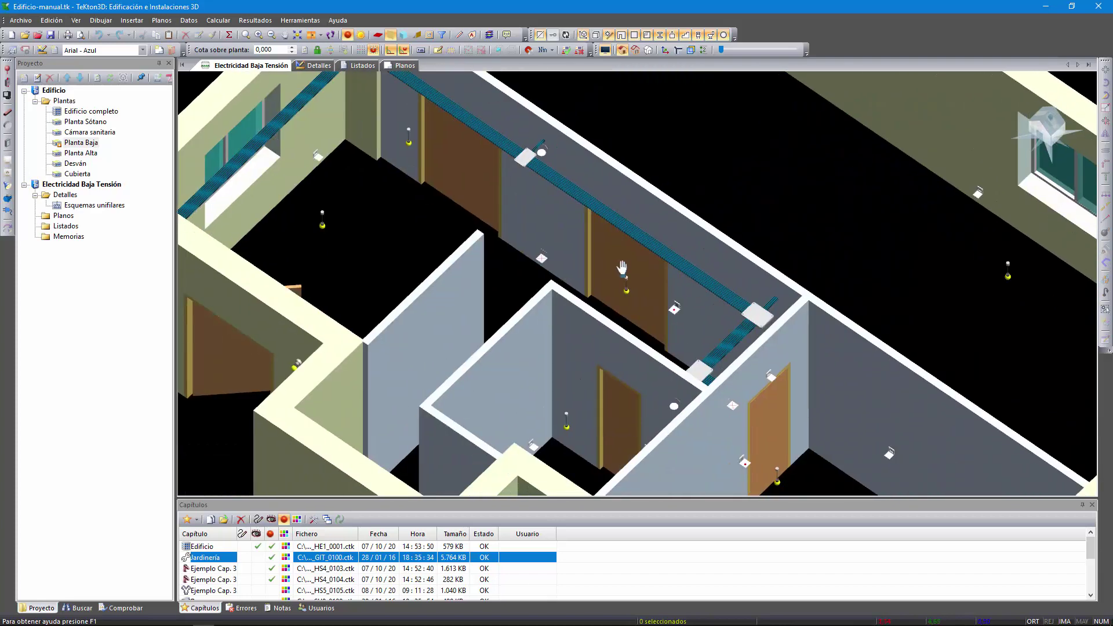
Step: Pick in turn the upper and lower wall-mounted connection boxes in the room with the boiler
{"action": "middle_click_drag", "start_coordinate": [623, 267], "coordinate": [542, 166]}
{"action": "scroll", "coordinate": [542, 217], "scroll_direction": "up", "scroll_amount": 4}
{"action": "middle_click_drag", "start_coordinate": [616, 277], "coordinate": [598, 217]}
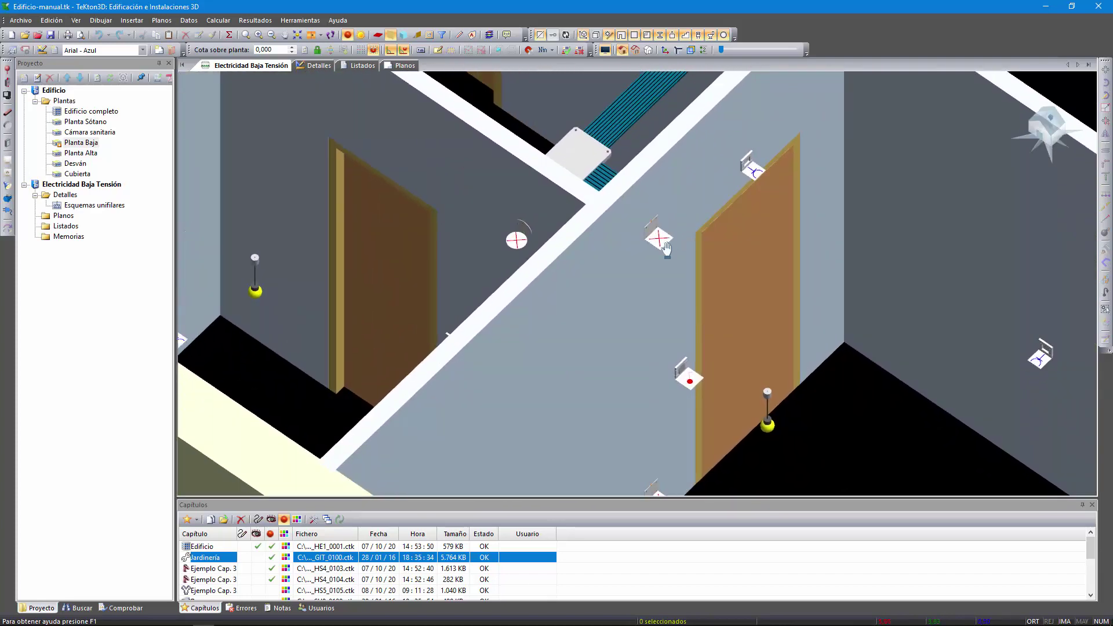
{"action": "middle_click_drag", "start_coordinate": [665, 248], "coordinate": [608, 168]}
{"action": "left_click", "coordinate": [606, 159]}
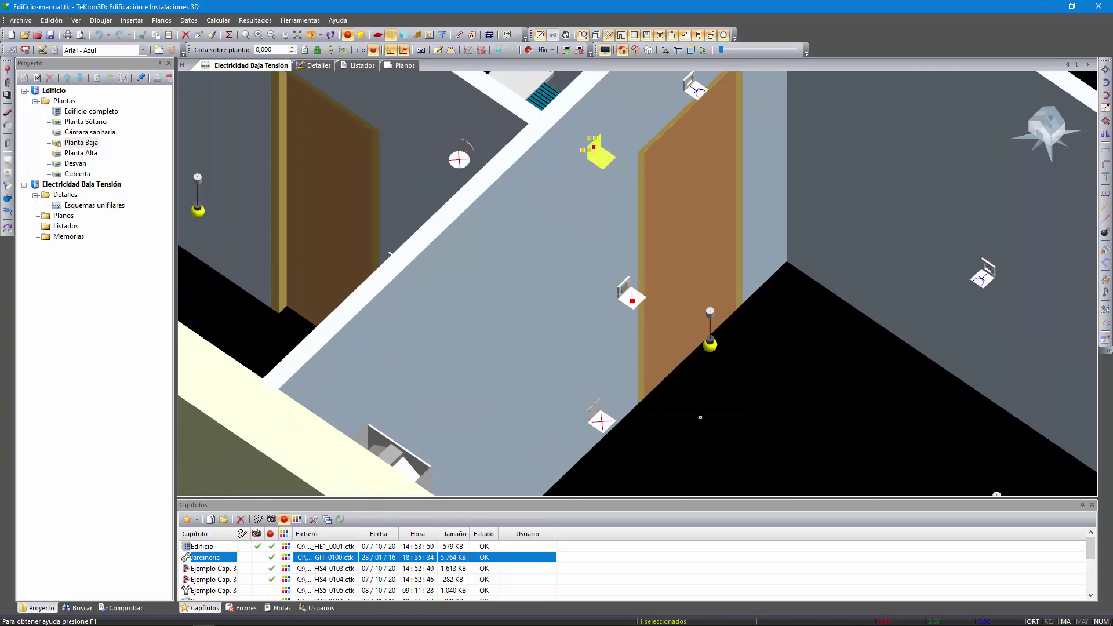
{"action": "left_click", "coordinate": [610, 431]}
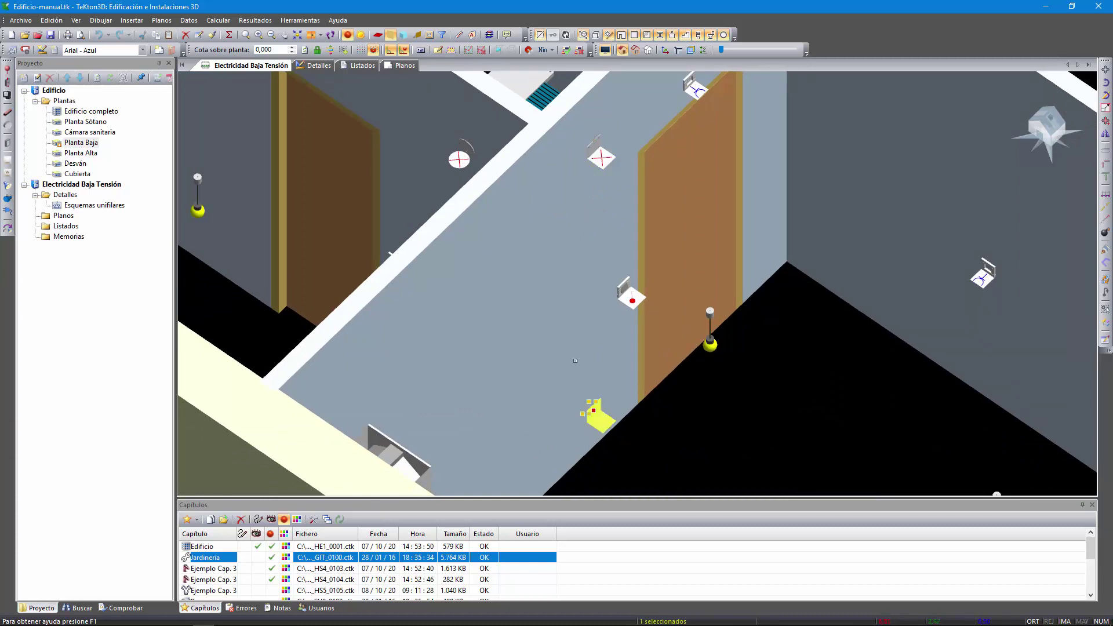
Step: Hide the building and examine the conduits dropping from the ceiling connection boxes to the wall boxes, clearing the selection
{"action": "left_click", "coordinate": [391, 35]}
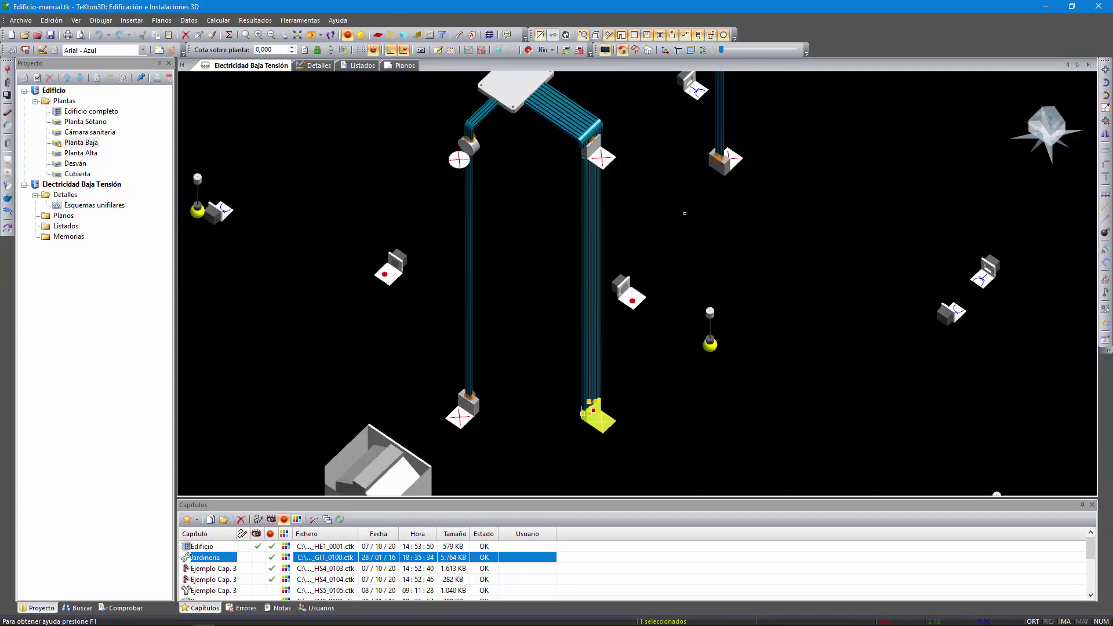
{"action": "scroll", "coordinate": [672, 193], "scroll_direction": "down", "scroll_amount": 1}
{"action": "middle_click_drag", "start_coordinate": [670, 191], "coordinate": [663, 173]}
{"action": "scroll", "coordinate": [663, 173], "scroll_direction": "down", "scroll_amount": 1}
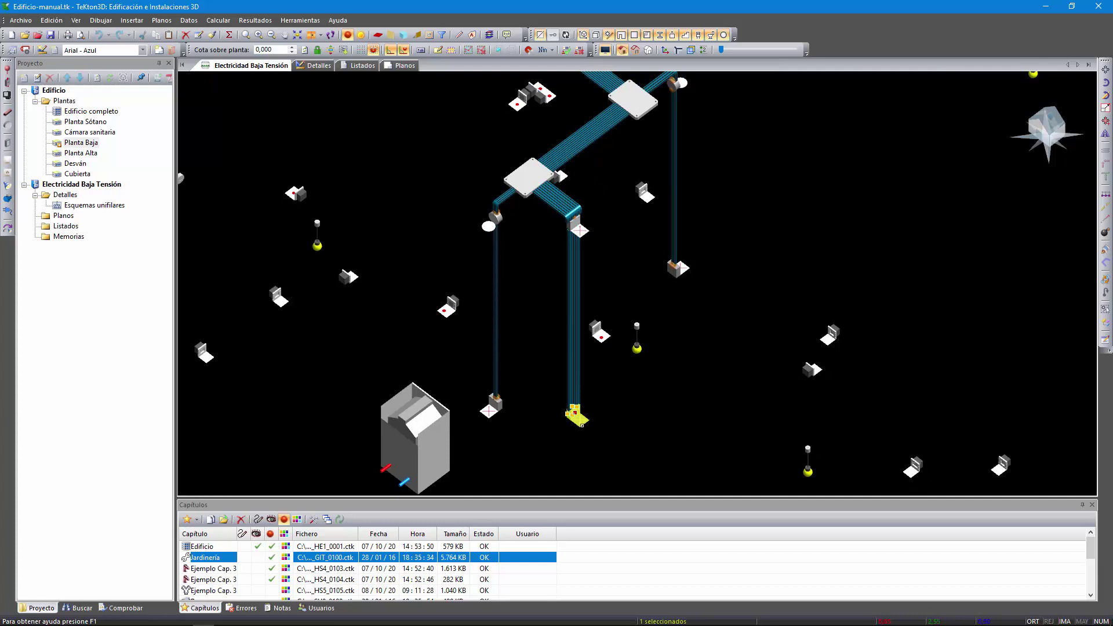
{"action": "key", "text": "Escape"}
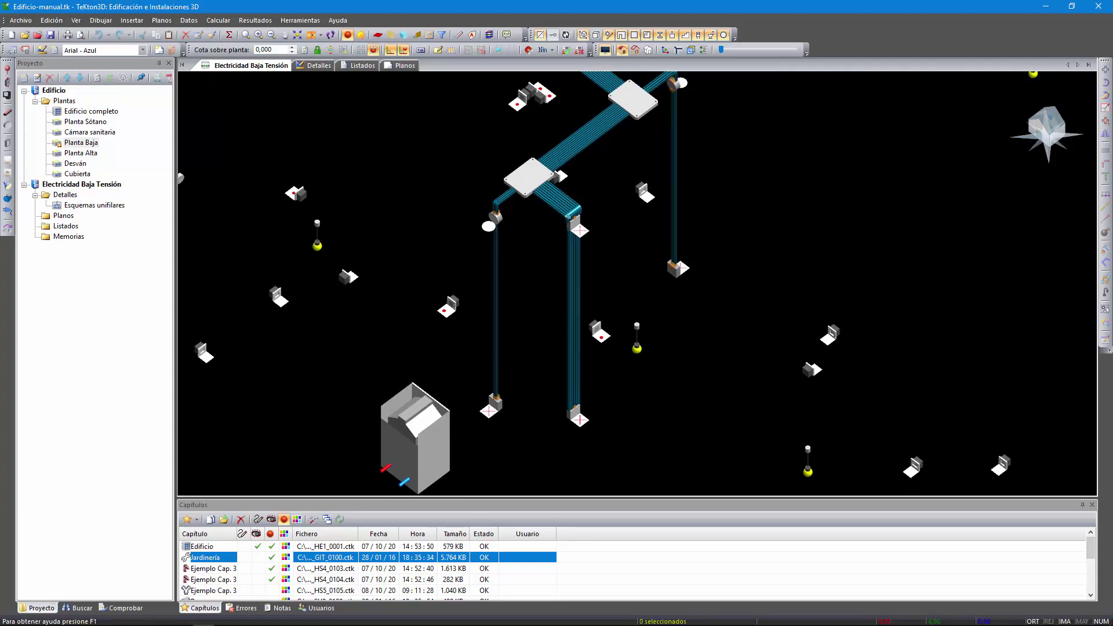
{"action": "scroll", "coordinate": [569, 224], "scroll_direction": "down", "scroll_amount": 3}
{"action": "scroll", "coordinate": [565, 238], "scroll_direction": "up", "scroll_amount": 3}
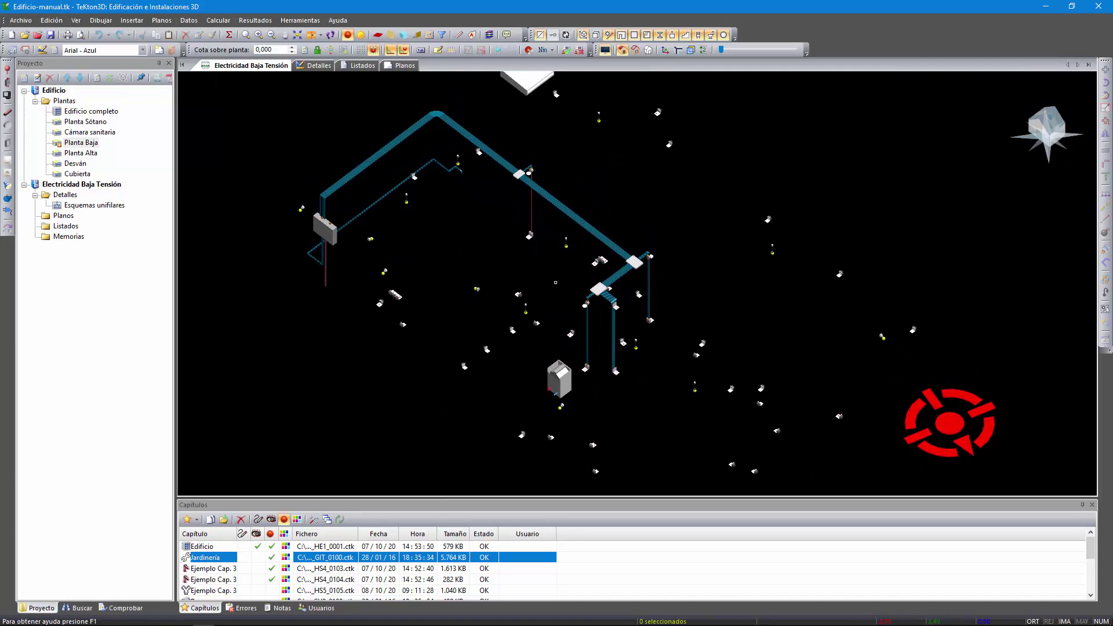
Step: Switch the chapter to wireframe, pick the two main conduit stretches in turn, and return to solid display
{"action": "left_click", "coordinate": [348, 35]}
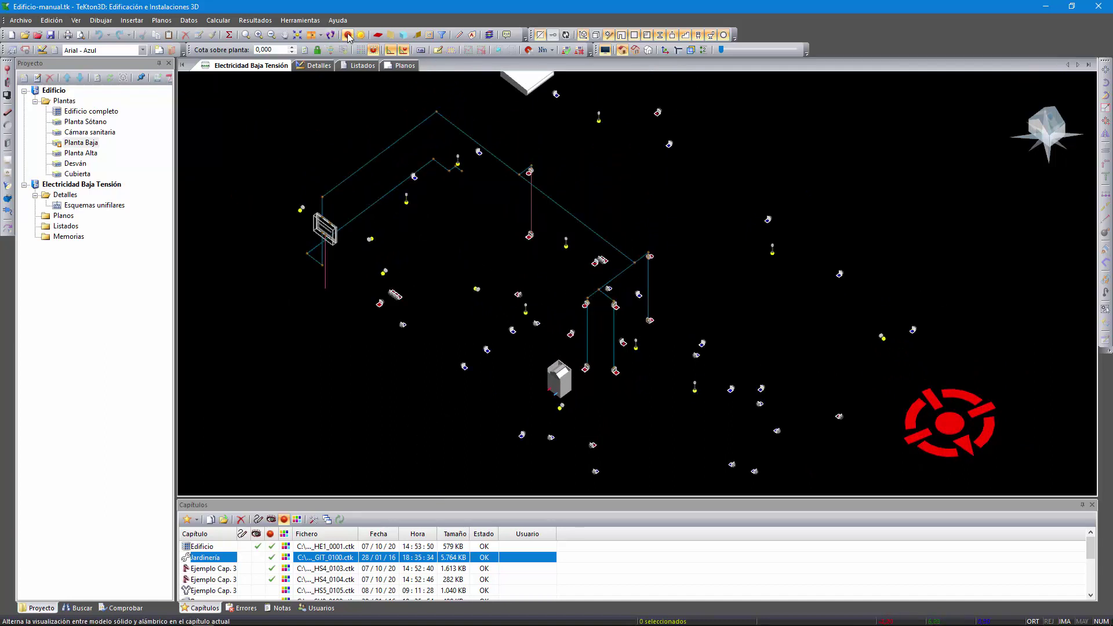
{"action": "left_click", "coordinate": [472, 139]}
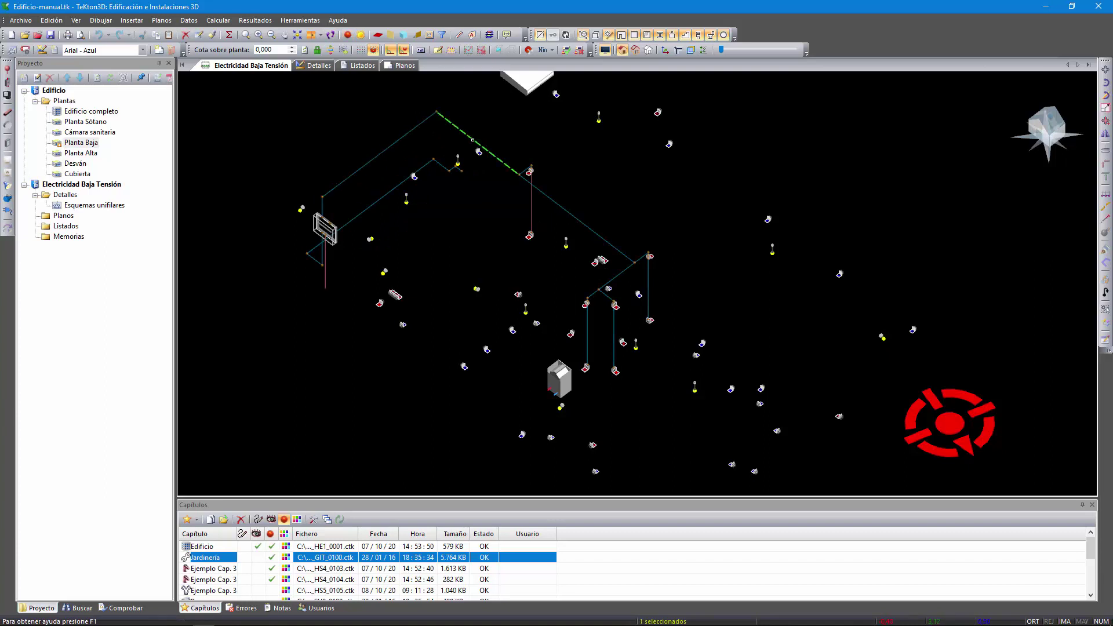
{"action": "left_click", "coordinate": [543, 198]}
{"action": "left_click", "coordinate": [348, 35]}
{"action": "middle_click_drag", "start_coordinate": [532, 308], "coordinate": [492, 240]}
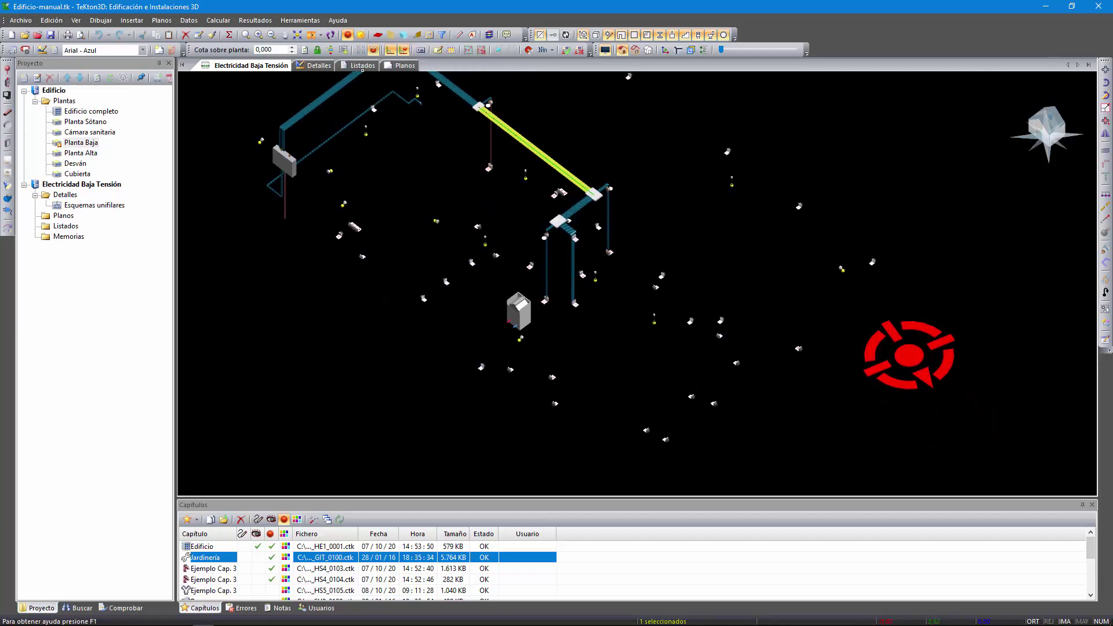
Step: Show the building again and examine the upper connection box's relations with the lamps and mechanisms using the relations tool
{"action": "left_click", "coordinate": [391, 36]}
{"action": "scroll", "coordinate": [558, 258], "scroll_direction": "up", "scroll_amount": 5}
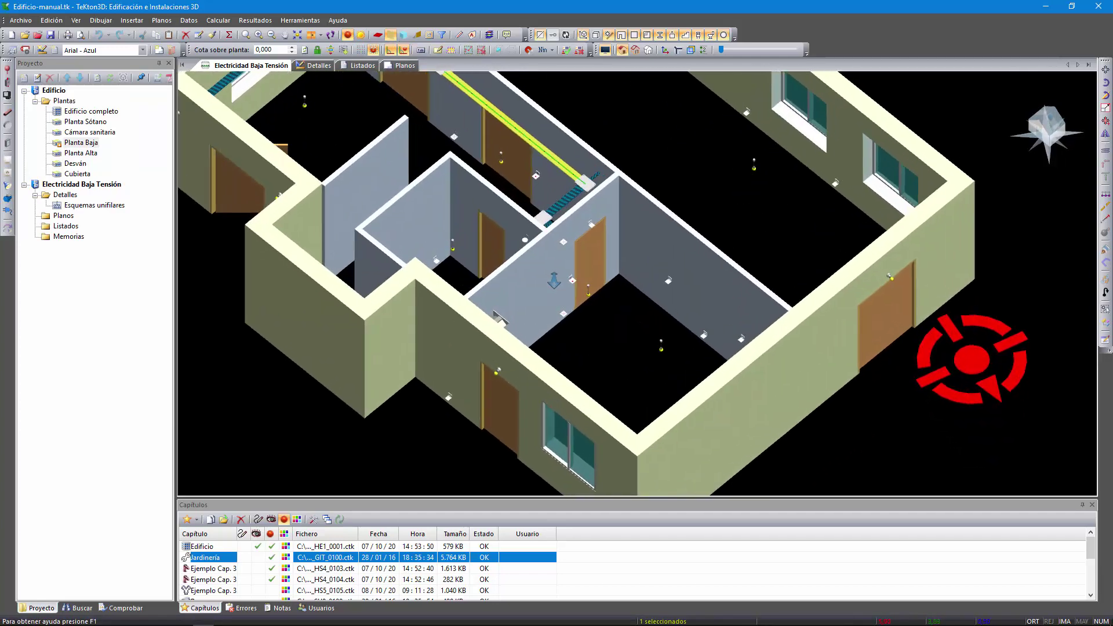
{"action": "middle_click_drag", "start_coordinate": [558, 259], "coordinate": [560, 264], "text": "shift"}
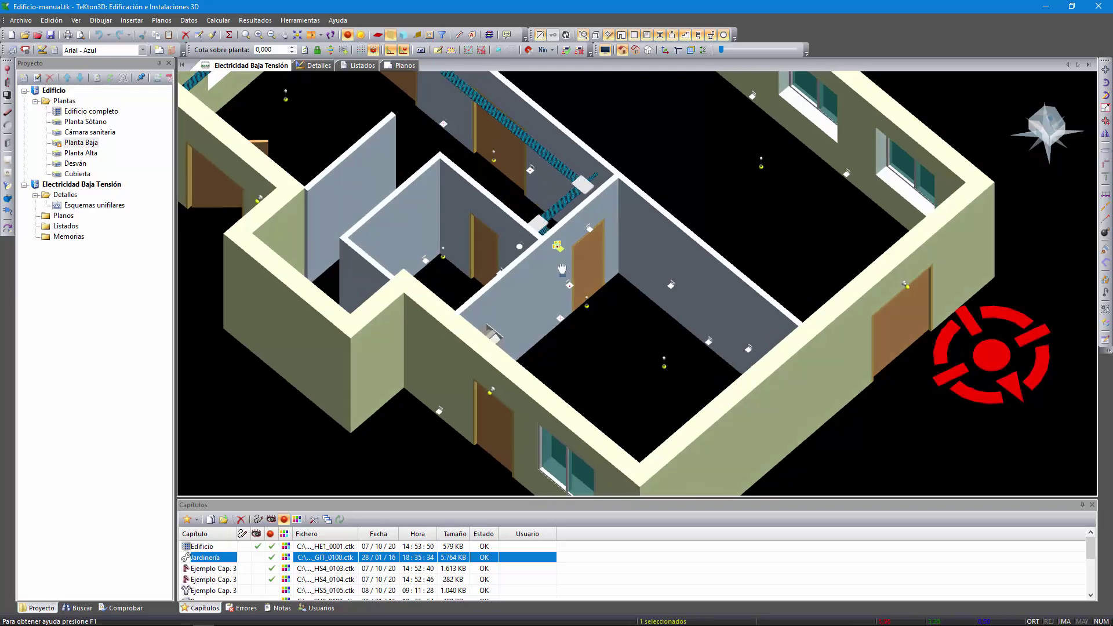
{"action": "left_click", "coordinate": [7, 228]}
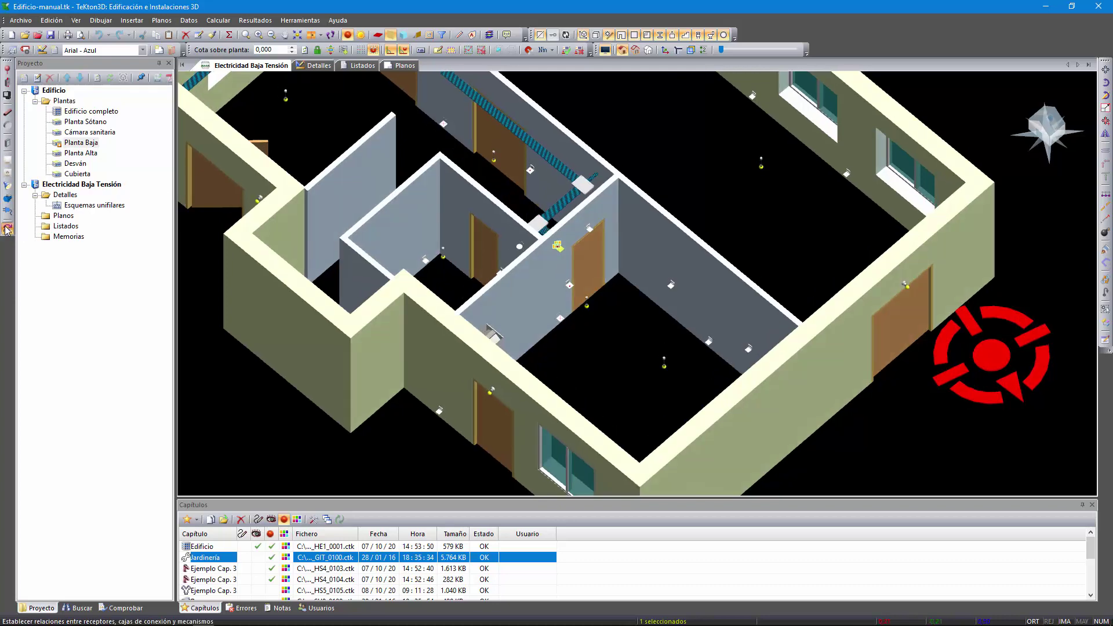
{"action": "middle_click_drag", "start_coordinate": [682, 245], "coordinate": [659, 269], "text": "shift"}
{"action": "middle_click_drag", "start_coordinate": [659, 270], "coordinate": [660, 240]}
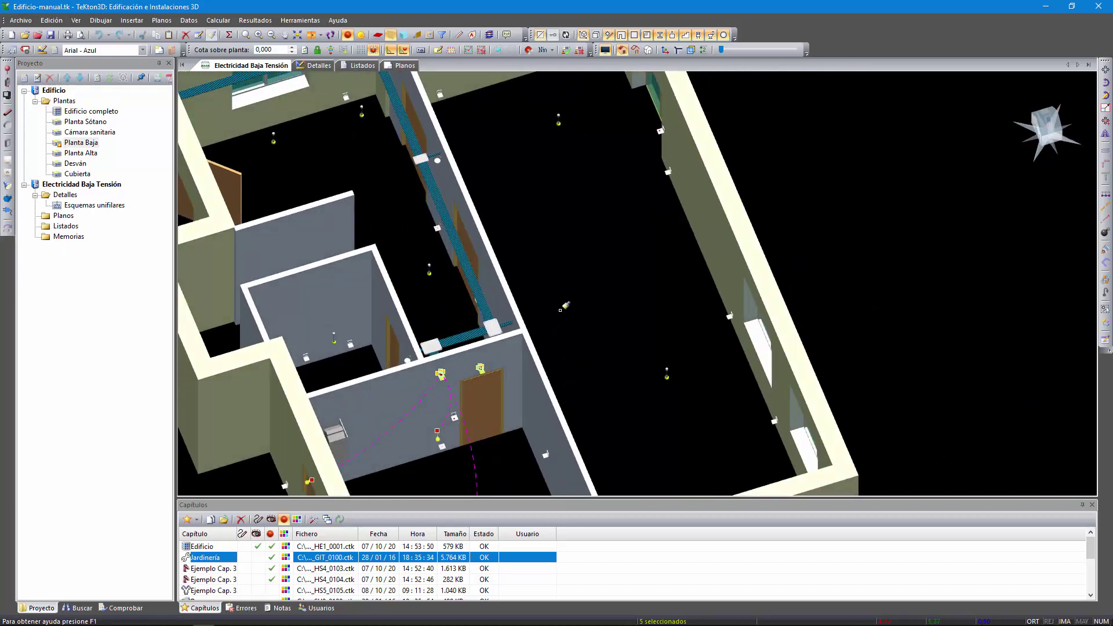
{"action": "scroll", "coordinate": [572, 307], "scroll_direction": "up", "scroll_amount": 2}
{"action": "middle_click_drag", "start_coordinate": [647, 303], "coordinate": [616, 305]}
{"action": "scroll", "coordinate": [612, 316], "scroll_direction": "up", "scroll_amount": 2}
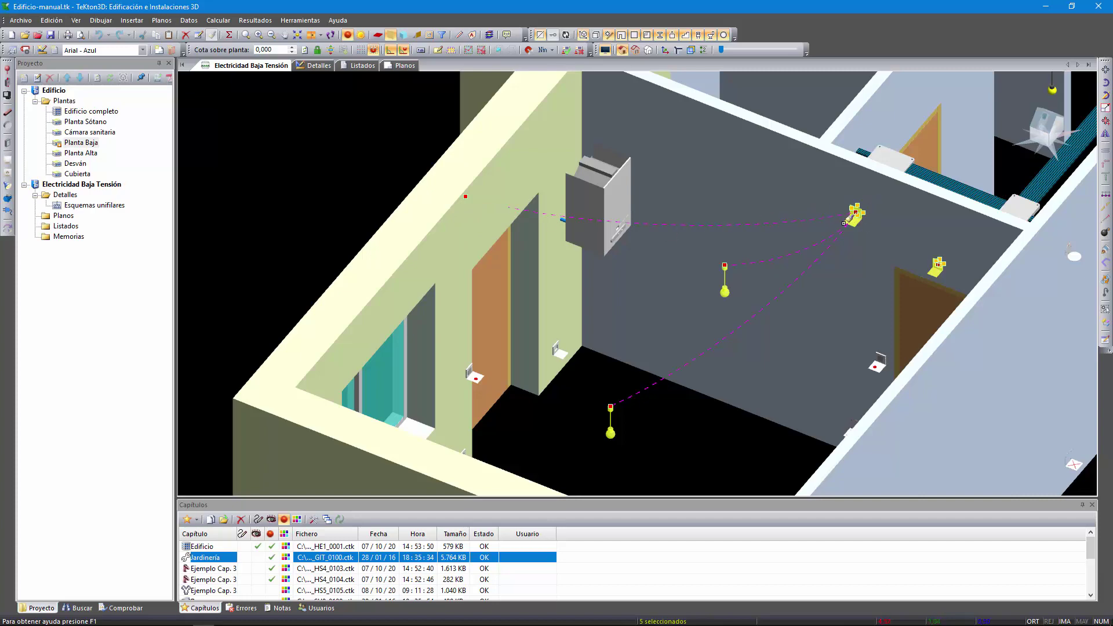
{"action": "middle_click_drag", "start_coordinate": [632, 343], "coordinate": [542, 312]}
{"action": "middle_click_drag", "start_coordinate": [687, 324], "coordinate": [654, 322]}
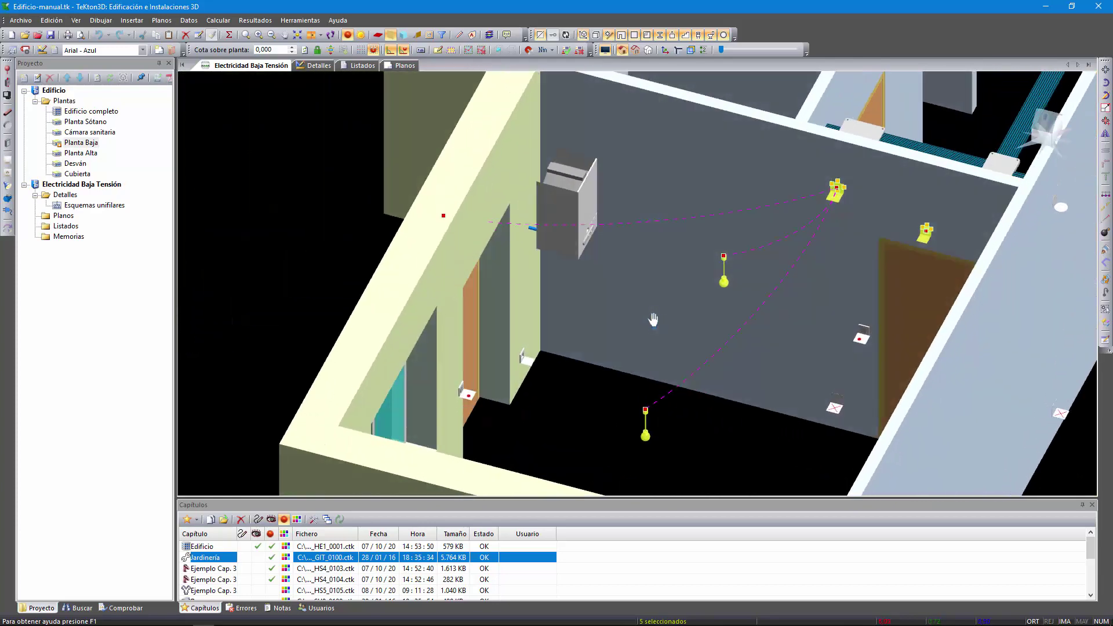
{"action": "key", "text": "Escape"}
Step: Examine the lower connection box's relations with the sockets using the relations tool, then clear the selection
{"action": "middle_click_drag", "start_coordinate": [753, 339], "coordinate": [690, 266]}
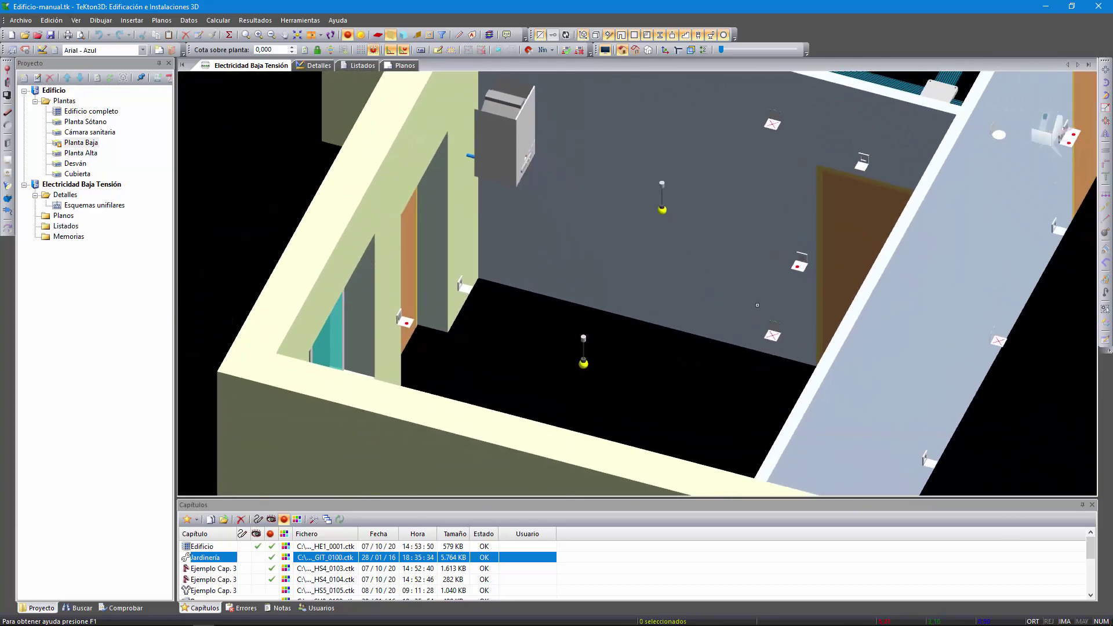
{"action": "left_click", "coordinate": [772, 332]}
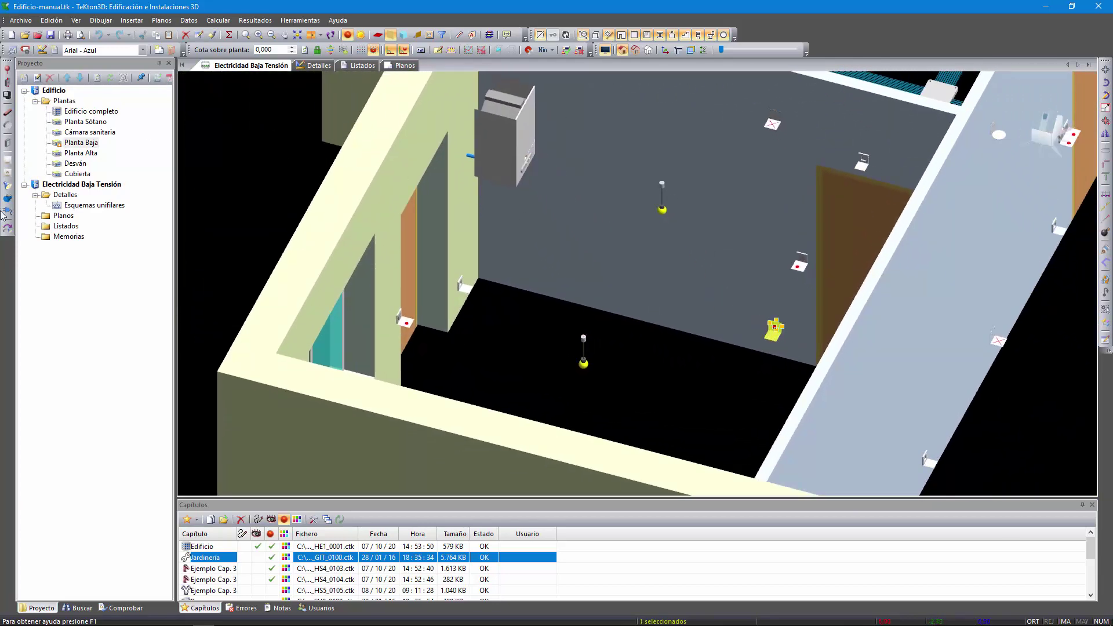
{"action": "left_click", "coordinate": [8, 228]}
{"action": "middle_click_drag", "start_coordinate": [560, 257], "coordinate": [425, 378]}
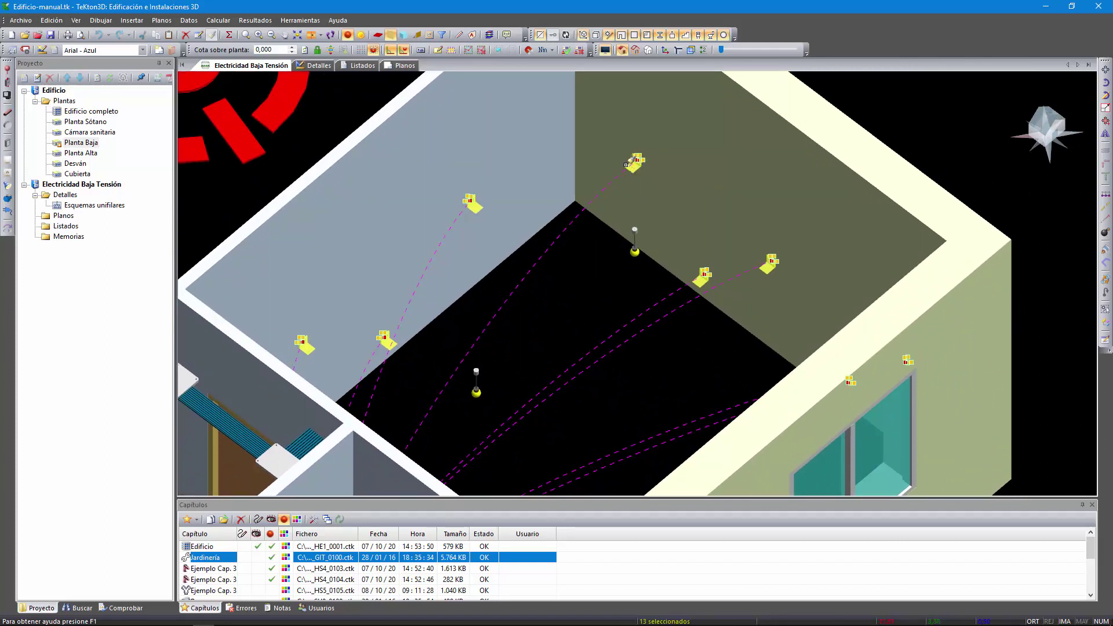
{"action": "key", "text": "Escape"}
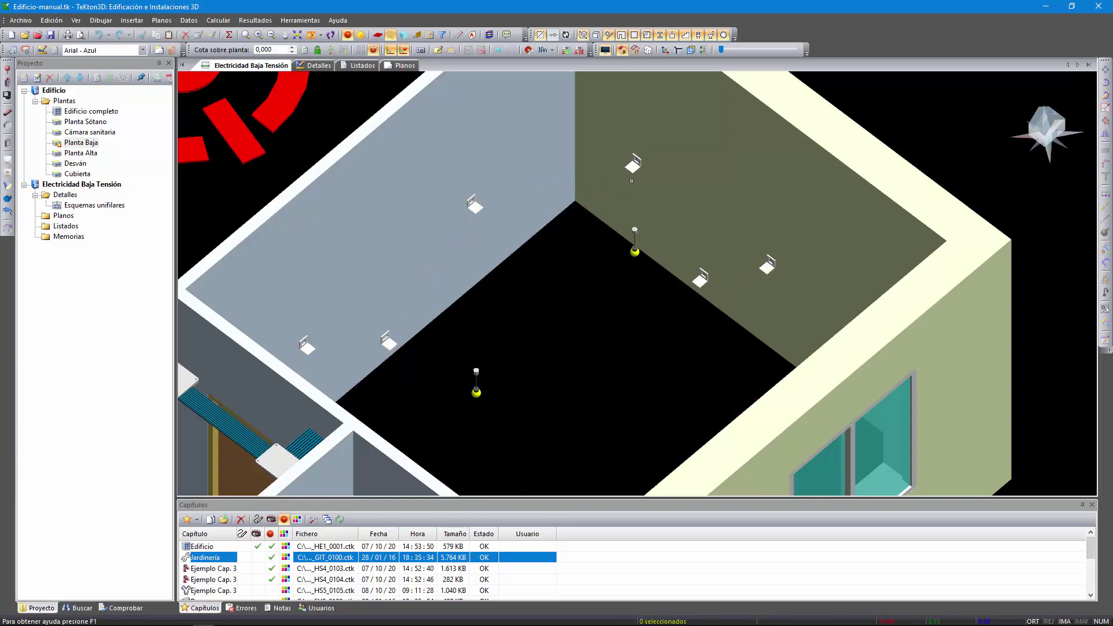
Step: Enable Forzar longitud hasta canalización o cuadro in the consumption properties of the far-wall socket Toma 10/16A+TT-053 and accept
{"action": "middle_click_drag", "start_coordinate": [645, 181], "coordinate": [589, 187], "text": "shift"}
{"action": "middle_click_drag", "start_coordinate": [512, 399], "coordinate": [602, 401]}
{"action": "left_click", "coordinate": [456, 378]}
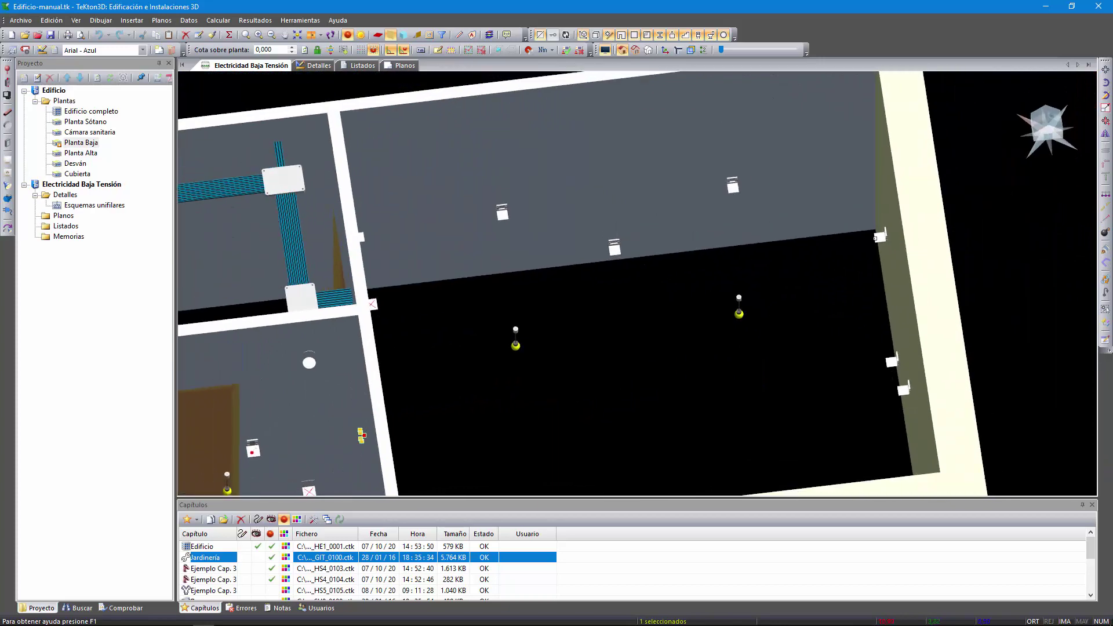
{"action": "double_click", "coordinate": [877, 236]}
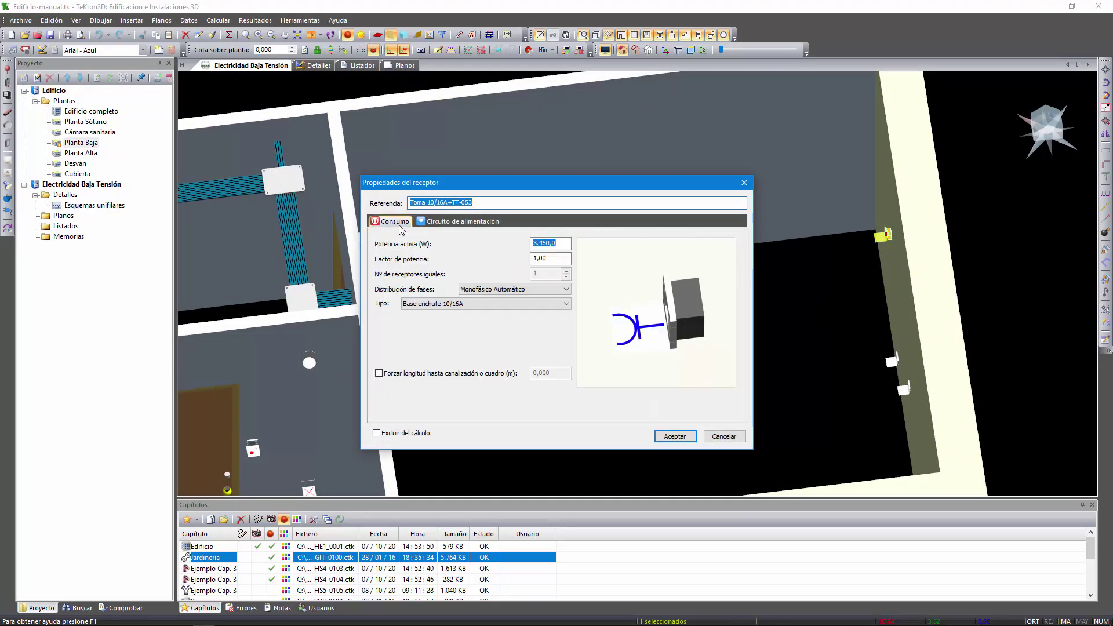
{"action": "left_click", "coordinate": [378, 373]}
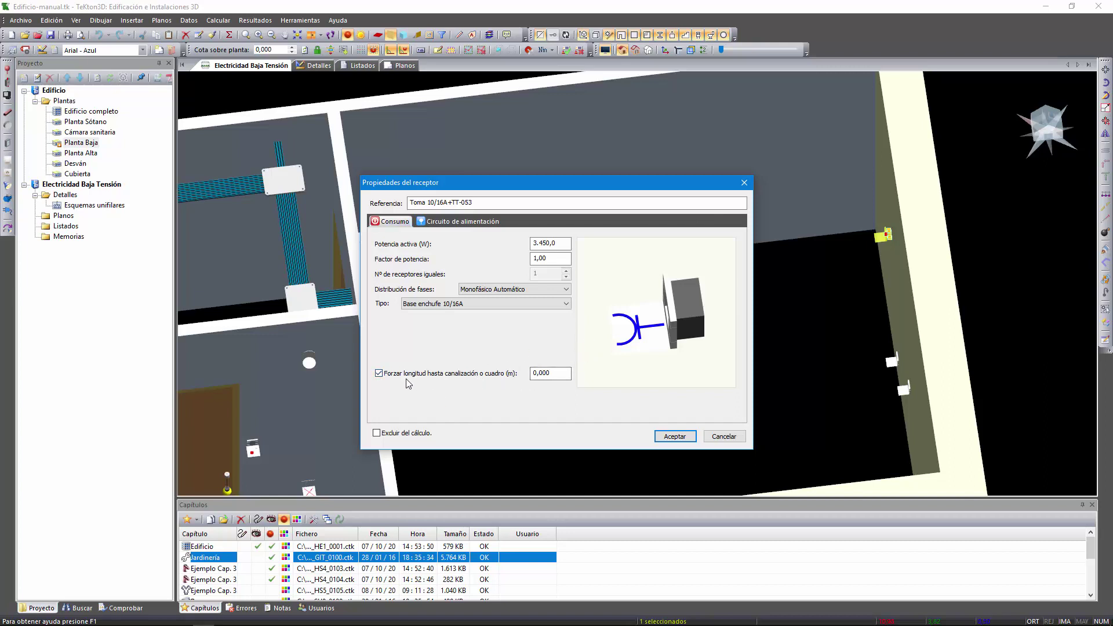
{"action": "left_click", "coordinate": [675, 437]}
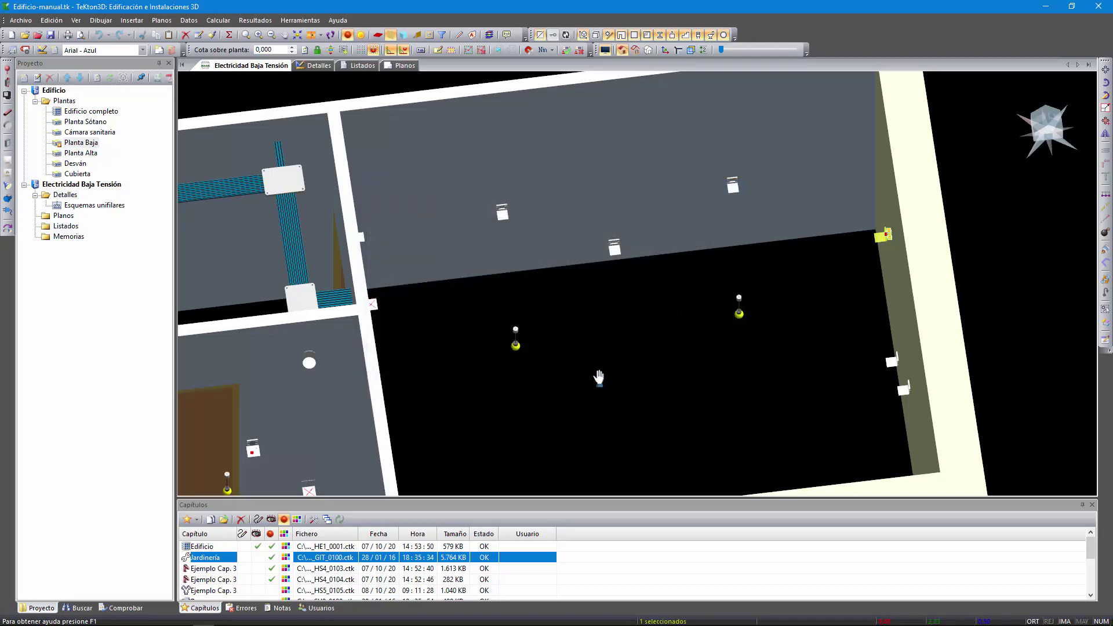
Step: Pick the box on the partition wall, then check the far-wall socket with the relations tool and clear the selection
{"action": "middle_click_drag", "start_coordinate": [581, 367], "coordinate": [597, 402]}
{"action": "left_click", "coordinate": [415, 410]}
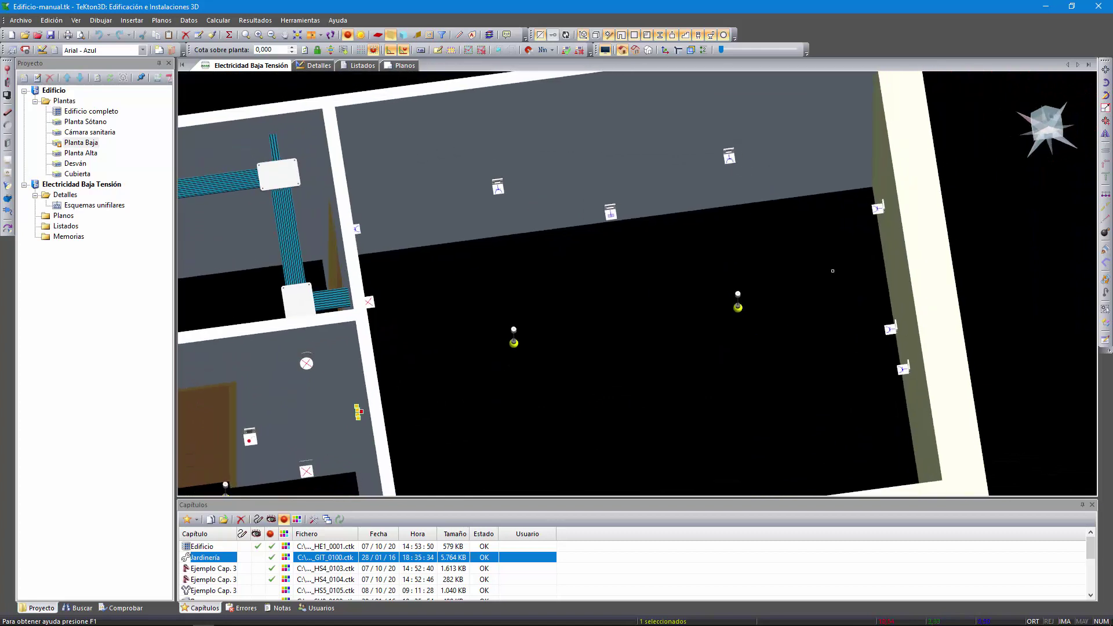
{"action": "left_click", "coordinate": [879, 206]}
{"action": "left_click", "coordinate": [8, 228]}
{"action": "key", "text": "Escape"}
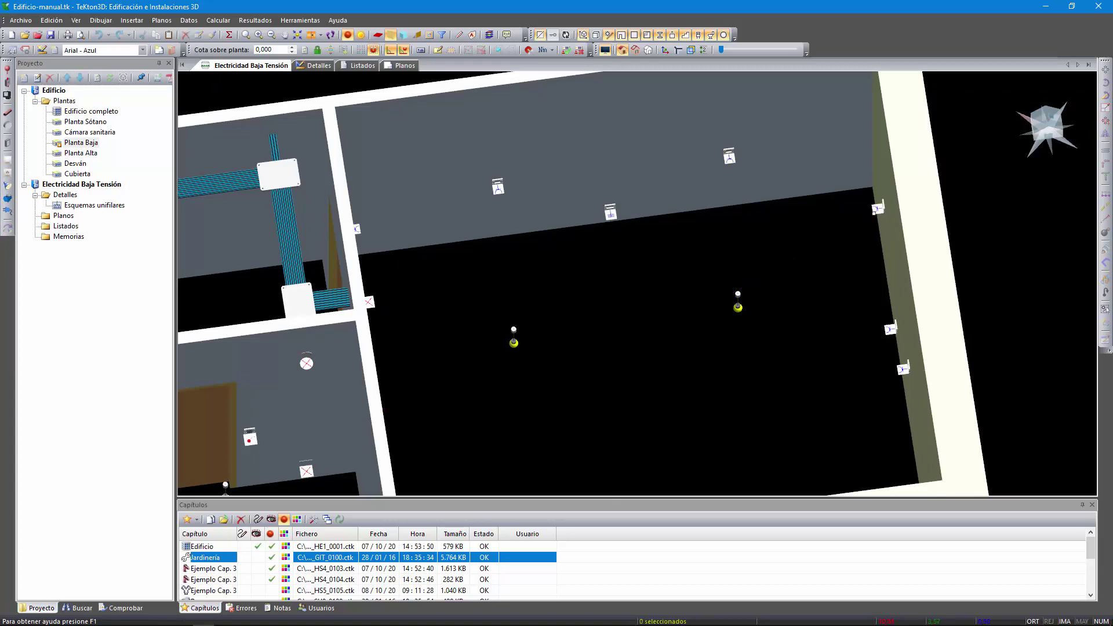
Step: Check the consumption properties of the far-wall socket Toma 10/16A+TT-053 and close them without changes
{"action": "double_click", "coordinate": [879, 208]}
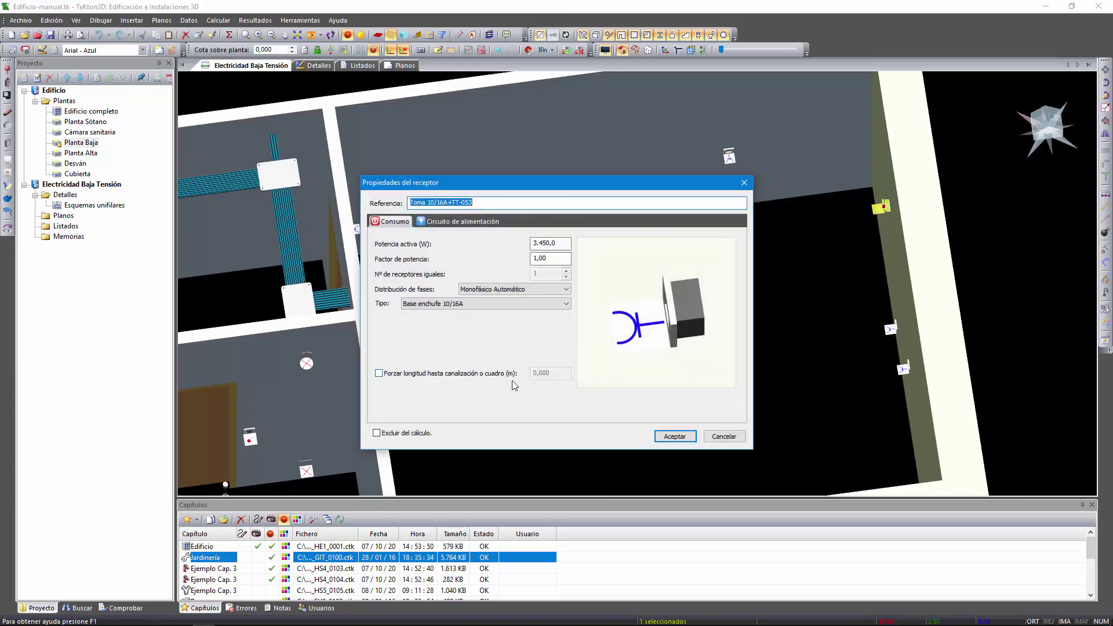
{"action": "key", "text": "Escape"}
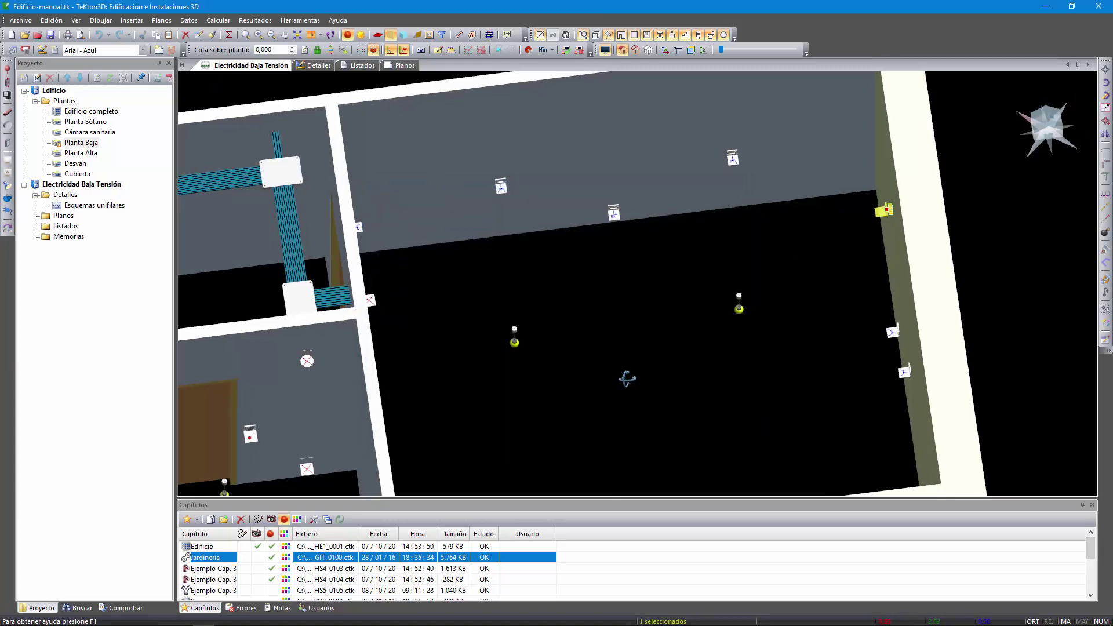
Step: Select the lower box on the partition wall, hide the building and examine its conduit run back to the panel in plan view
{"action": "scroll", "coordinate": [616, 373], "scroll_direction": "up", "scroll_amount": 3}
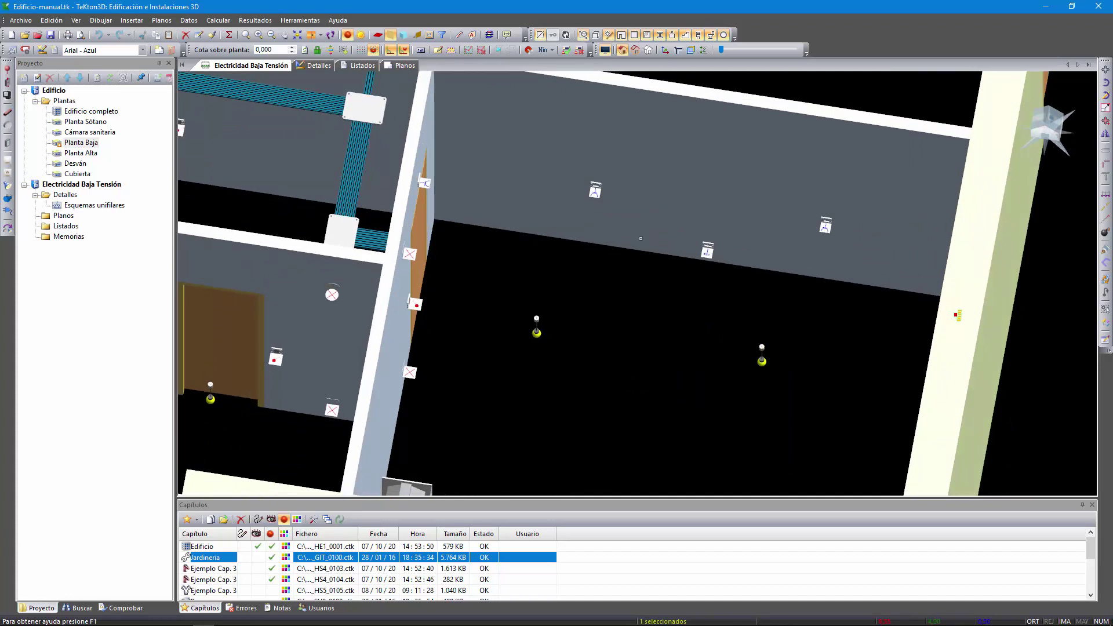
{"action": "left_click", "coordinate": [412, 376]}
{"action": "left_click", "coordinate": [391, 36]}
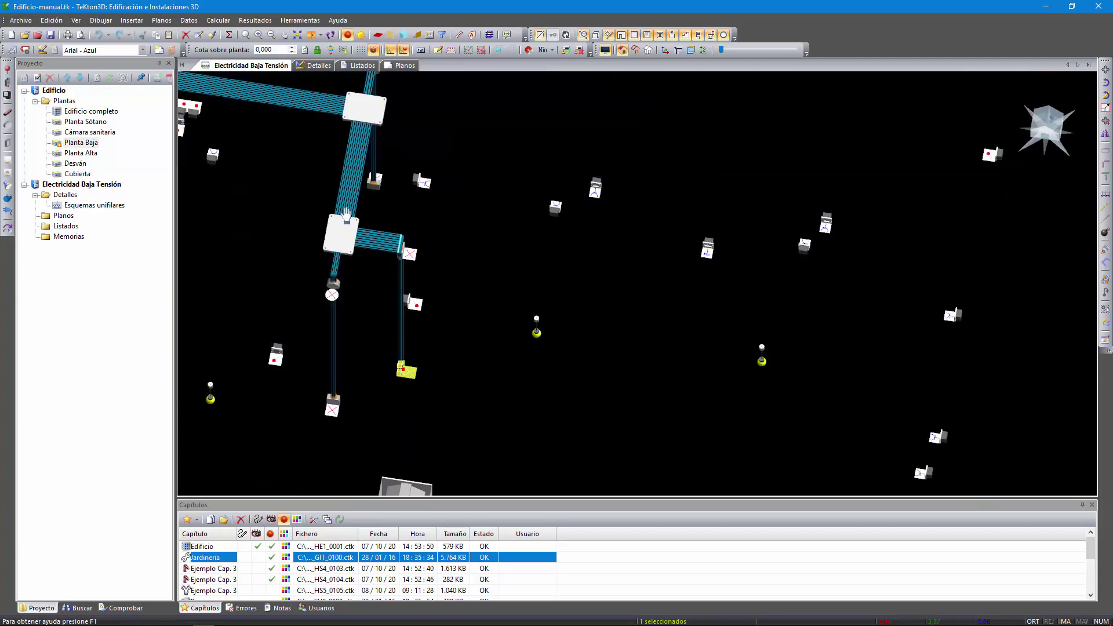
{"action": "middle_click_drag", "start_coordinate": [345, 216], "coordinate": [1049, 337]}
{"action": "middle_click_drag", "start_coordinate": [476, 328], "coordinate": [460, 246]}
{"action": "scroll", "coordinate": [460, 246], "scroll_direction": "down", "scroll_amount": 1}
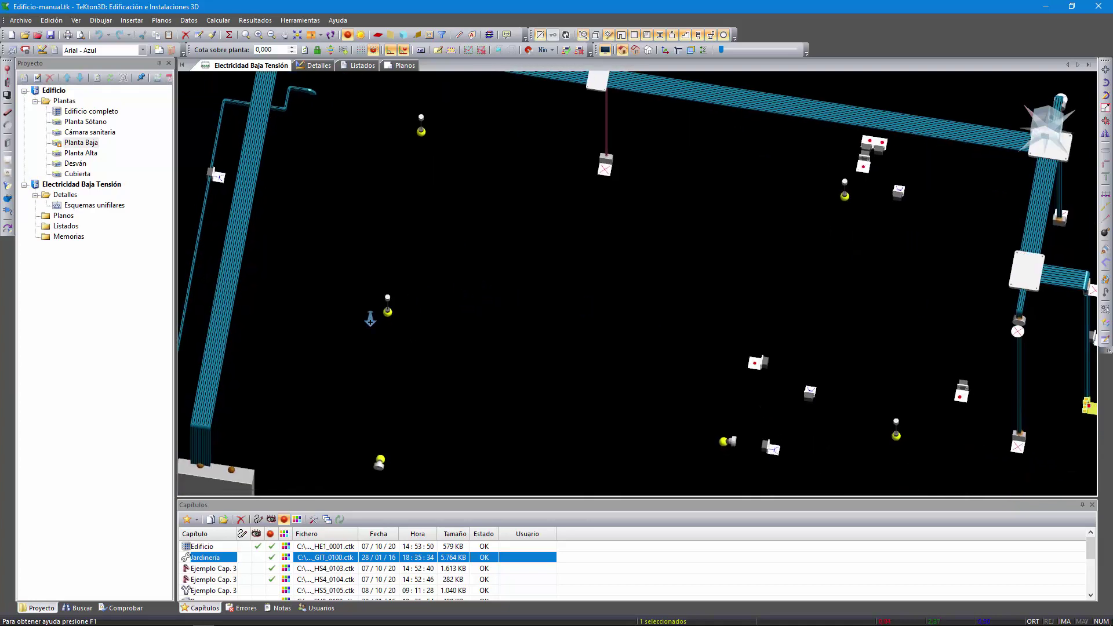
{"action": "scroll", "coordinate": [384, 310], "scroll_direction": "down", "scroll_amount": 4}
{"action": "mouse_move", "coordinate": [559, 325]}
{"action": "middle_mouse_down", "text": "shift"}
{"action": "mouse_move", "coordinate": [546, 311]}
{"action": "mouse_move", "coordinate": [561, 326]}
{"action": "middle_mouse_up", "text": "shift"}
{"action": "scroll", "coordinate": [572, 276], "scroll_direction": "down", "scroll_amount": 4}
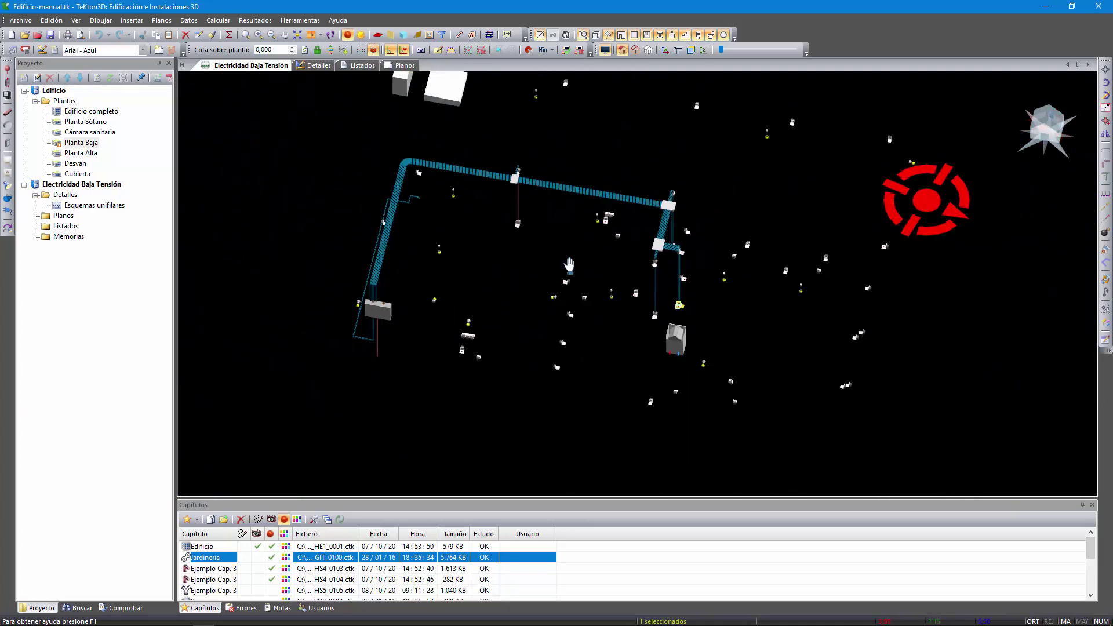
{"action": "key", "text": "5"}
{"action": "scroll", "coordinate": [640, 285], "scroll_direction": "up", "scroll_amount": 3}
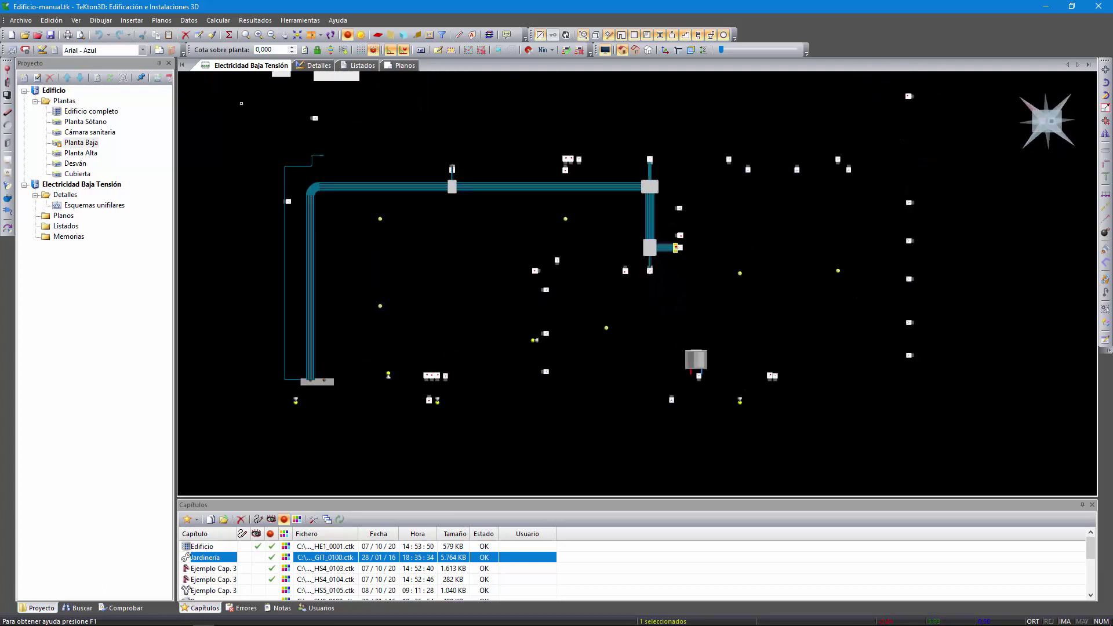
Step: Show the building again and check the box behind the wall above the upper connection box with the relations tool, leaving nothing selected
{"action": "left_click", "coordinate": [391, 35]}
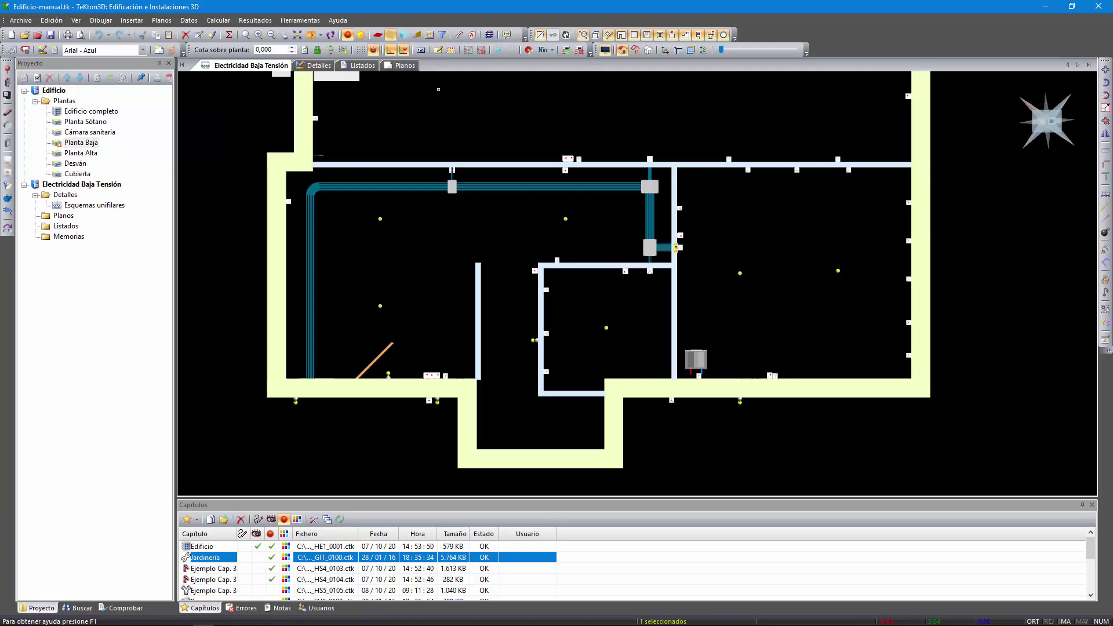
{"action": "scroll", "coordinate": [611, 336], "scroll_direction": "up", "scroll_amount": 5}
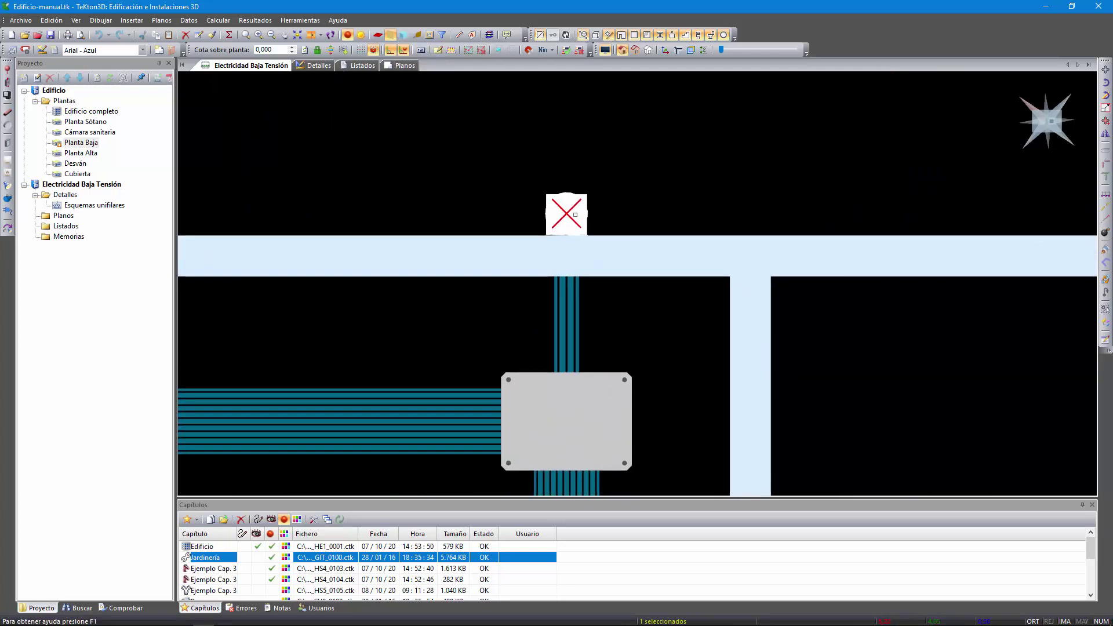
{"action": "scroll", "coordinate": [637, 328], "scroll_direction": "down", "scroll_amount": 5}
{"action": "scroll", "coordinate": [640, 329], "scroll_direction": "up", "scroll_amount": 2}
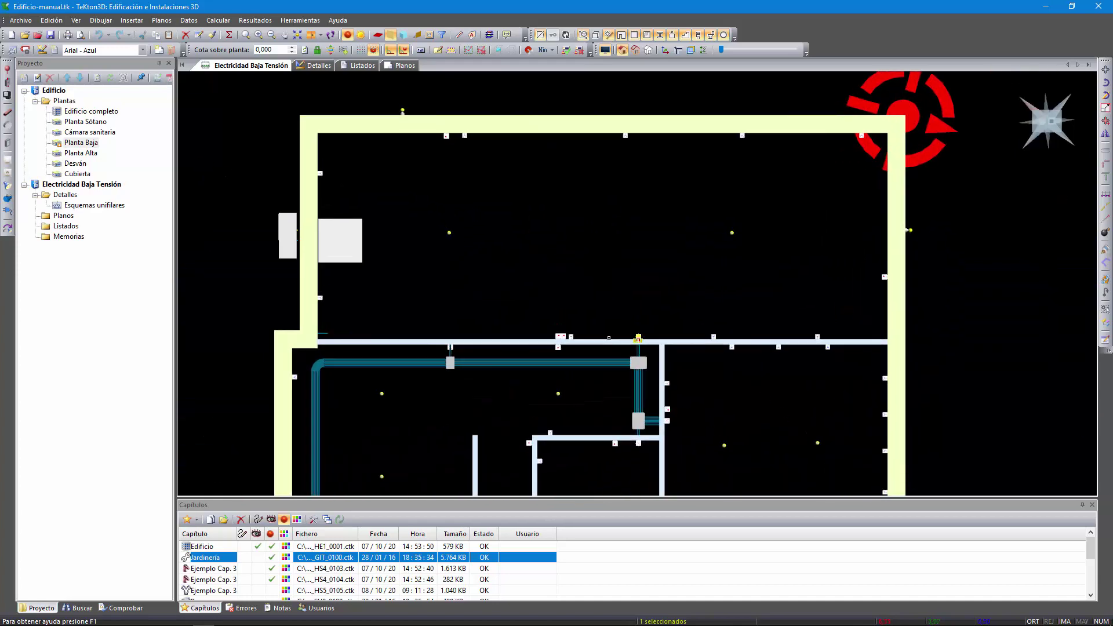
{"action": "left_click", "coordinate": [8, 230]}
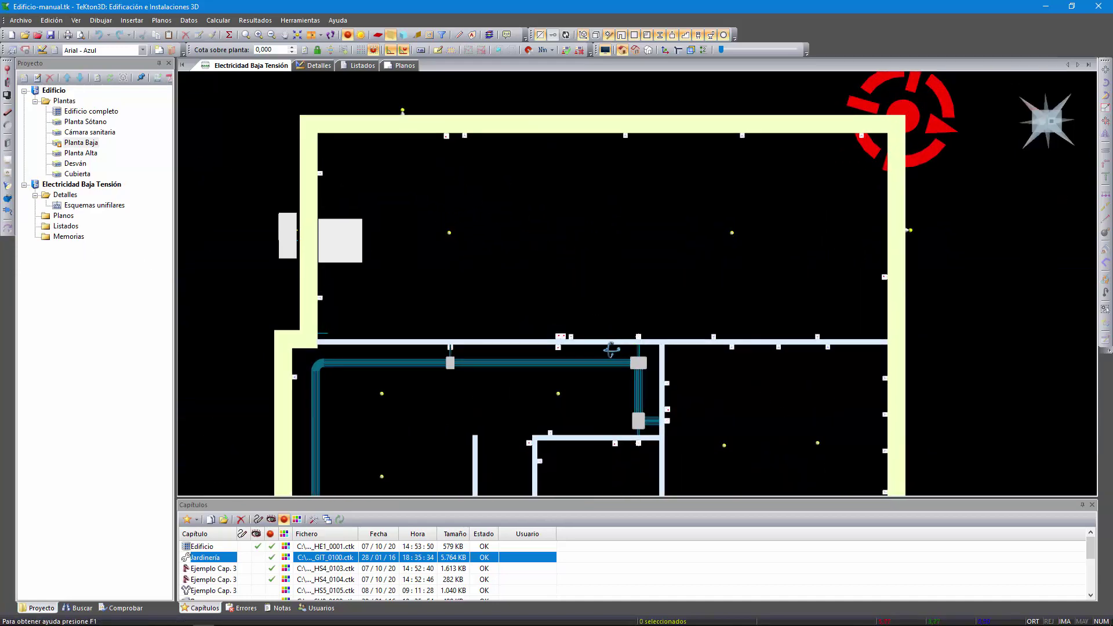
Step: Examine the boxes, switch and socket mounted around the door on the partition wall in 3D
{"action": "middle_click_drag", "start_coordinate": [610, 349], "coordinate": [571, 329], "text": "shift"}
{"action": "middle_click_drag", "start_coordinate": [730, 329], "coordinate": [503, 238]}
{"action": "scroll", "coordinate": [499, 185], "scroll_direction": "up", "scroll_amount": 5}
{"action": "scroll", "coordinate": [503, 238], "scroll_direction": "down", "scroll_amount": 4}
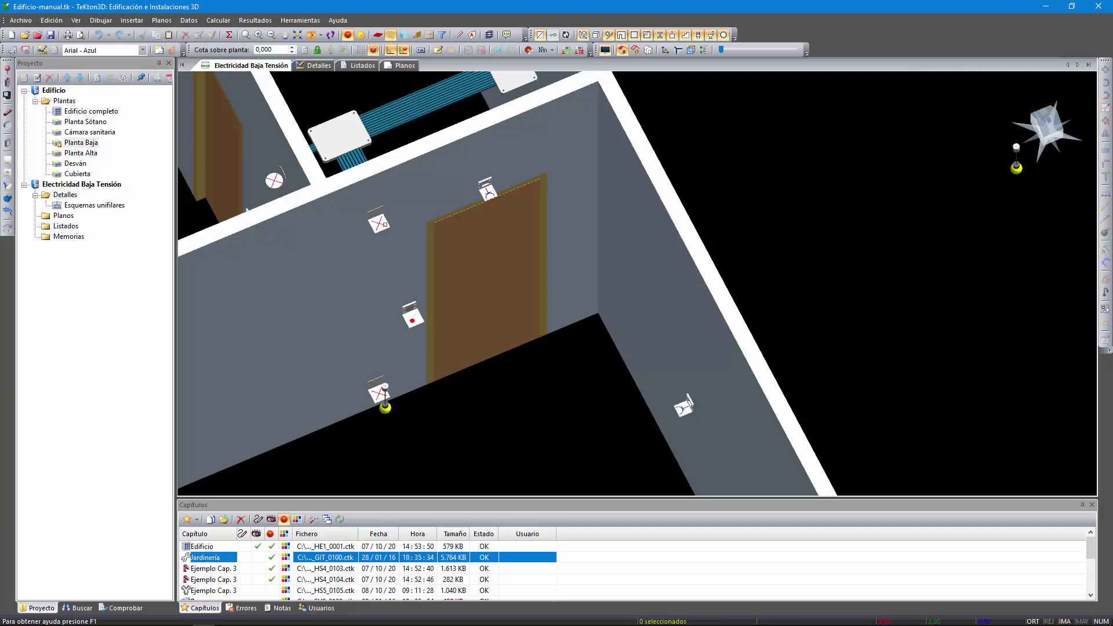
{"action": "middle_click_drag", "start_coordinate": [404, 262], "coordinate": [599, 294]}
{"action": "scroll", "coordinate": [586, 325], "scroll_direction": "up", "scroll_amount": 5}
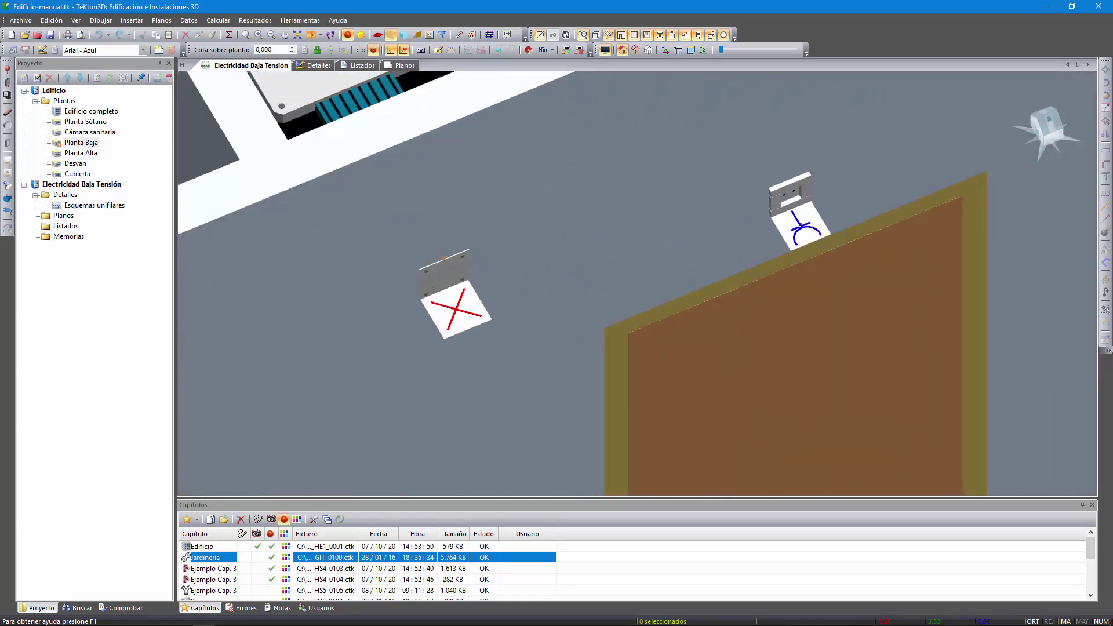
{"action": "scroll", "coordinate": [725, 315], "scroll_direction": "down", "scroll_amount": 6}
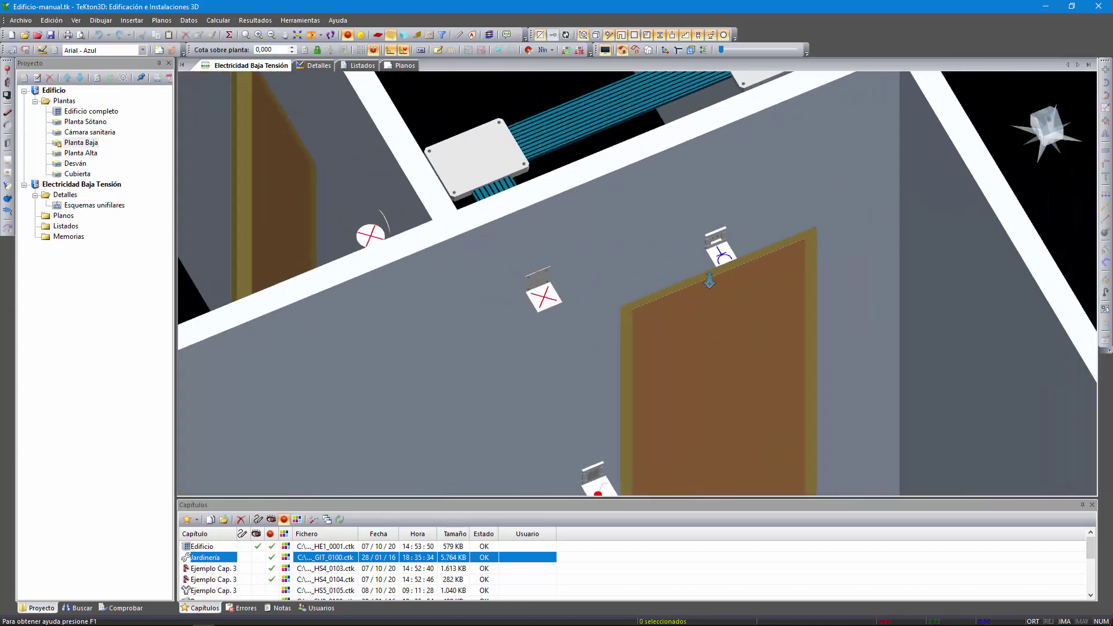
{"action": "scroll", "coordinate": [592, 254], "scroll_direction": "down", "scroll_amount": 1}
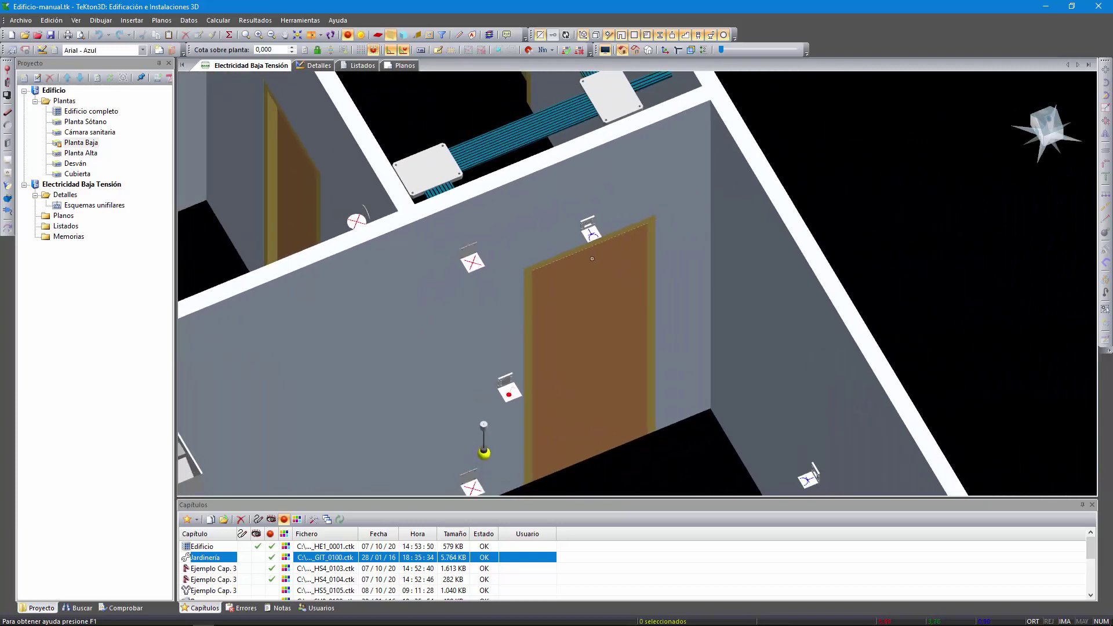
Step: Examine the large room's socket symbols in plan view, pick the rightmost socket on its upper wall and clear the selection
{"action": "left_click", "coordinate": [1048, 119]}
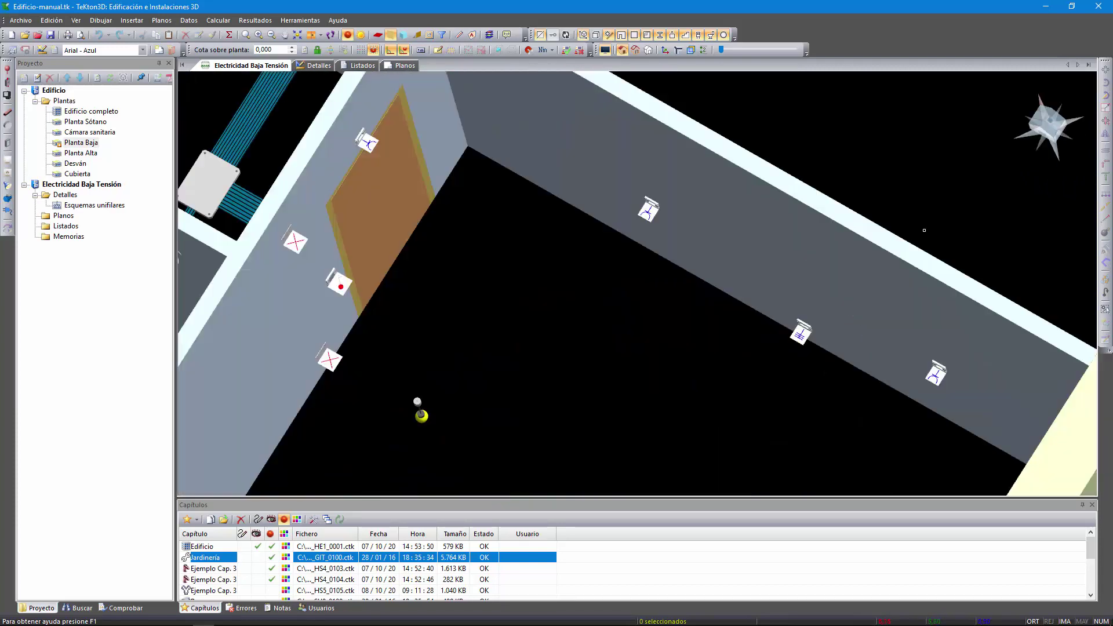
{"action": "scroll", "coordinate": [765, 262], "scroll_direction": "down", "scroll_amount": 1}
{"action": "middle_click_drag", "start_coordinate": [710, 245], "coordinate": [764, 317]}
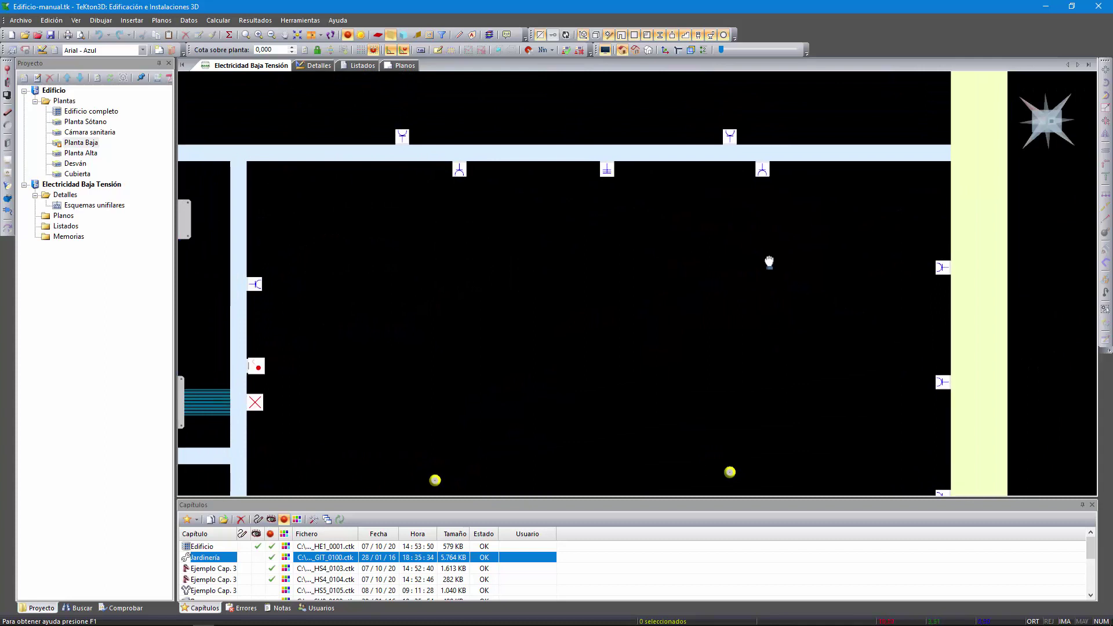
{"action": "scroll", "coordinate": [767, 263], "scroll_direction": "up", "scroll_amount": 3}
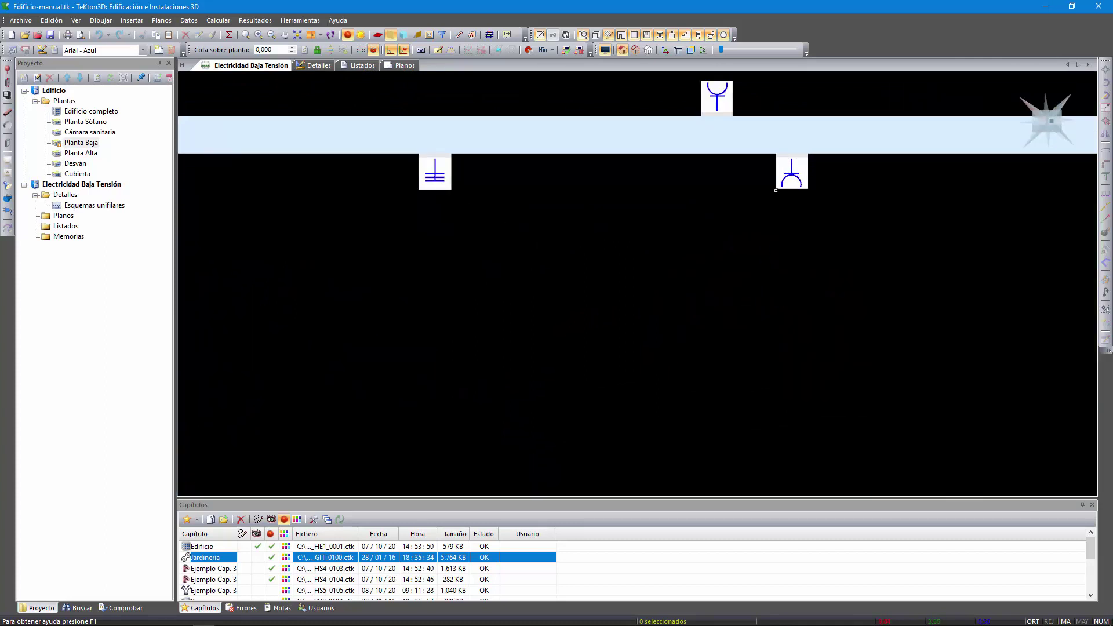
{"action": "scroll", "coordinate": [762, 275], "scroll_direction": "down", "scroll_amount": 4}
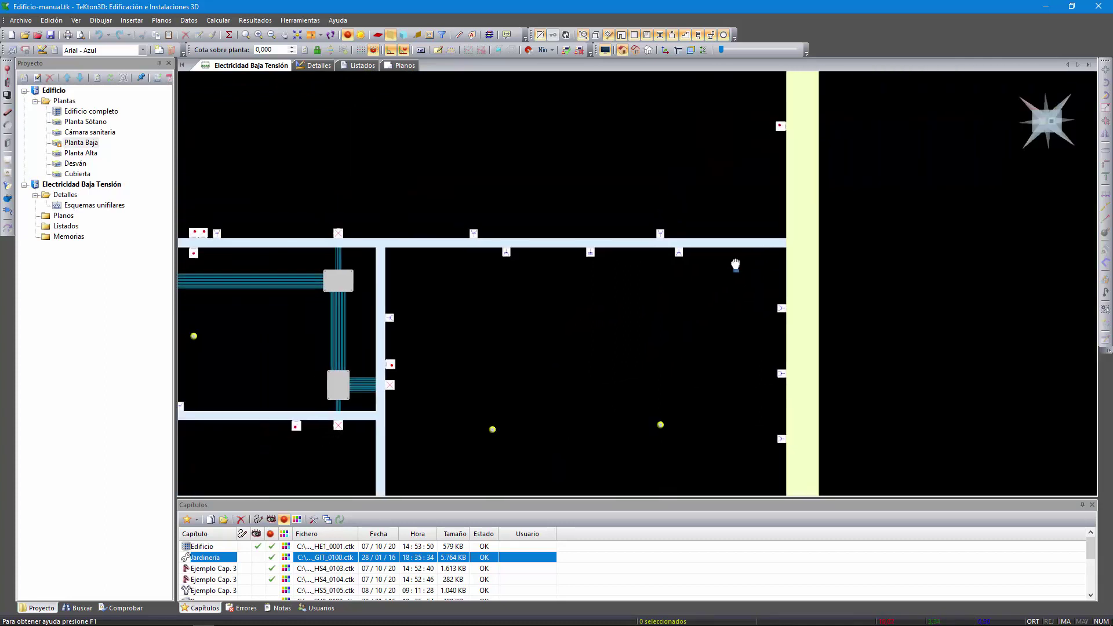
{"action": "middle_click_drag", "start_coordinate": [735, 263], "coordinate": [743, 255]}
{"action": "left_click", "coordinate": [734, 214]}
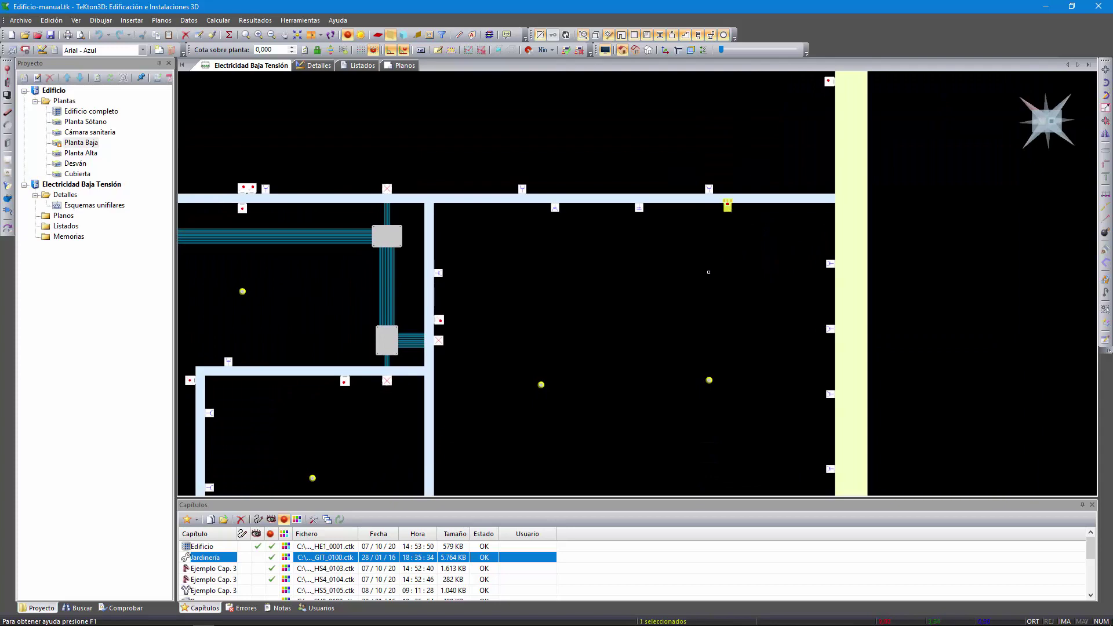
{"action": "left_click", "coordinate": [621, 258]}
{"action": "middle_click_drag", "start_coordinate": [610, 260], "coordinate": [597, 242]}
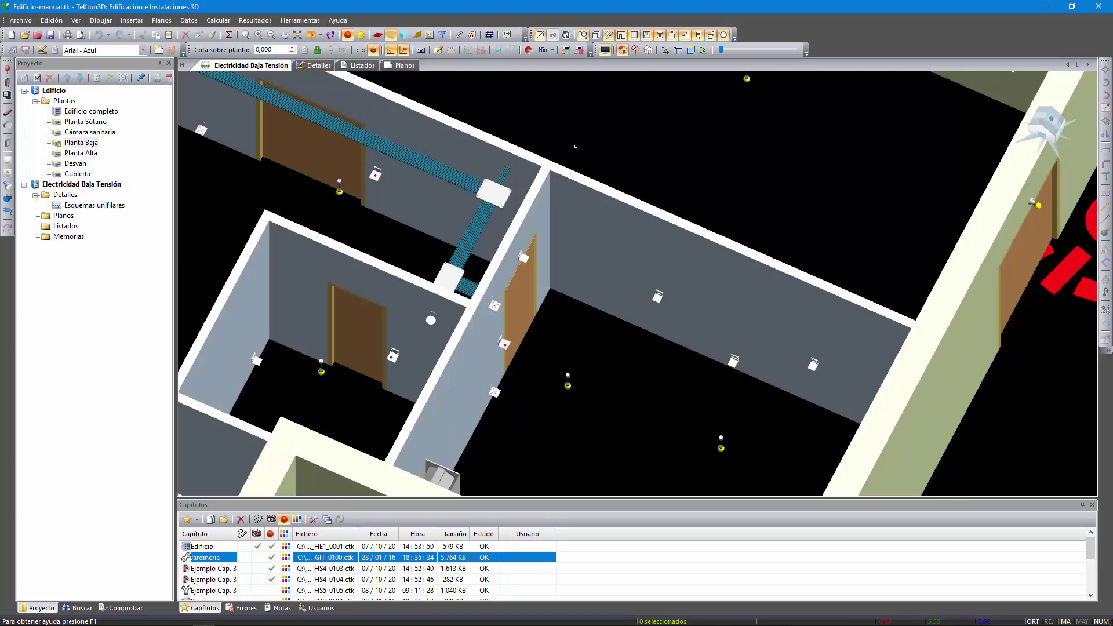
Step: Disable Representación ampliada de símbolos in the chapter's special options and accept
{"action": "left_click", "coordinate": [189, 21]}
{"action": "left_click", "coordinate": [215, 67]}
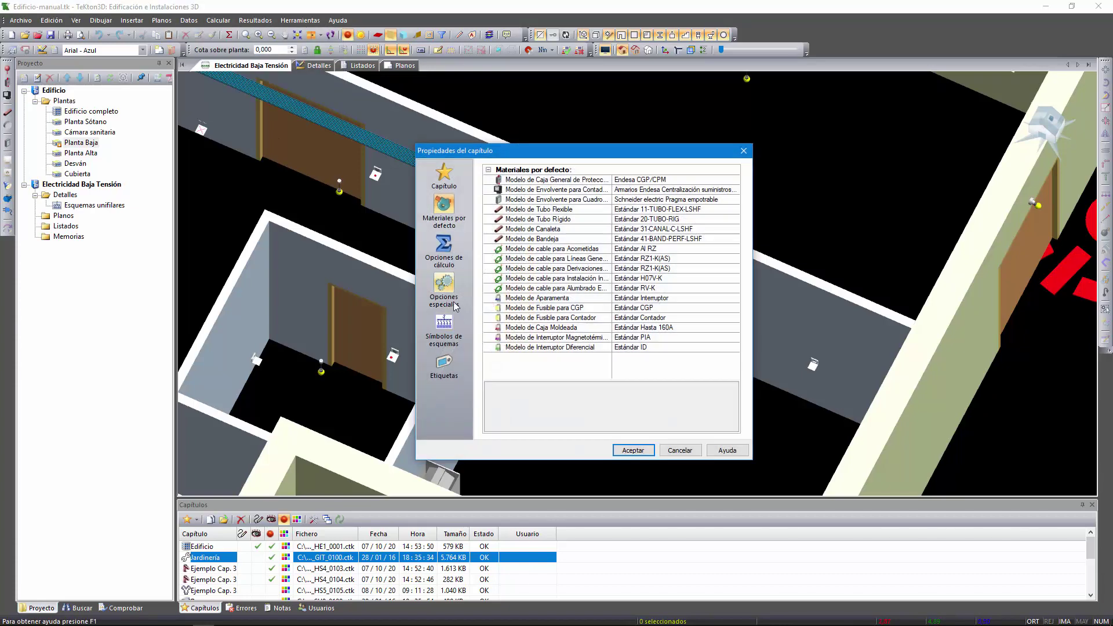
{"action": "left_click", "coordinate": [449, 299]}
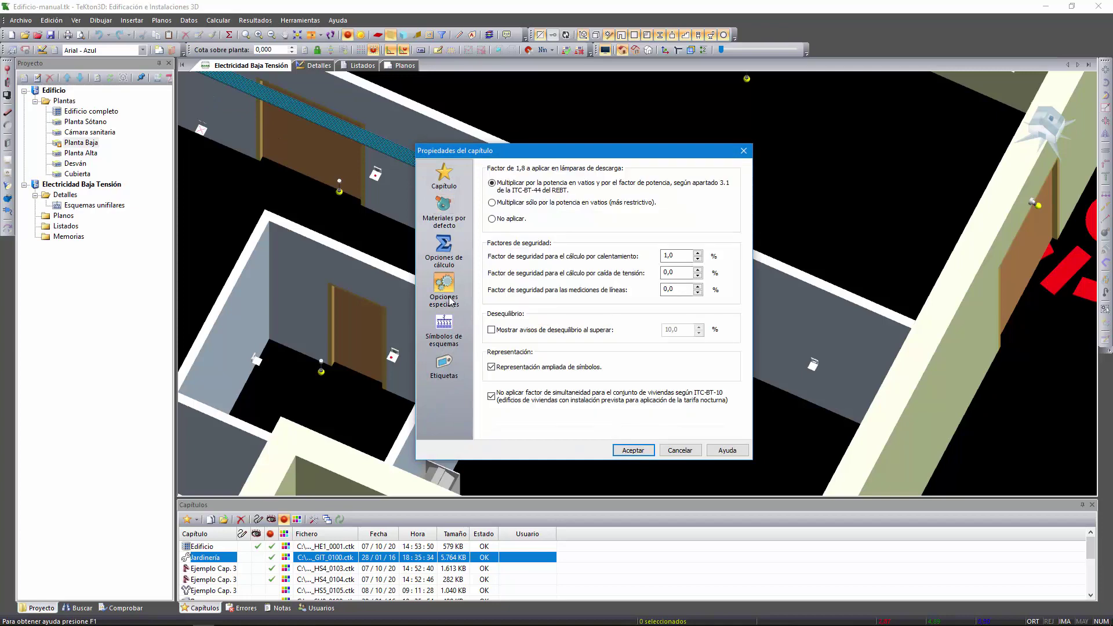
{"action": "left_click", "coordinate": [492, 368]}
{"action": "left_click", "coordinate": [633, 450]}
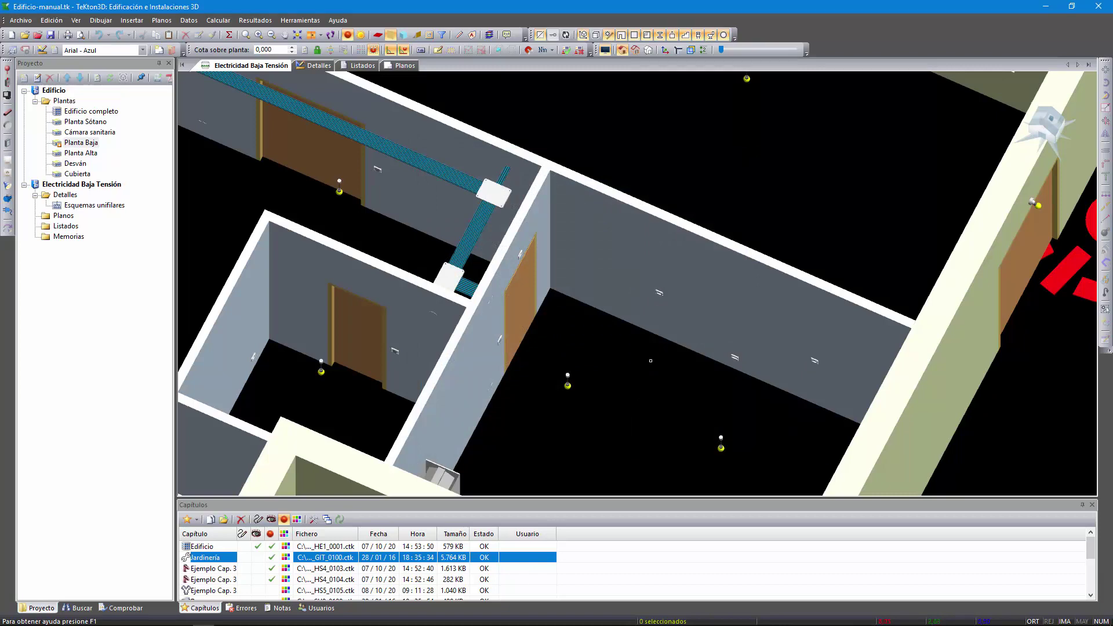
Step: Examine the sockets, switch and boxes around the partition-wall door without their enlarged symbols
{"action": "scroll", "coordinate": [651, 360], "scroll_direction": "up", "scroll_amount": 10}
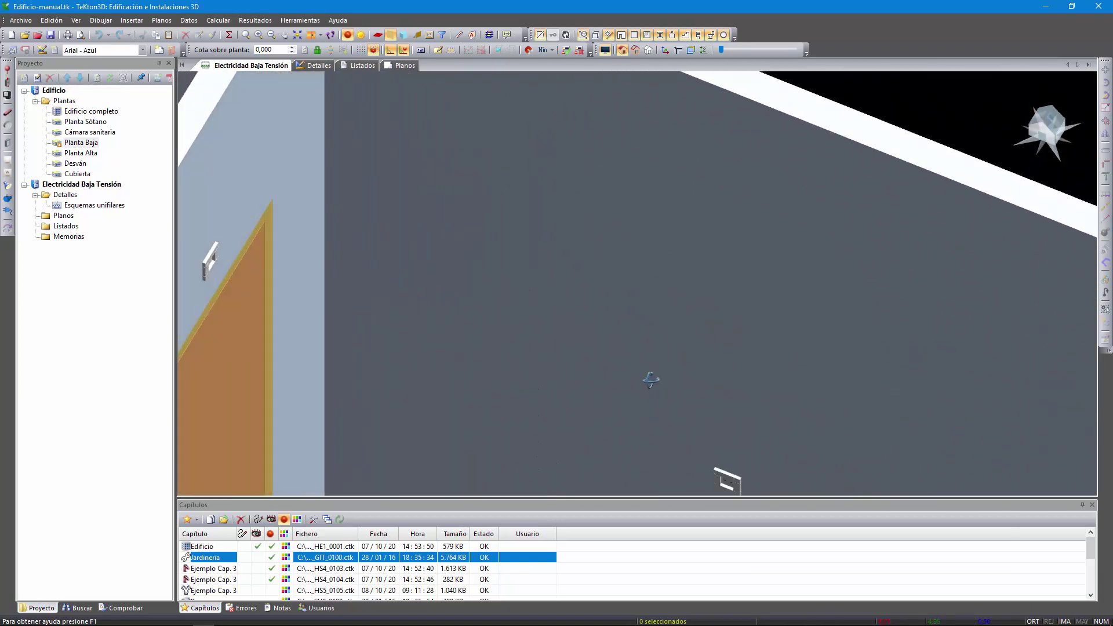
{"action": "scroll", "coordinate": [650, 379], "scroll_direction": "down", "scroll_amount": 8}
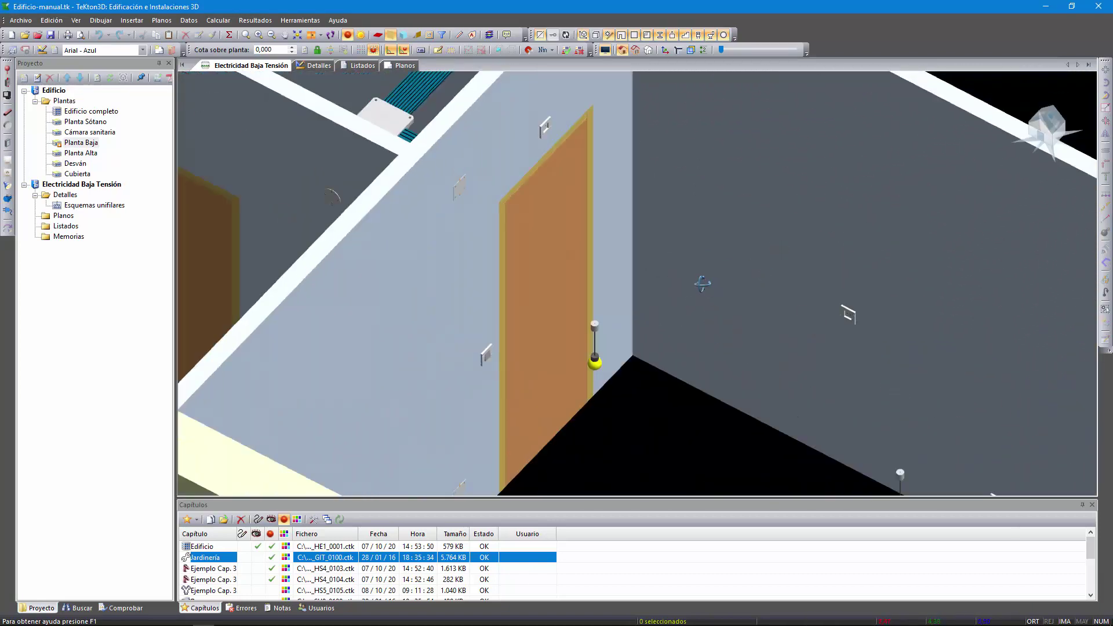
{"action": "middle_click_drag", "start_coordinate": [702, 283], "coordinate": [693, 290], "text": "shift"}
{"action": "middle_click_drag", "start_coordinate": [734, 219], "coordinate": [659, 205]}
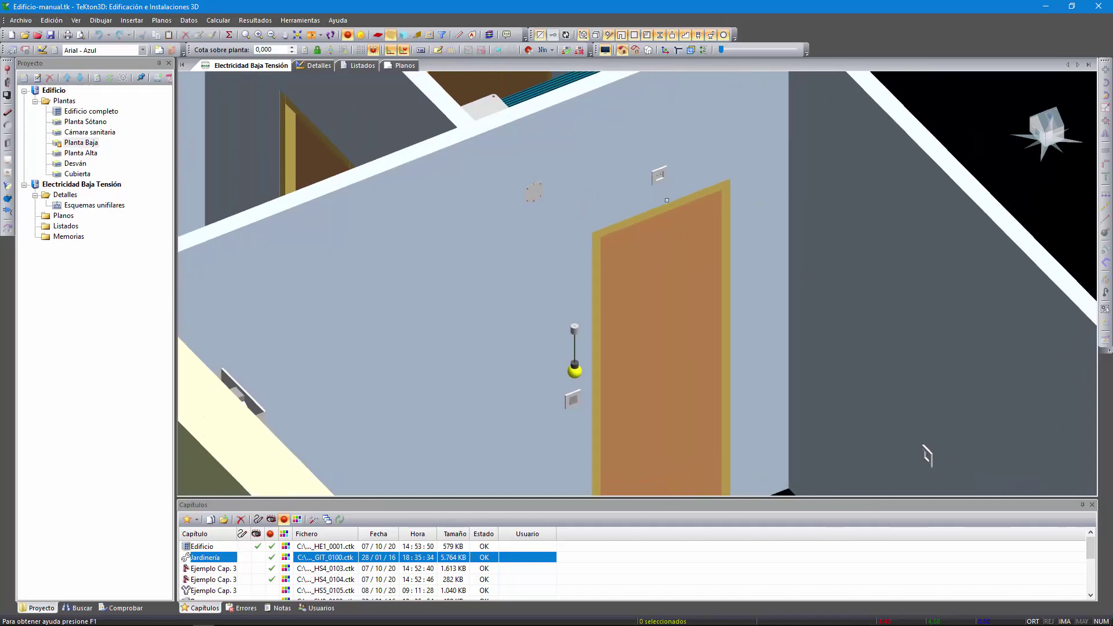
{"action": "scroll", "coordinate": [667, 206], "scroll_direction": "up", "scroll_amount": 3}
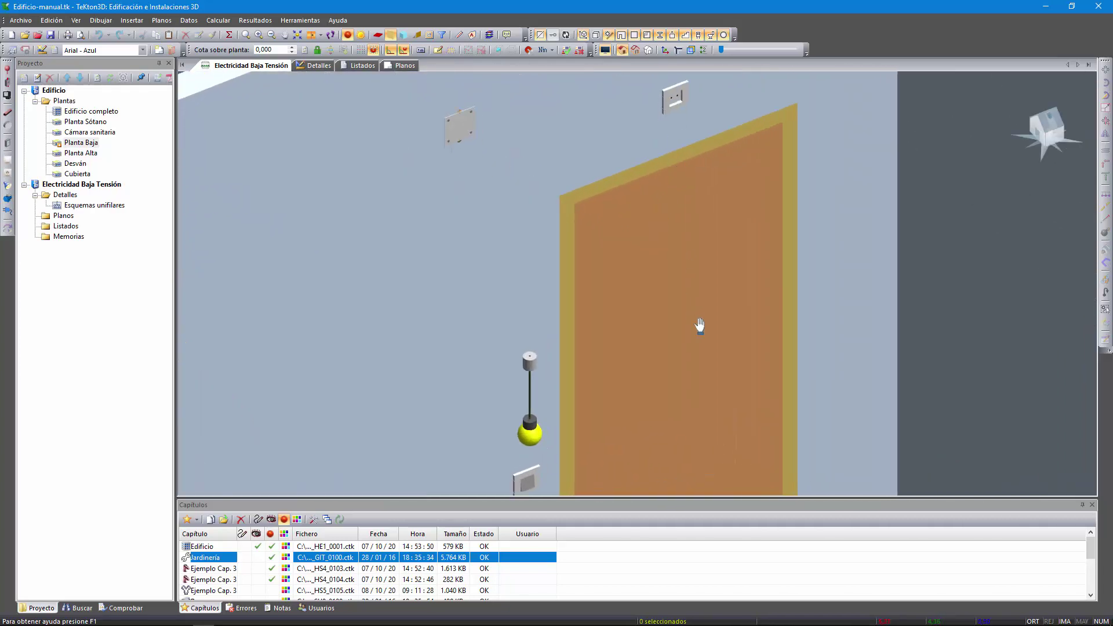
{"action": "middle_click_drag", "start_coordinate": [699, 326], "coordinate": [725, 290], "text": "shift"}
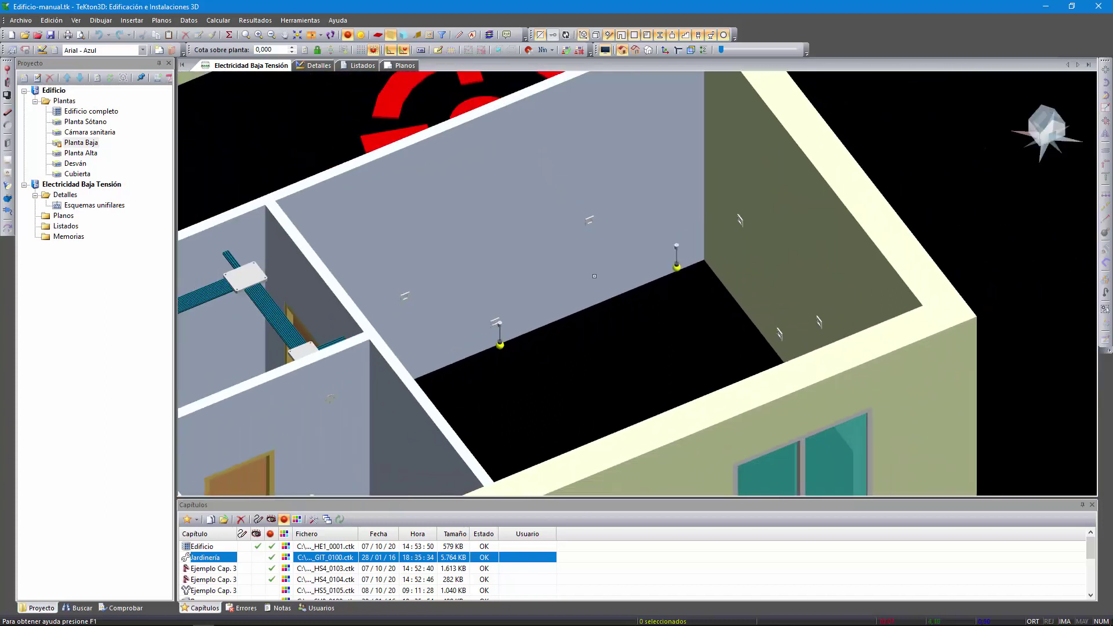
Step: Enable Representación ampliada de símbolos again in the chapter's special options and accept
{"action": "left_click", "coordinate": [189, 21]}
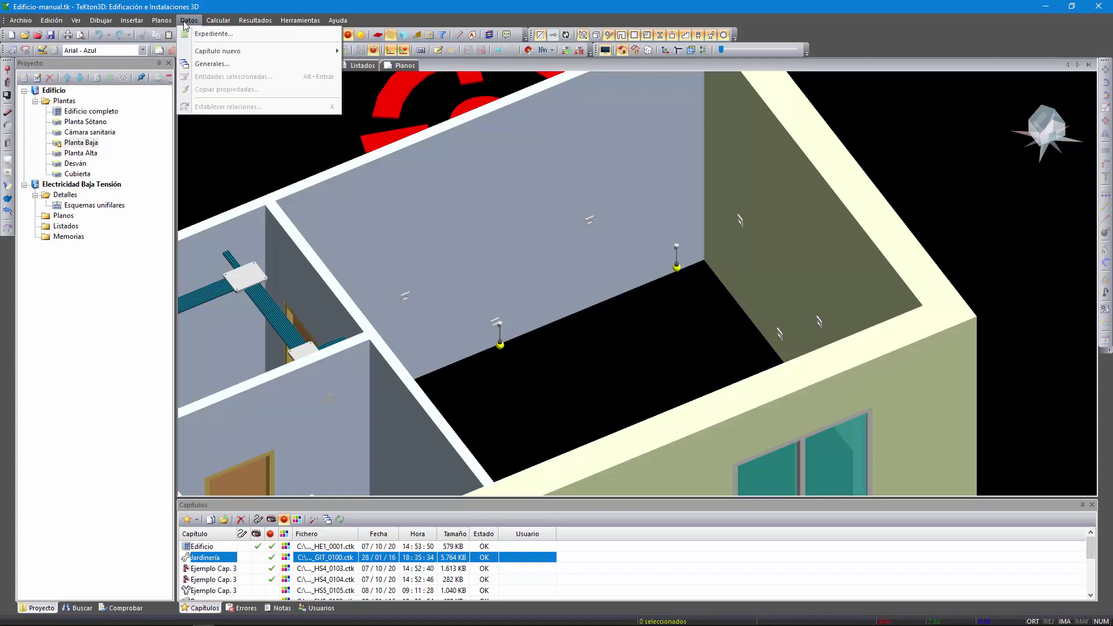
{"action": "left_click", "coordinate": [212, 64]}
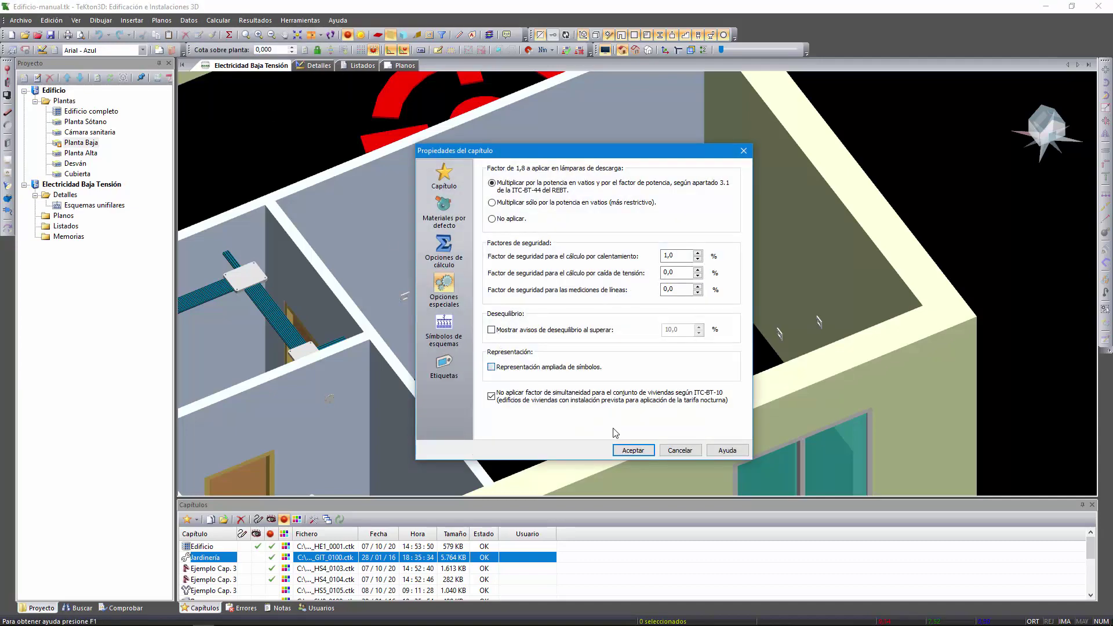
{"action": "left_click", "coordinate": [492, 367]}
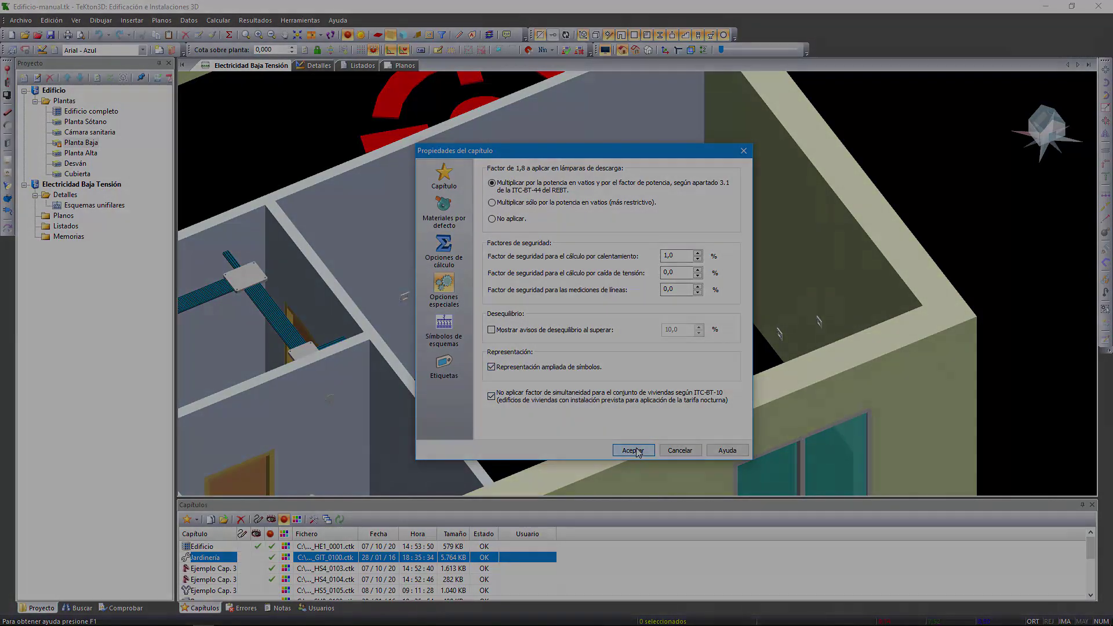
{"action": "left_click", "coordinate": [629, 452]}
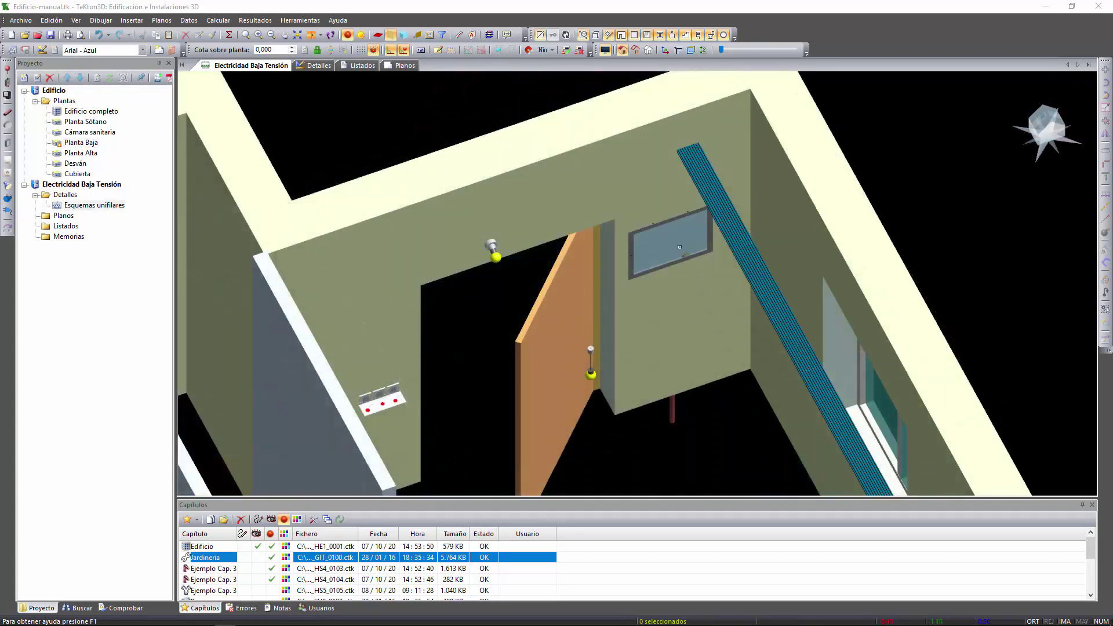
Step: Open the general panel's protection devices and examine the circuits assigned to PIA C1, PIA C2 and PIA-015
{"action": "double_click", "coordinate": [672, 250]}
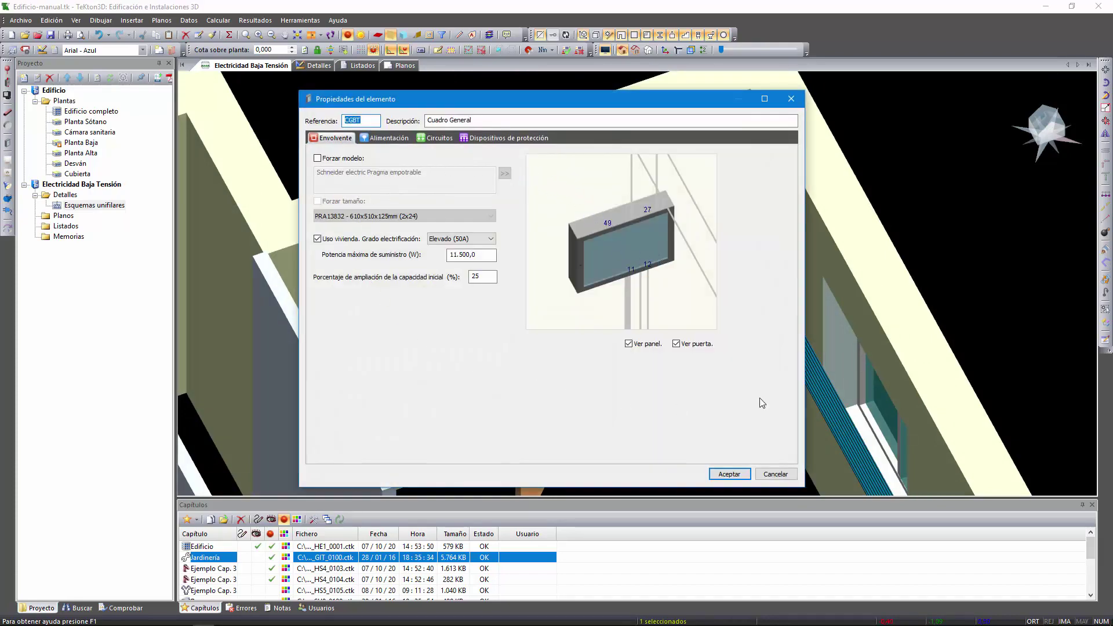
{"action": "left_click", "coordinate": [525, 139]}
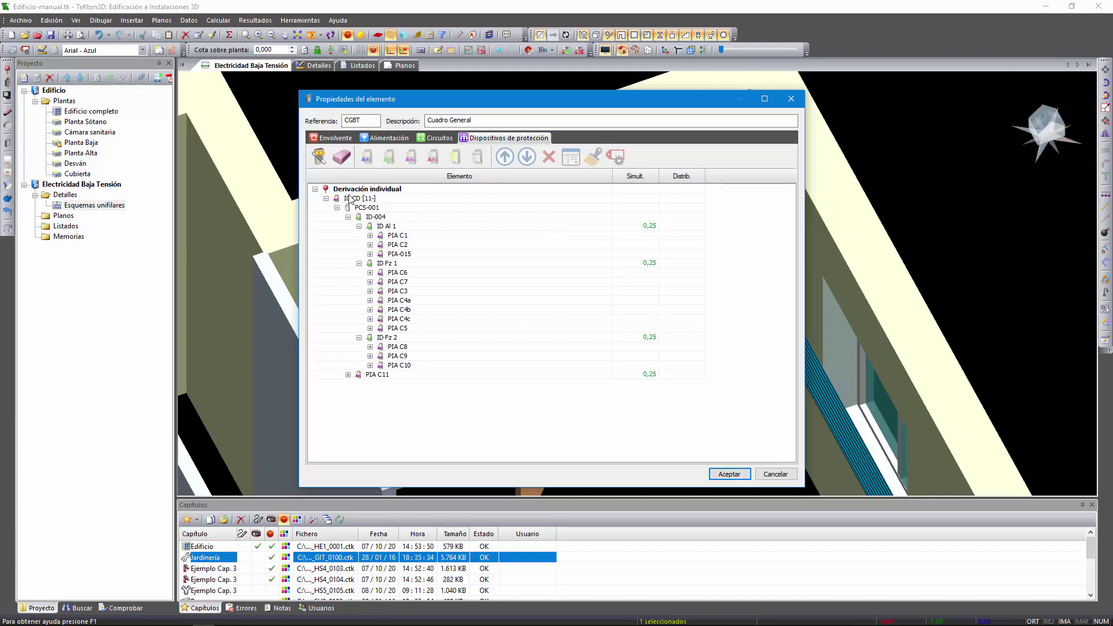
{"action": "left_click", "coordinate": [370, 254]}
{"action": "left_click", "coordinate": [370, 245]}
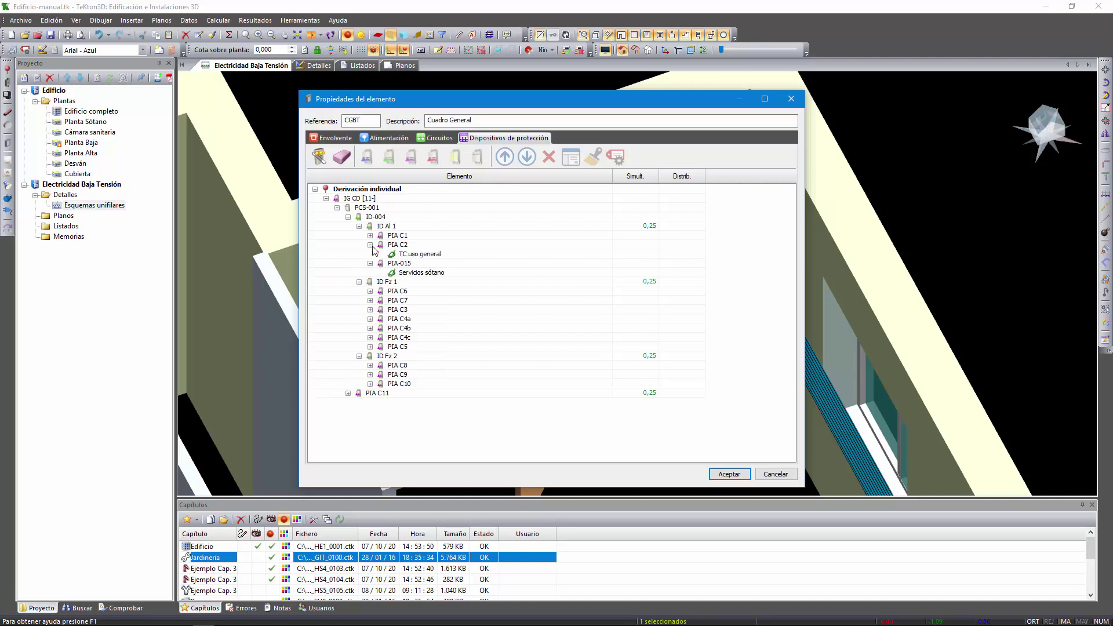
{"action": "left_click", "coordinate": [370, 235]}
{"action": "left_click", "coordinate": [419, 262]}
{"action": "left_click", "coordinate": [419, 245]}
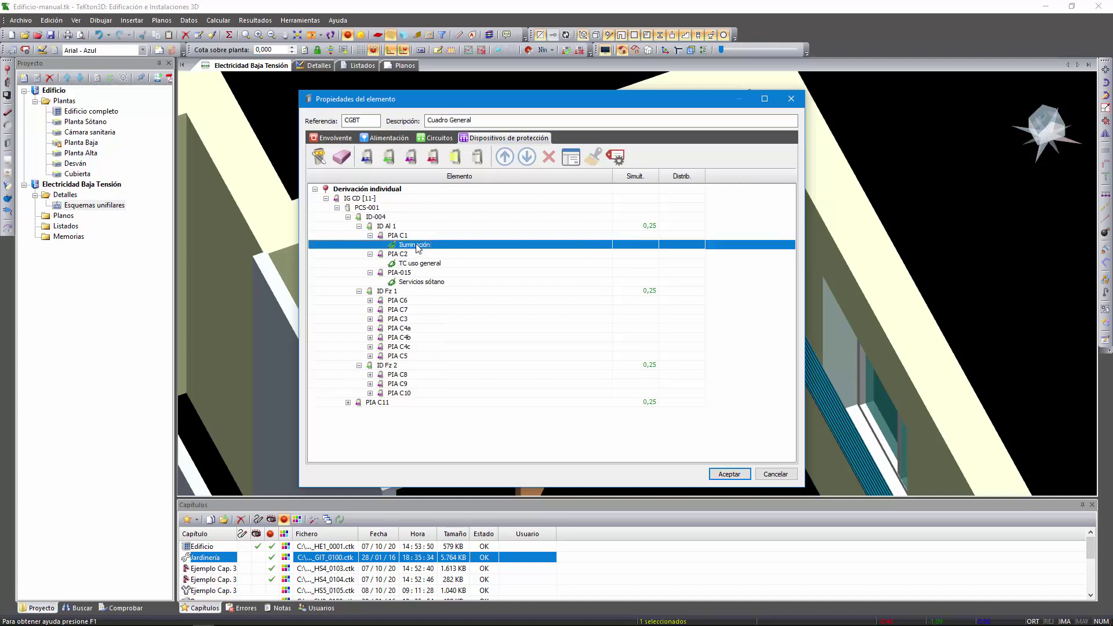
{"action": "left_click", "coordinate": [418, 281]}
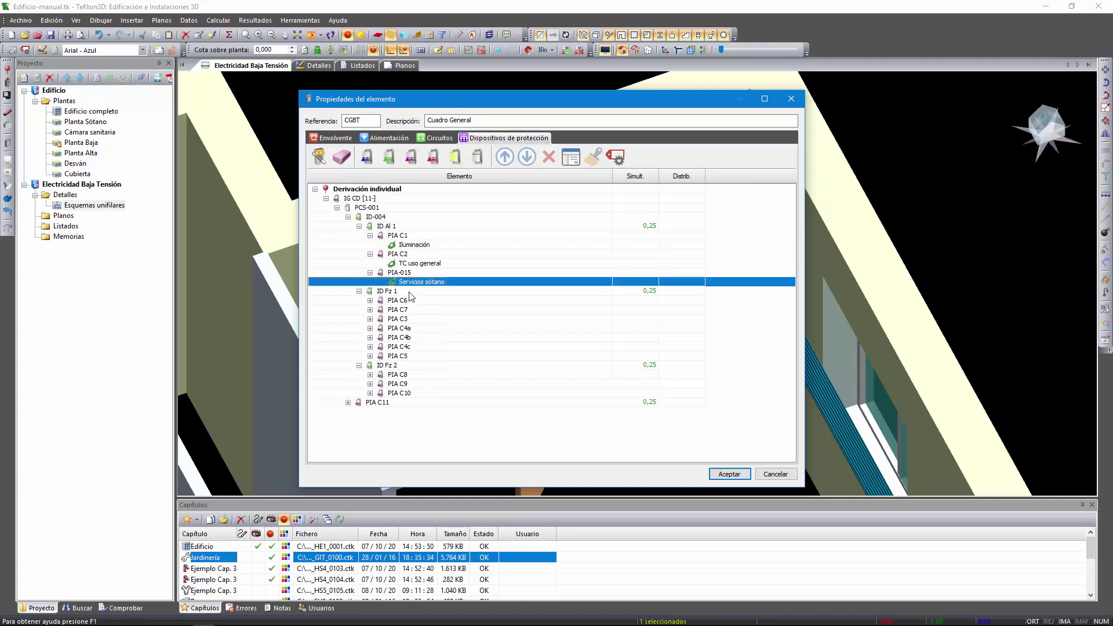
Step: Trace the protection chain from Derivación individual to Iluminación and review the automatic configuration assistant's options without applying them
{"action": "left_click", "coordinate": [380, 189]}
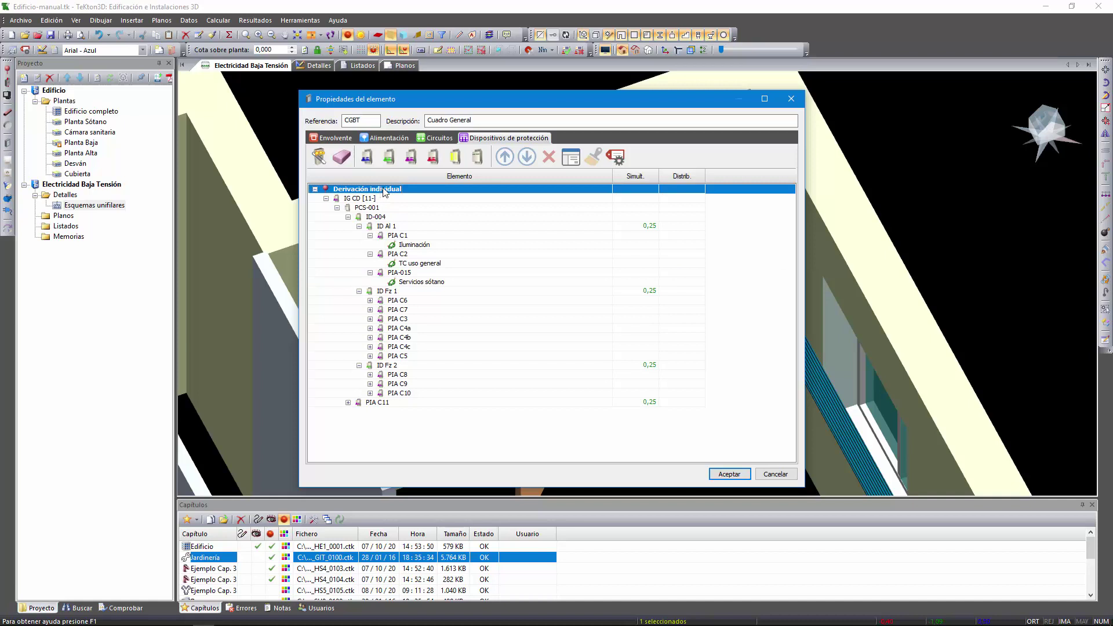
{"action": "left_click", "coordinate": [405, 246]}
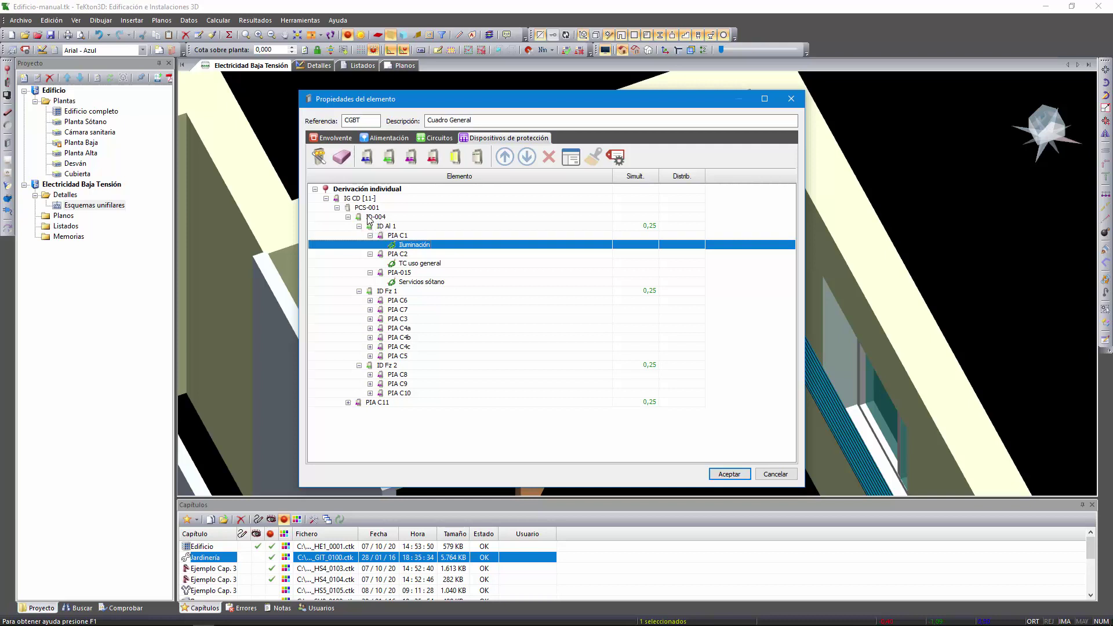
{"action": "left_click", "coordinate": [319, 164]}
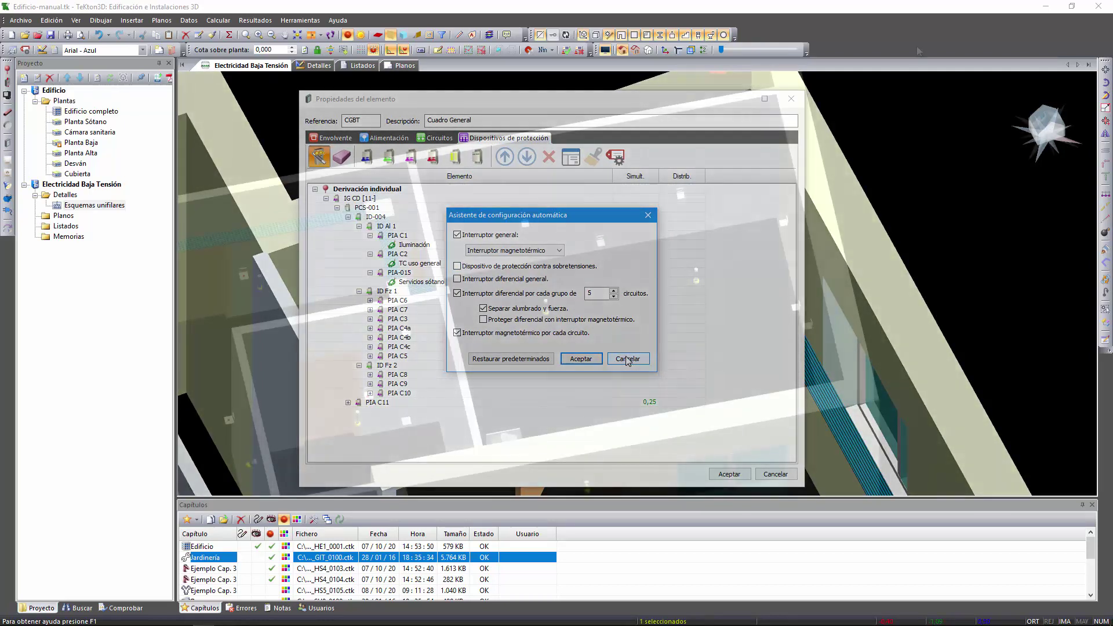
{"action": "left_click", "coordinate": [628, 359]}
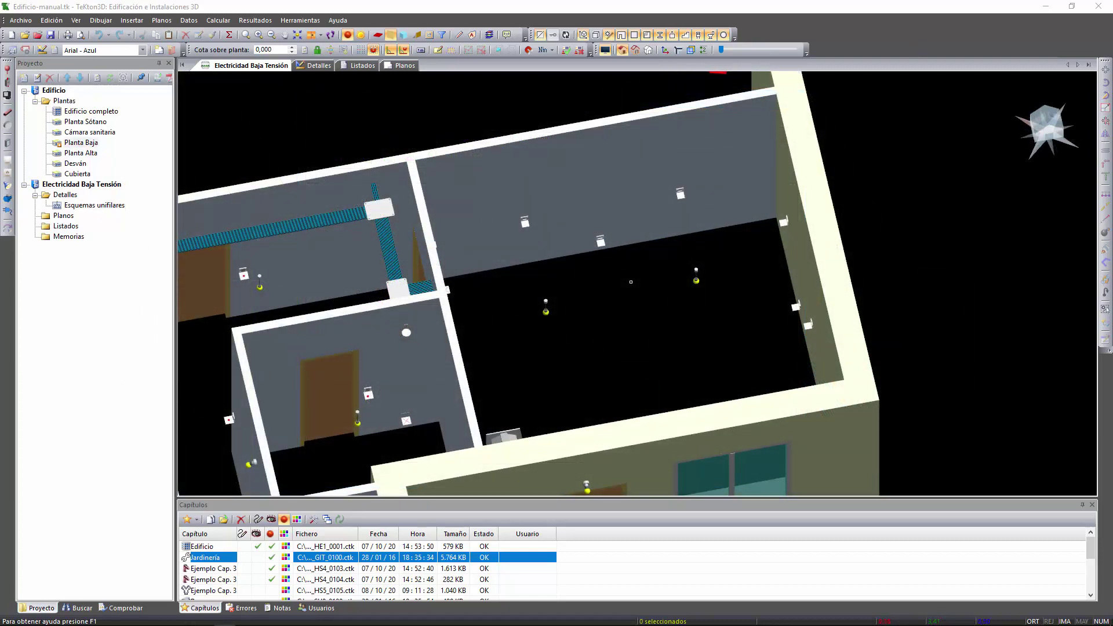
Step: Run the calculation of the low-voltage installation and close its process report
{"action": "left_click", "coordinate": [229, 35]}
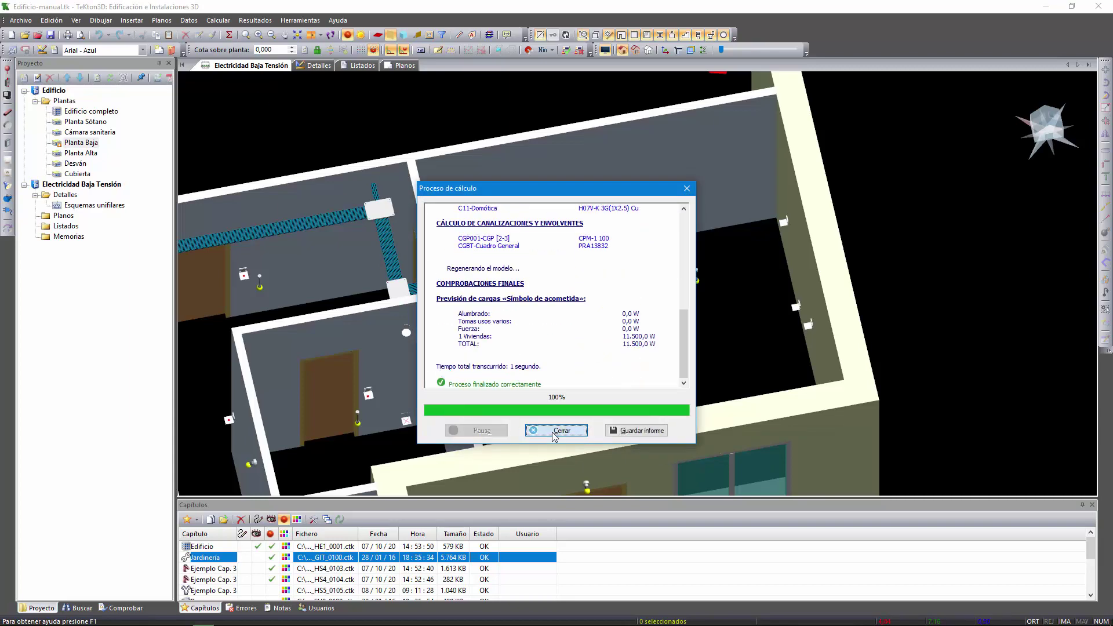
{"action": "left_click", "coordinate": [553, 431]}
Step: Display the electrical installation of Edificio completo in 3D with the building's architecture hidden
{"action": "left_click", "coordinate": [84, 111]}
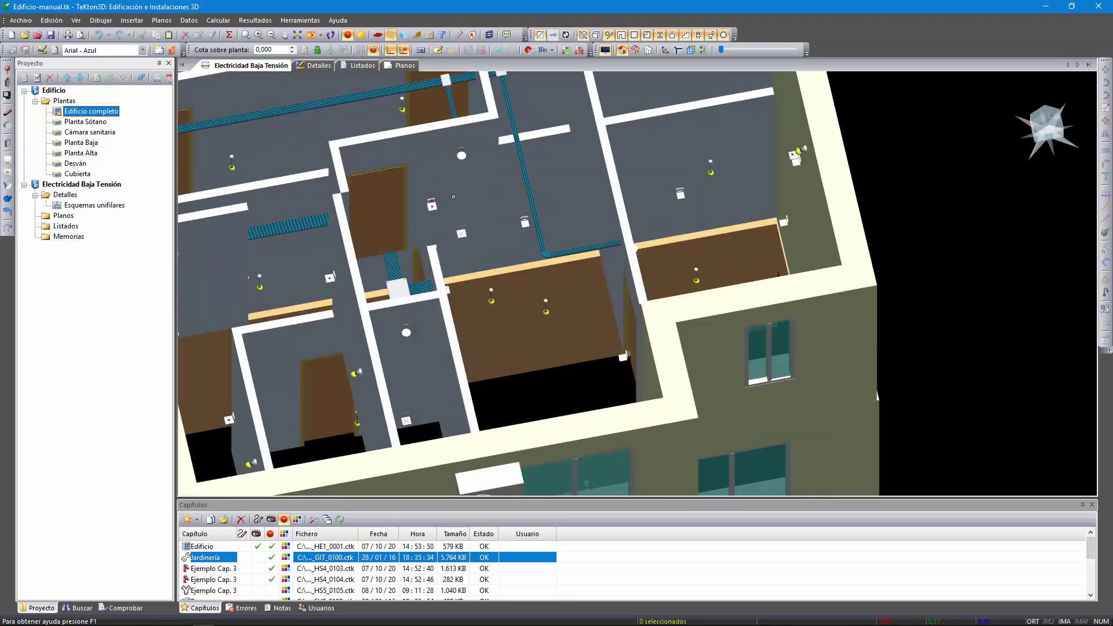
{"action": "left_click", "coordinate": [390, 36]}
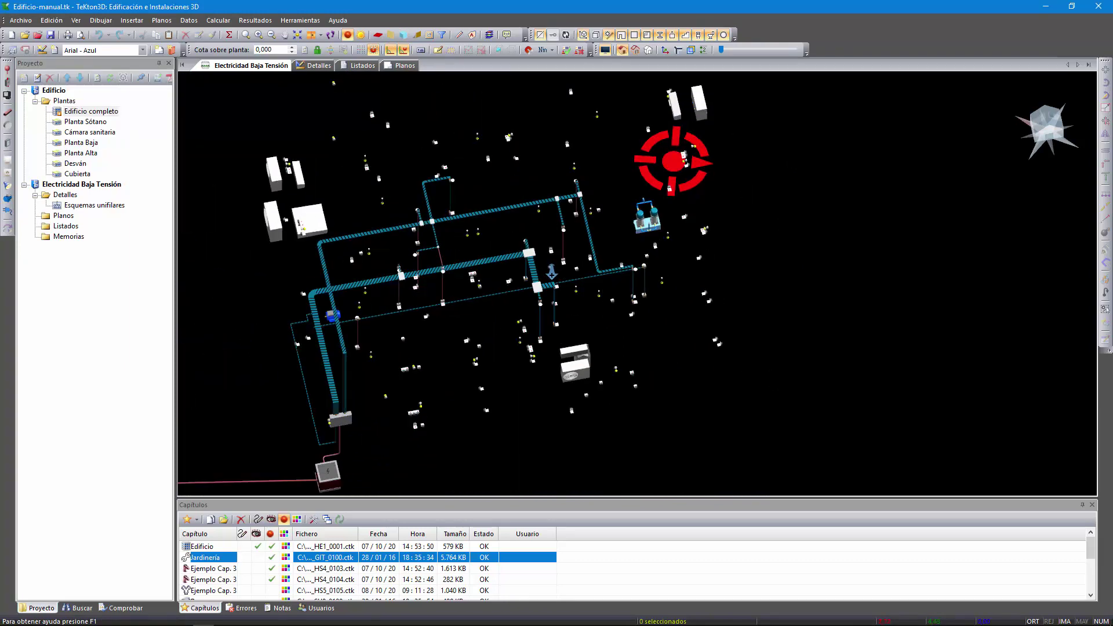
{"action": "middle_click_drag", "start_coordinate": [527, 250], "coordinate": [597, 252]}
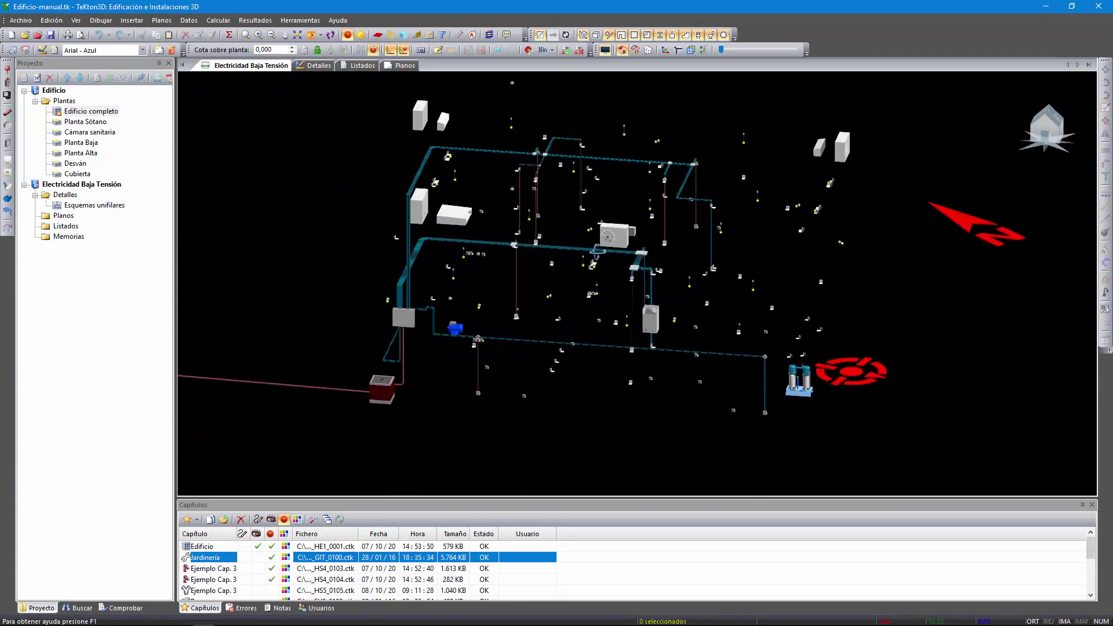
Step: Expand the supply check tree from the Símbolo de acometida down to IG CD and locate that switch in the model
{"action": "left_click", "coordinate": [122, 609]}
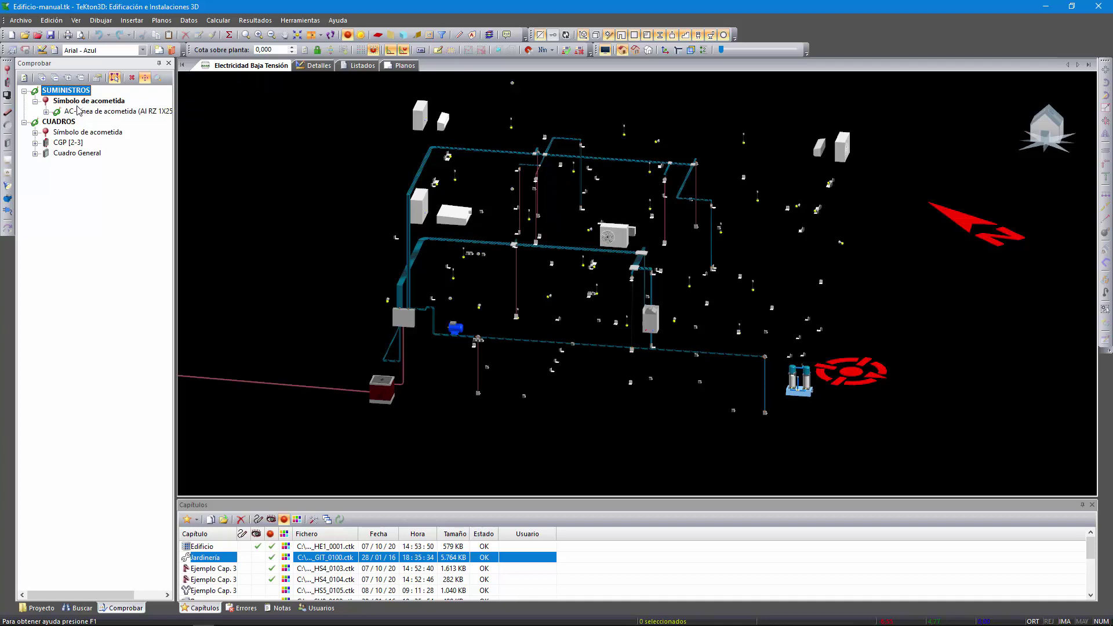
{"action": "left_click", "coordinate": [45, 111]}
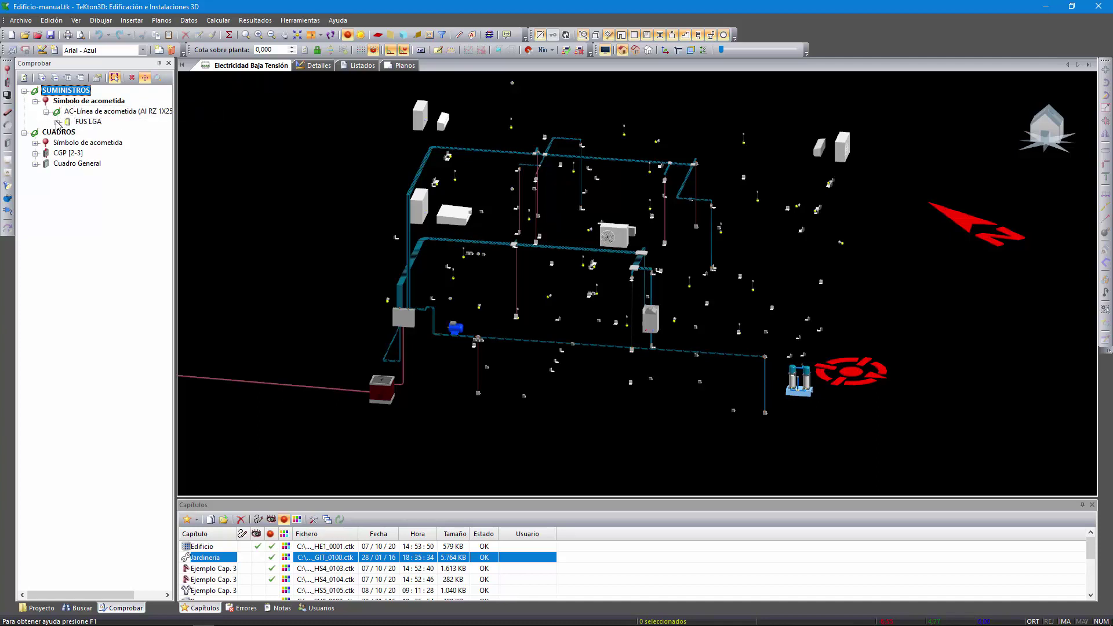
{"action": "left_click", "coordinate": [57, 122]}
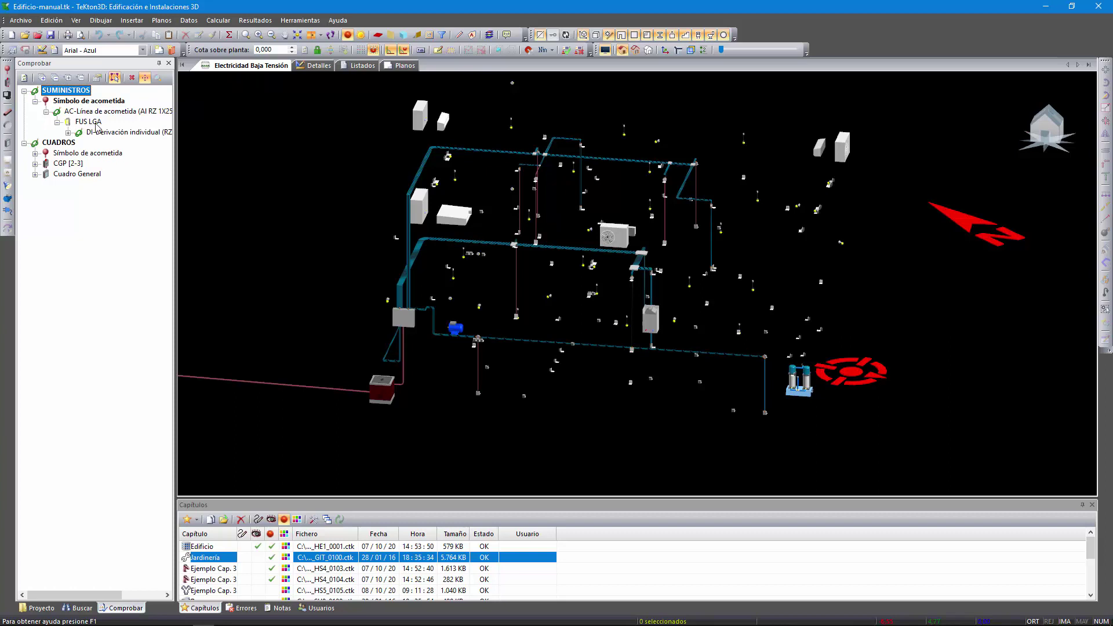
{"action": "left_click", "coordinate": [69, 133]}
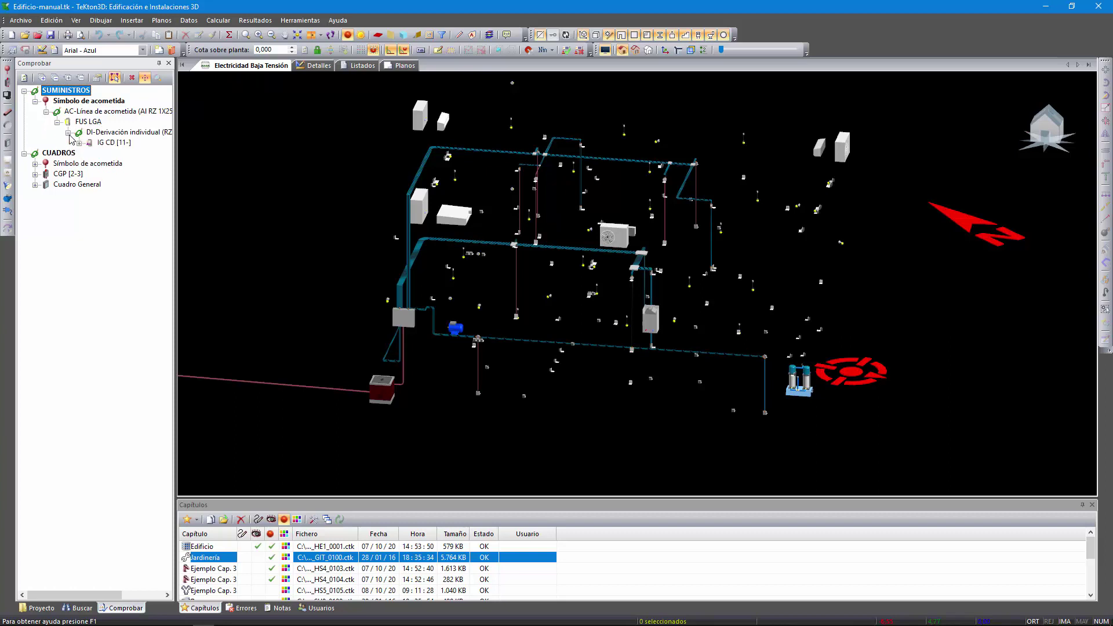
{"action": "left_click", "coordinate": [79, 142]}
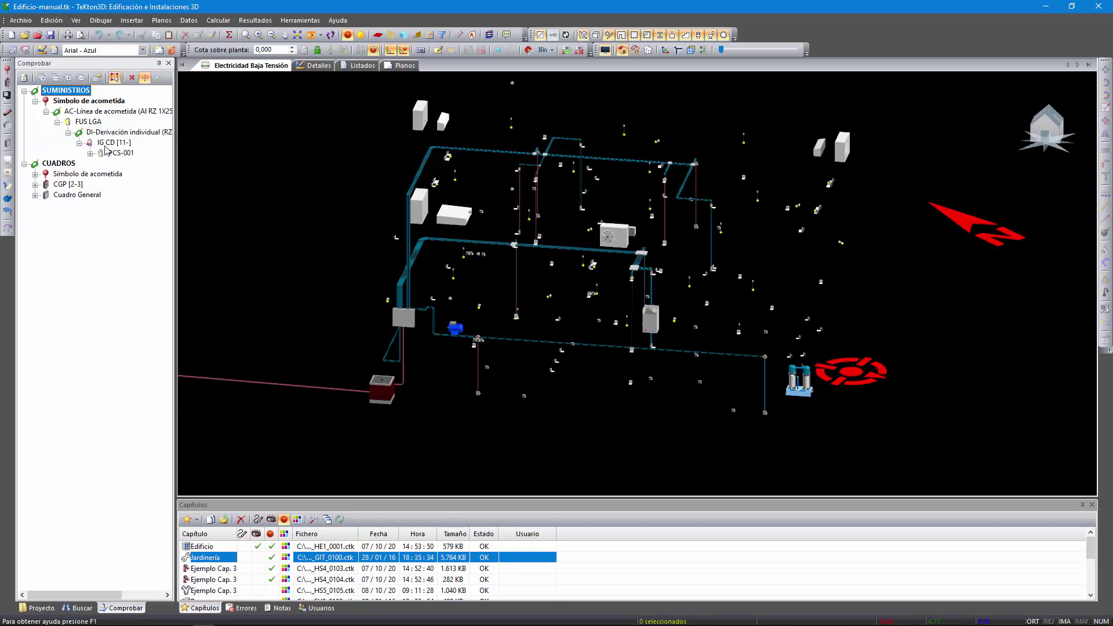
{"action": "left_click", "coordinate": [111, 144]}
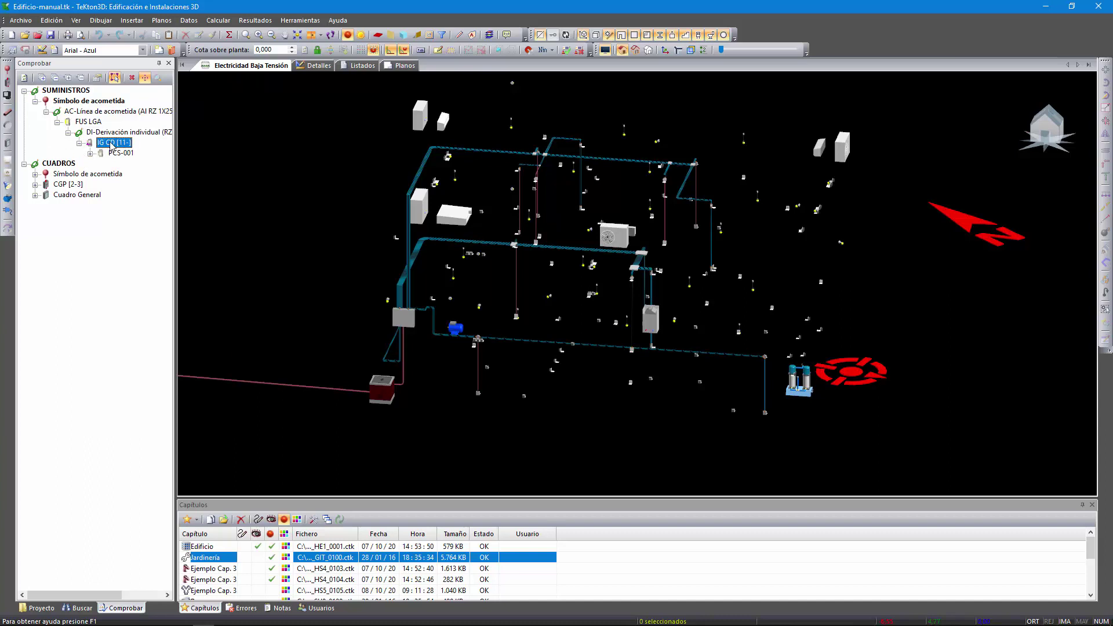
Step: Expand PCS-001, ID-004, ID Al 1 and PIA C1 down to C1-Iluminación and locate its second receptor in the model
{"action": "left_click", "coordinate": [90, 154]}
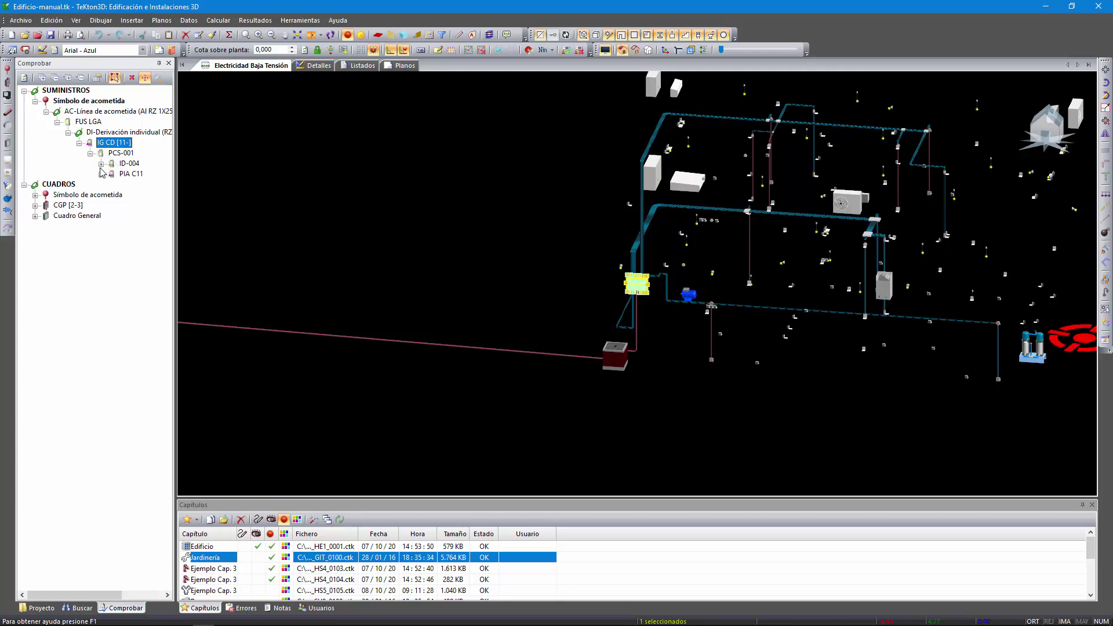
{"action": "left_click", "coordinate": [101, 163]}
{"action": "left_click", "coordinate": [112, 174]}
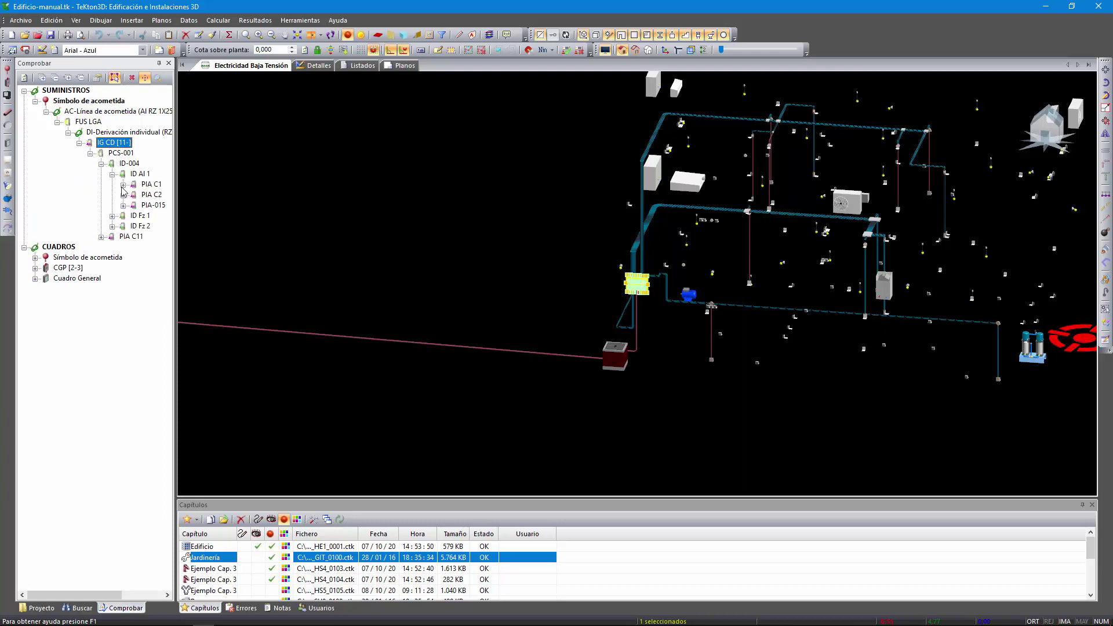
{"action": "left_click", "coordinate": [124, 184]}
{"action": "left_click", "coordinate": [134, 195]}
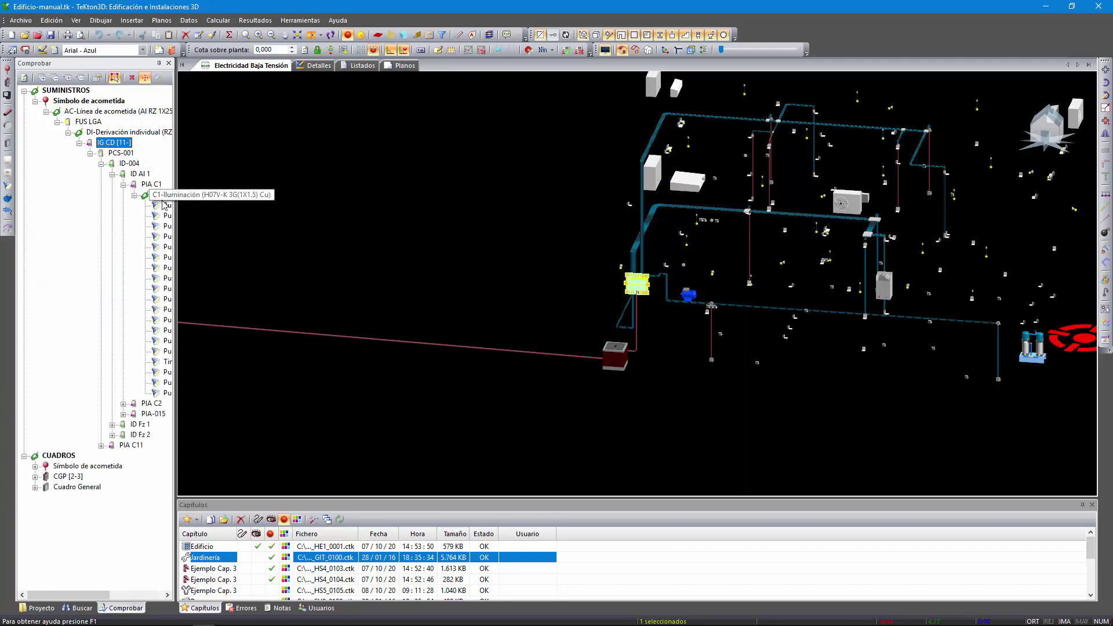
{"action": "left_click", "coordinate": [169, 226]}
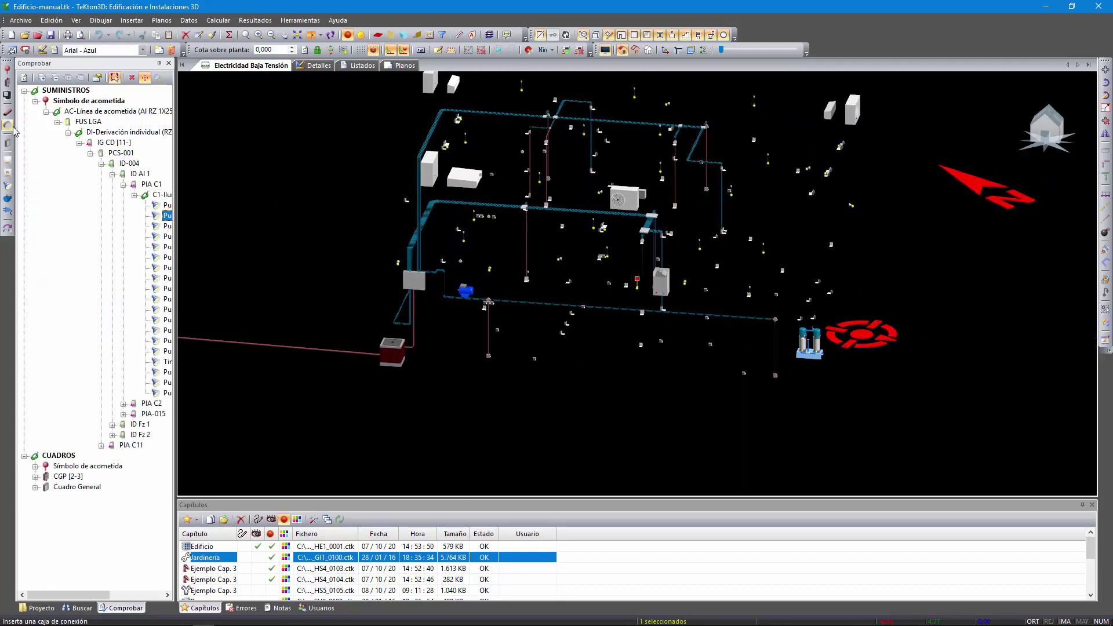
Step: Collapse the Símbolo de acometida supply branch, list the Cuadro General's circuits and locate that panel in the model
{"action": "left_click", "coordinate": [35, 100]}
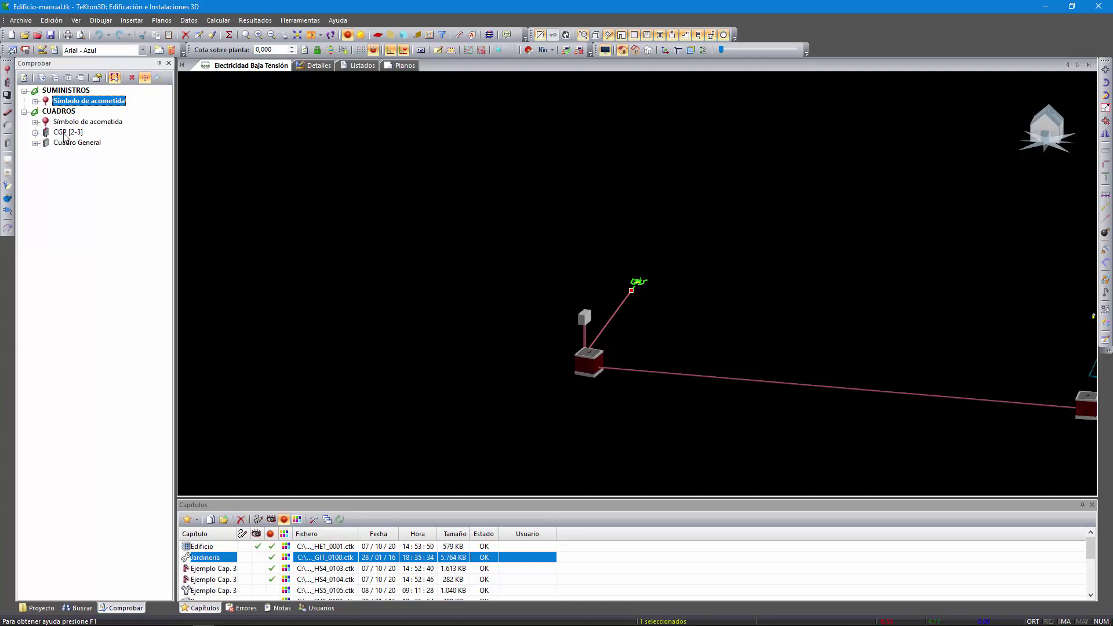
{"action": "left_click", "coordinate": [35, 142]}
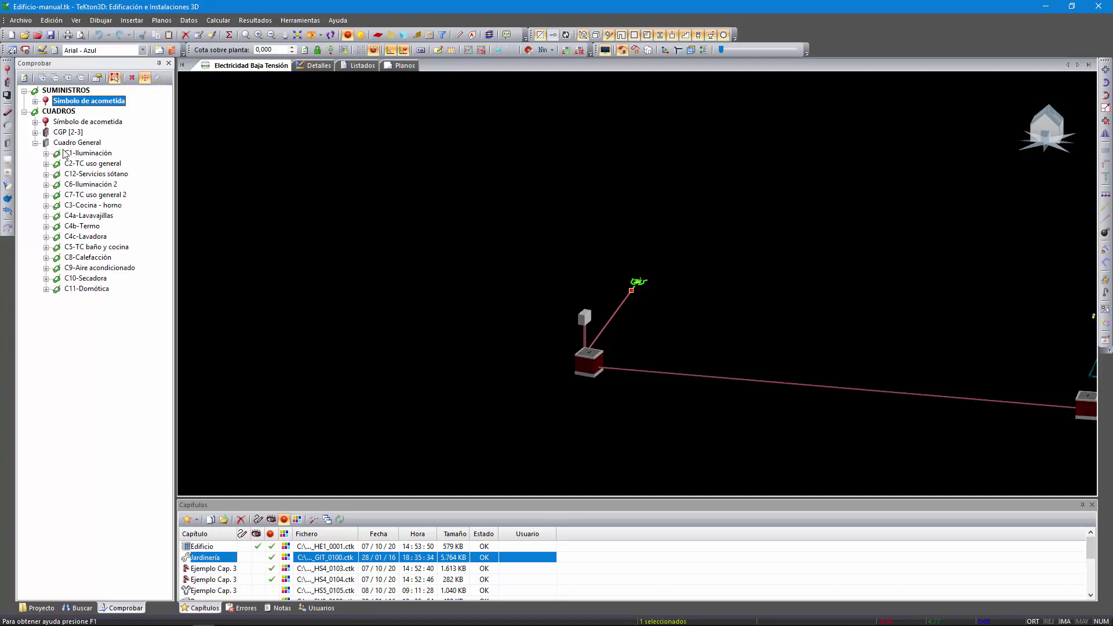
{"action": "left_click", "coordinate": [74, 145]}
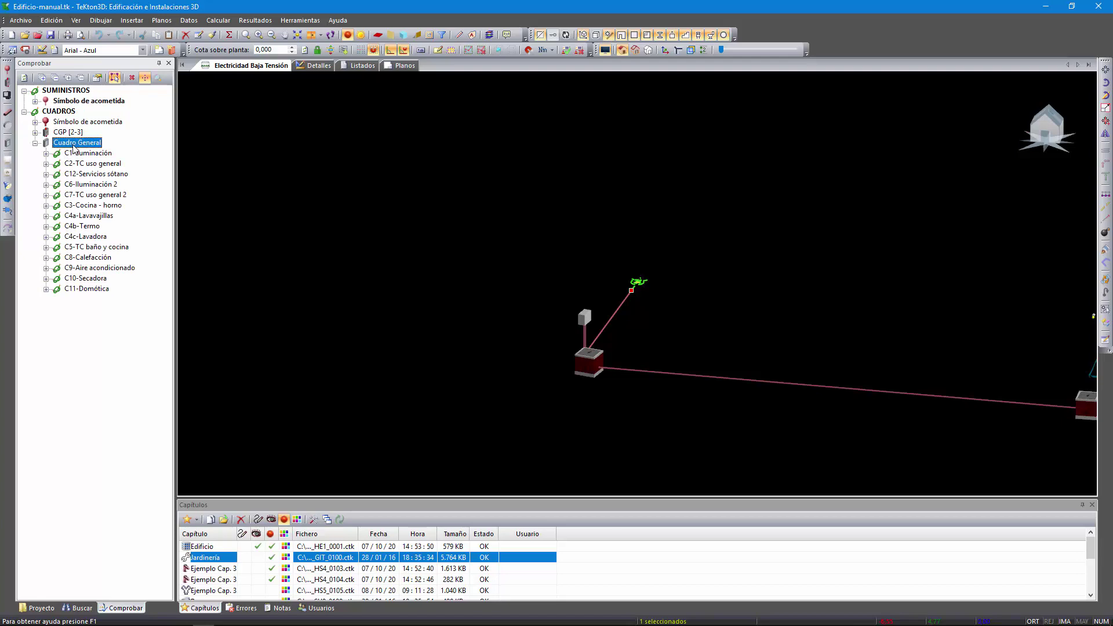
{"action": "middle_click_drag", "start_coordinate": [667, 352], "coordinate": [510, 395], "text": "shift"}
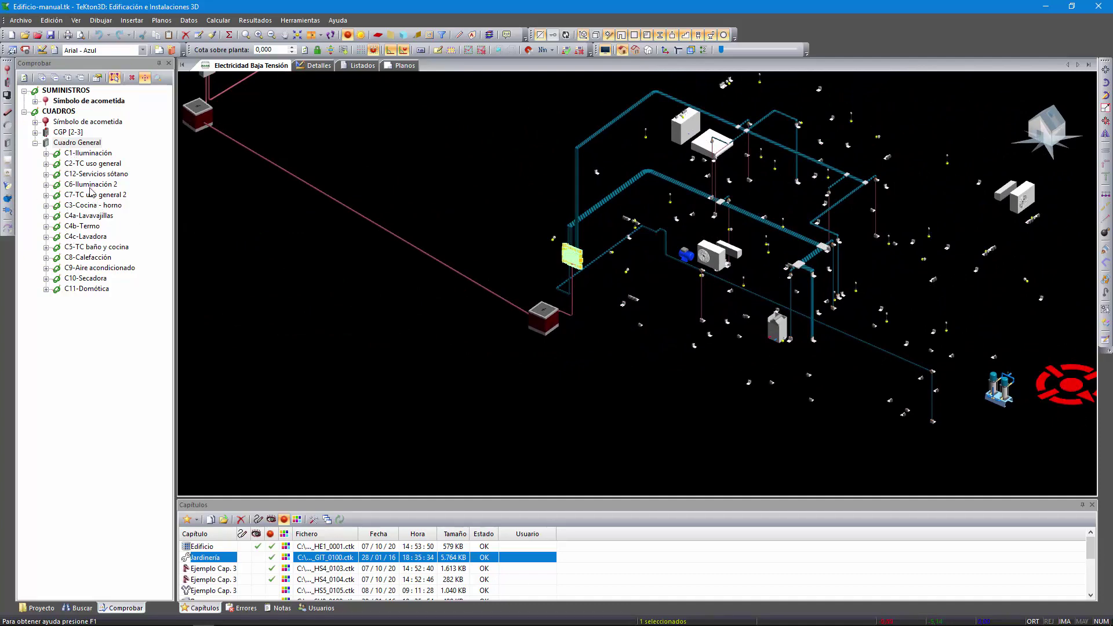
Step: Highlight circuits C1-Iluminación and C7-TC uso general 2 in the model and examine their routes and connected receptors
{"action": "left_click", "coordinate": [90, 154]}
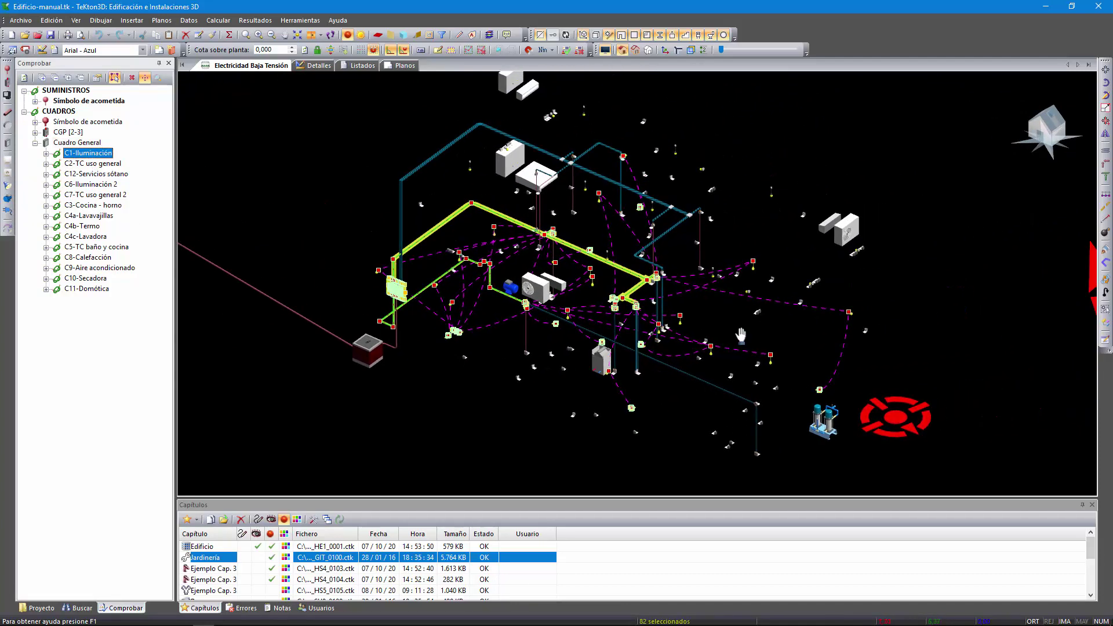
{"action": "middle_click_drag", "start_coordinate": [741, 336], "coordinate": [760, 318], "text": "shift"}
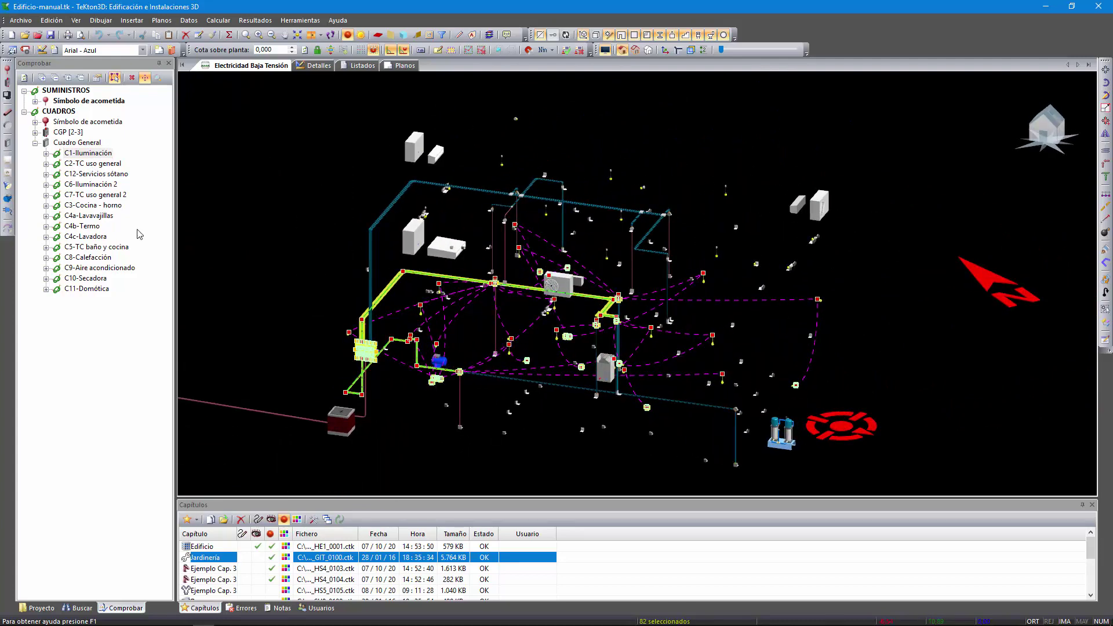
{"action": "left_click", "coordinate": [96, 195]}
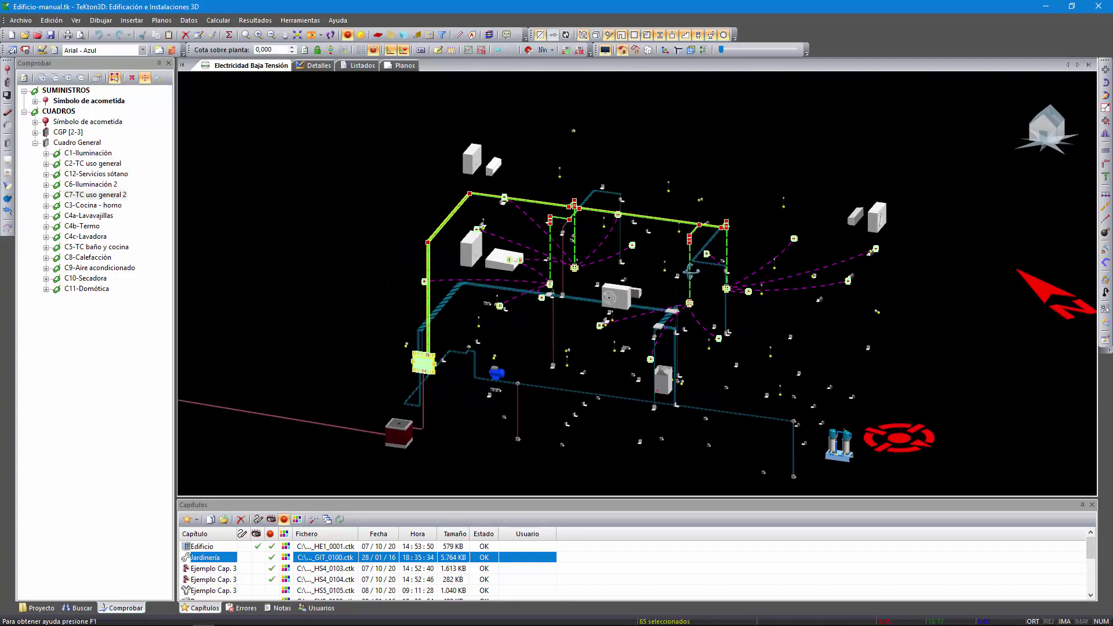
{"action": "middle_click_drag", "start_coordinate": [686, 290], "coordinate": [655, 262], "text": "shift"}
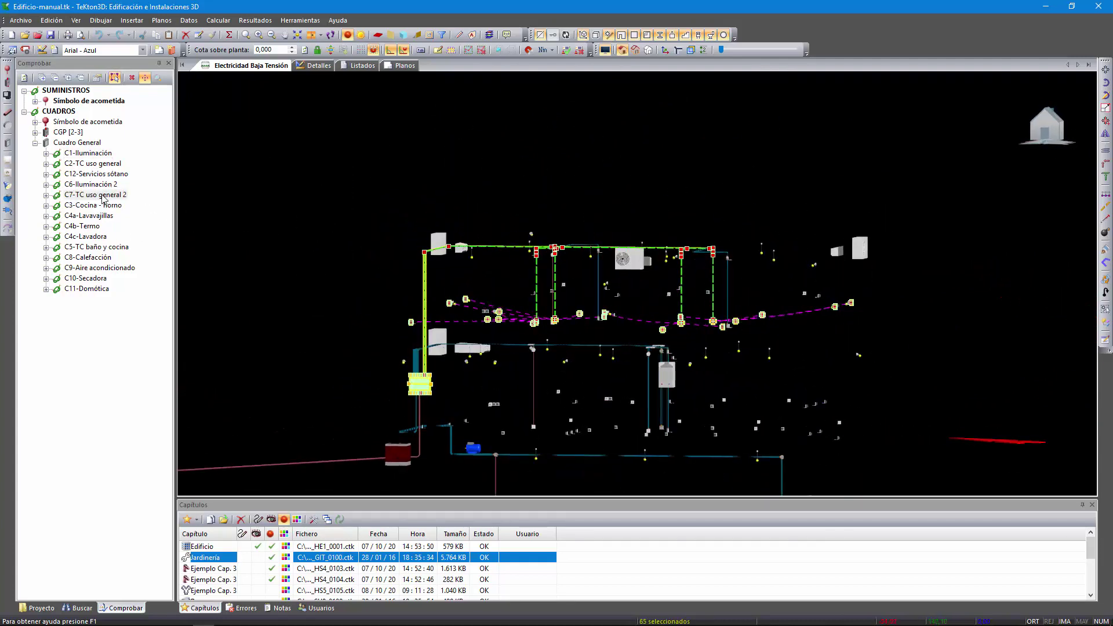
Step: Highlight circuits C2-TC uso general, C5-TC baño y cocina and C8-Calefacción in turn to examine their routes in the model
{"action": "left_click", "coordinate": [99, 163]}
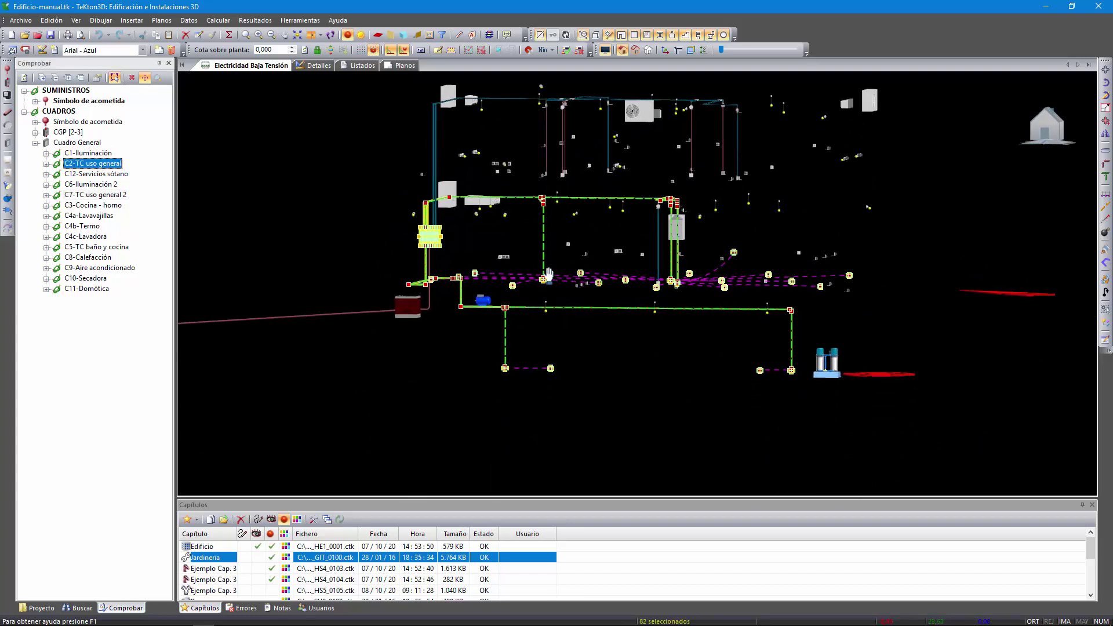
{"action": "mouse_move", "coordinate": [549, 274]}
{"action": "middle_mouse_down", "text": "shift"}
{"action": "mouse_move", "coordinate": [540, 291]}
{"action": "mouse_move", "coordinate": [552, 282]}
{"action": "middle_mouse_up", "text": "shift"}
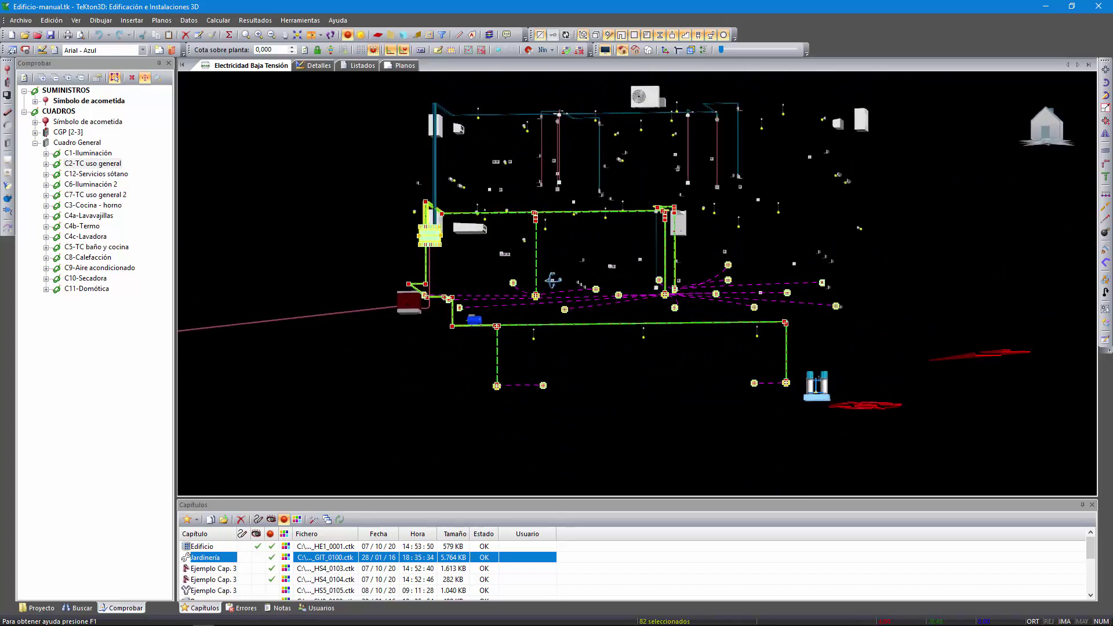
{"action": "left_click", "coordinate": [100, 249]}
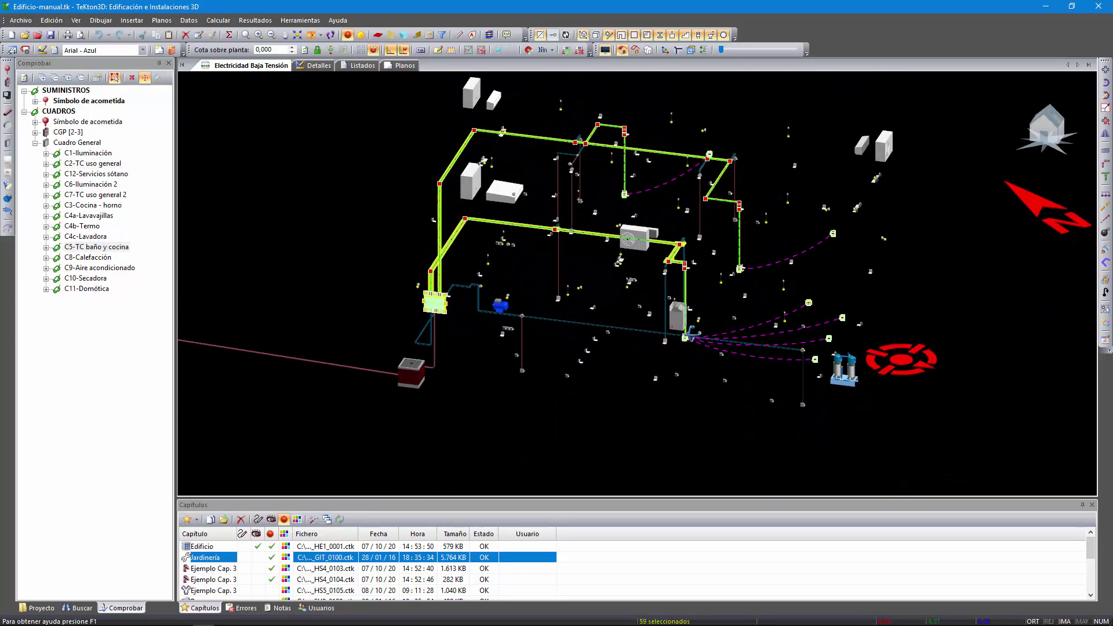
{"action": "left_click", "coordinate": [109, 259]}
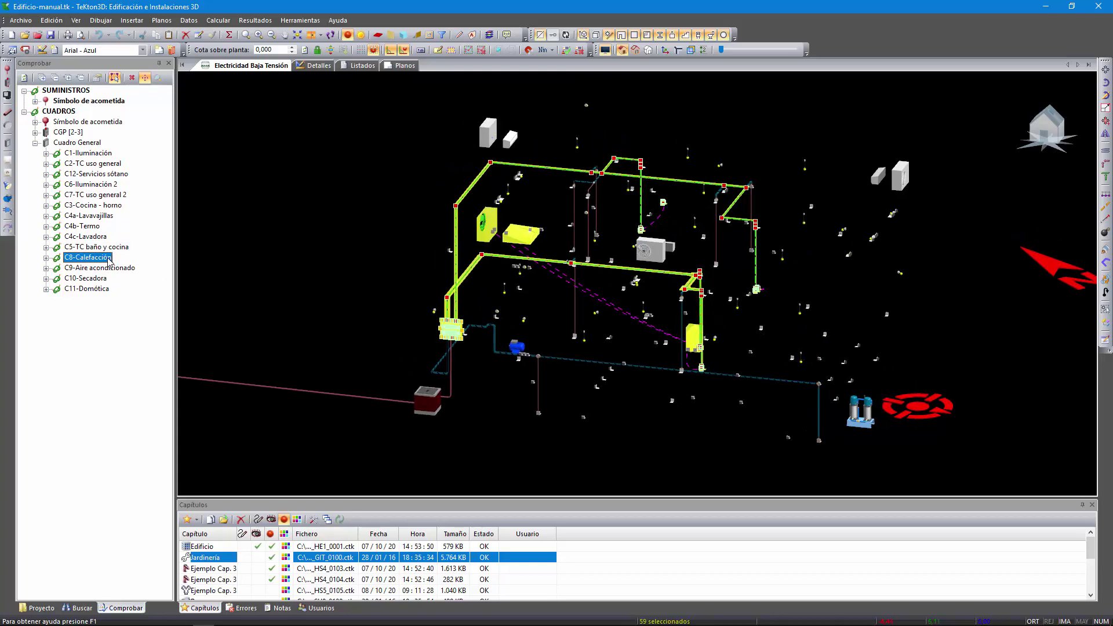
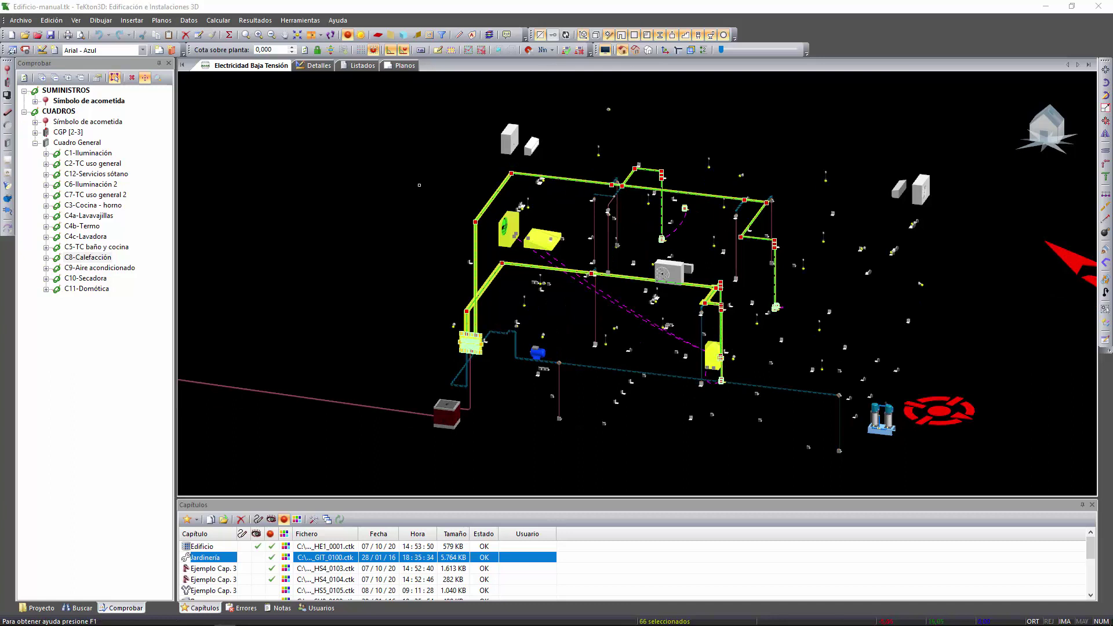
Step: Clear the model selection and search the Electricidad Baja Tensión chapter by circuit for Cuadro General: C3-Cocina - horno
{"action": "left_click", "coordinate": [405, 187]}
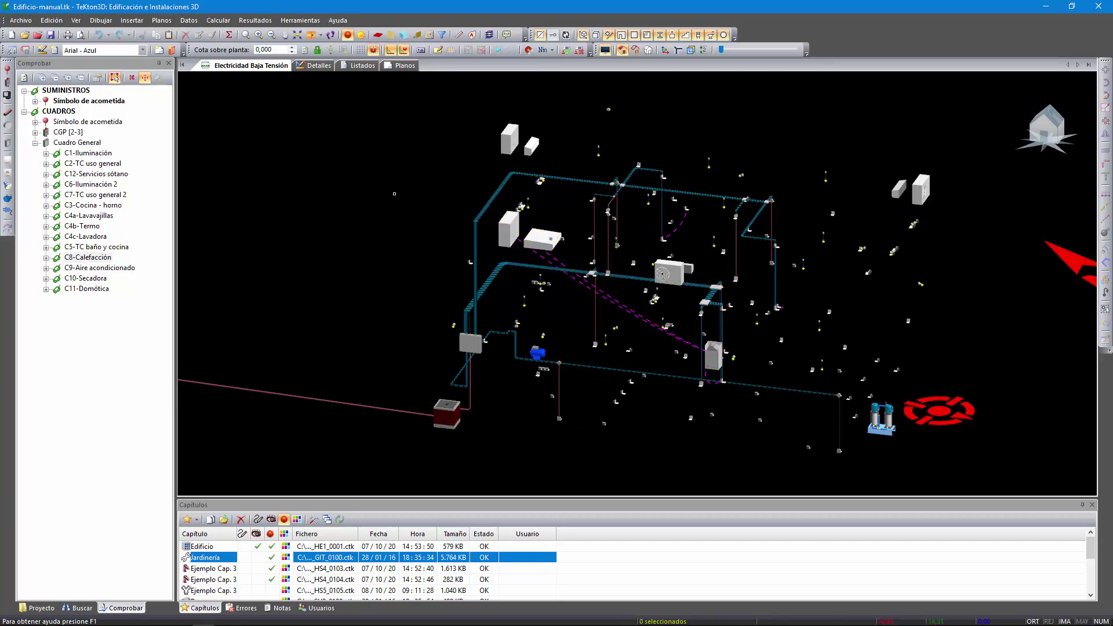
{"action": "left_click", "coordinate": [80, 608]}
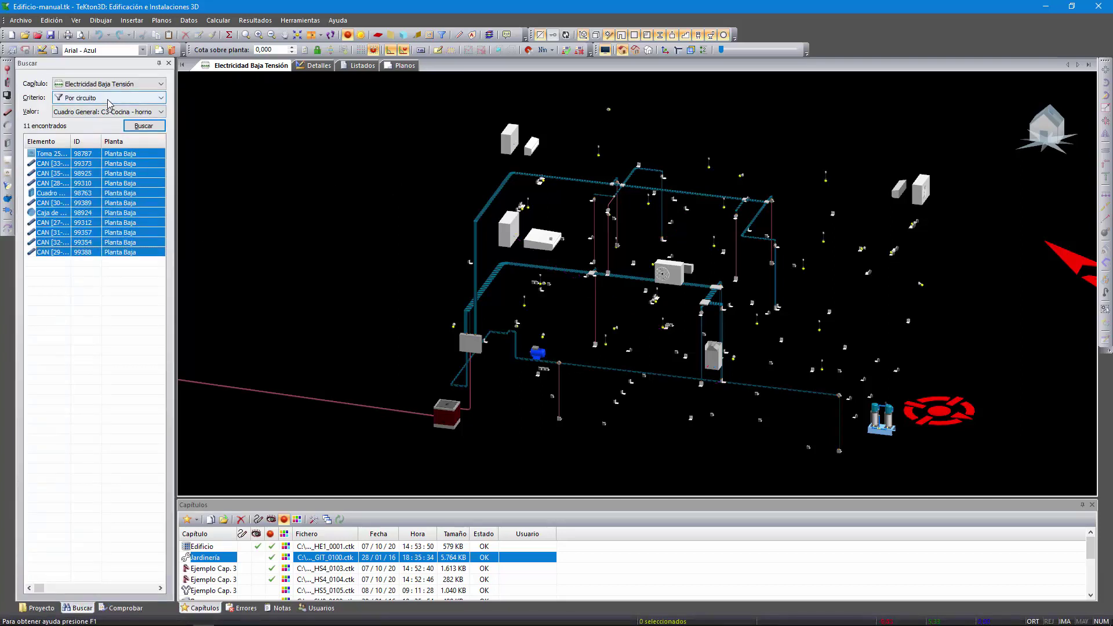
{"action": "left_click", "coordinate": [110, 98]}
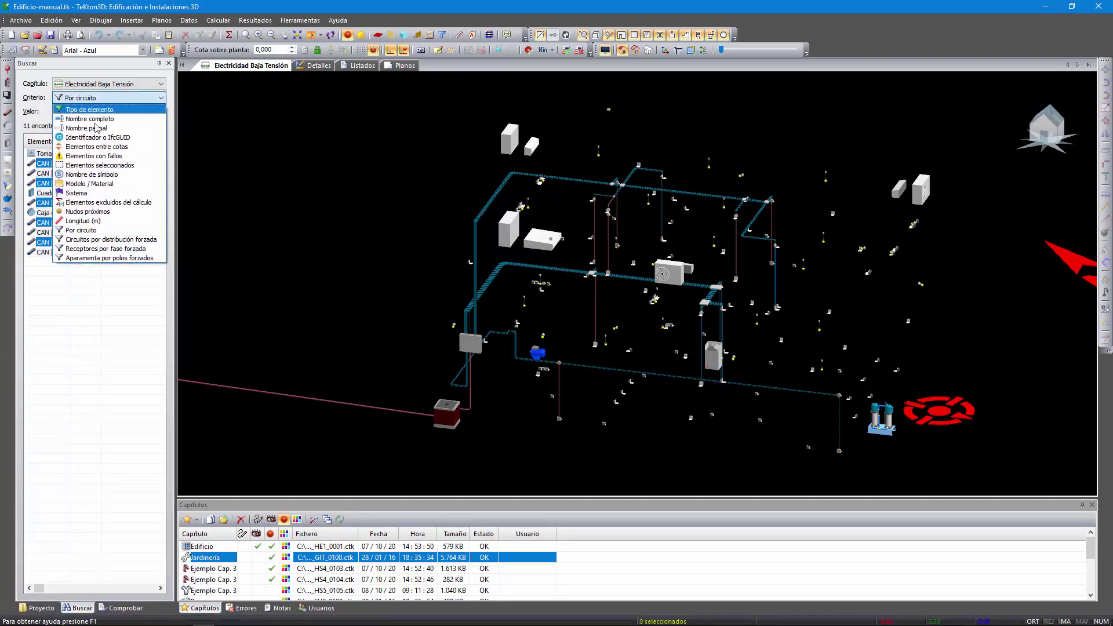
{"action": "left_click", "coordinate": [91, 230]}
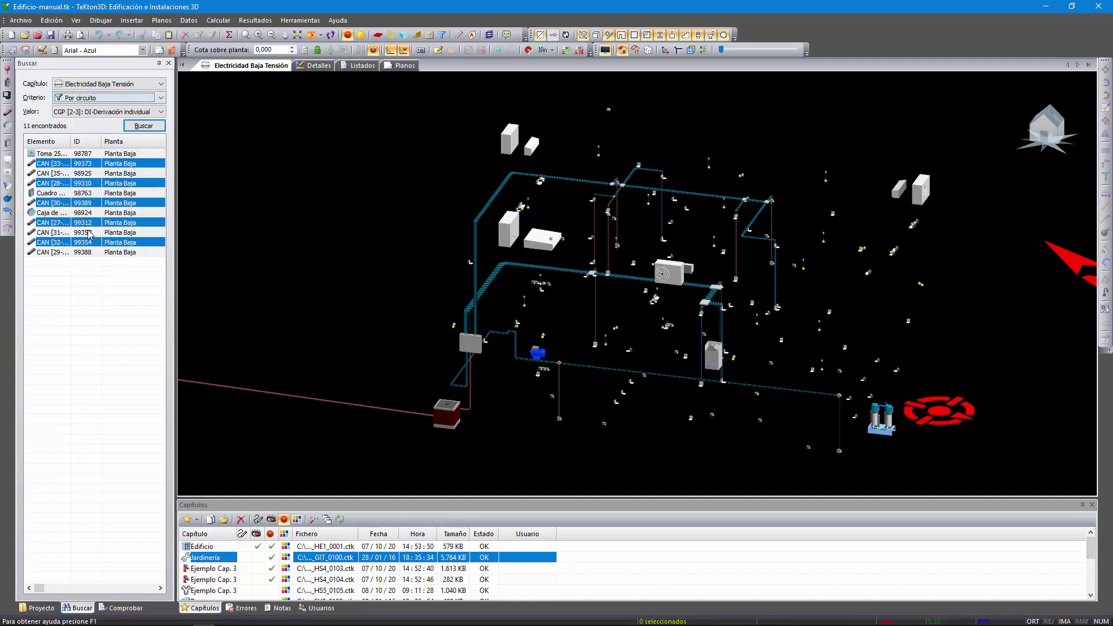
{"action": "left_click", "coordinate": [98, 112]}
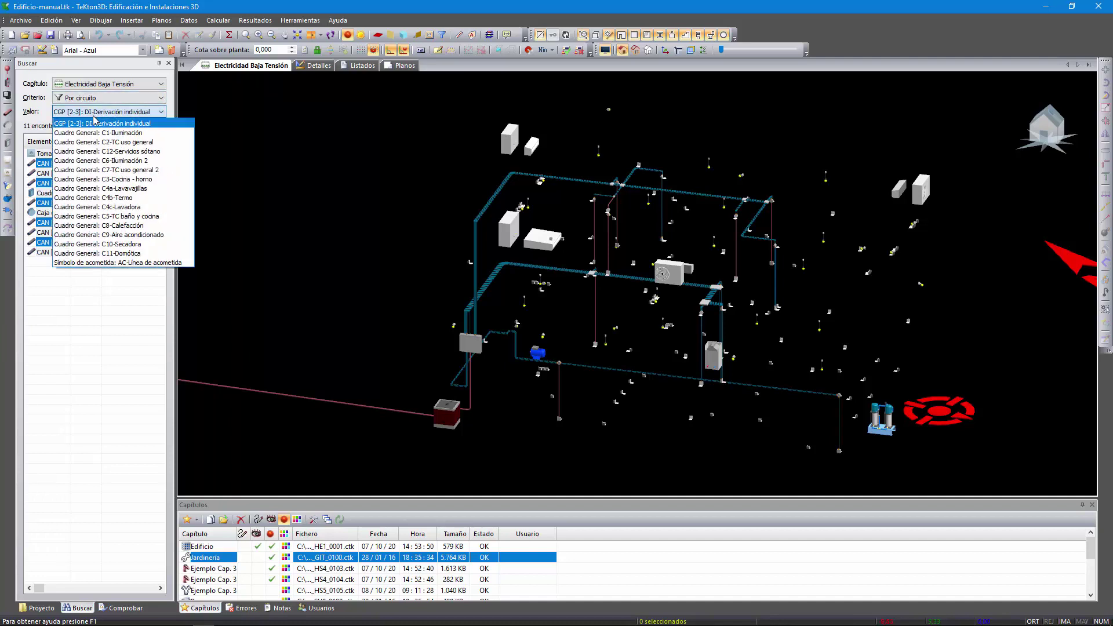
{"action": "left_click", "coordinate": [99, 179]}
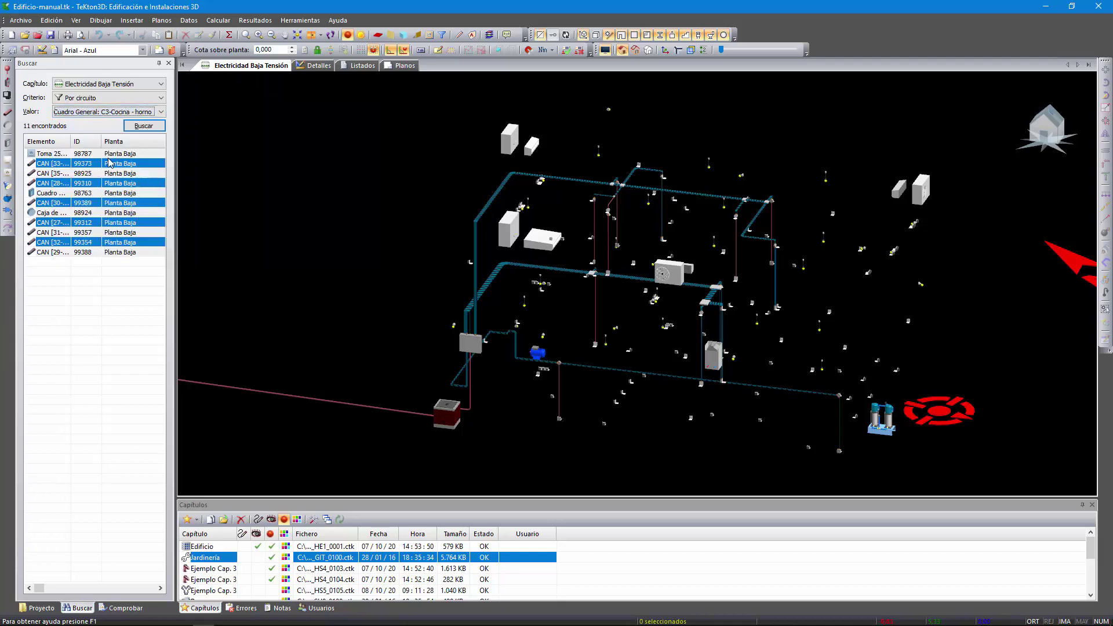
{"action": "left_click", "coordinate": [140, 126]}
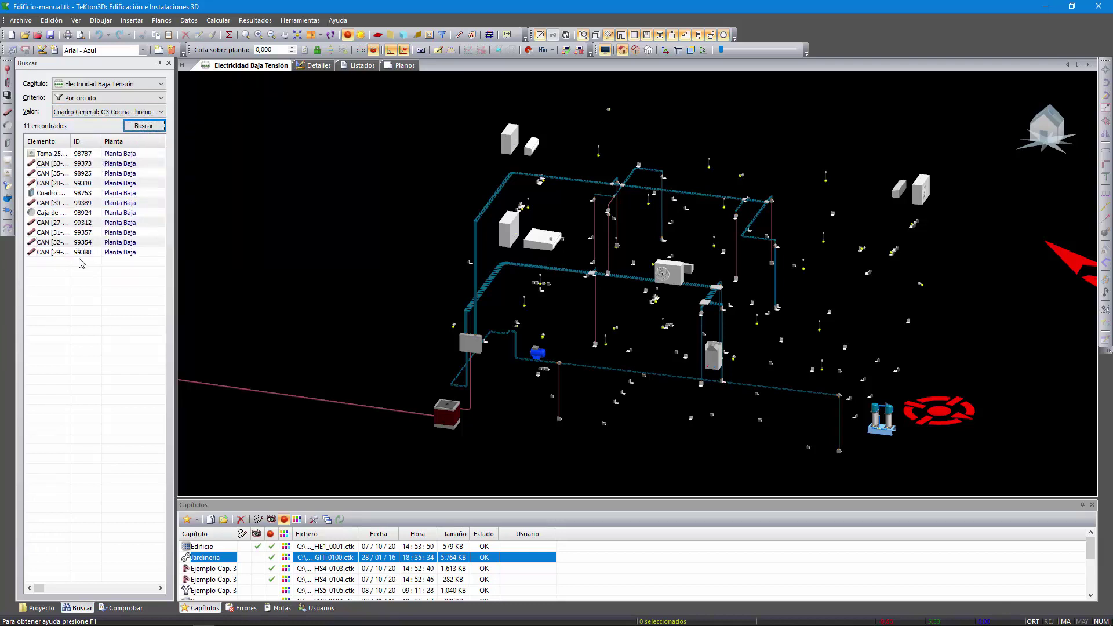
Step: Locate the found socket, conduits, panel and junction box one by one in the model, and select all the results together
{"action": "left_click", "coordinate": [66, 161]}
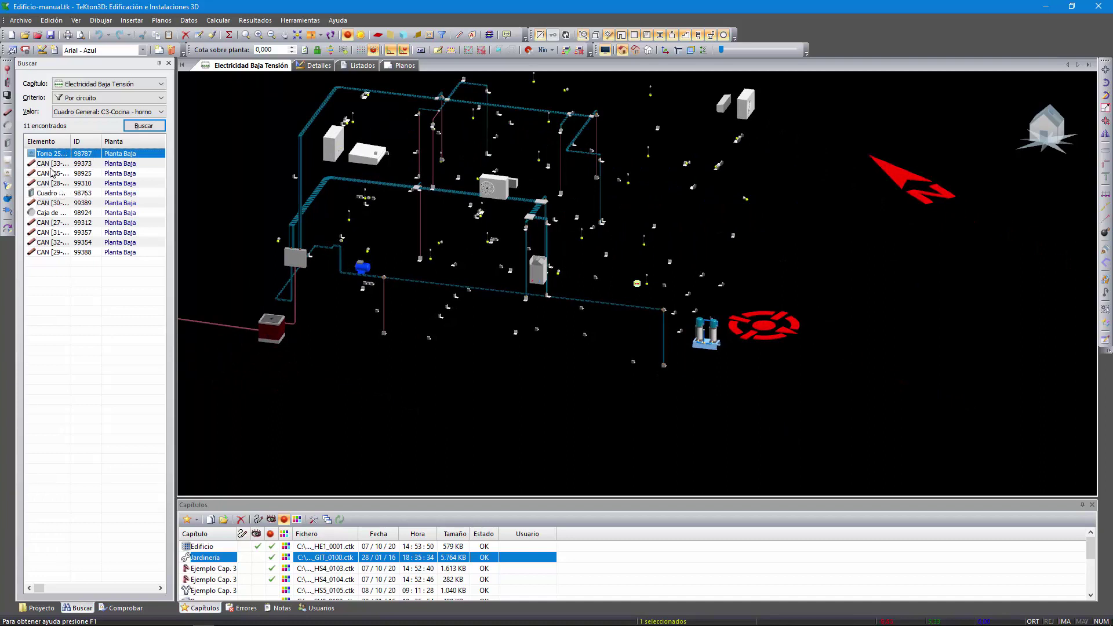
{"action": "left_click", "coordinate": [52, 165]}
{"action": "left_click", "coordinate": [51, 173]}
{"action": "left_click", "coordinate": [52, 192]}
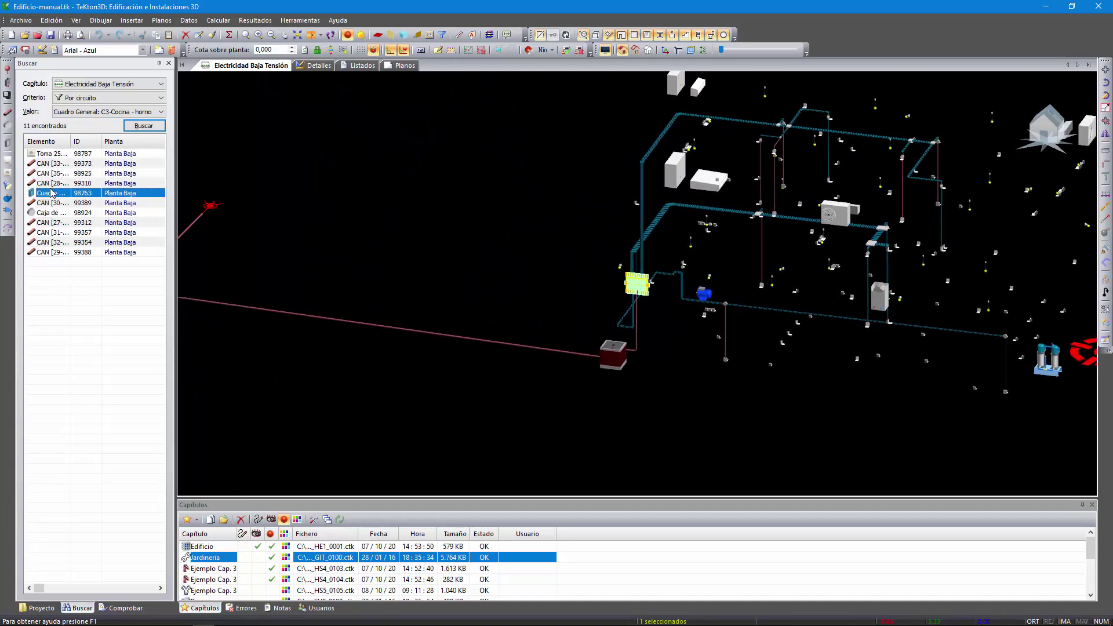
{"action": "left_click", "coordinate": [51, 203]}
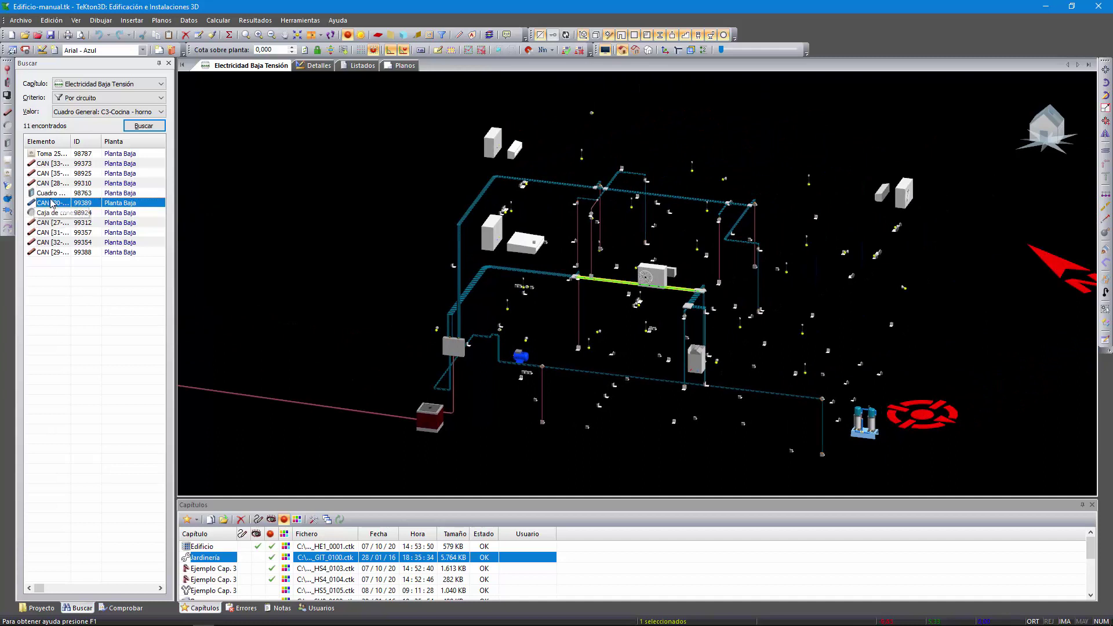
{"action": "left_click", "coordinate": [50, 194]}
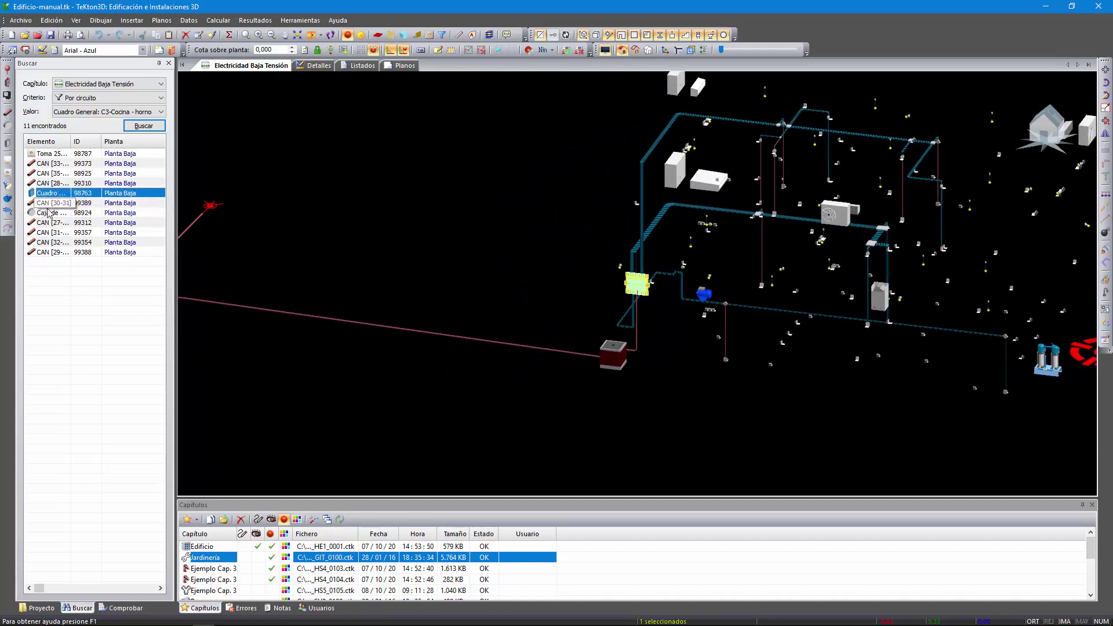
{"action": "left_click", "coordinate": [51, 213]}
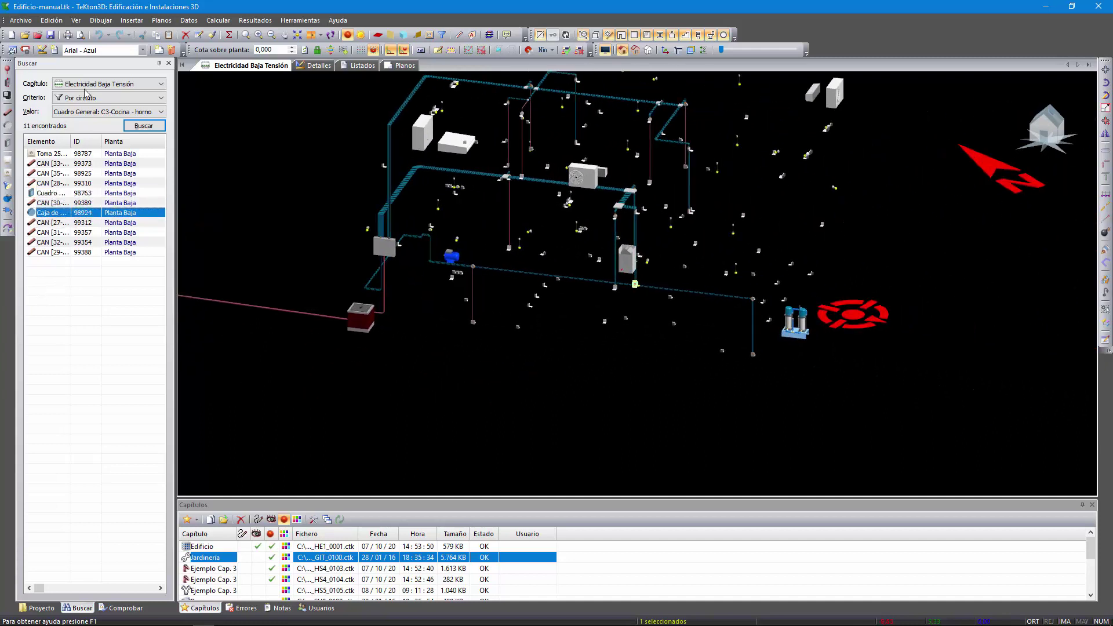
{"action": "left_click", "coordinate": [51, 154]}
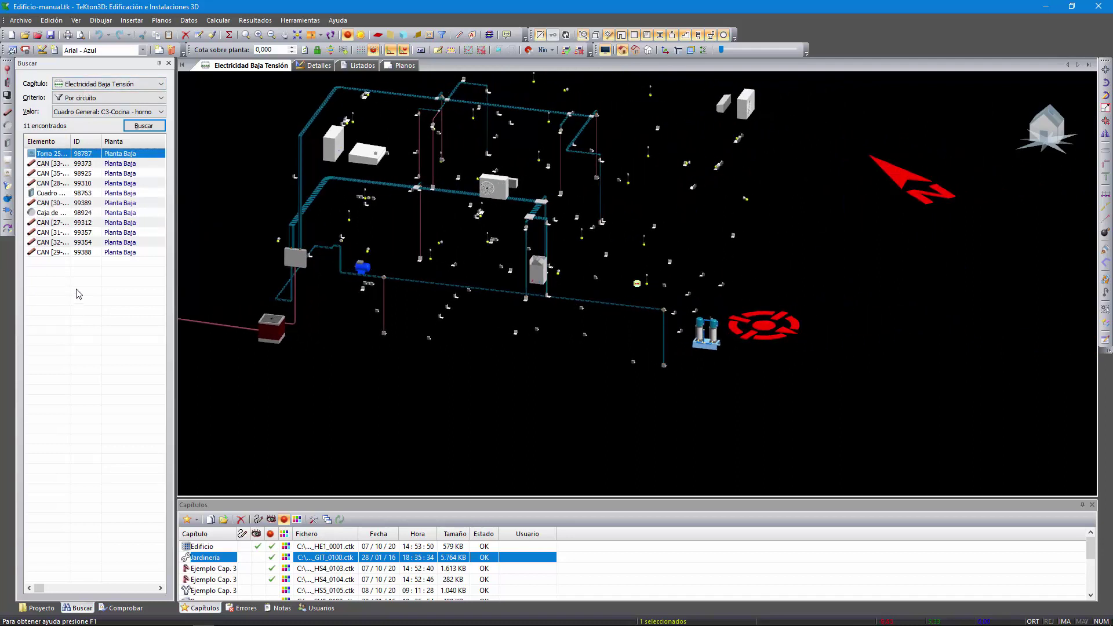
{"action": "left_click", "coordinate": [66, 253], "text": "shift"}
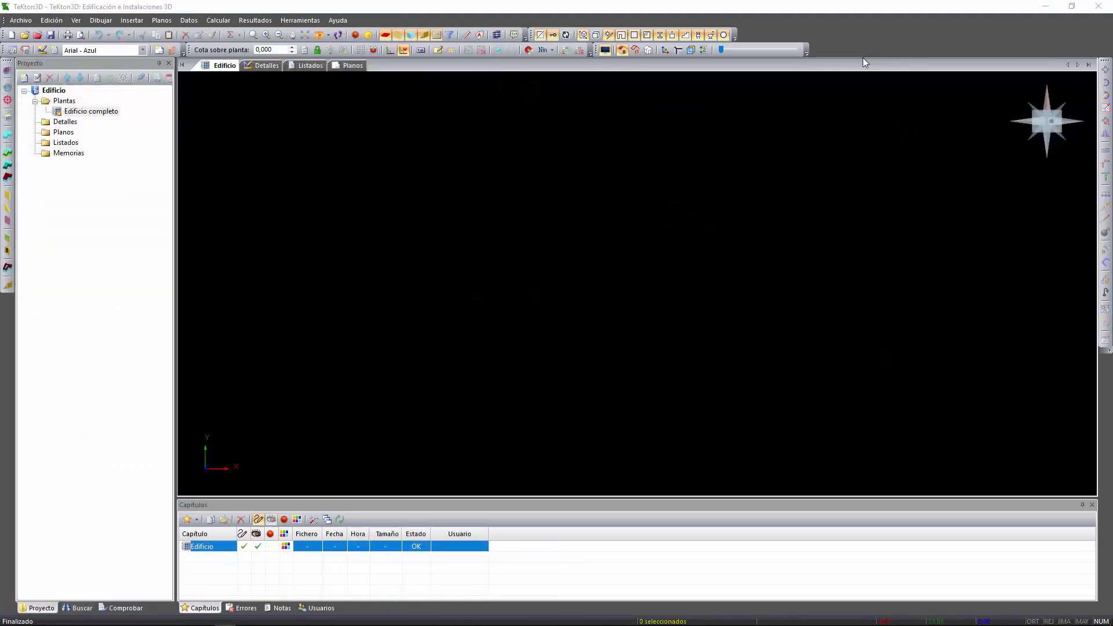
Step: Open the Bloque de viviendas example project without replacing the stored construction element, and activate its Electricidad Baja Tensión chapter
{"action": "left_click", "coordinate": [38, 35]}
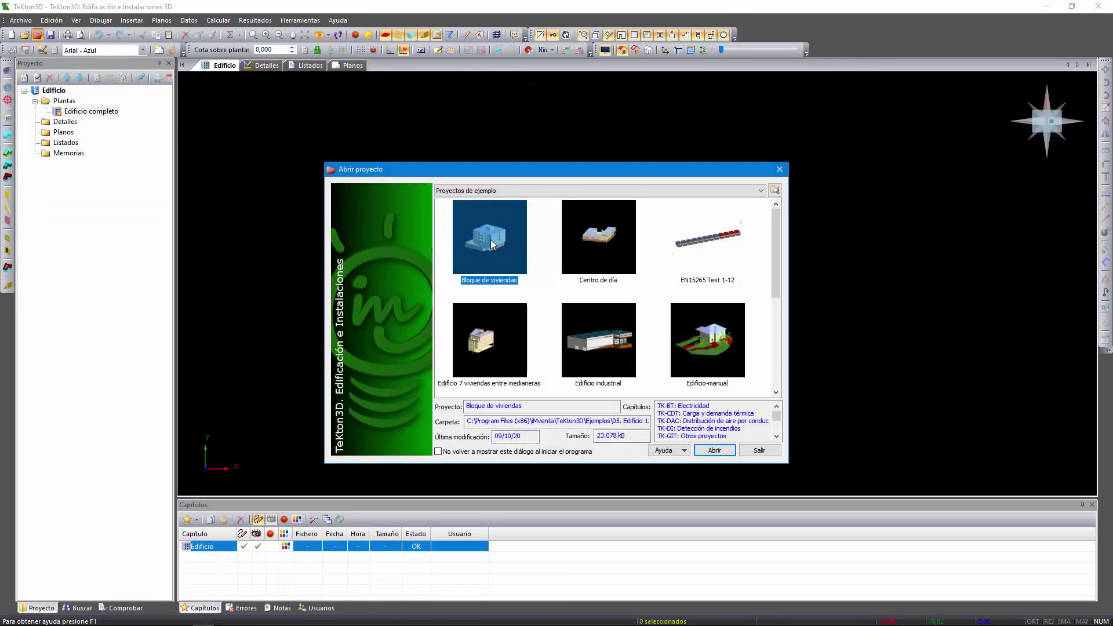
{"action": "double_click", "coordinate": [491, 243]}
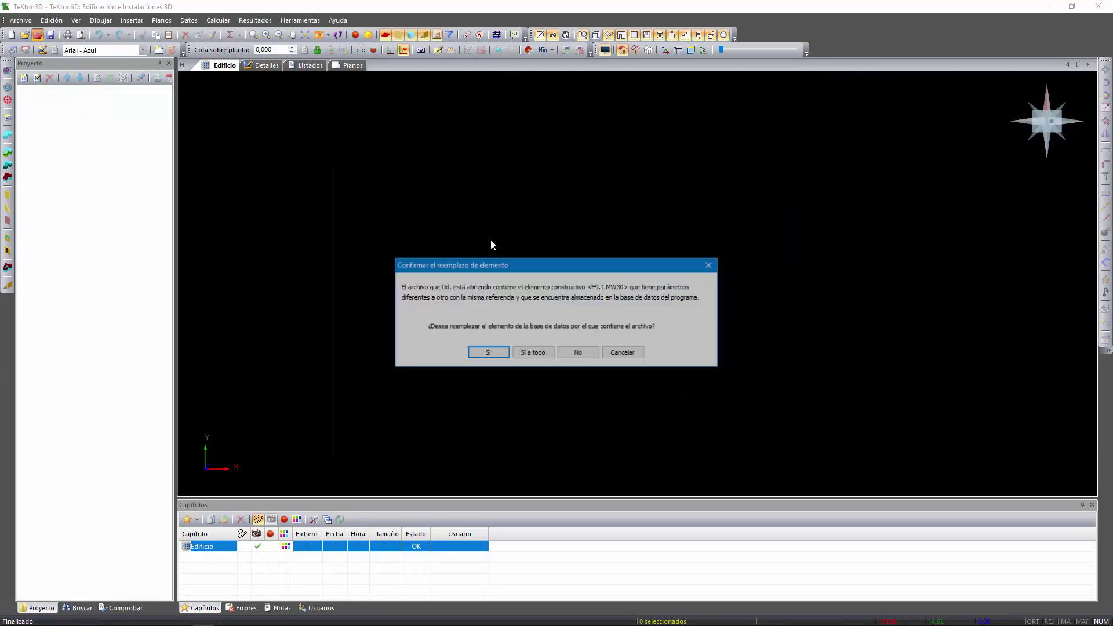
{"action": "left_click", "coordinate": [576, 352]}
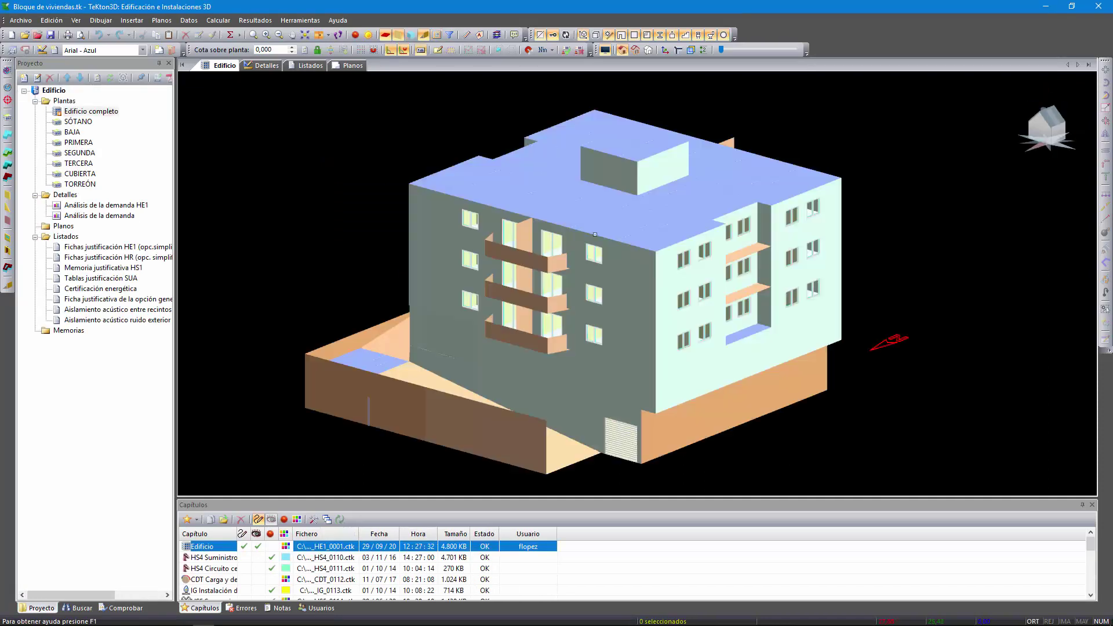
{"action": "scroll", "coordinate": [253, 571], "scroll_direction": "down", "scroll_amount": 5}
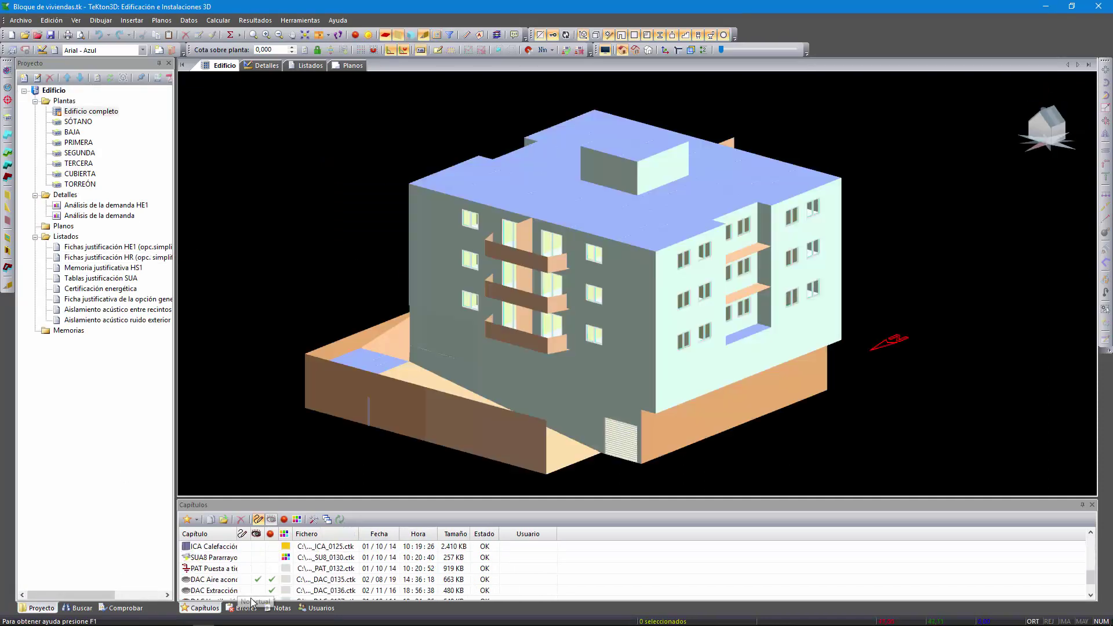
{"action": "double_click", "coordinate": [251, 596]}
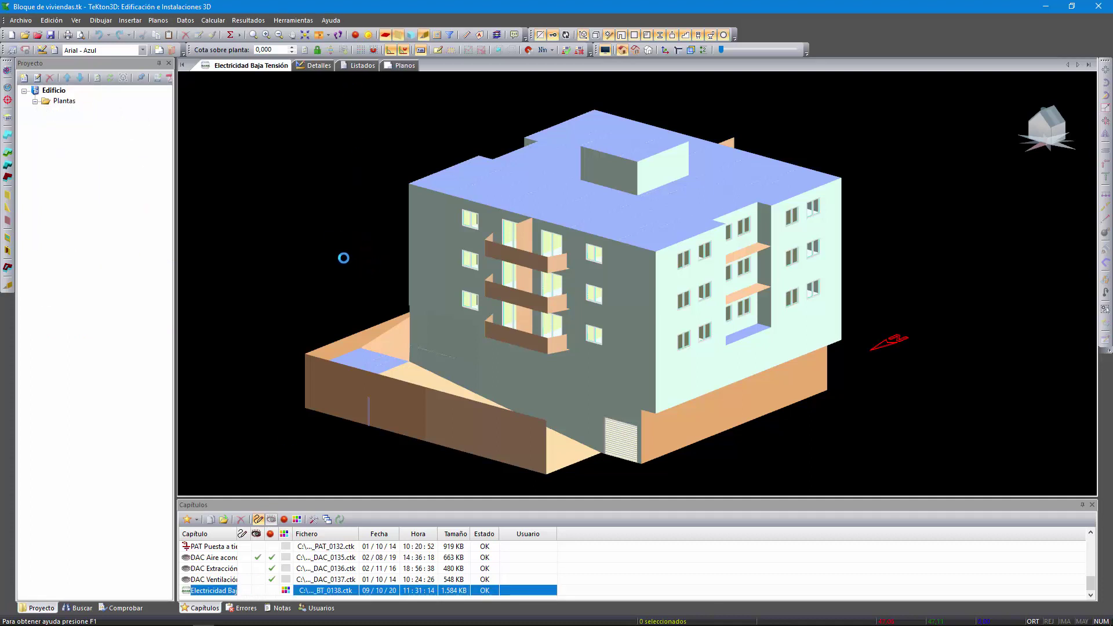
Step: Open the properties of the CG Vivienda 1A panel in the schematic and examine its enclosure settings and electrification grade options
{"action": "key", "text": "F5"}
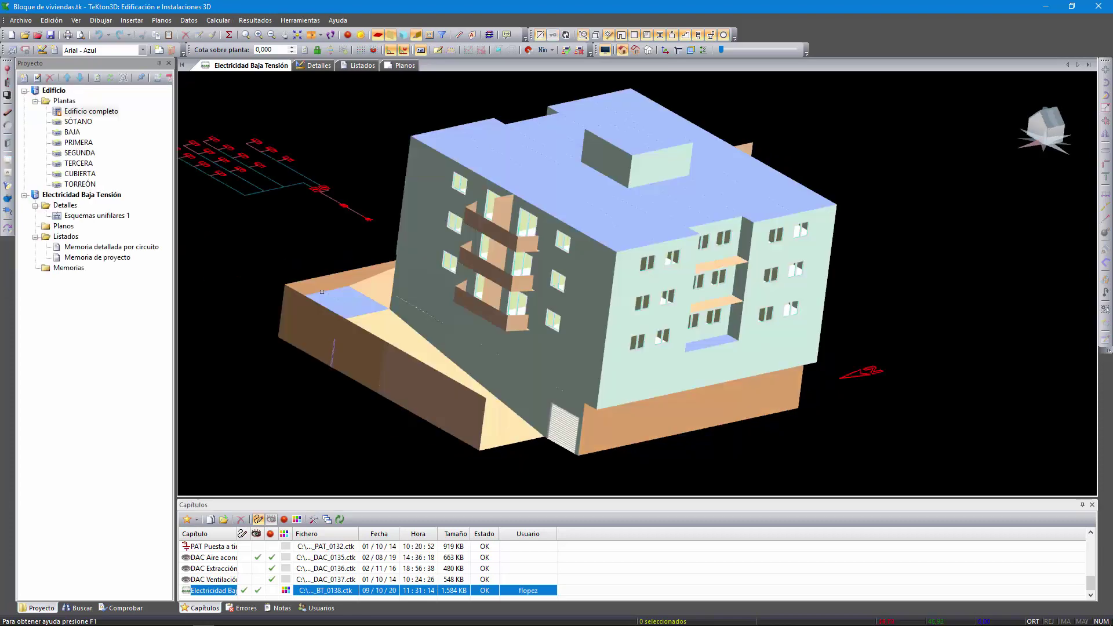
{"action": "middle_click_drag", "start_coordinate": [849, 231], "coordinate": [443, 334]}
{"action": "middle_click_drag", "start_coordinate": [638, 217], "coordinate": [461, 356]}
{"action": "scroll", "coordinate": [525, 295], "scroll_direction": "up", "scroll_amount": 2}
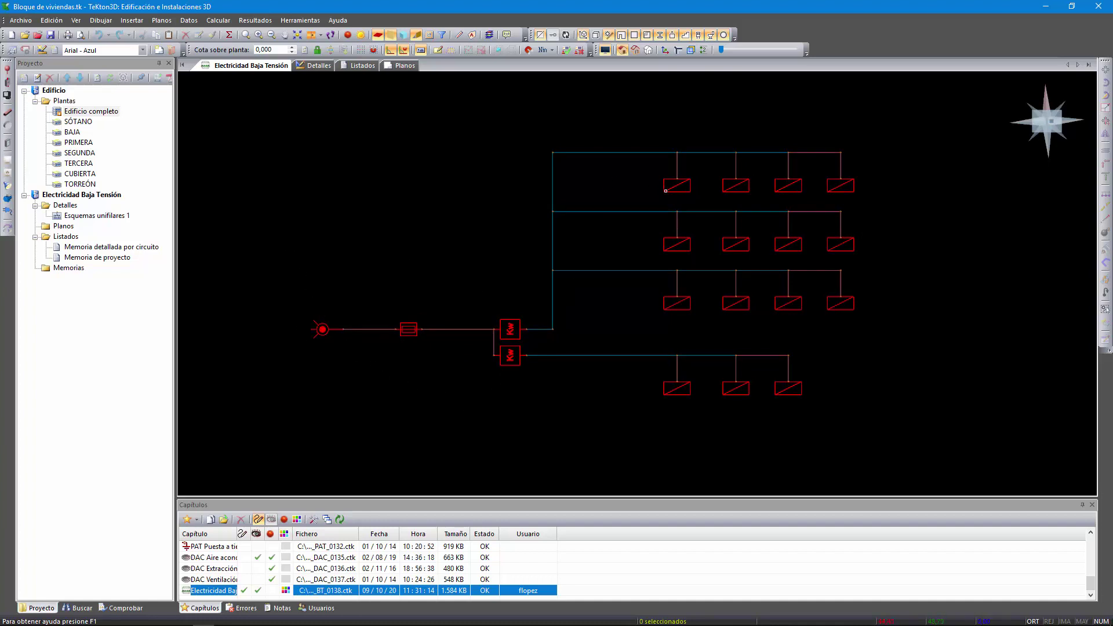
{"action": "double_click", "coordinate": [667, 311]}
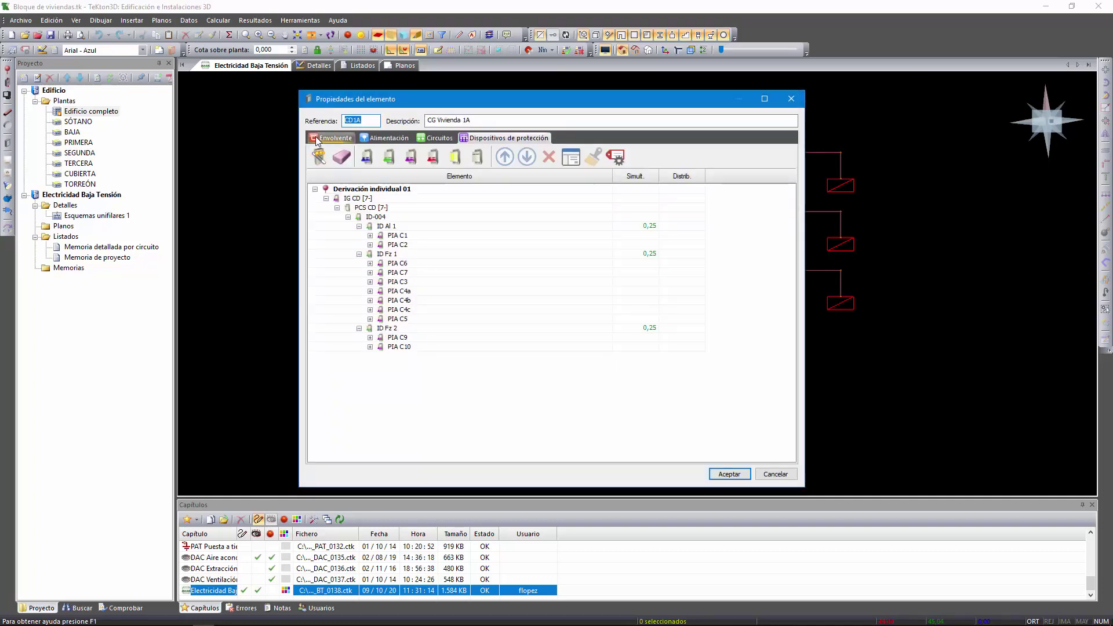
{"action": "left_click", "coordinate": [318, 139]}
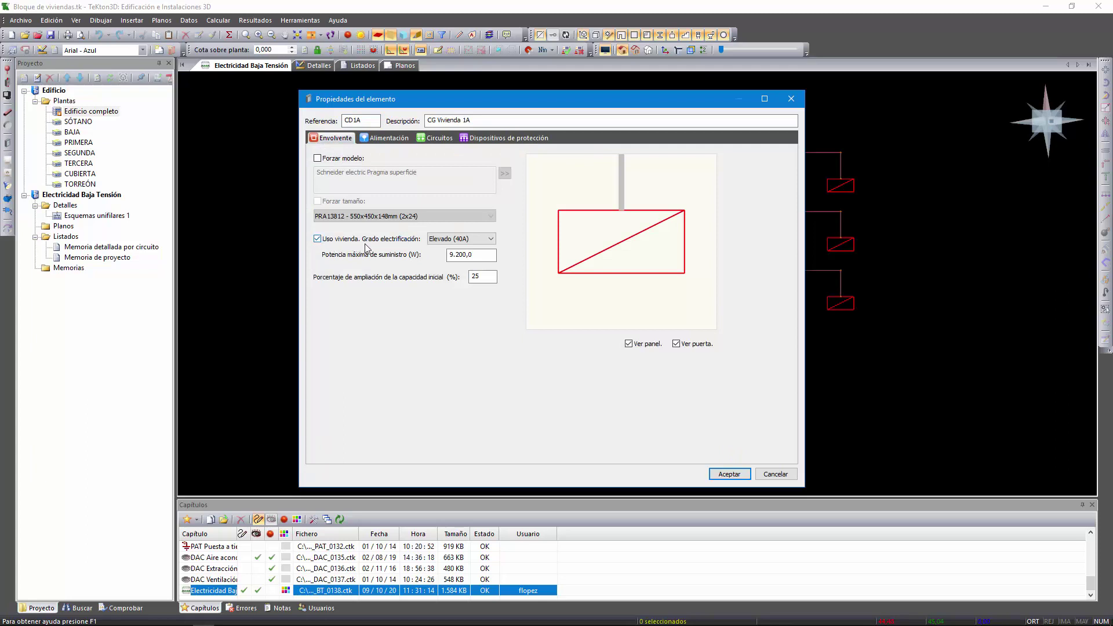
{"action": "left_click", "coordinate": [431, 240]}
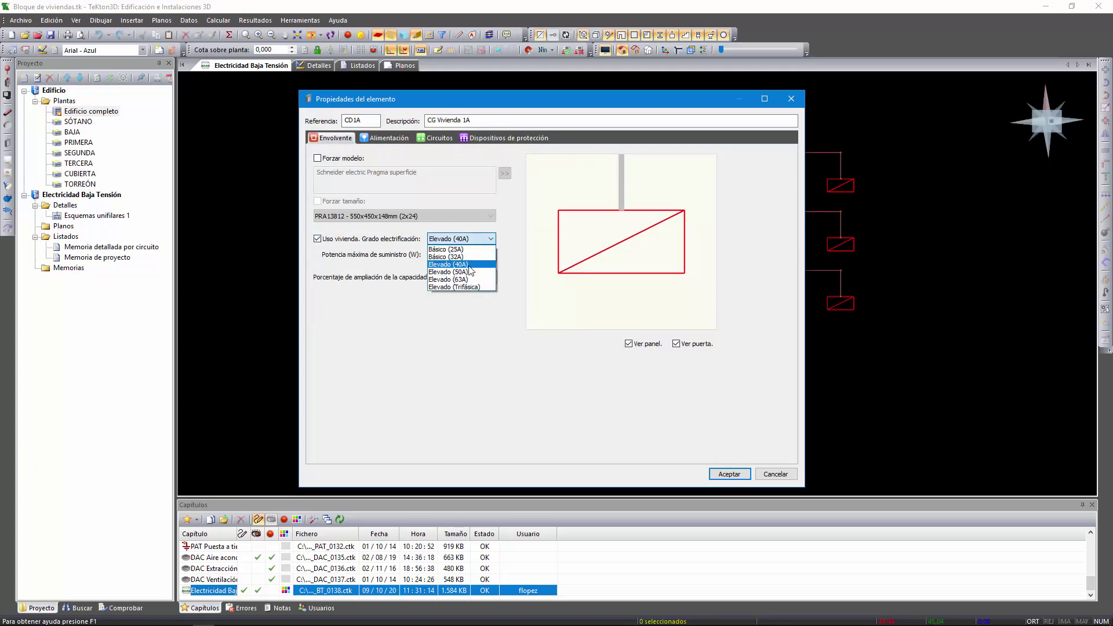
{"action": "left_click", "coordinate": [515, 373]}
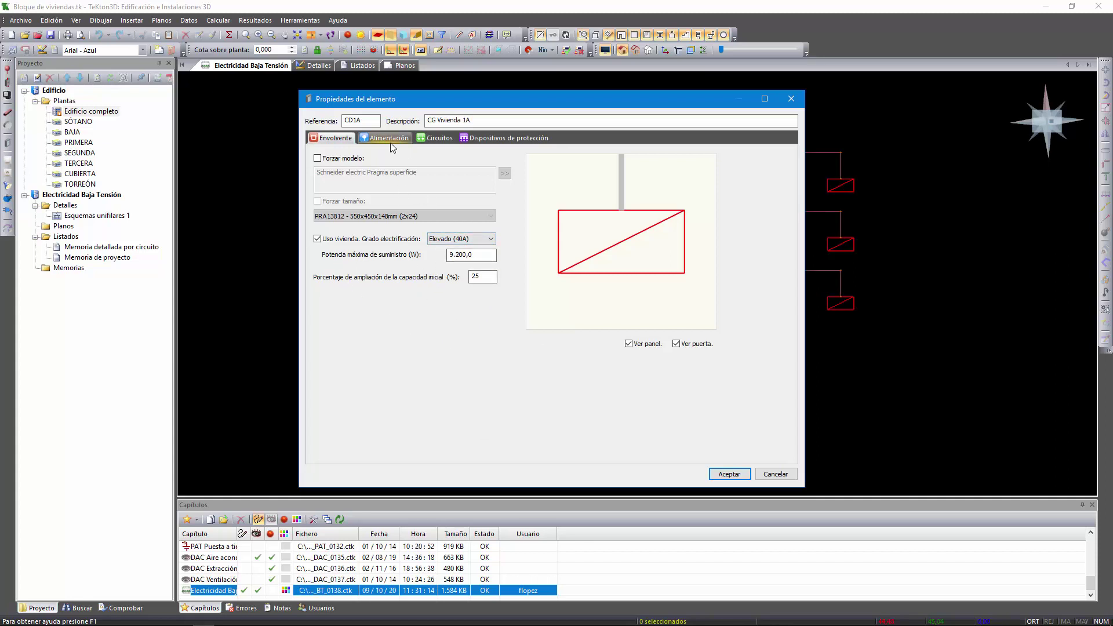
Step: List the circuits of the CG Vivienda 1A panel and open the load settings of circuit C1 Iluminación
{"action": "left_click", "coordinate": [428, 139]}
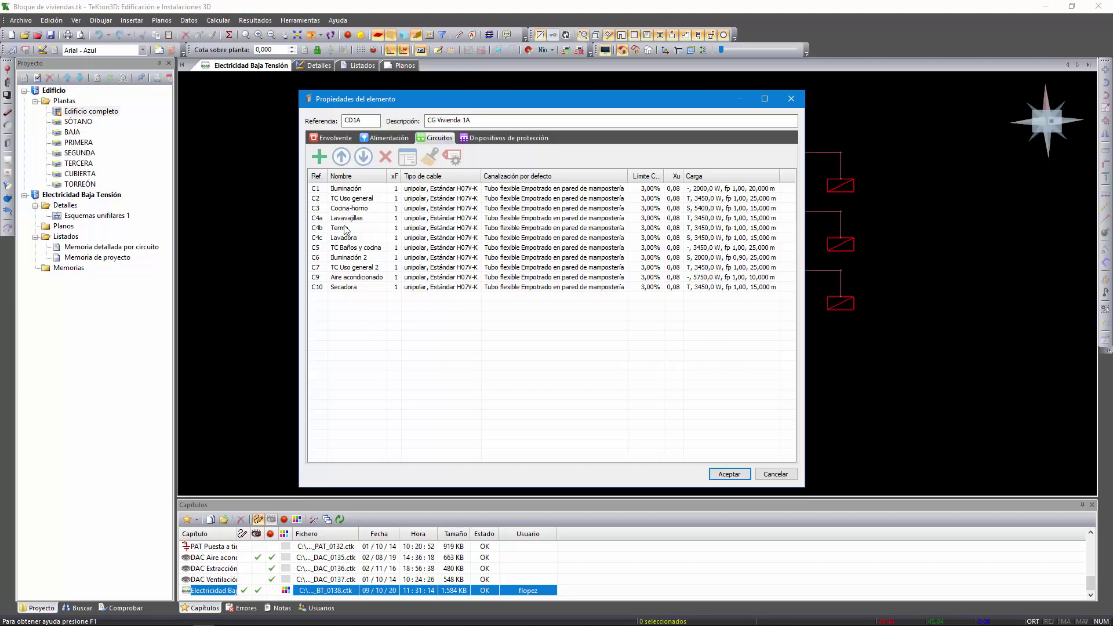
{"action": "left_click", "coordinate": [355, 190]}
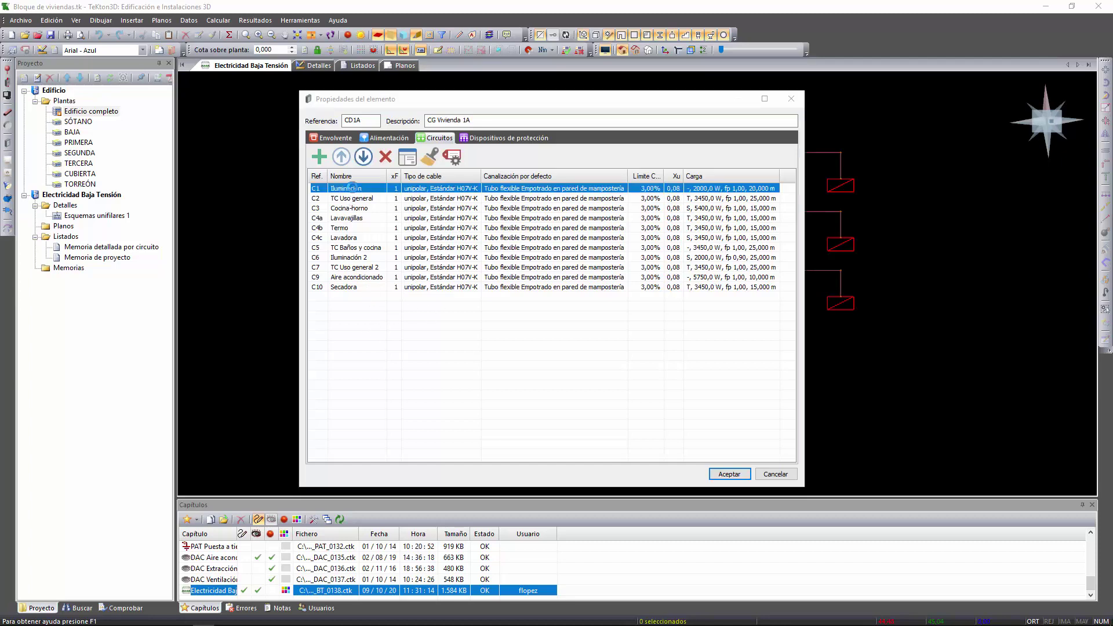
{"action": "double_click", "coordinate": [355, 190]}
{"action": "left_click", "coordinate": [633, 205]}
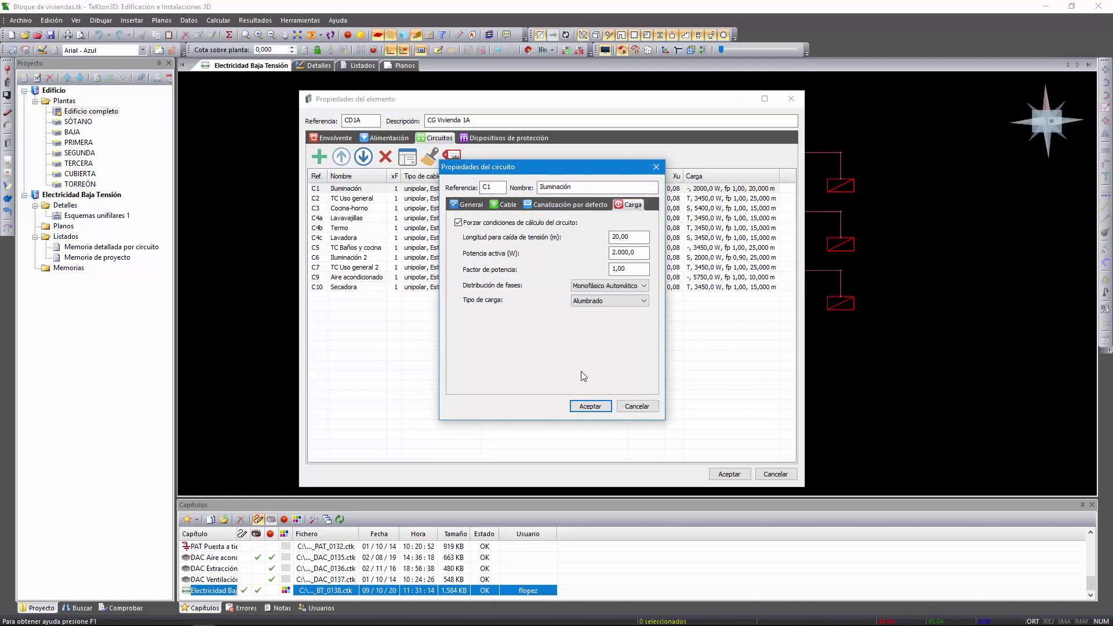
Step: Toggle C1's forced calculation conditions off and on, examine its length, power, phase distribution and load type options, and close without saving
{"action": "left_click", "coordinate": [458, 223]}
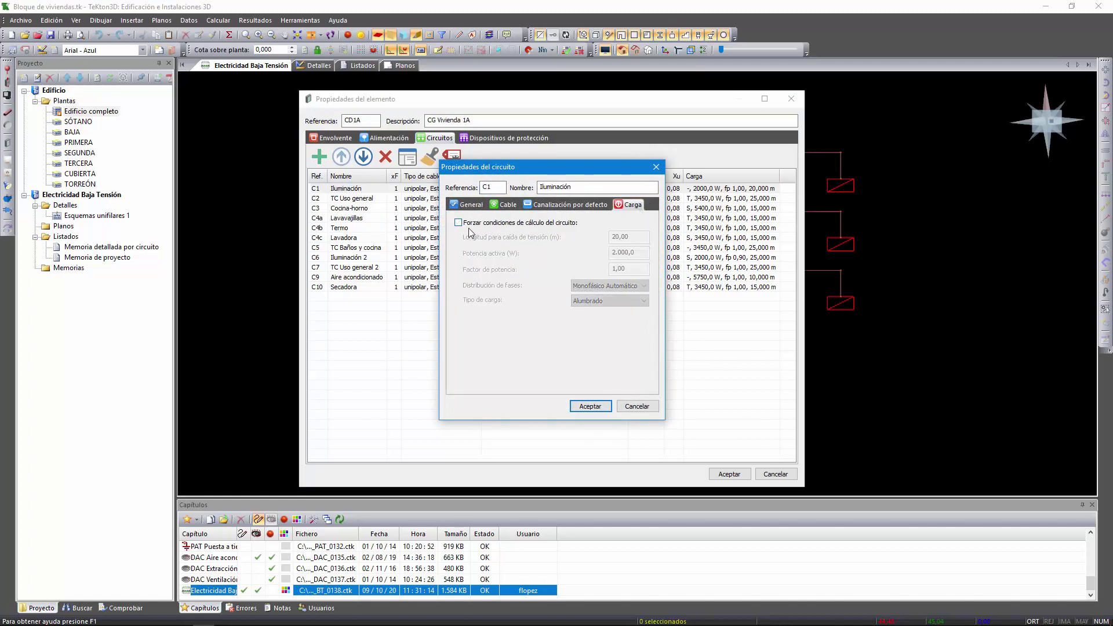
{"action": "left_click", "coordinate": [467, 226]}
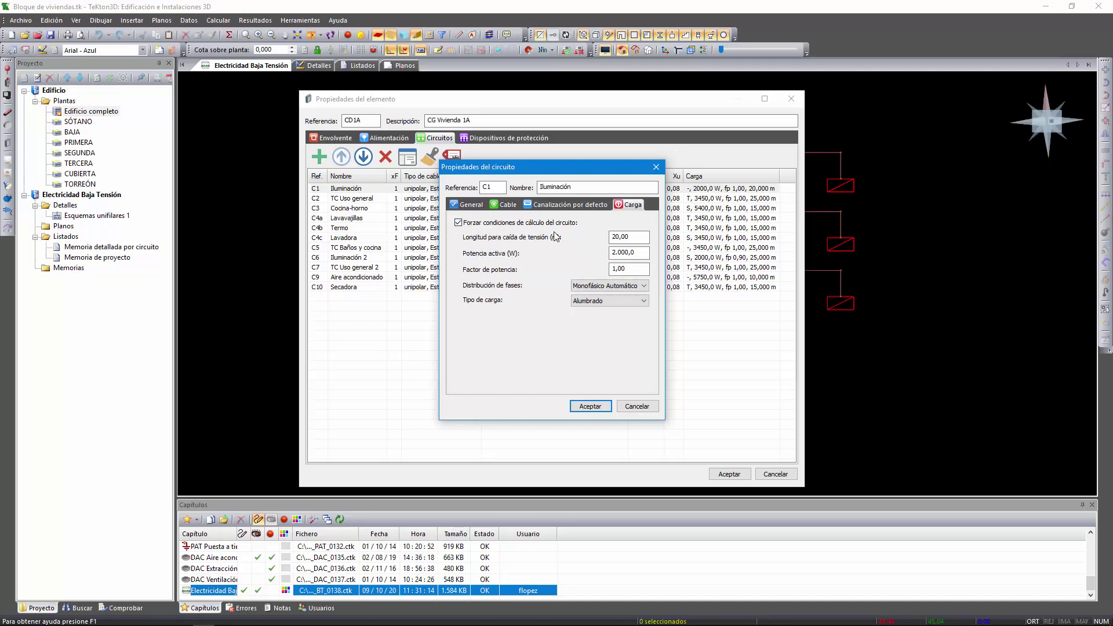
{"action": "double_click", "coordinate": [607, 236]}
{"action": "key", "text": "Tab"}
{"action": "key", "text": "Tab"}
{"action": "left_click", "coordinate": [626, 286]}
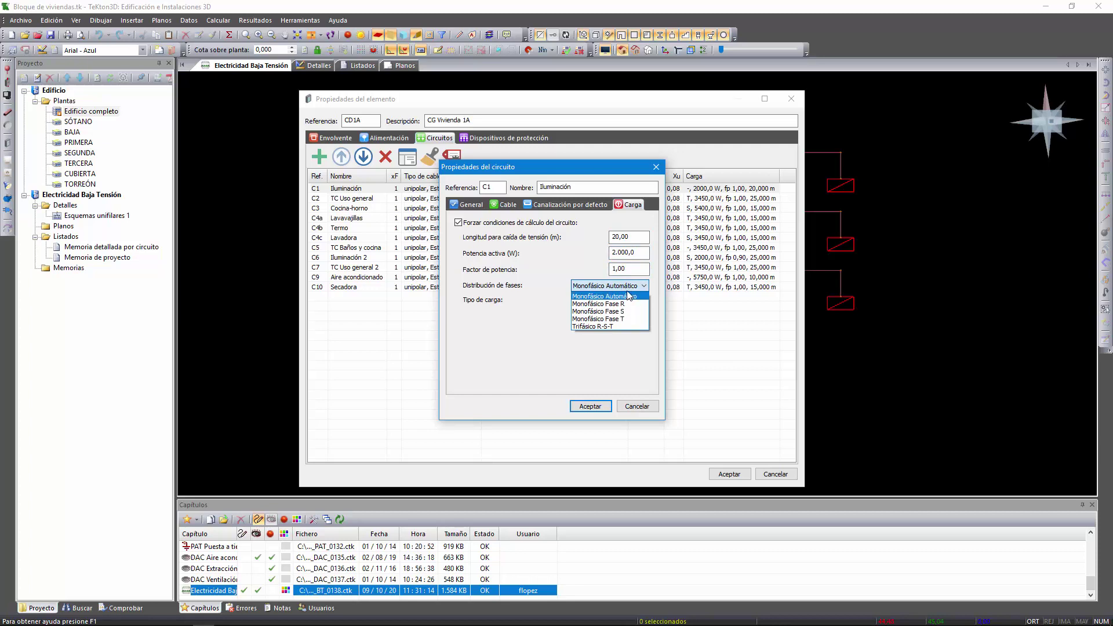
{"action": "left_click", "coordinate": [627, 297]}
{"action": "left_click", "coordinate": [626, 301]}
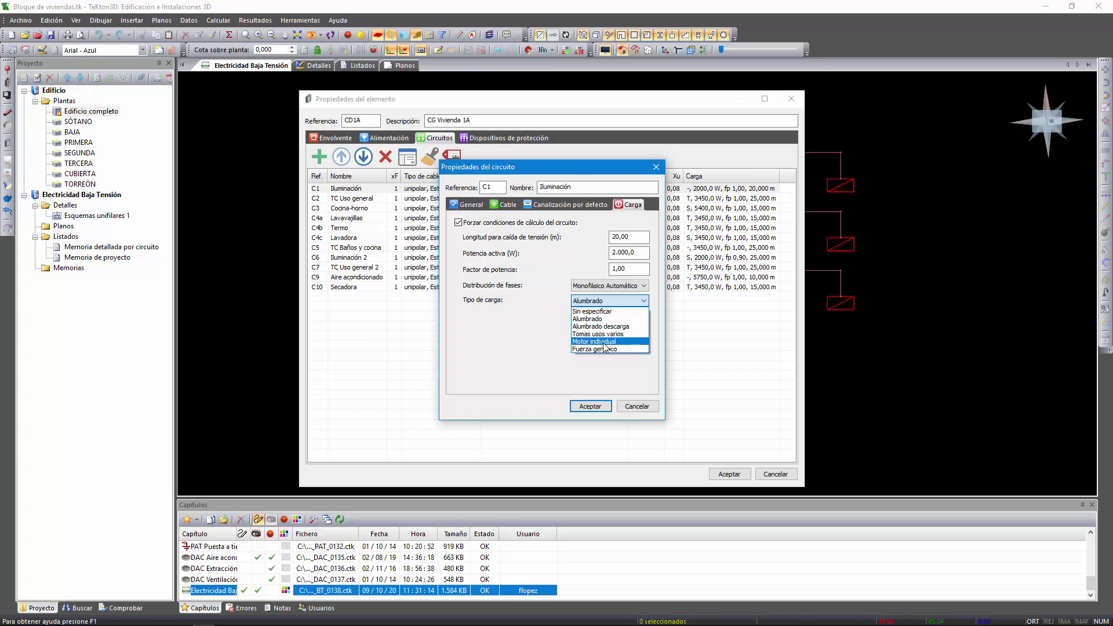
{"action": "left_click", "coordinate": [553, 346]}
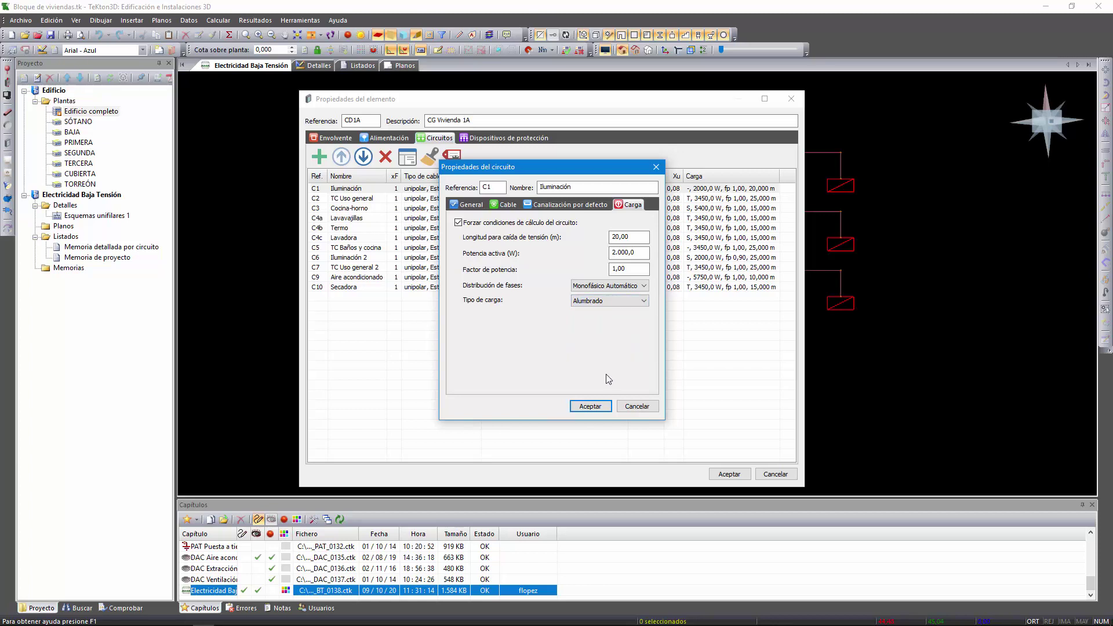
{"action": "left_click", "coordinate": [636, 406]}
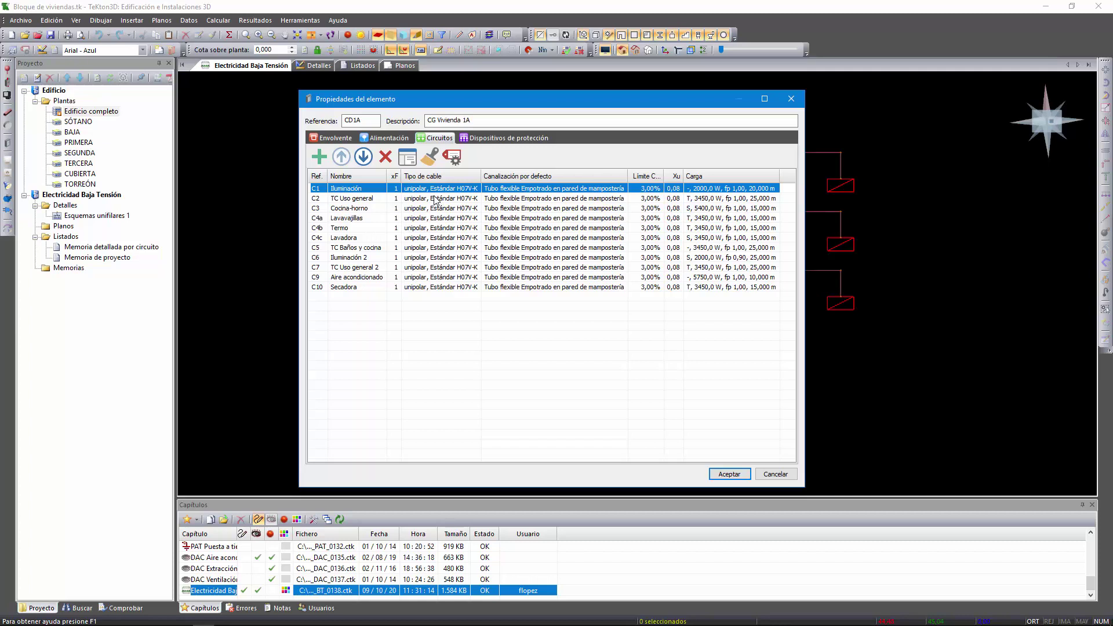
Step: Accept the CG Vivienda 1A panel properties, calculate the low-voltage installation and generate its Esquemas unifilares 1 detail
{"action": "left_click", "coordinate": [742, 476]}
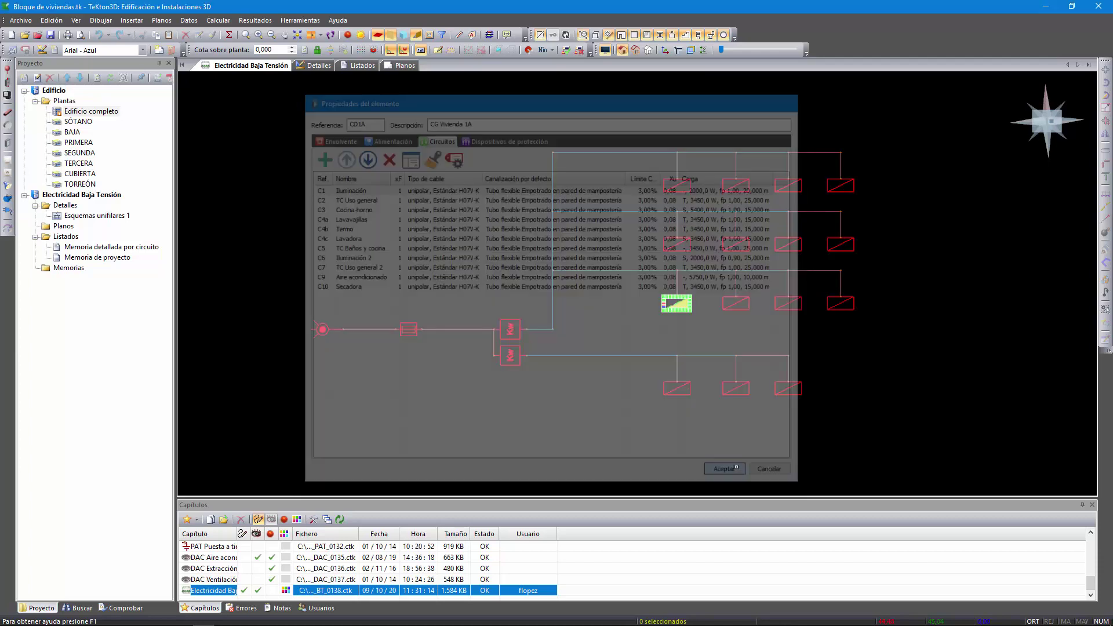
{"action": "left_click", "coordinate": [229, 35]}
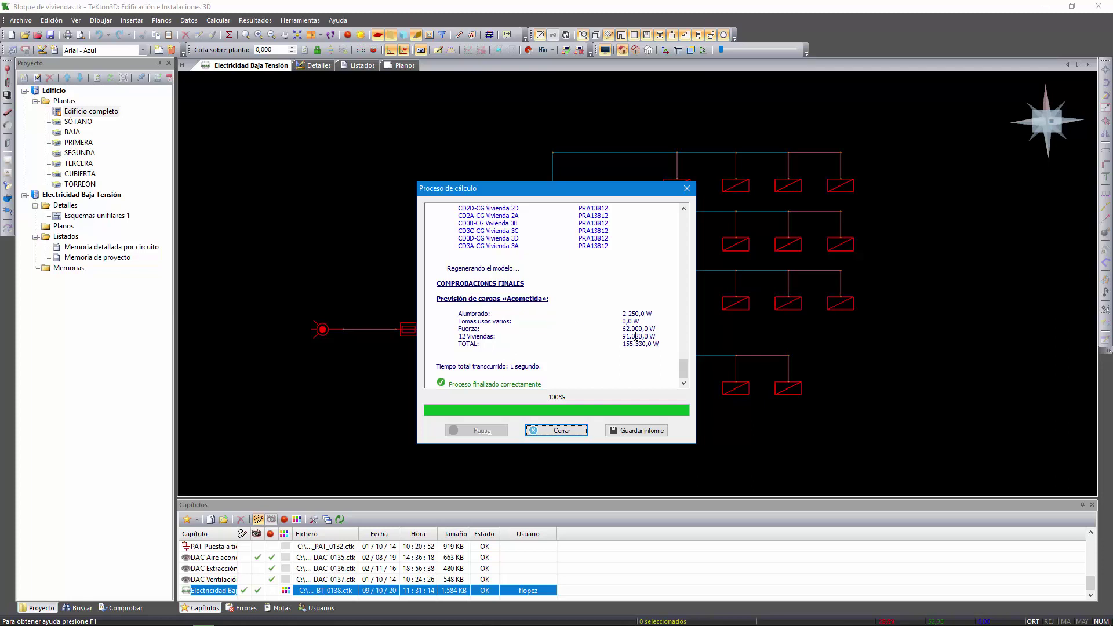
{"action": "left_click", "coordinate": [561, 430]}
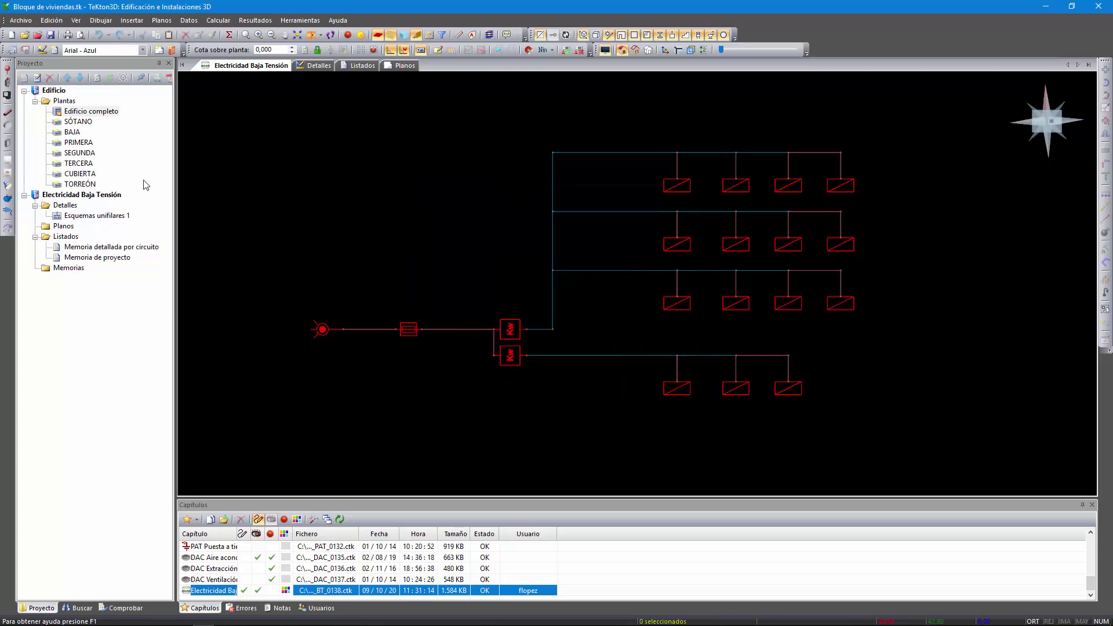
{"action": "double_click", "coordinate": [131, 218]}
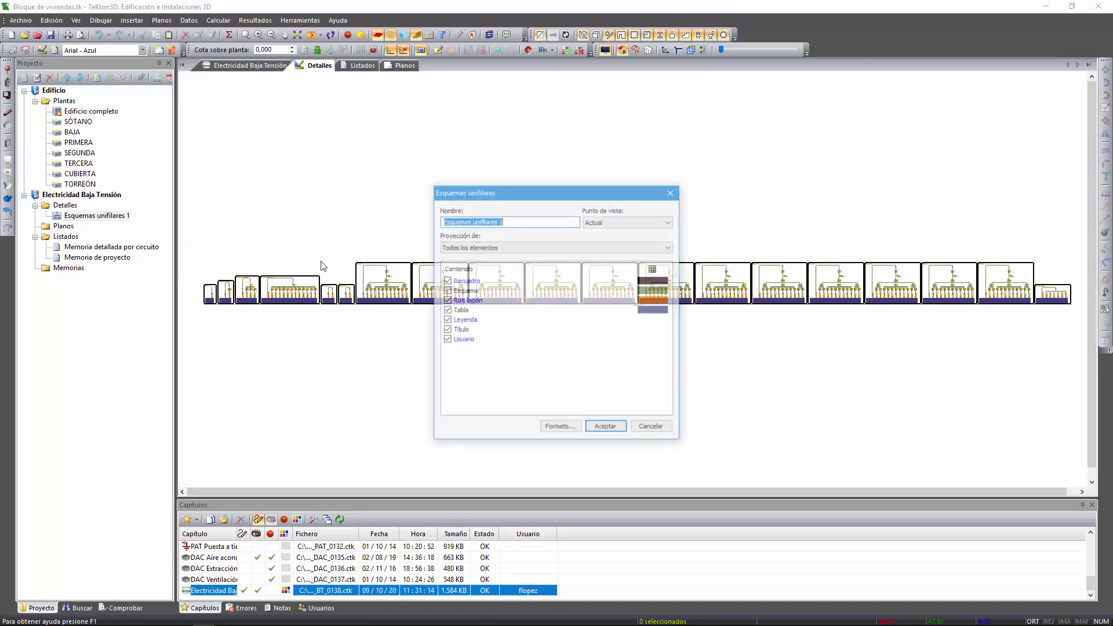
{"action": "left_click", "coordinate": [604, 424]}
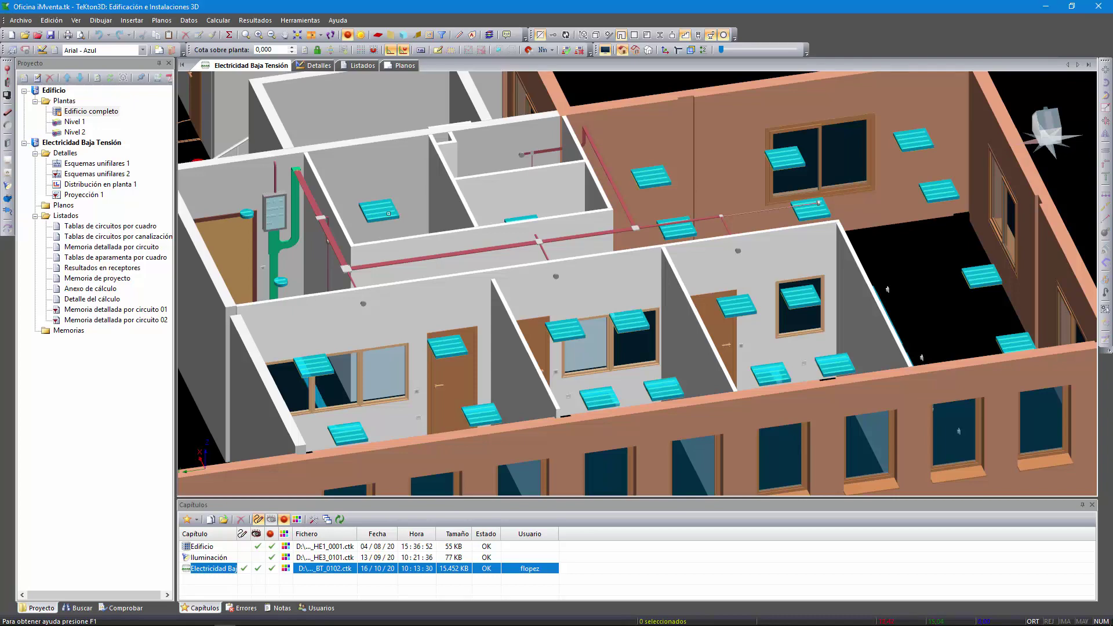
Step: Open the properties of ceiling luminaire LUM 001 and examine its phase distribution options, closing without changes
{"action": "double_click", "coordinate": [388, 215]}
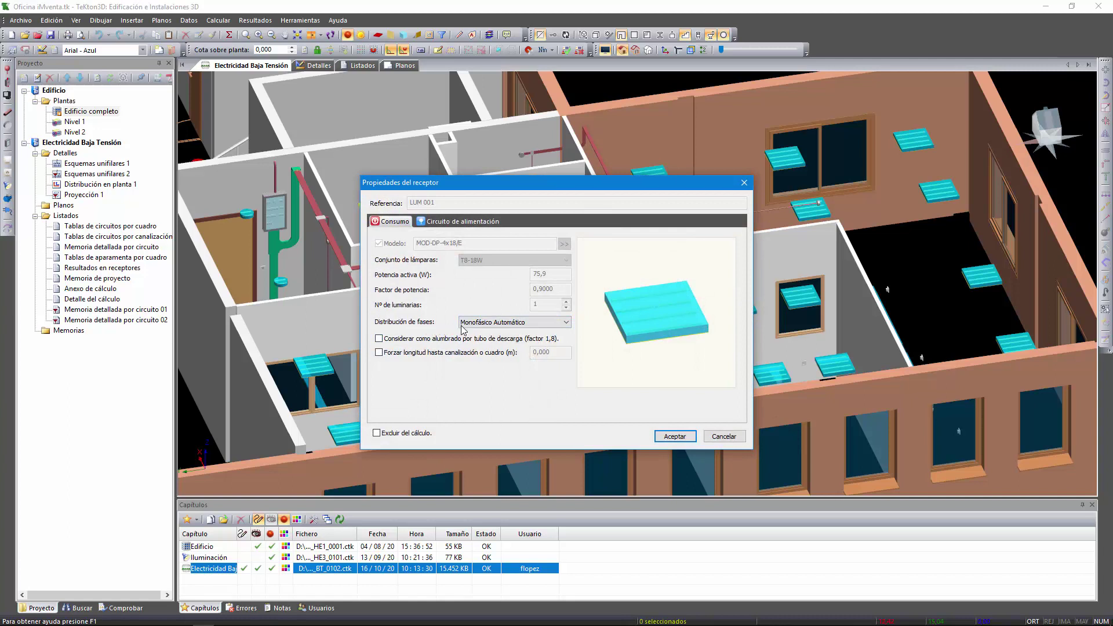
{"action": "left_click", "coordinate": [502, 324]}
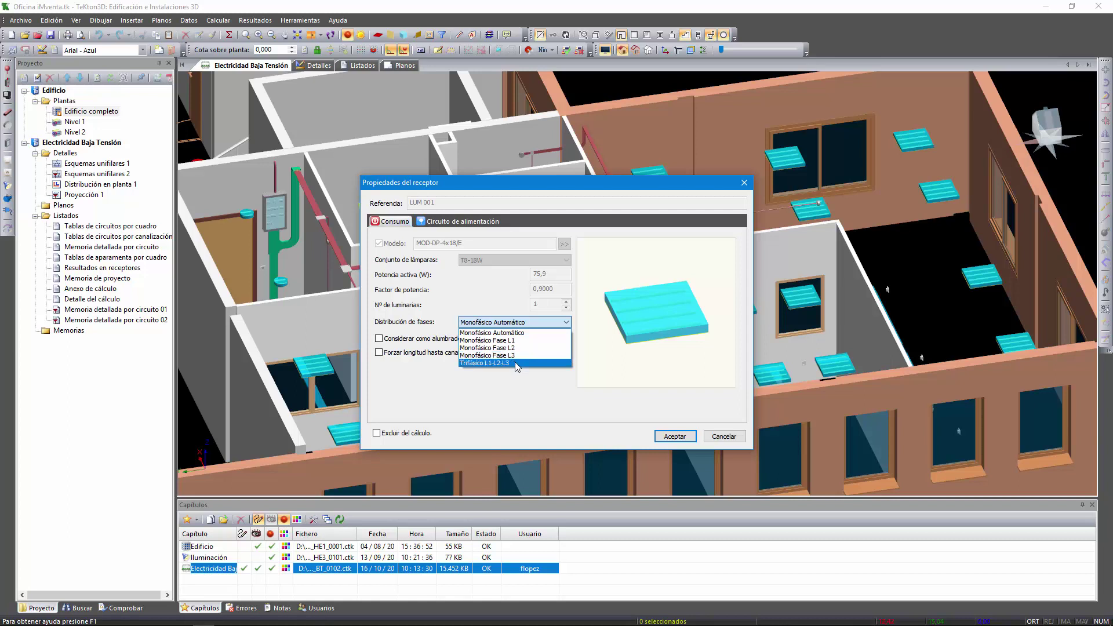
{"action": "left_click", "coordinate": [718, 433]}
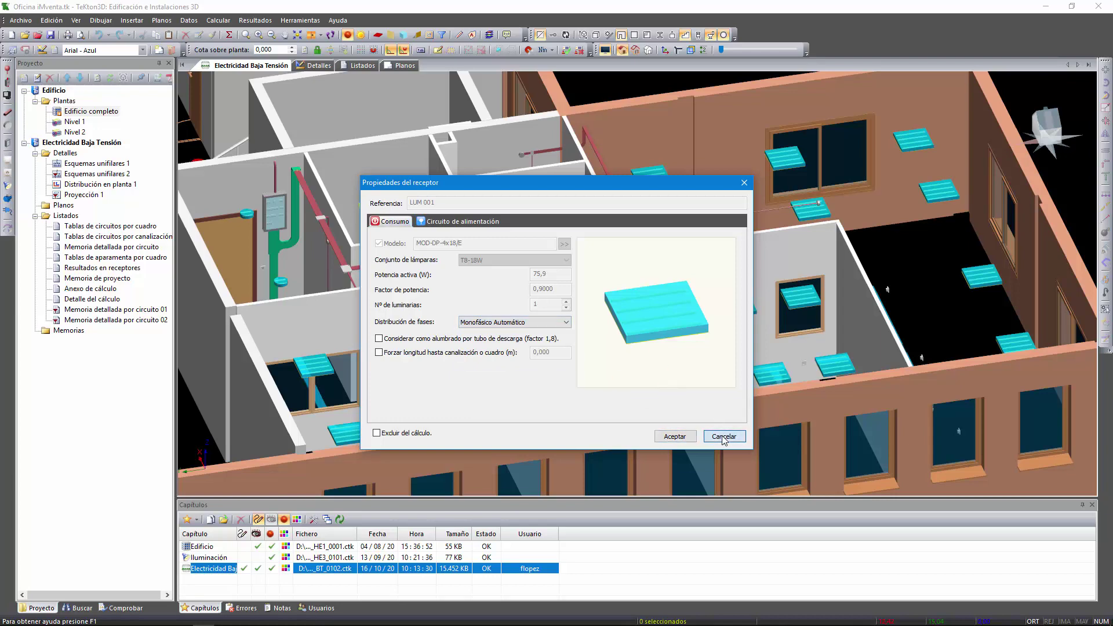
{"action": "left_click", "coordinate": [744, 182]}
Step: Calculate the office's low-voltage installation and regenerate the Esquemas unifilares 1 detail
{"action": "left_click", "coordinate": [228, 35]}
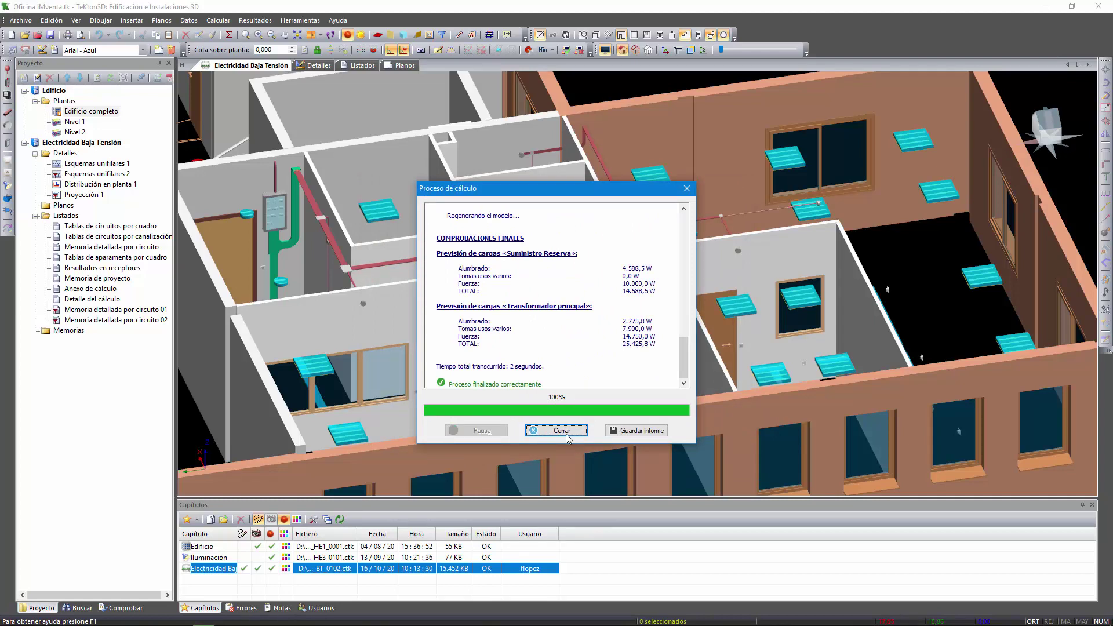
{"action": "left_click", "coordinate": [561, 431]}
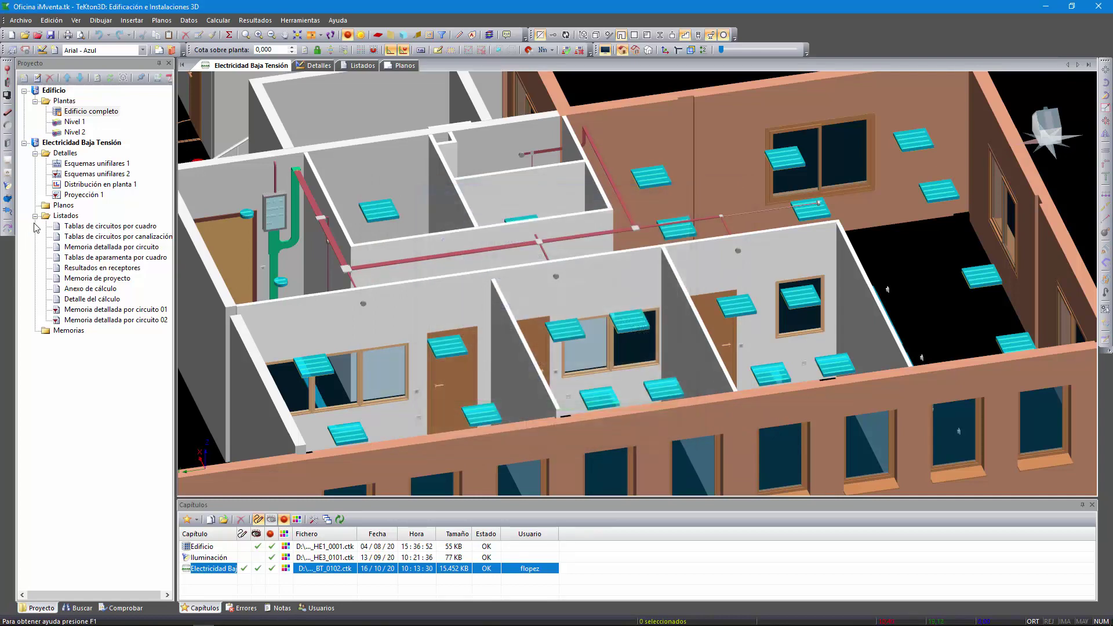
{"action": "double_click", "coordinate": [96, 164]}
{"action": "left_click", "coordinate": [603, 426]}
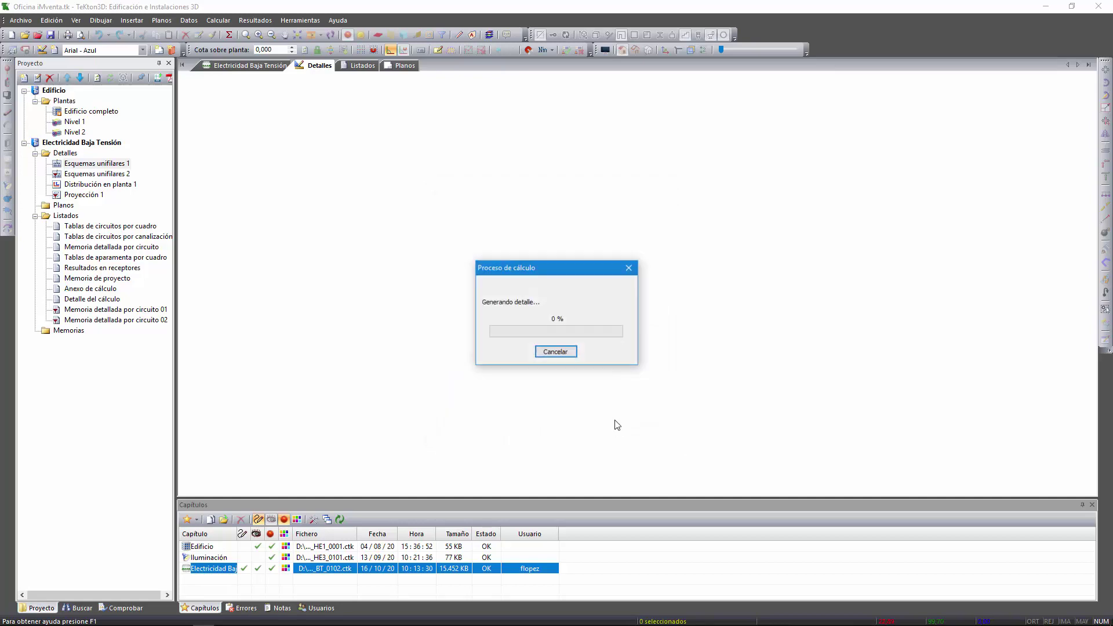
Step: Examine the Cuadro general single-line diagram, its protection devices and the circuit table with phases, sections, lengths and voltage drops
{"action": "scroll", "coordinate": [765, 349], "scroll_direction": "up", "scroll_amount": 5}
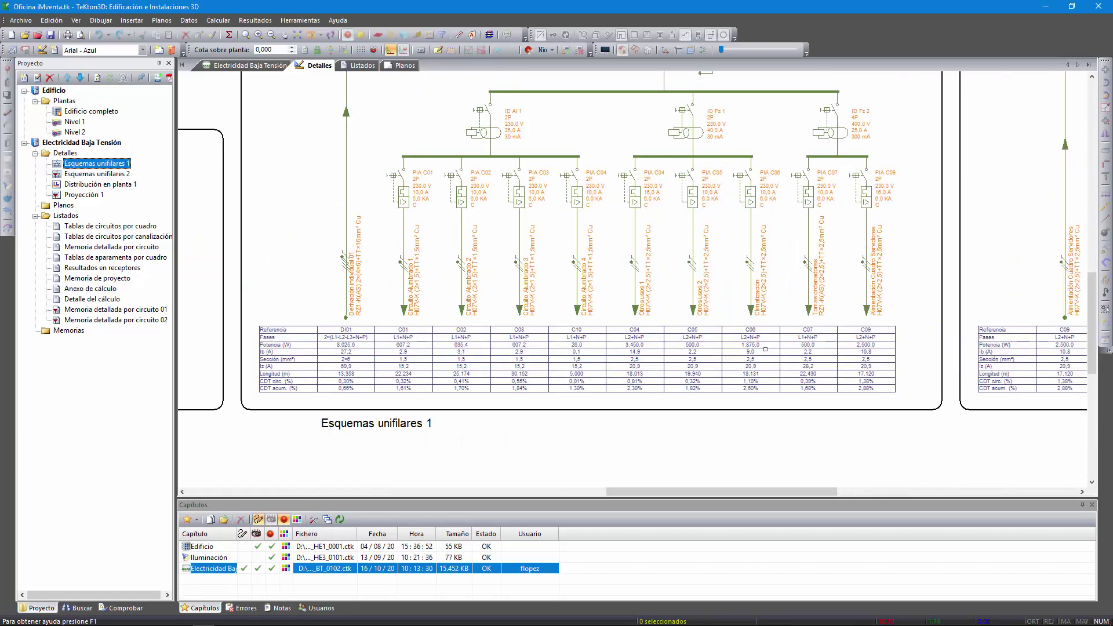
{"action": "middle_click_drag", "start_coordinate": [390, 372], "coordinate": [435, 365]}
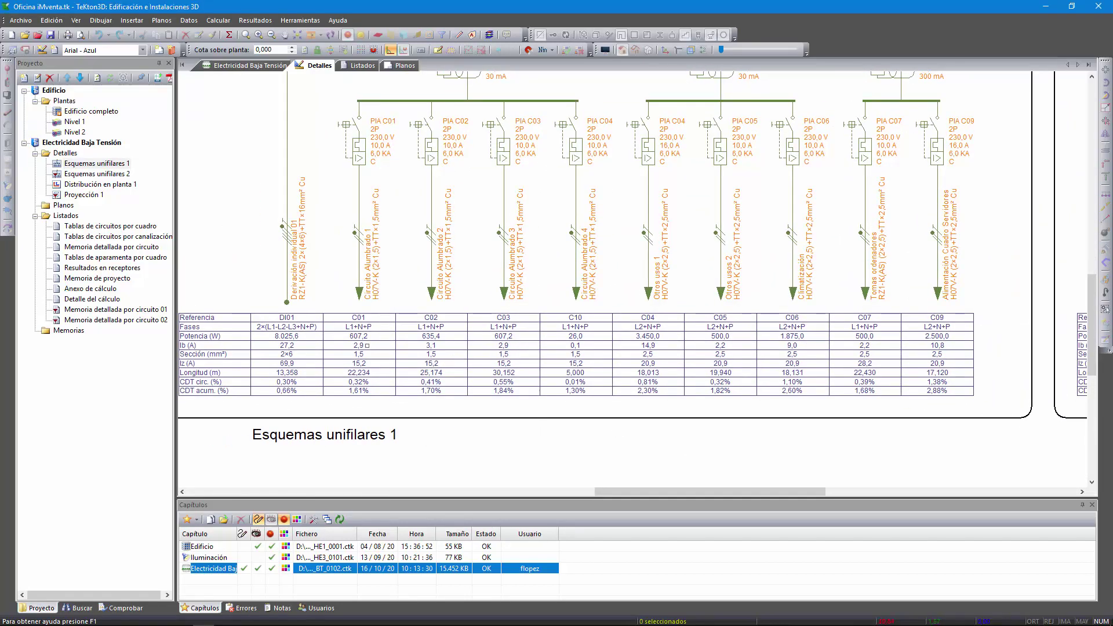
{"action": "middle_click_drag", "start_coordinate": [350, 296], "coordinate": [334, 338]}
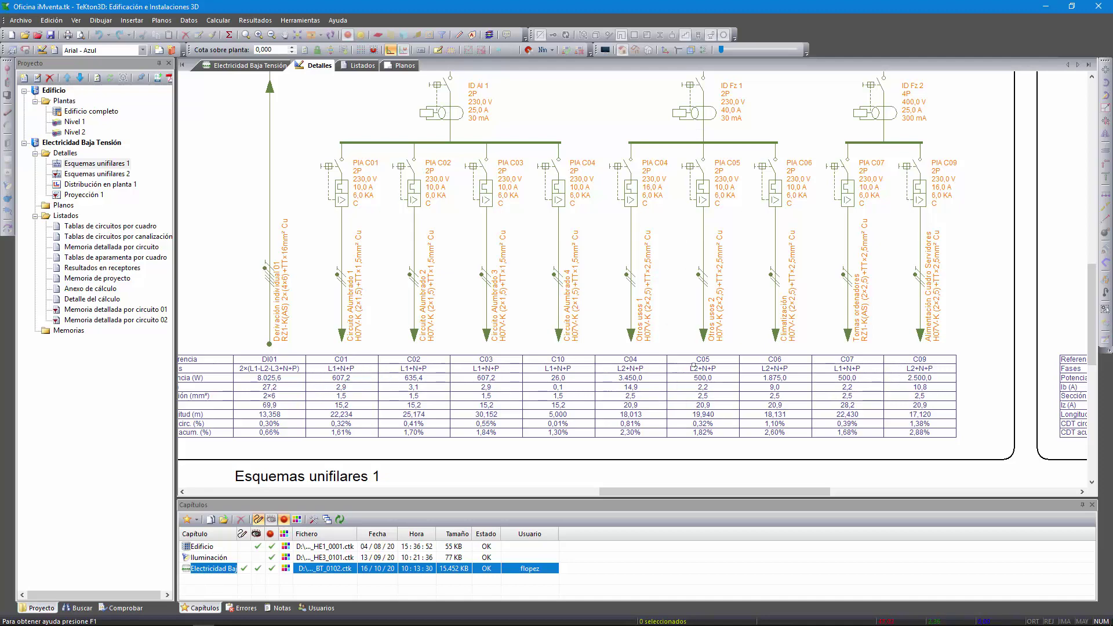
{"action": "middle_click_drag", "start_coordinate": [805, 353], "coordinate": [665, 364]}
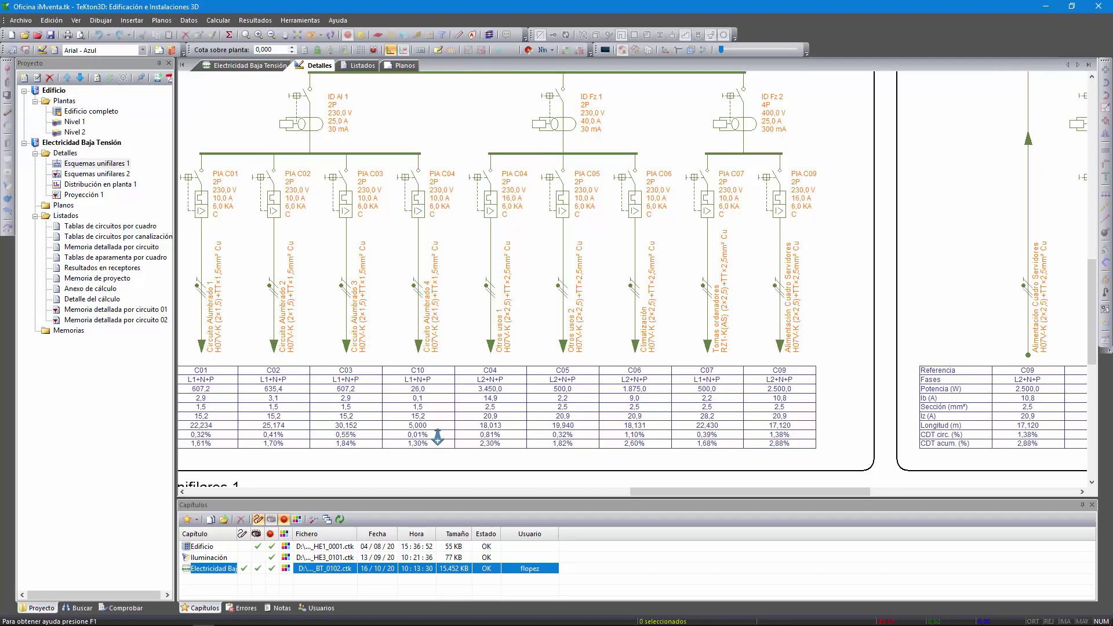
{"action": "scroll", "coordinate": [436, 432], "scroll_direction": "down", "scroll_amount": 3}
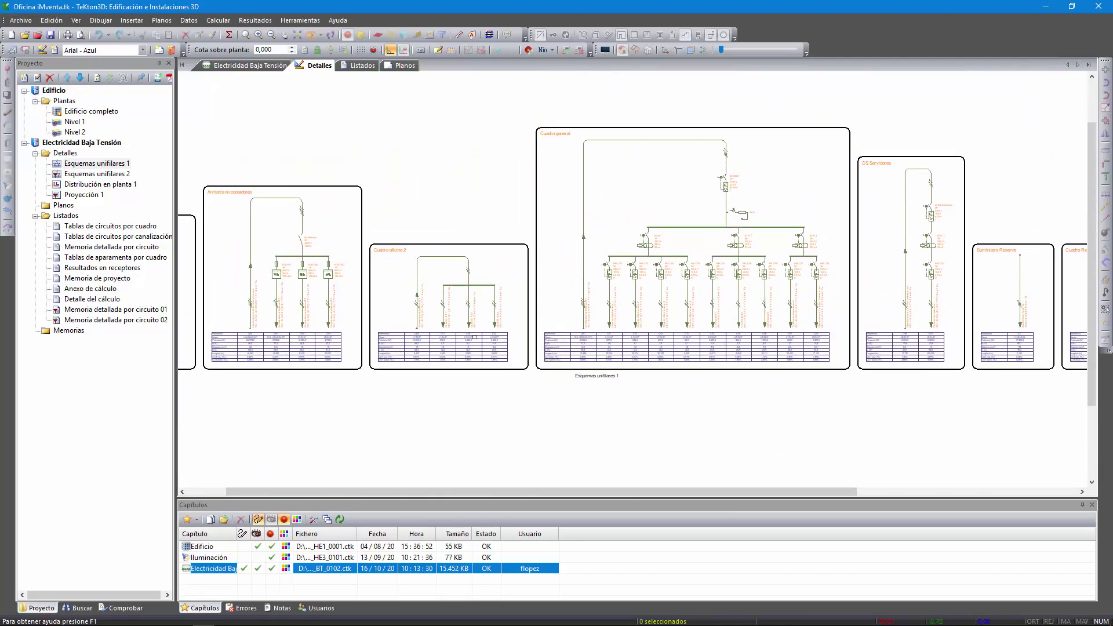
Step: Review the office wing in the 3D model and regenerate the Distribución en planta 1 detail for Nivel 1
{"action": "left_click", "coordinate": [246, 67]}
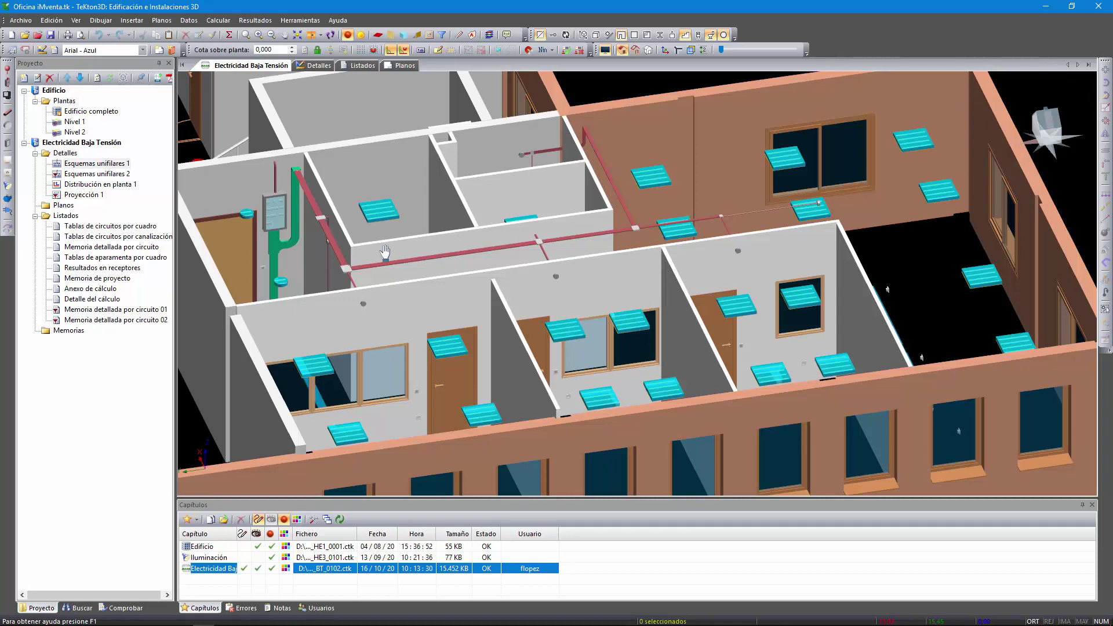
{"action": "scroll", "coordinate": [386, 239], "scroll_direction": "down", "scroll_amount": 2}
{"action": "middle_click_drag", "start_coordinate": [425, 249], "coordinate": [453, 241]}
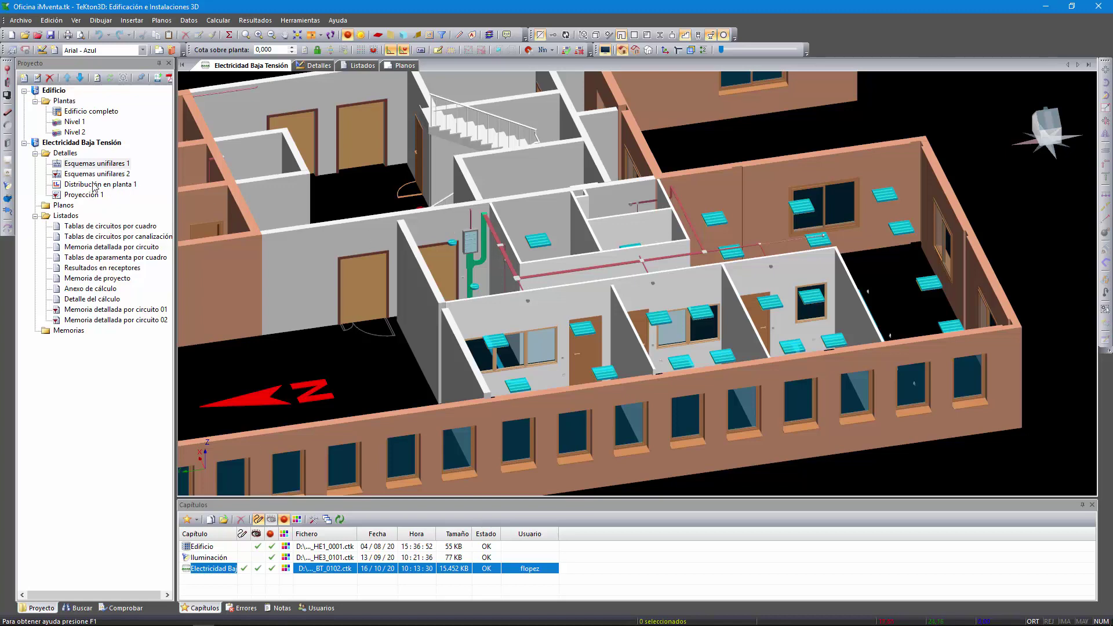
{"action": "double_click", "coordinate": [86, 184]}
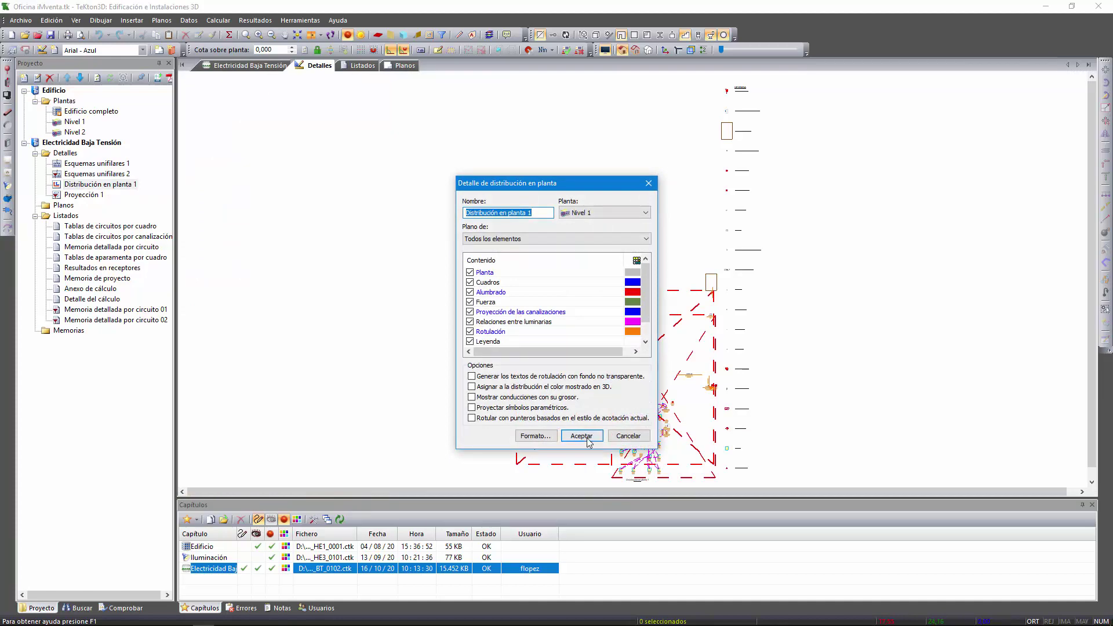
{"action": "left_click", "coordinate": [581, 436]}
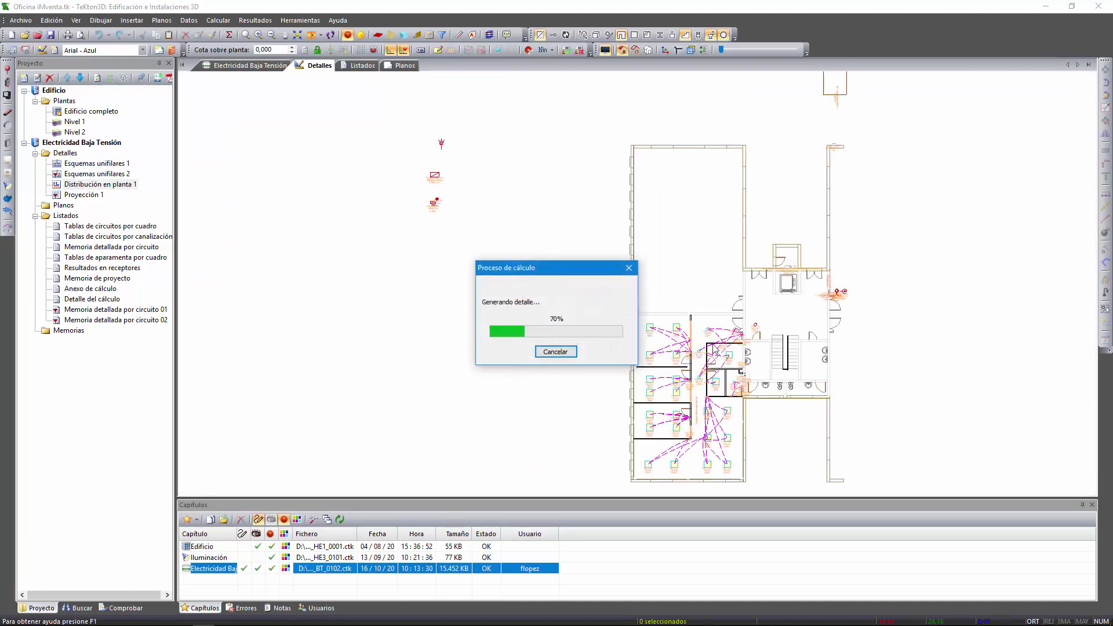
Step: Examine the floor distribution plan's luminaires, circuit references, powers, voltage drops, luminaire relations and conduit runs across the office rooms
{"action": "scroll", "coordinate": [647, 314], "scroll_direction": "up", "scroll_amount": 6}
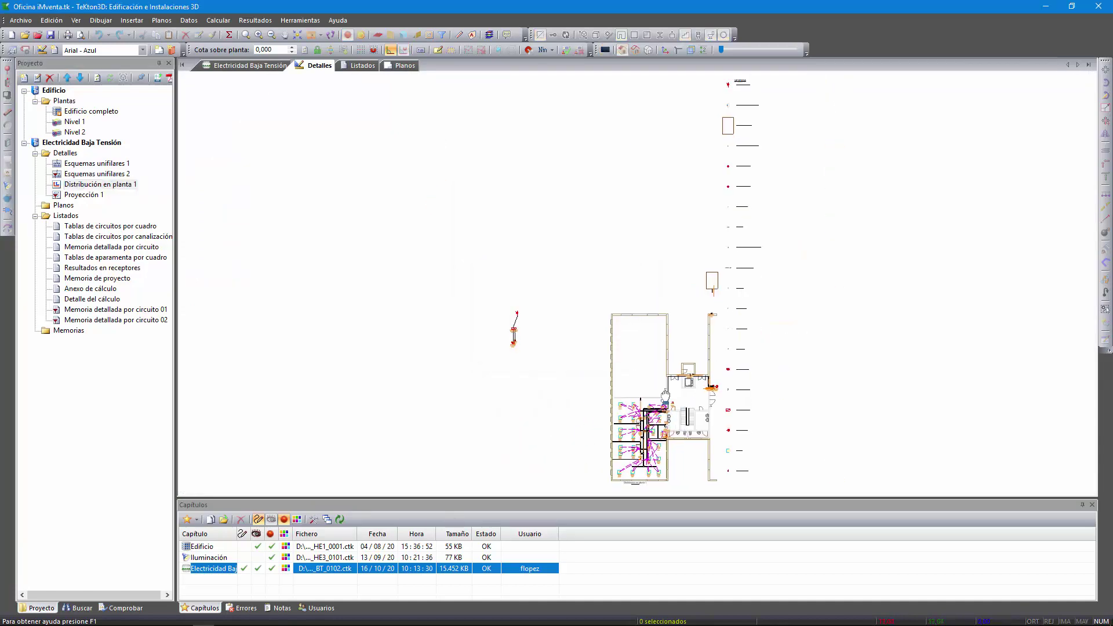
{"action": "middle_click_drag", "start_coordinate": [647, 314], "coordinate": [661, 203]}
{"action": "scroll", "coordinate": [656, 287], "scroll_direction": "down", "scroll_amount": 6}
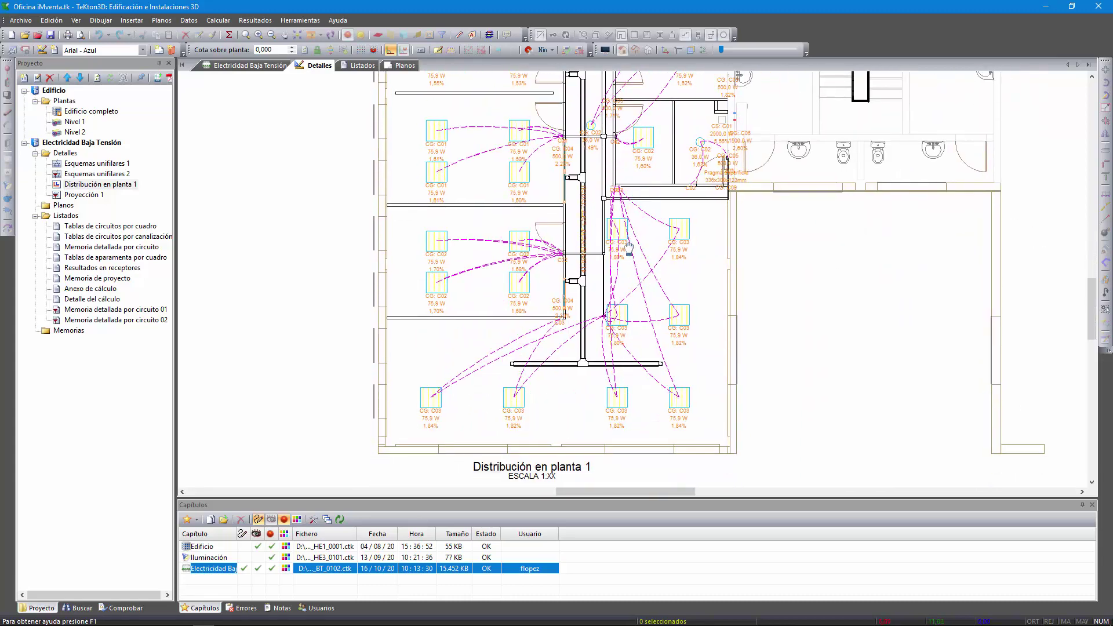
{"action": "scroll", "coordinate": [647, 261], "scroll_direction": "up", "scroll_amount": 8}
{"action": "scroll", "coordinate": [646, 262], "scroll_direction": "up", "scroll_amount": 2}
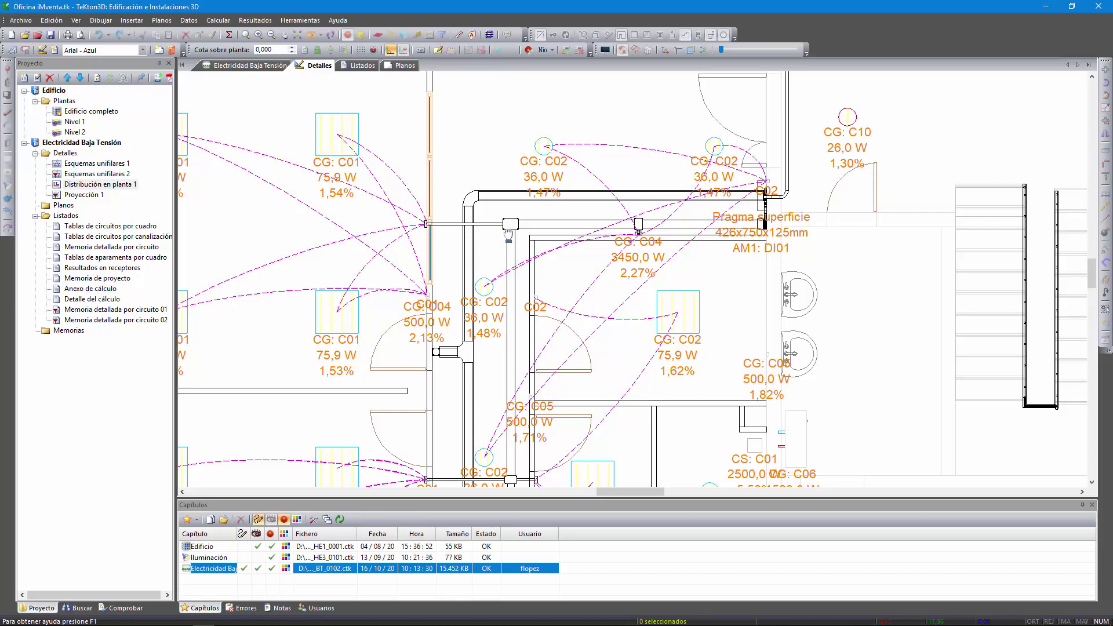
{"action": "middle_click_drag", "start_coordinate": [507, 235], "coordinate": [586, 259]}
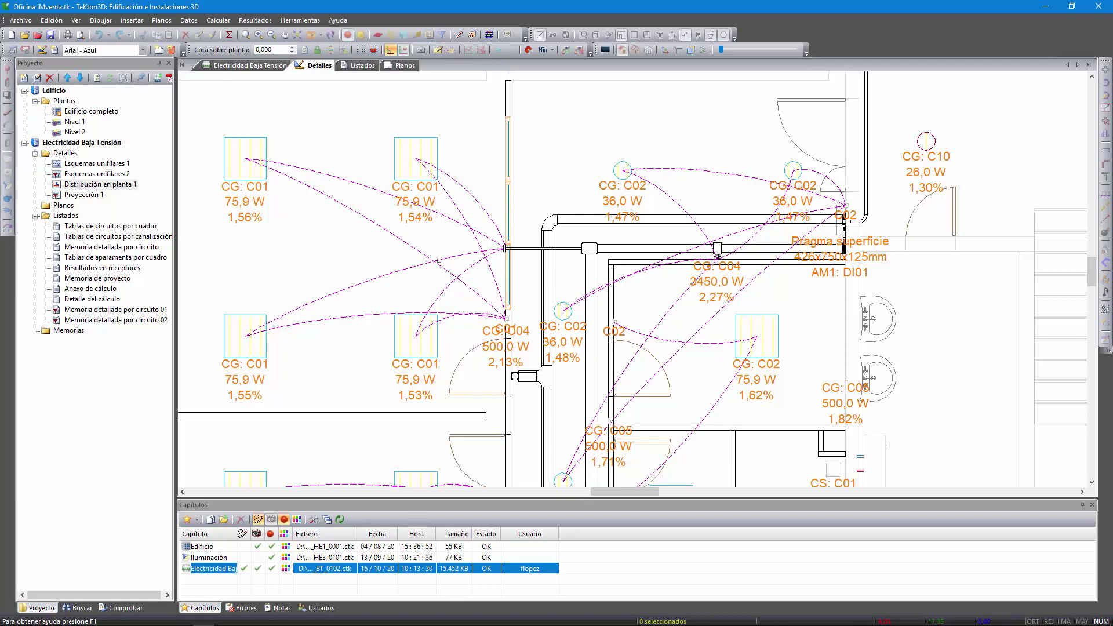
{"action": "scroll", "coordinate": [452, 260], "scroll_direction": "down", "scroll_amount": 2}
{"action": "middle_click_drag", "start_coordinate": [474, 323], "coordinate": [472, 241]}
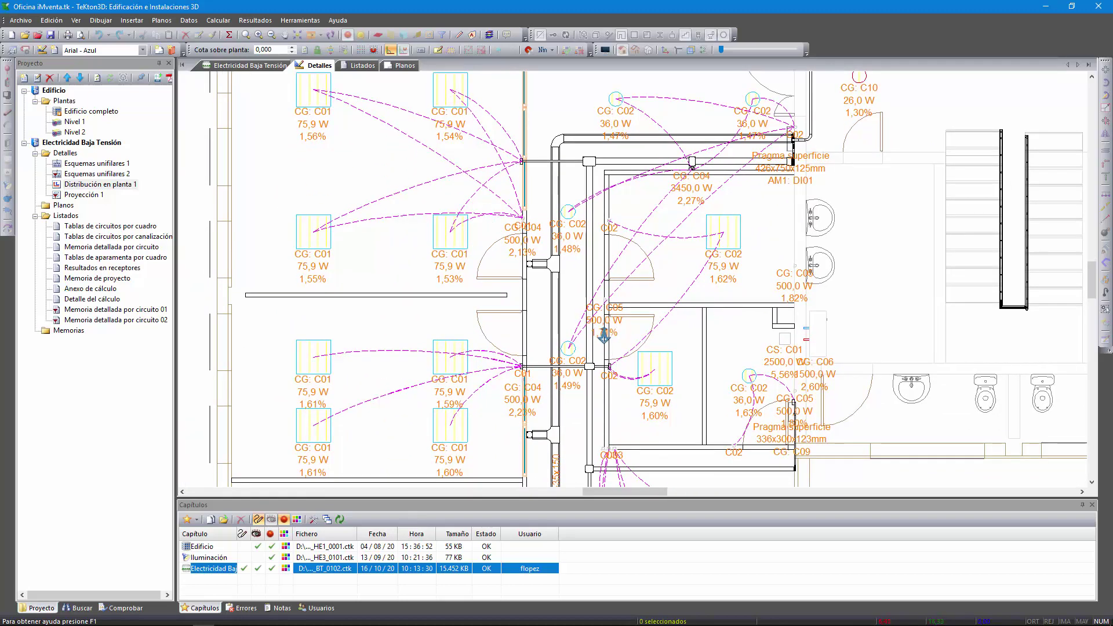
{"action": "scroll", "coordinate": [603, 342], "scroll_direction": "down", "scroll_amount": 3}
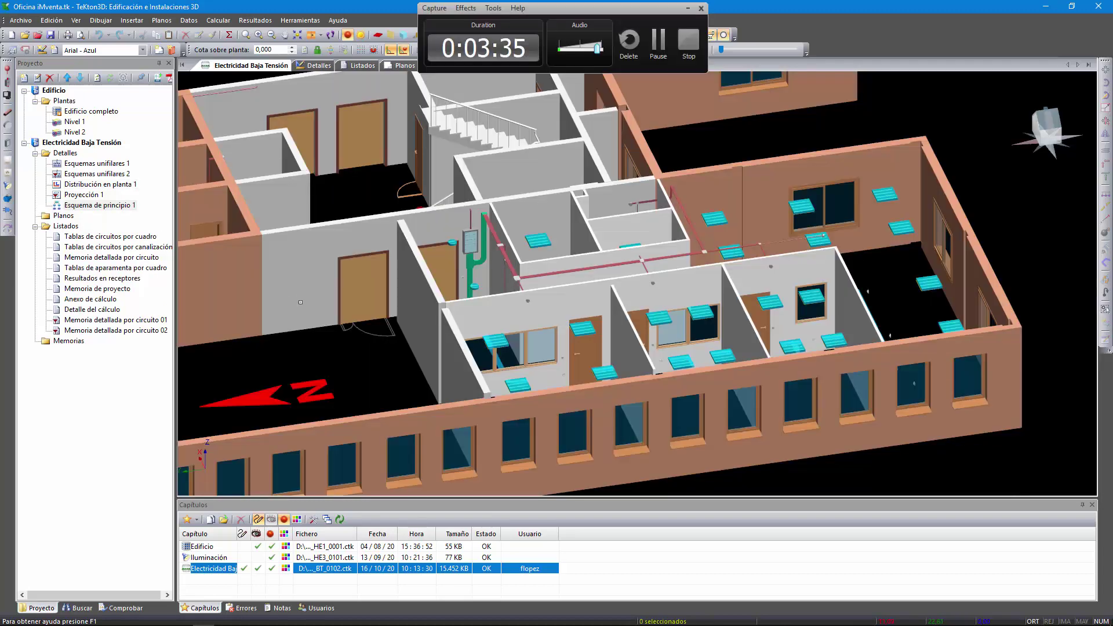
Step: Create a new Tablas de circuitos por cuadro list covering all elements
{"action": "right_click", "coordinate": [51, 225]}
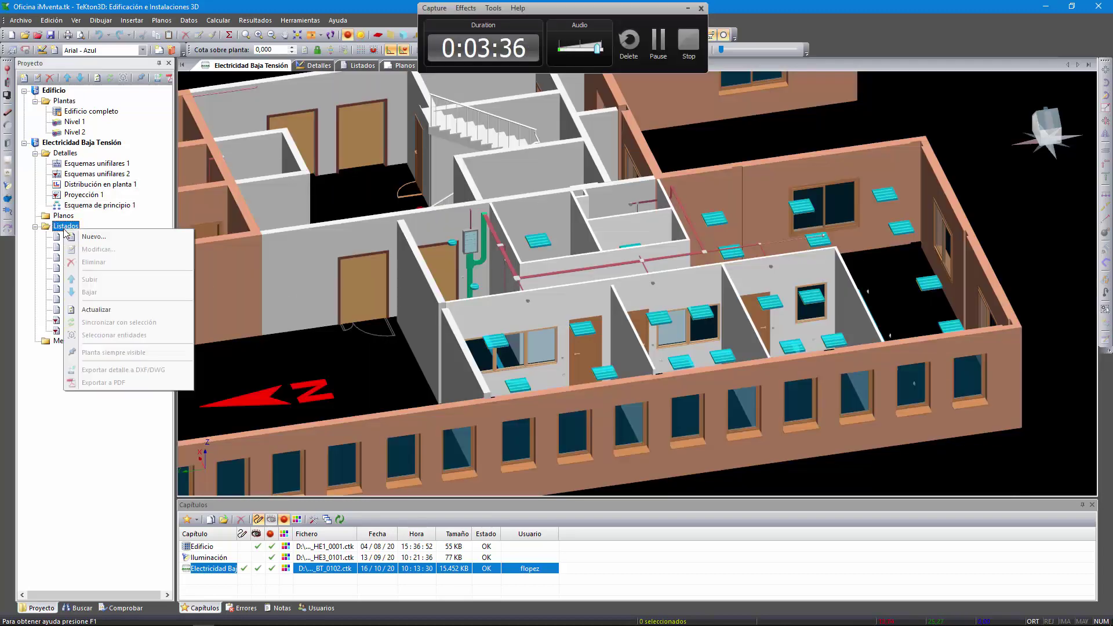
{"action": "left_click", "coordinate": [98, 239]}
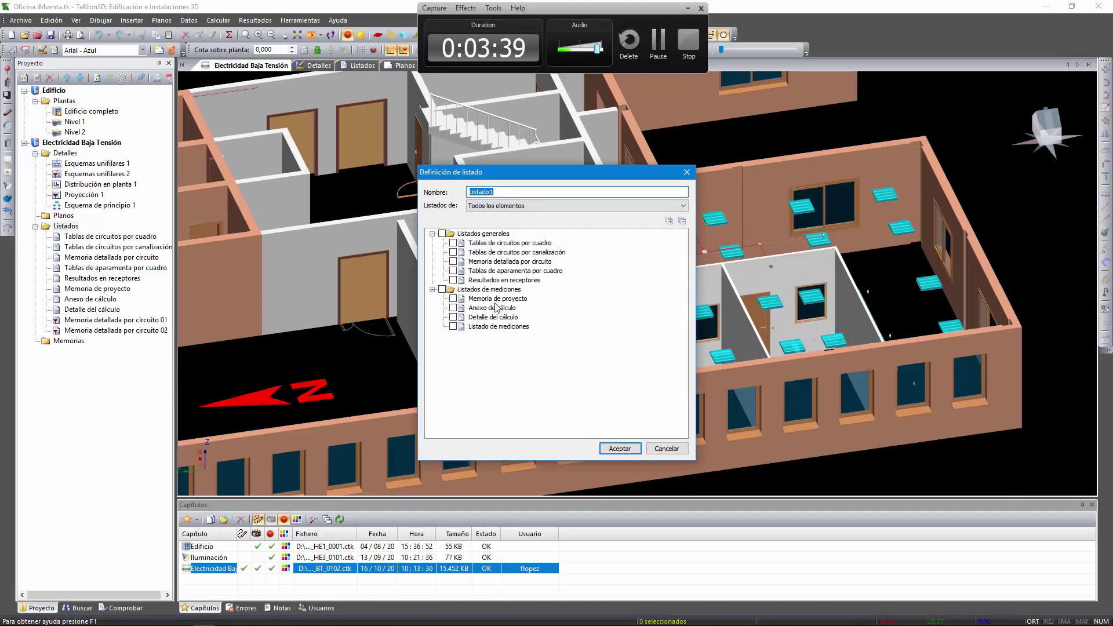
{"action": "left_click", "coordinate": [454, 243]}
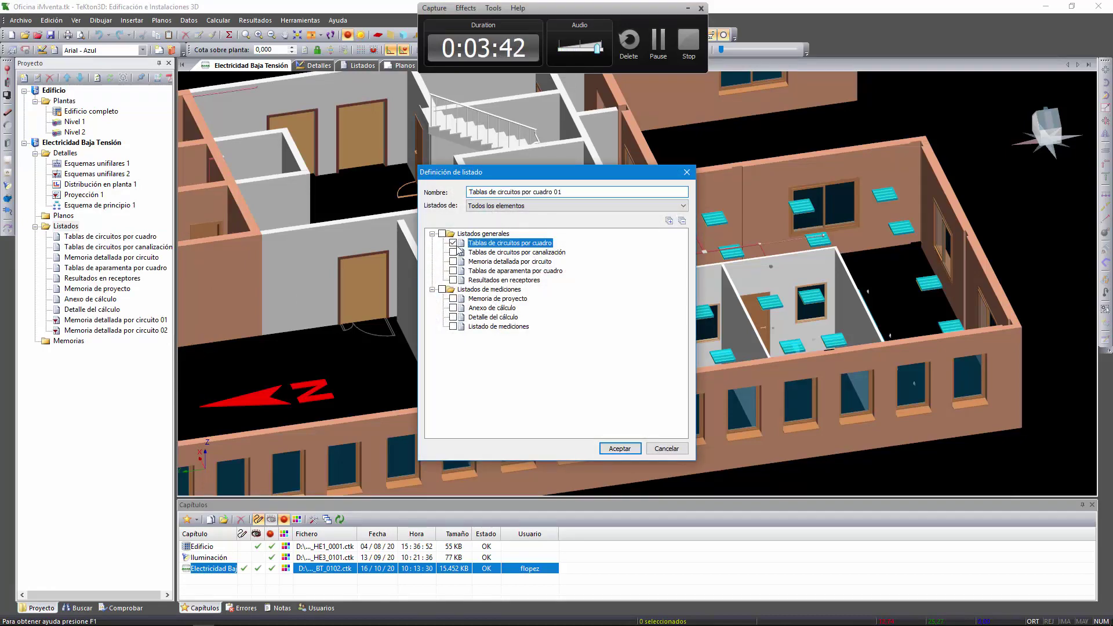
{"action": "left_click", "coordinate": [611, 451]}
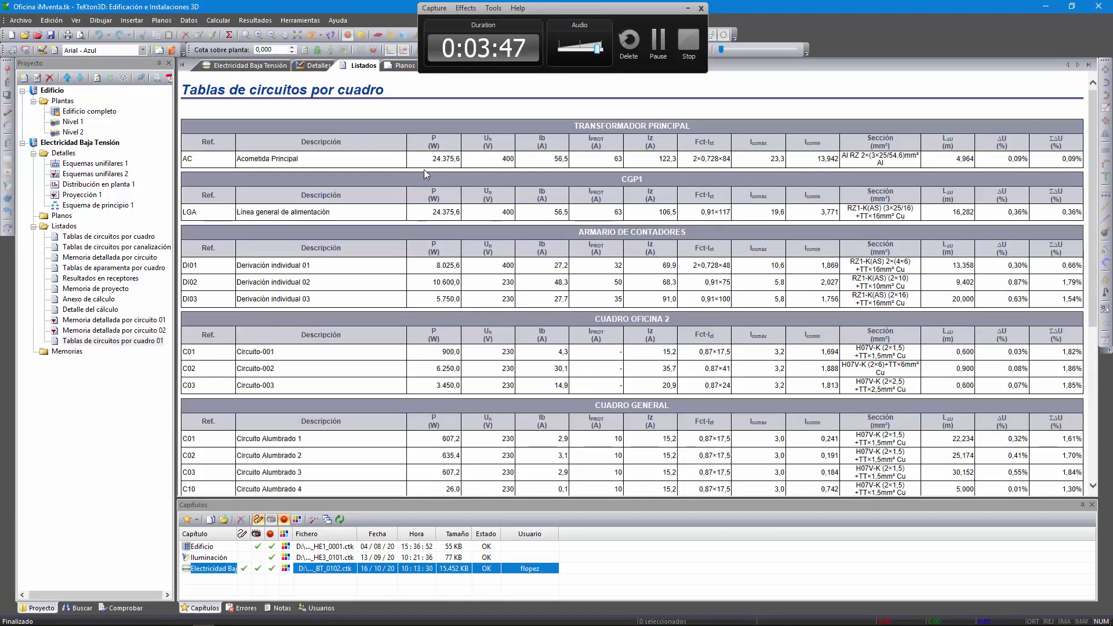
Step: Create a new Memoria detallada por circuito list for all elements and review the Acometida Principal circuit's calculation
{"action": "right_click", "coordinate": [65, 227]}
{"action": "left_click", "coordinate": [93, 236]}
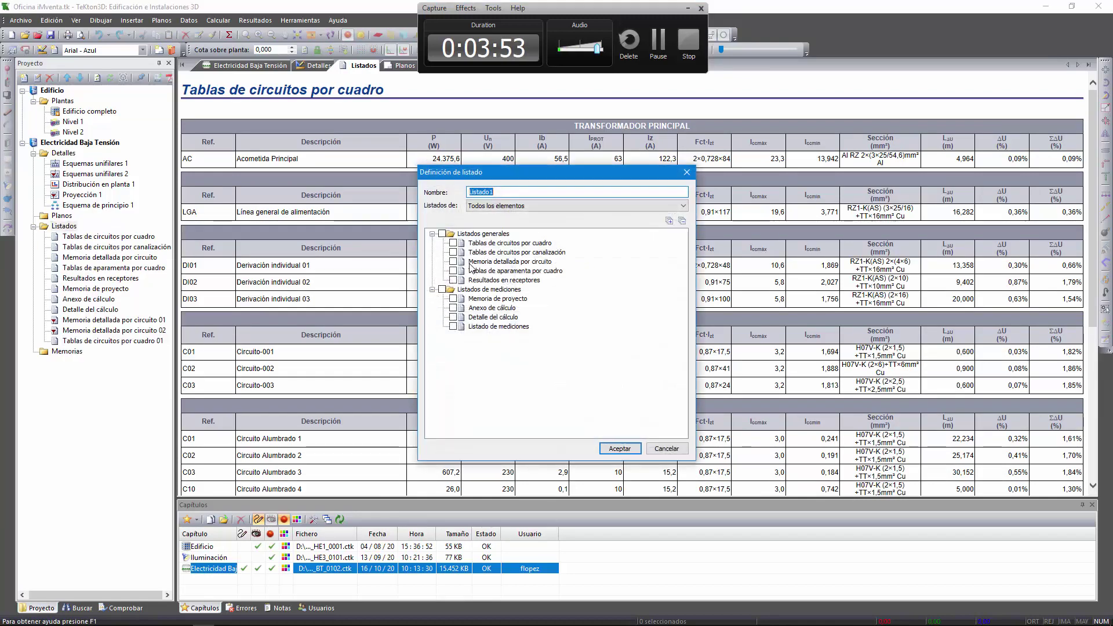
{"action": "left_click", "coordinate": [453, 261]}
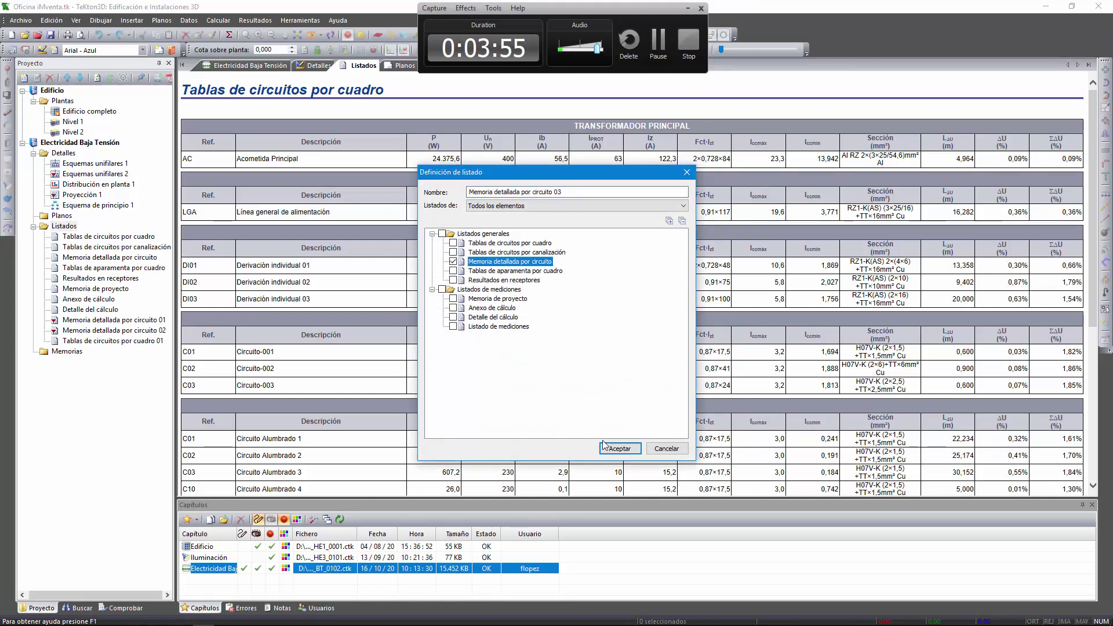
{"action": "left_click", "coordinate": [619, 448]}
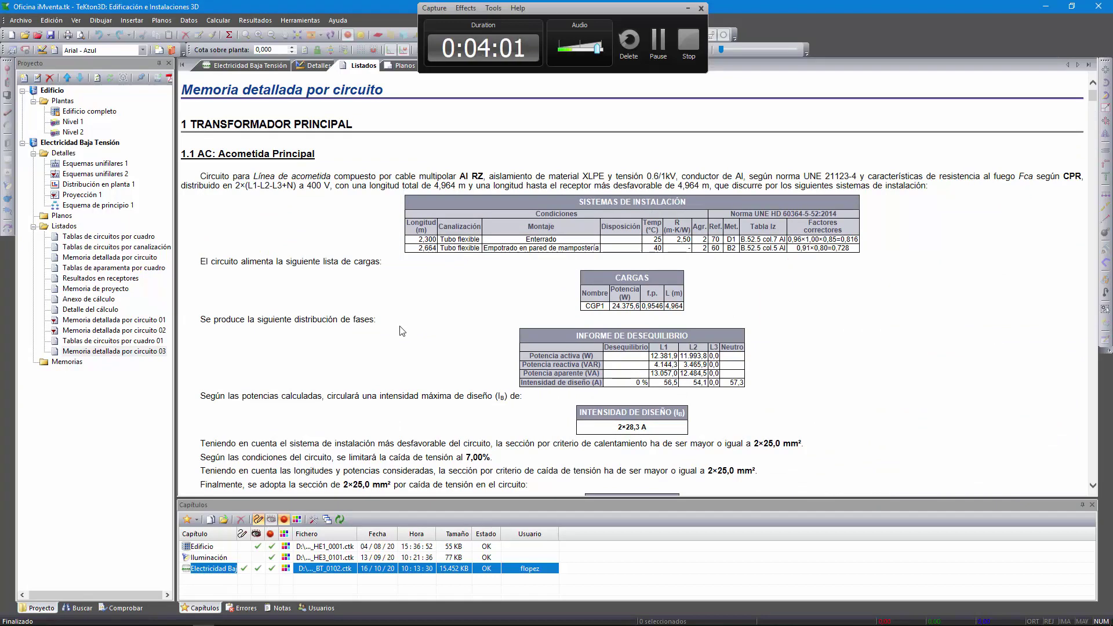
{"action": "scroll", "coordinate": [534, 324], "scroll_direction": "down", "scroll_amount": 1}
{"action": "scroll", "coordinate": [549, 302], "scroll_direction": "down", "scroll_amount": 1}
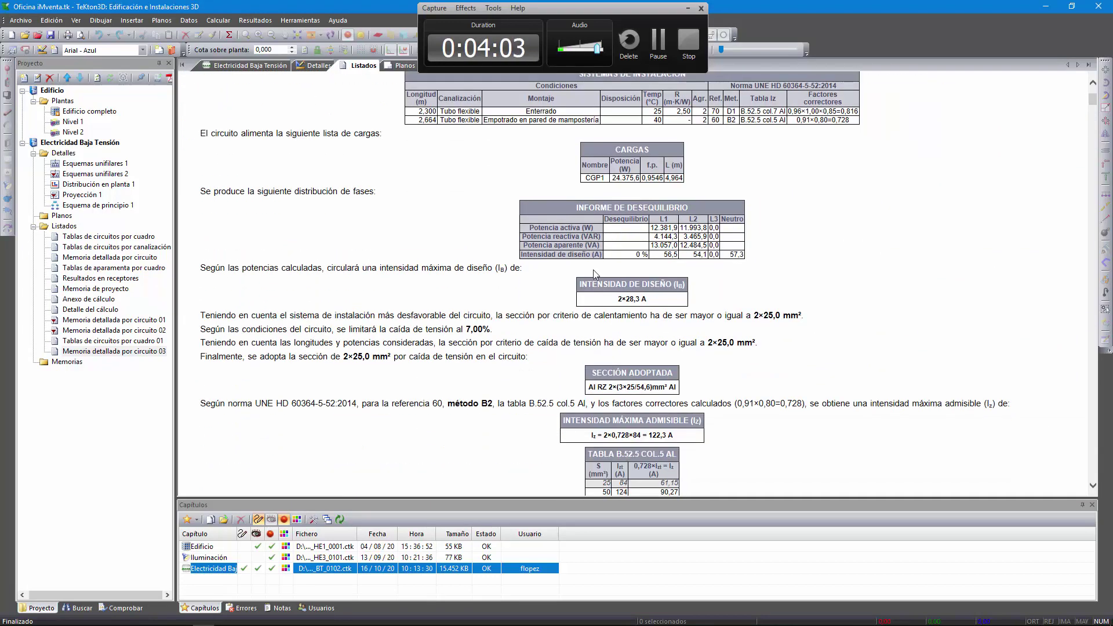
{"action": "scroll", "coordinate": [562, 273], "scroll_direction": "down", "scroll_amount": 1}
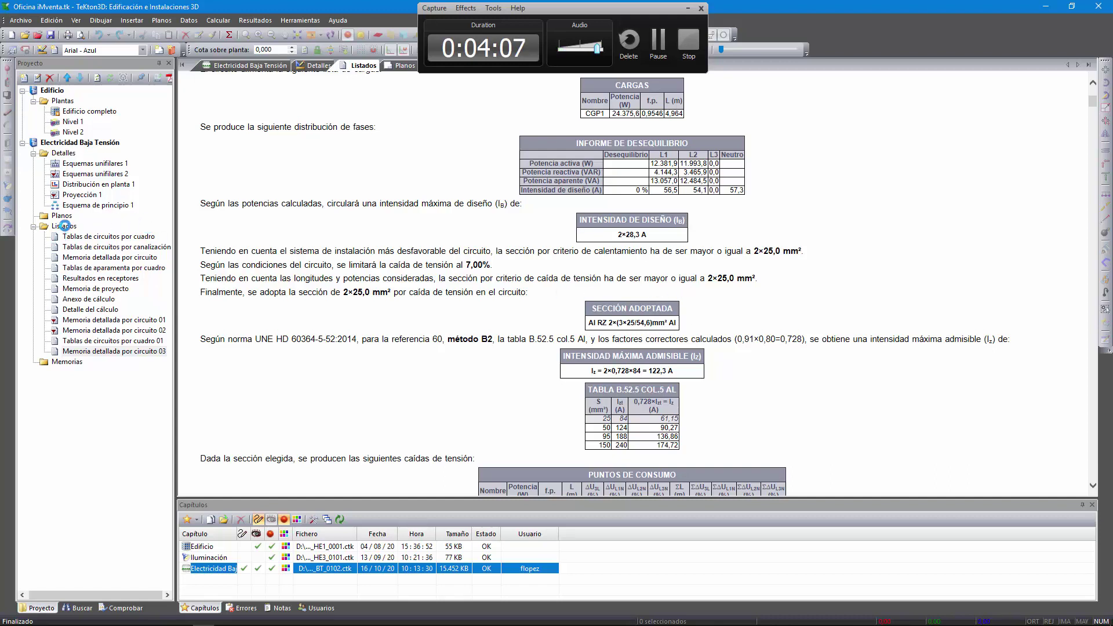
Step: Create a new Tablas de aparamenta por cuadro list for all elements and review the switchgear tables of each panel
{"action": "right_click", "coordinate": [65, 226]}
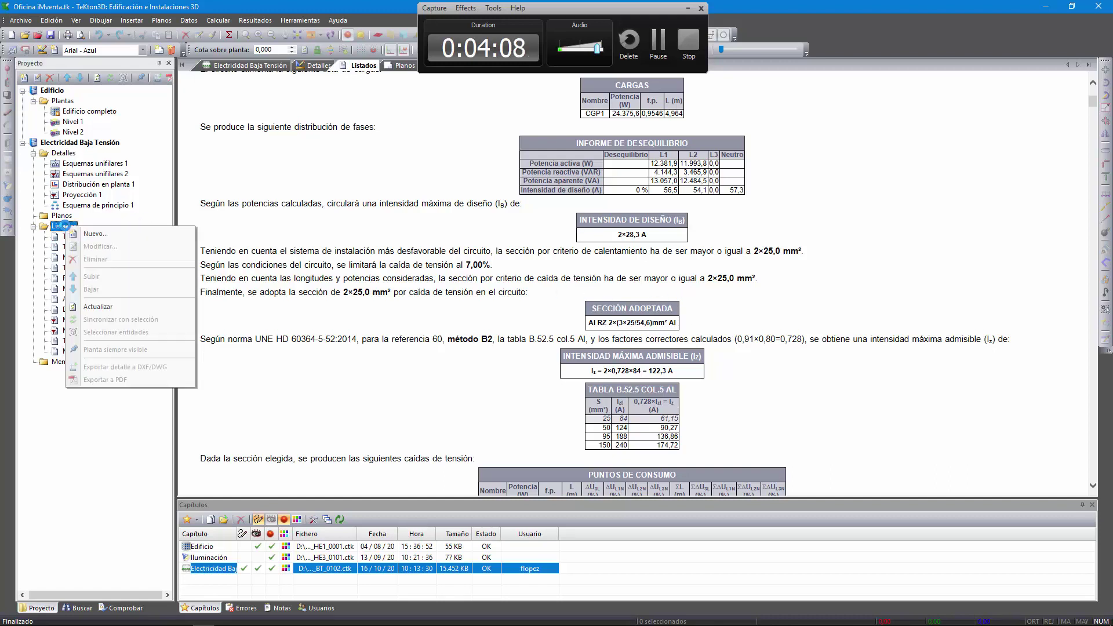
{"action": "left_click", "coordinate": [92, 235]}
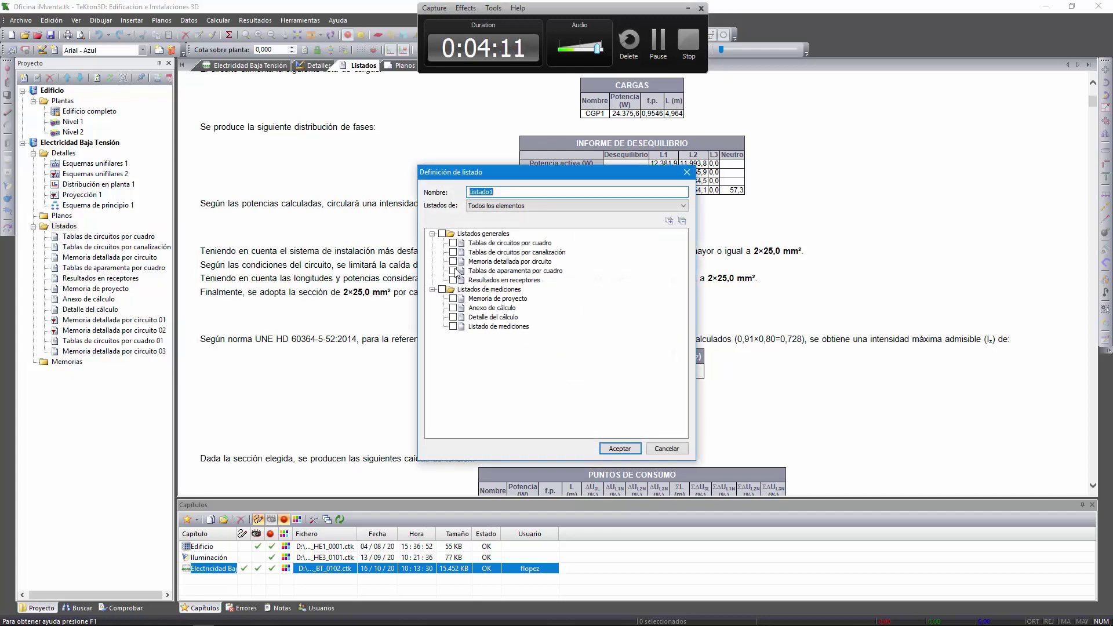
{"action": "left_click", "coordinate": [454, 271]}
{"action": "left_click", "coordinate": [618, 448]}
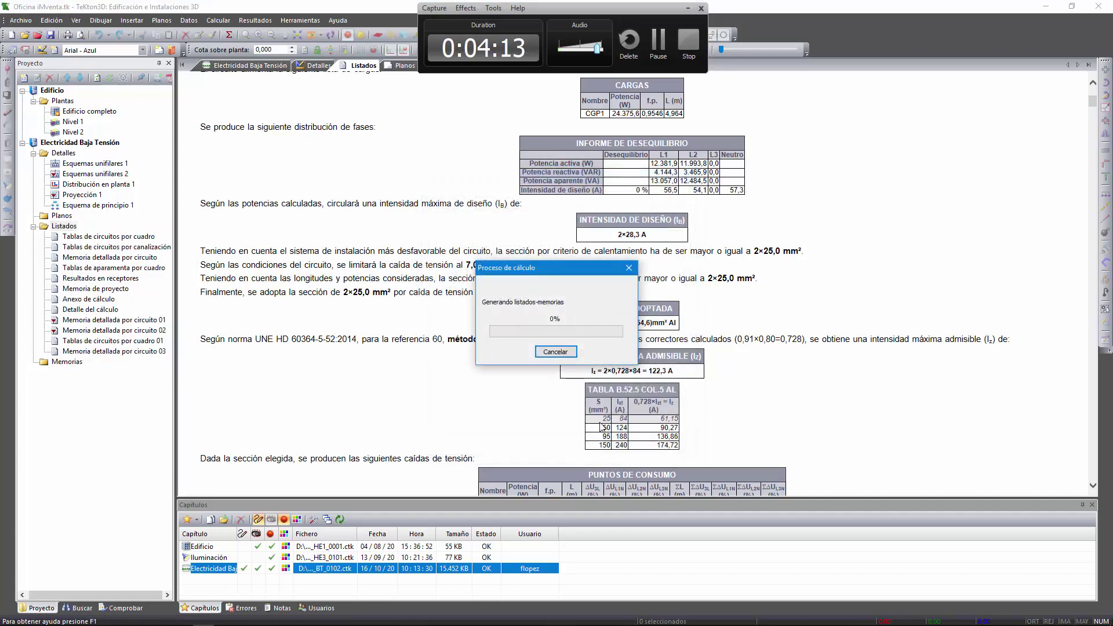
{"action": "scroll", "coordinate": [591, 222], "scroll_direction": "down", "scroll_amount": 3}
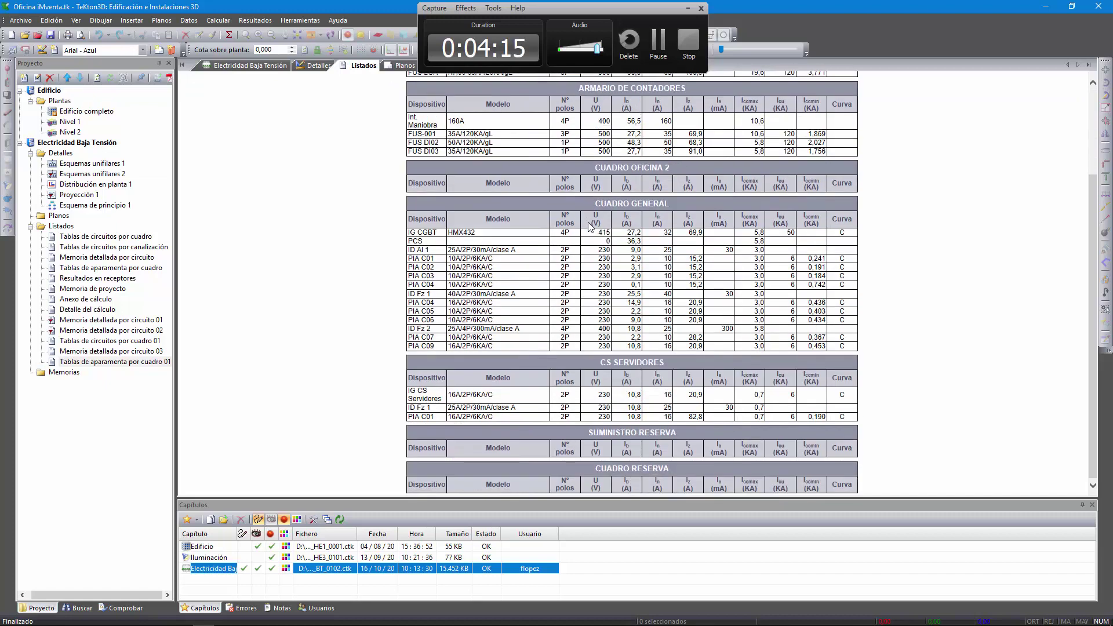
{"action": "right_click", "coordinate": [61, 225]}
{"action": "left_click", "coordinate": [71, 232]}
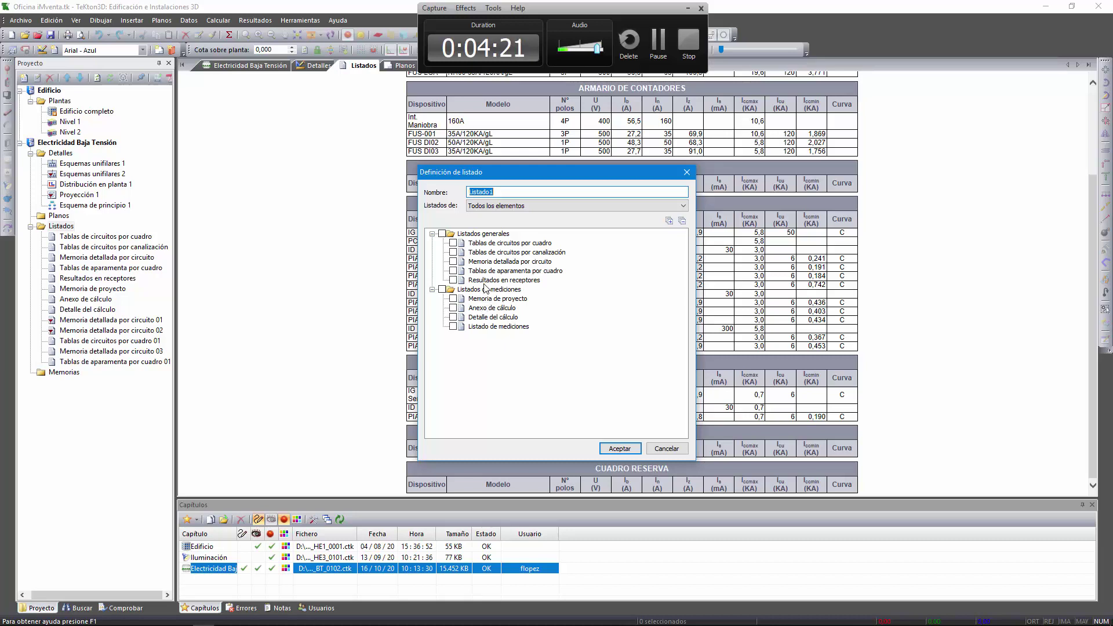
{"action": "left_click", "coordinate": [453, 280]}
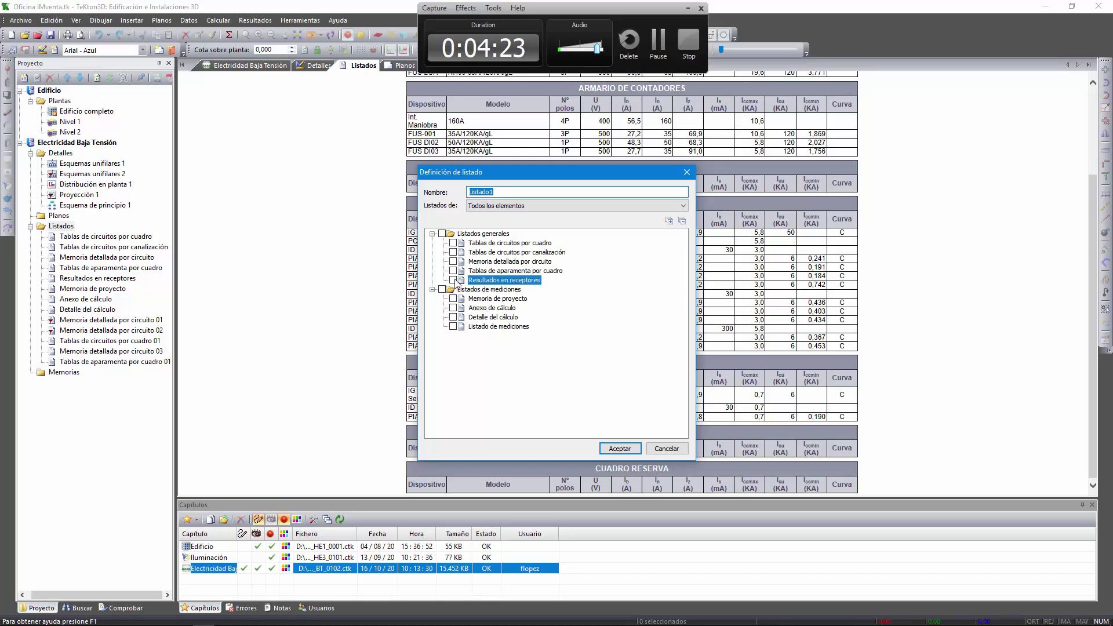
{"action": "left_click", "coordinate": [673, 448]}
{"action": "left_click", "coordinate": [660, 447]}
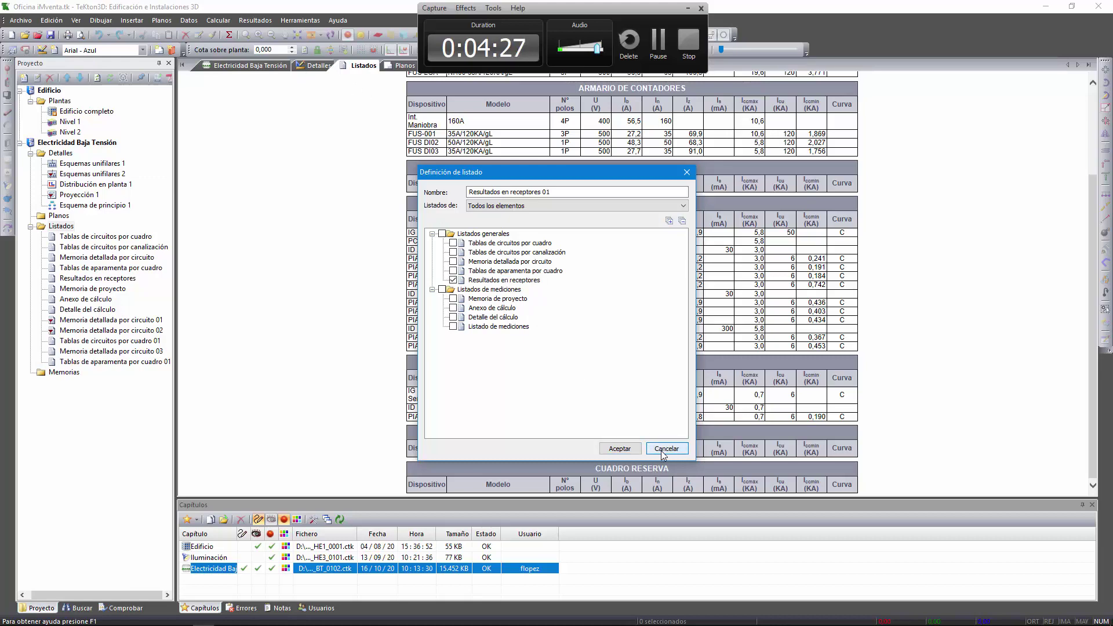
Step: Create a Resultados en receptores list for only the middle luminaire along the office wing's end wall and review its supply path
{"action": "left_click", "coordinate": [251, 66]}
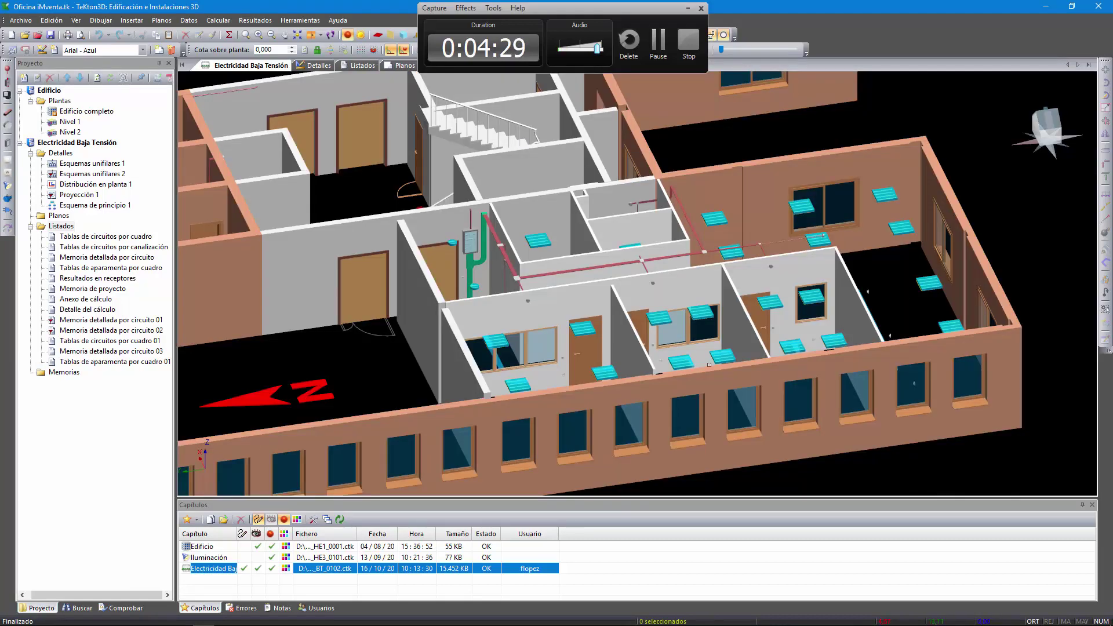
{"action": "left_click", "coordinate": [932, 288]}
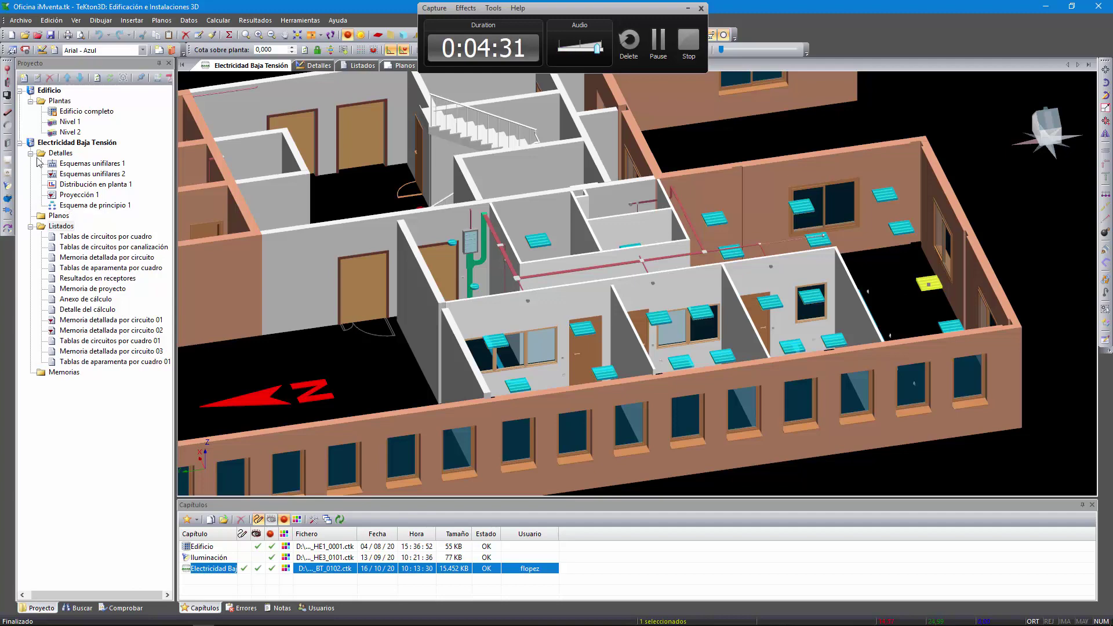
{"action": "right_click", "coordinate": [59, 226]}
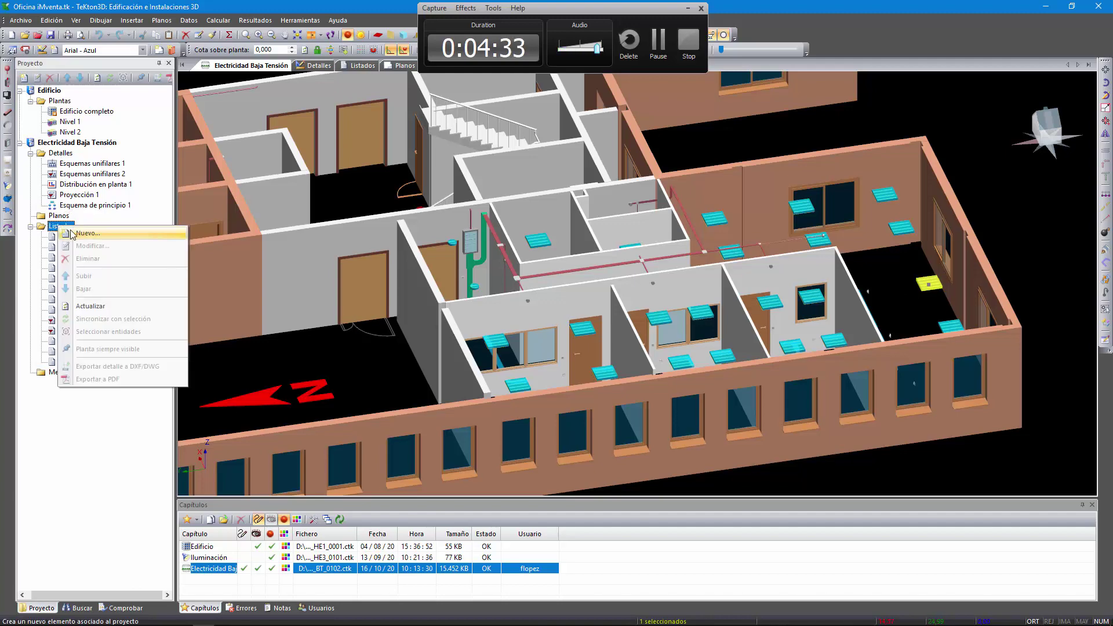
{"action": "left_click", "coordinate": [76, 235]}
{"action": "left_click", "coordinate": [481, 280]}
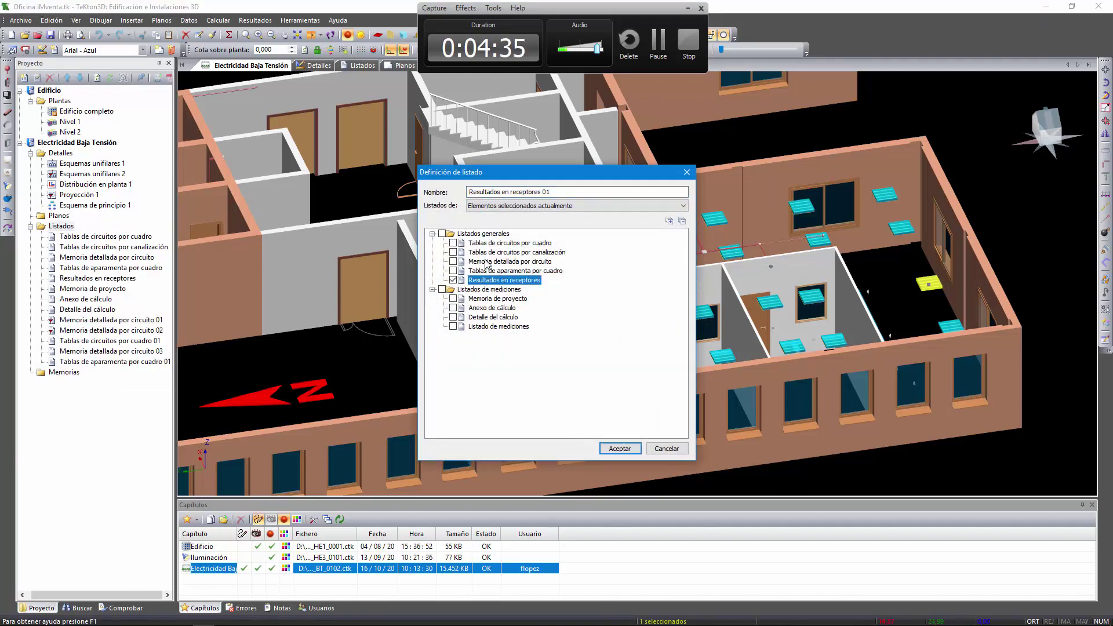
{"action": "left_click", "coordinate": [618, 450]}
{"action": "left_click", "coordinate": [551, 354]}
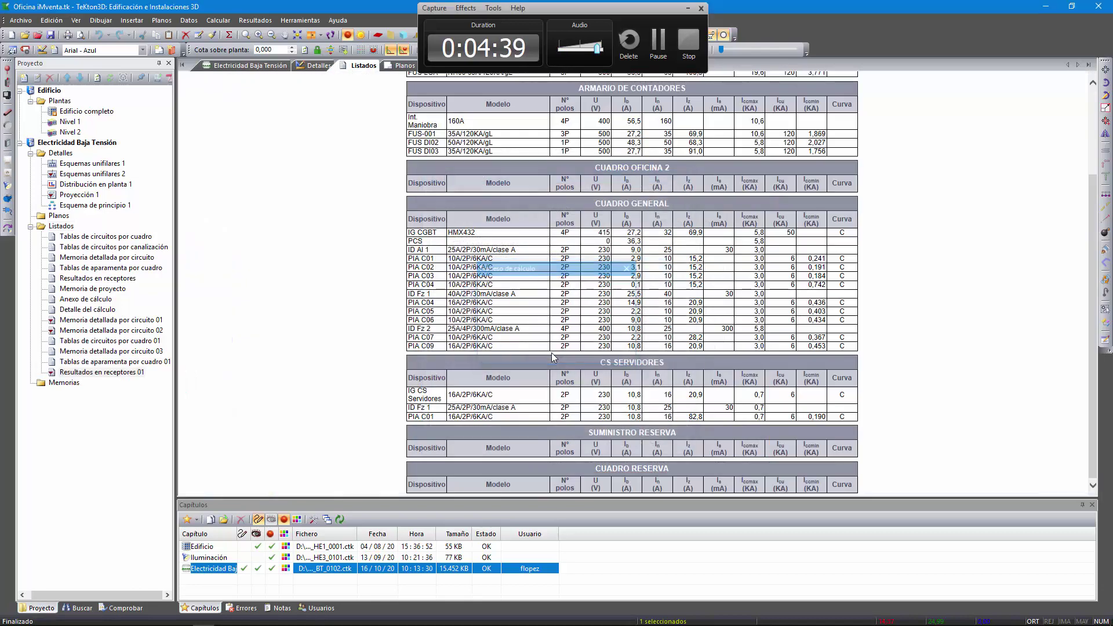
{"action": "scroll", "coordinate": [527, 345], "scroll_direction": "down", "scroll_amount": 3}
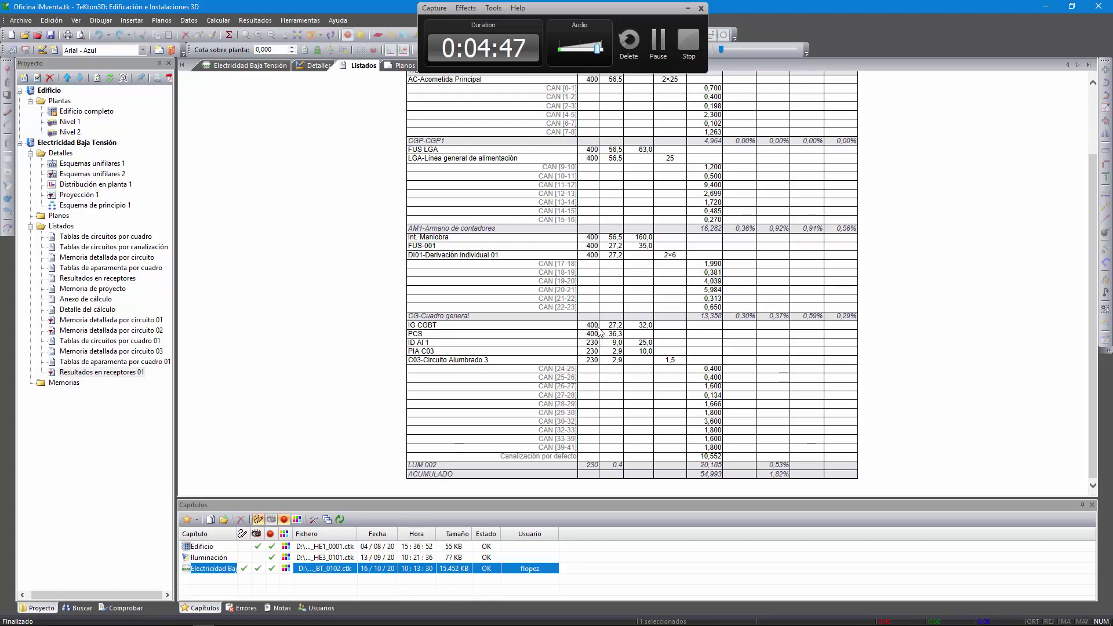
{"action": "scroll", "coordinate": [603, 325], "scroll_direction": "up", "scroll_amount": 3}
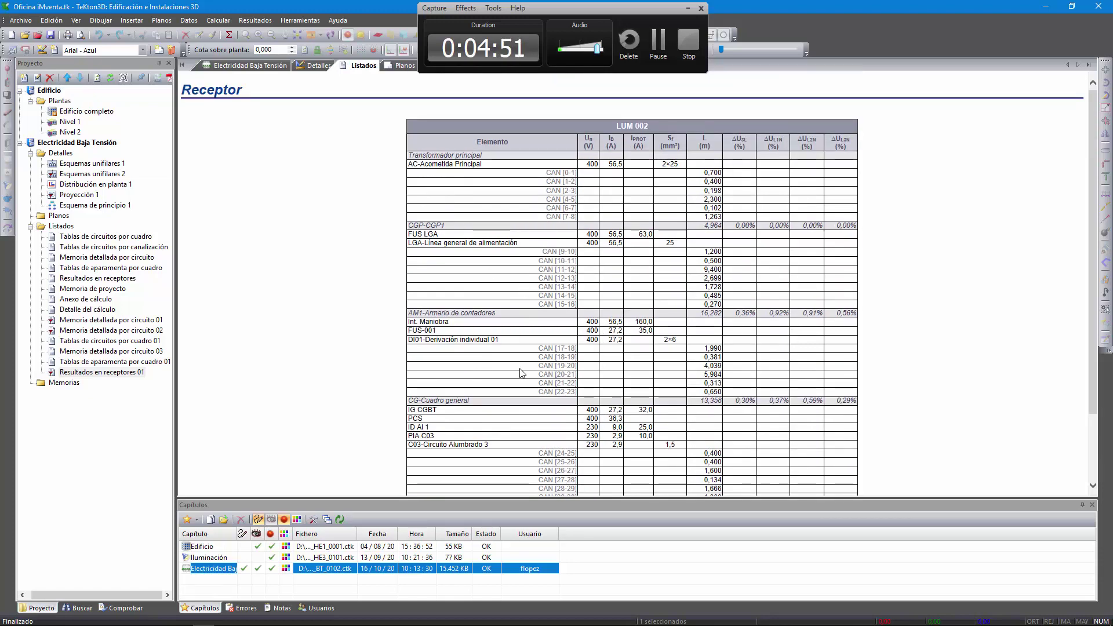
{"action": "scroll", "coordinate": [520, 374], "scroll_direction": "down", "scroll_amount": 2}
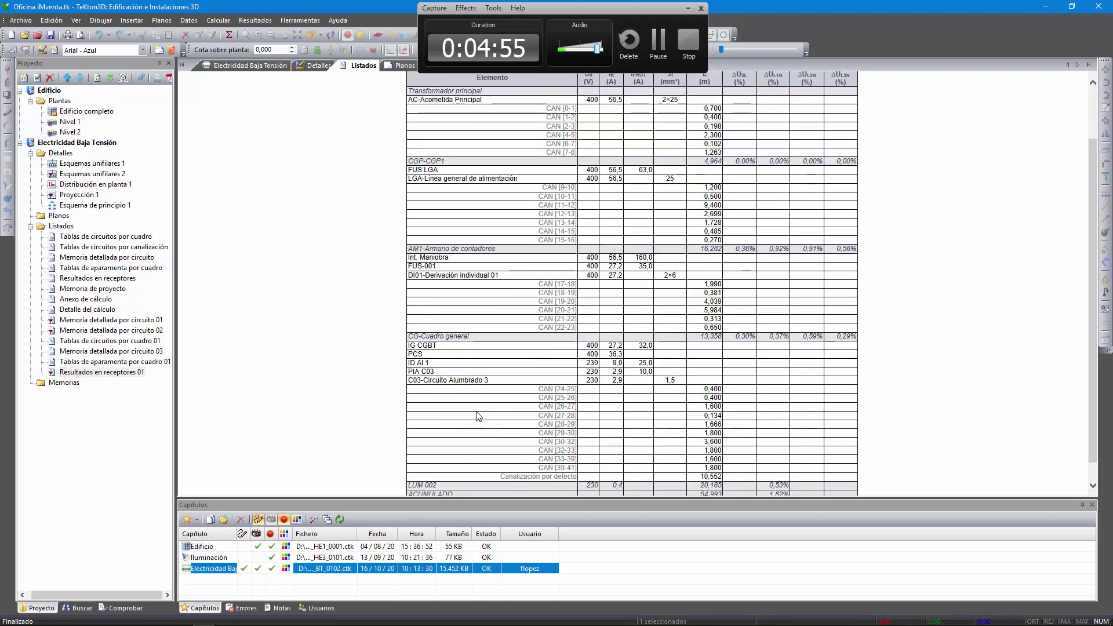
Step: Create a new Memoria de proyecto list covering the complete project and review its chapters through the description of the installation
{"action": "left_click", "coordinate": [258, 65]}
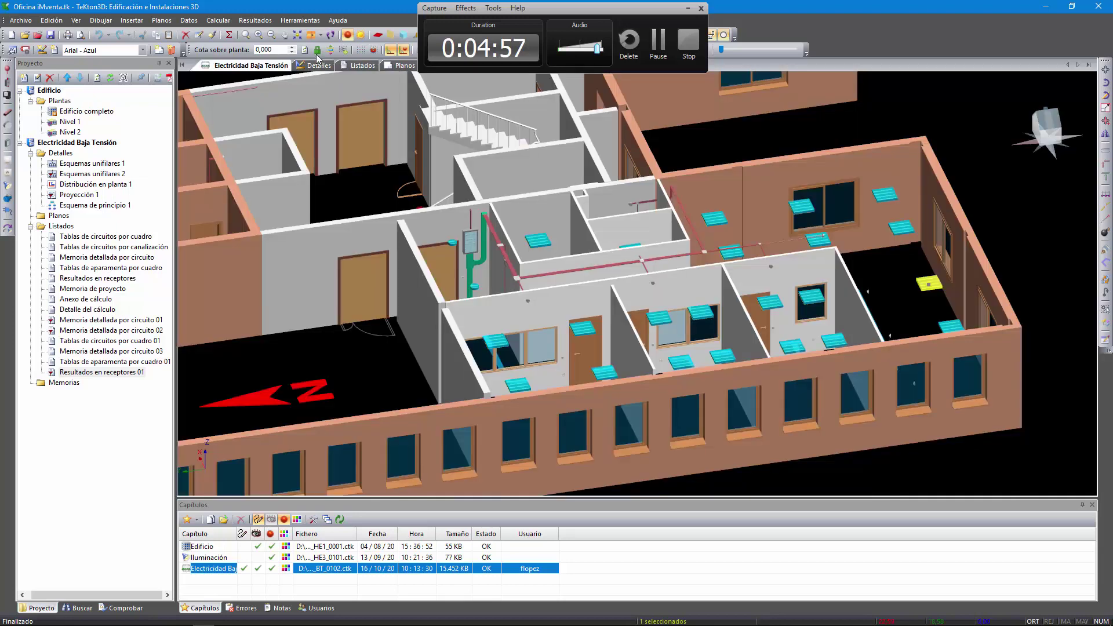
{"action": "right_click", "coordinate": [70, 227]}
{"action": "left_click", "coordinate": [82, 241]}
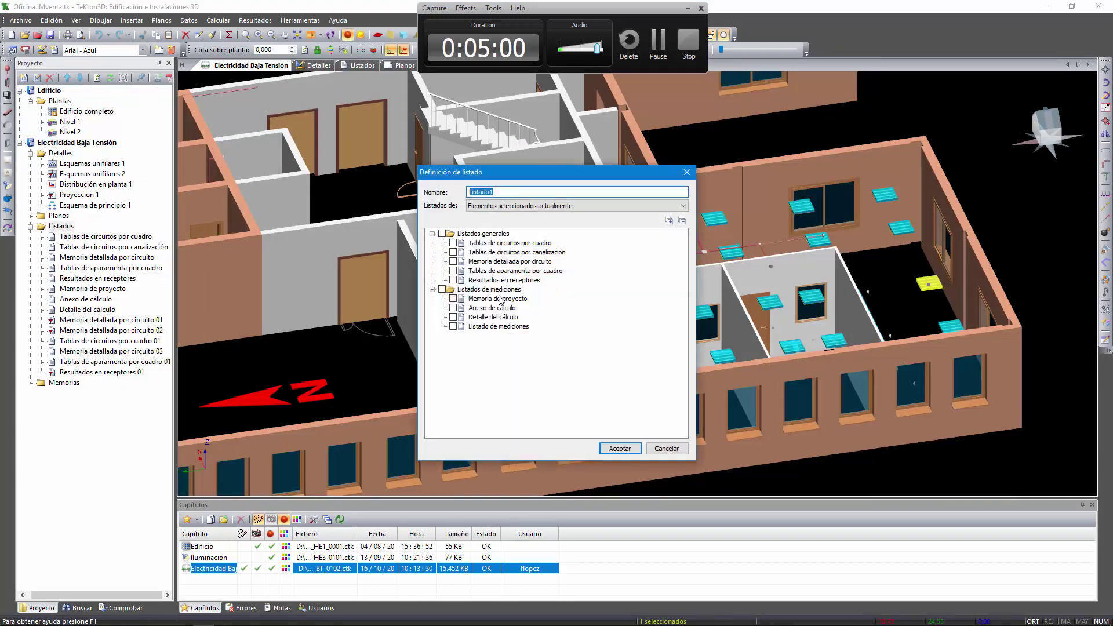
{"action": "left_click", "coordinate": [453, 299]}
{"action": "left_click", "coordinate": [618, 448]}
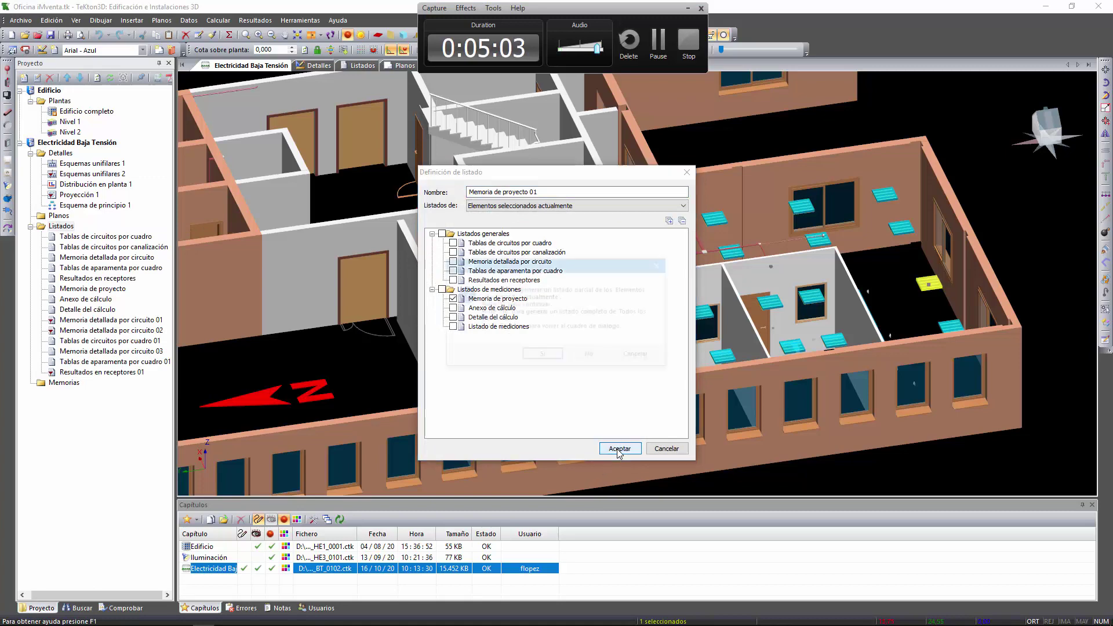
{"action": "left_click", "coordinate": [605, 357]}
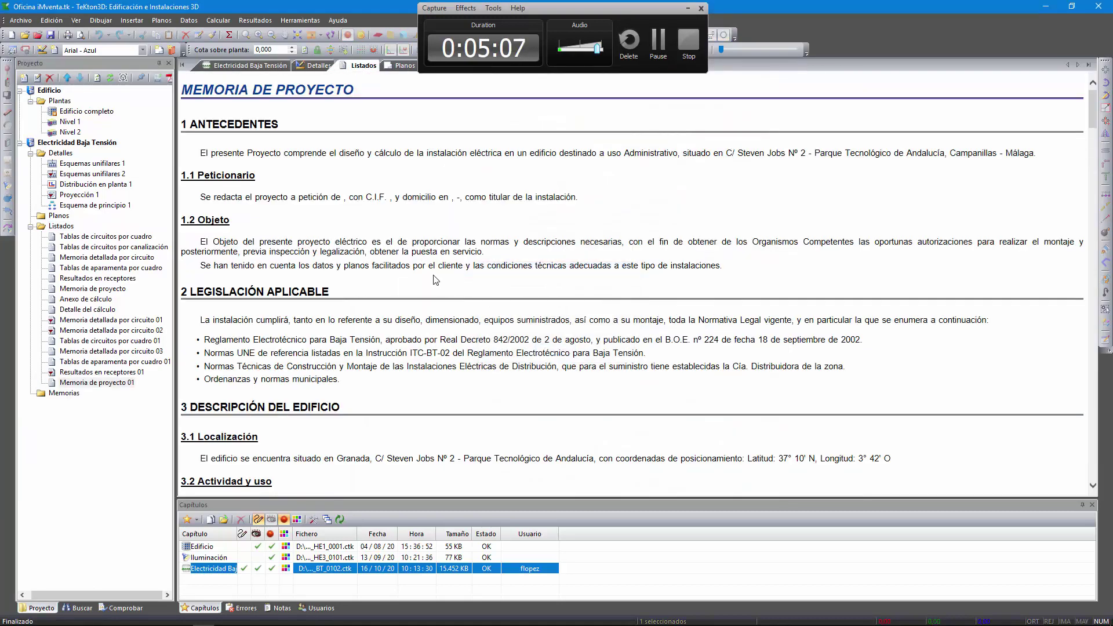
{"action": "scroll", "coordinate": [433, 276], "scroll_direction": "down", "scroll_amount": 5}
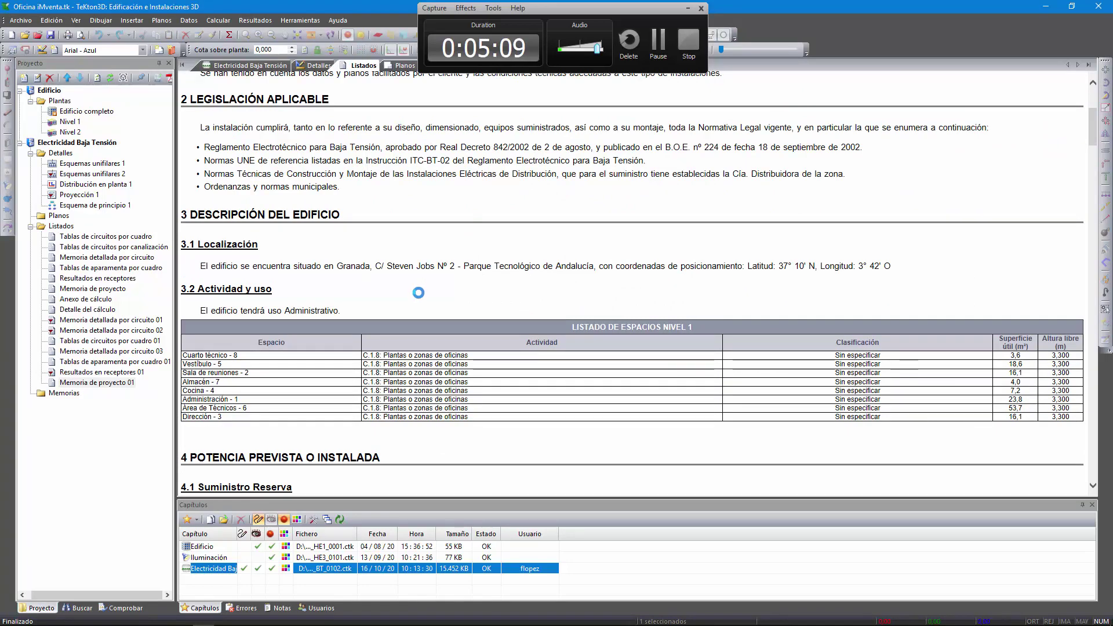
{"action": "scroll", "coordinate": [426, 284], "scroll_direction": "down", "scroll_amount": 15}
{"action": "scroll", "coordinate": [421, 297], "scroll_direction": "down", "scroll_amount": 3}
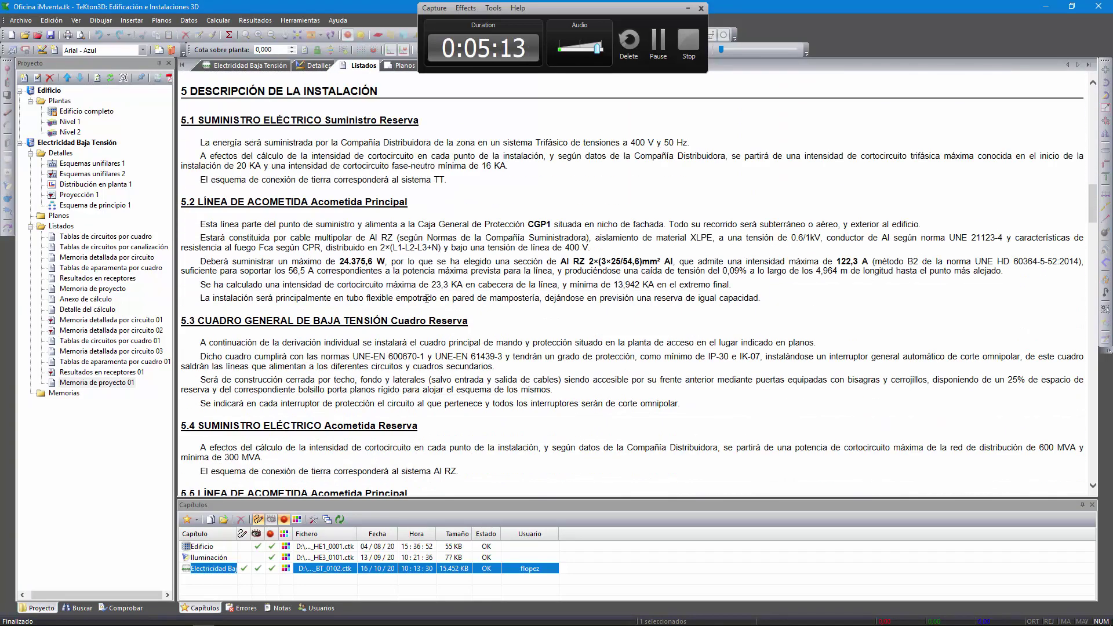
{"action": "scroll", "coordinate": [421, 296], "scroll_direction": "down", "scroll_amount": 20}
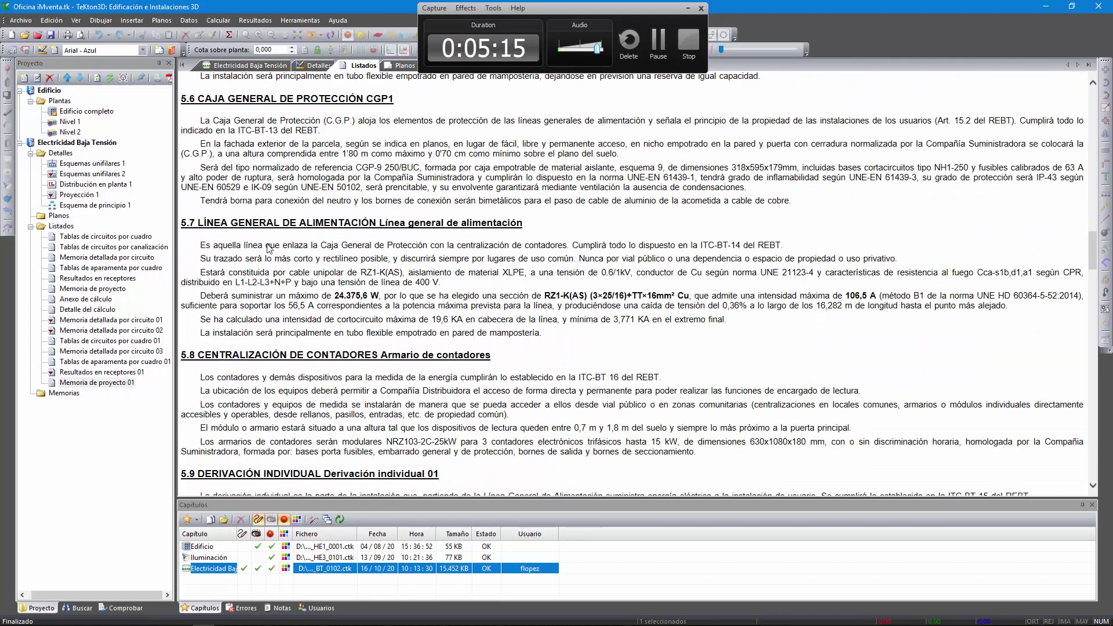
Step: Create a new Listado de mediciones covering all elements and review its general measurement items and descriptions
{"action": "right_click", "coordinate": [57, 227]}
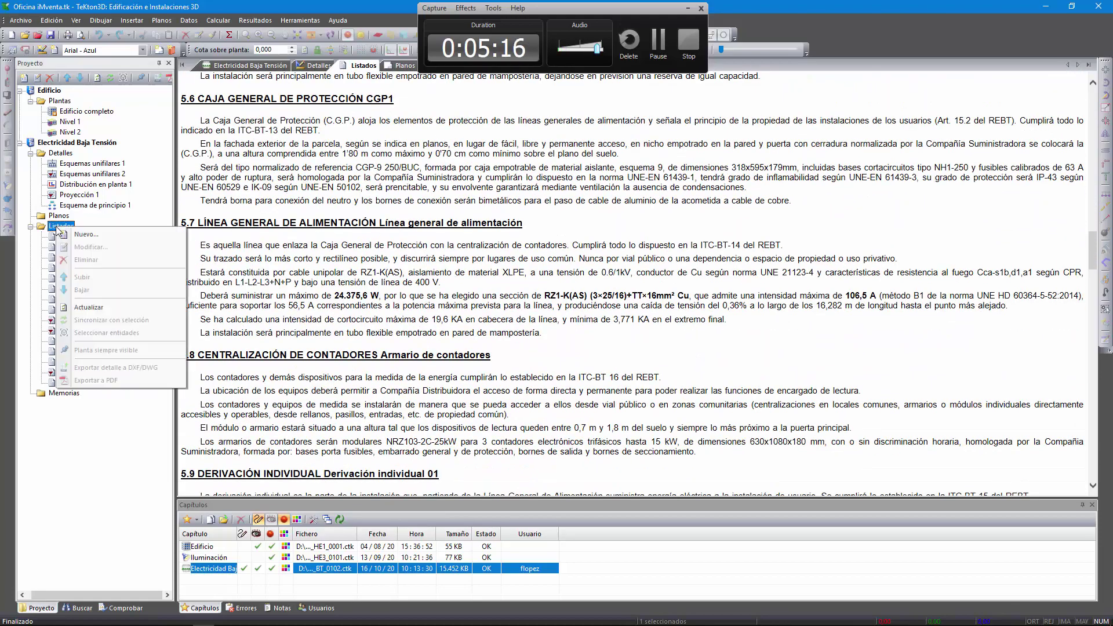
{"action": "left_click", "coordinate": [97, 238]}
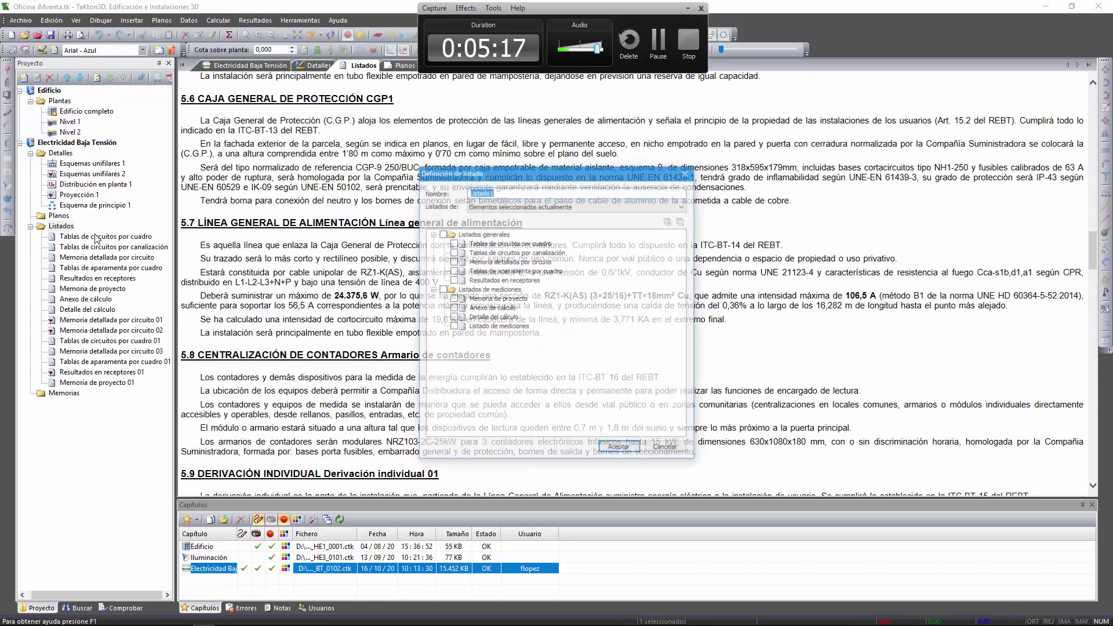
{"action": "left_click", "coordinate": [453, 326]}
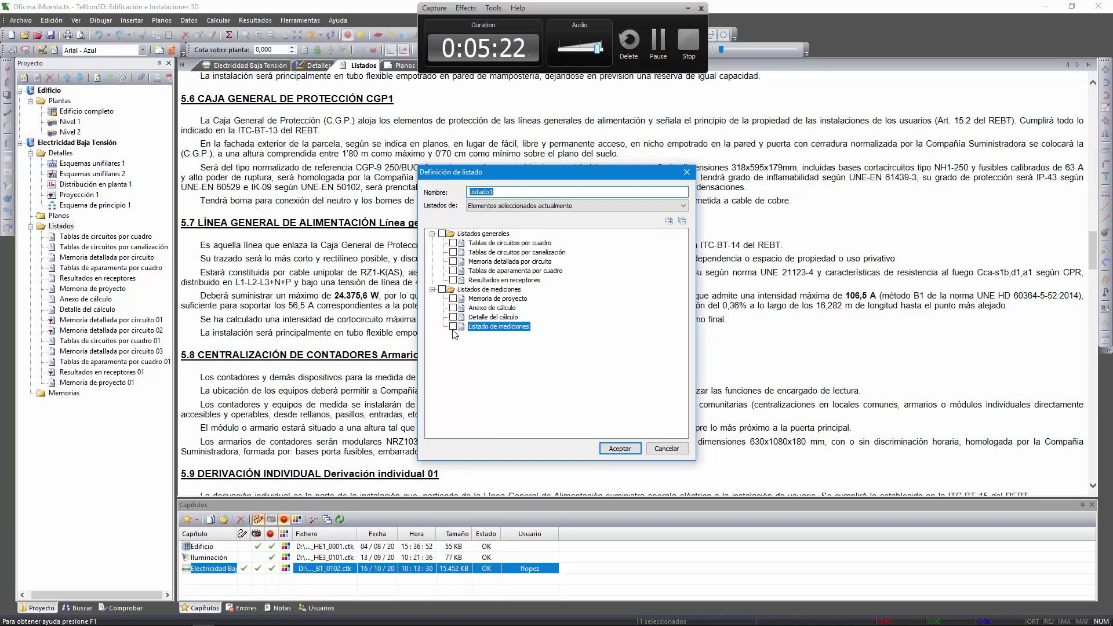
{"action": "left_click", "coordinate": [620, 448]}
{"action": "left_click", "coordinate": [591, 357]}
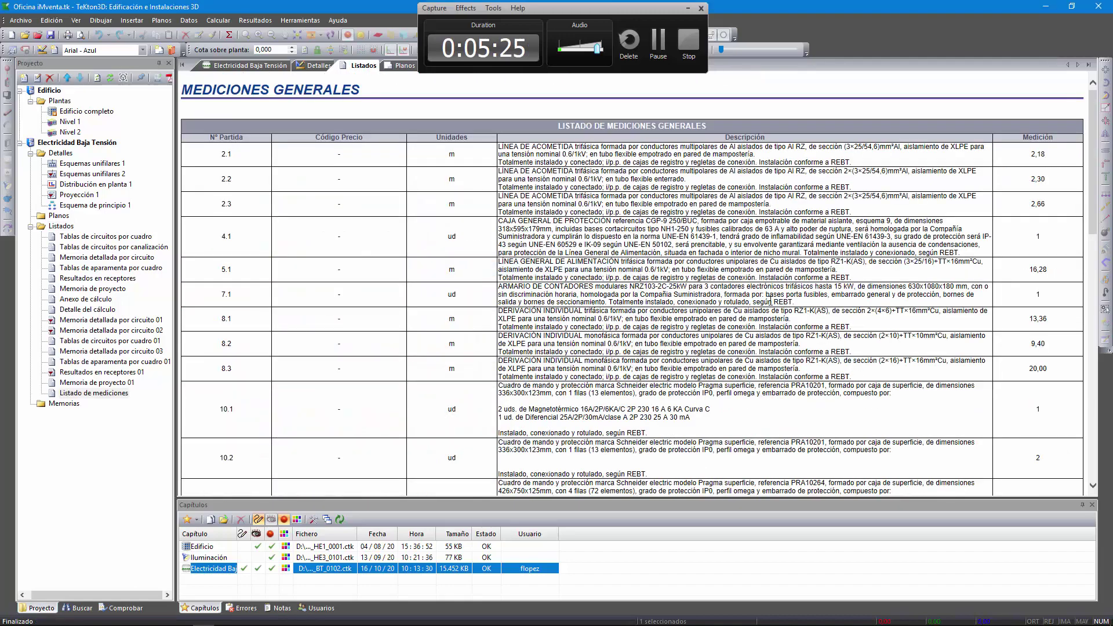
{"action": "scroll", "coordinate": [576, 255], "scroll_direction": "down", "scroll_amount": 12}
{"action": "scroll", "coordinate": [630, 221], "scroll_direction": "up", "scroll_amount": 10}
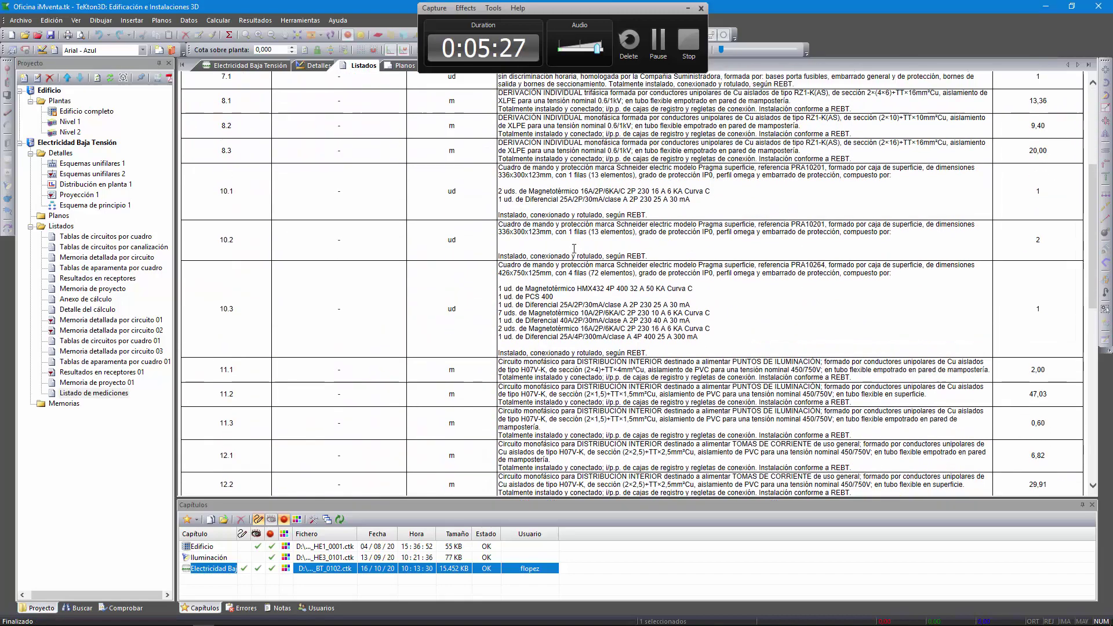
{"action": "scroll", "coordinate": [630, 221], "scroll_direction": "up", "scroll_amount": 2}
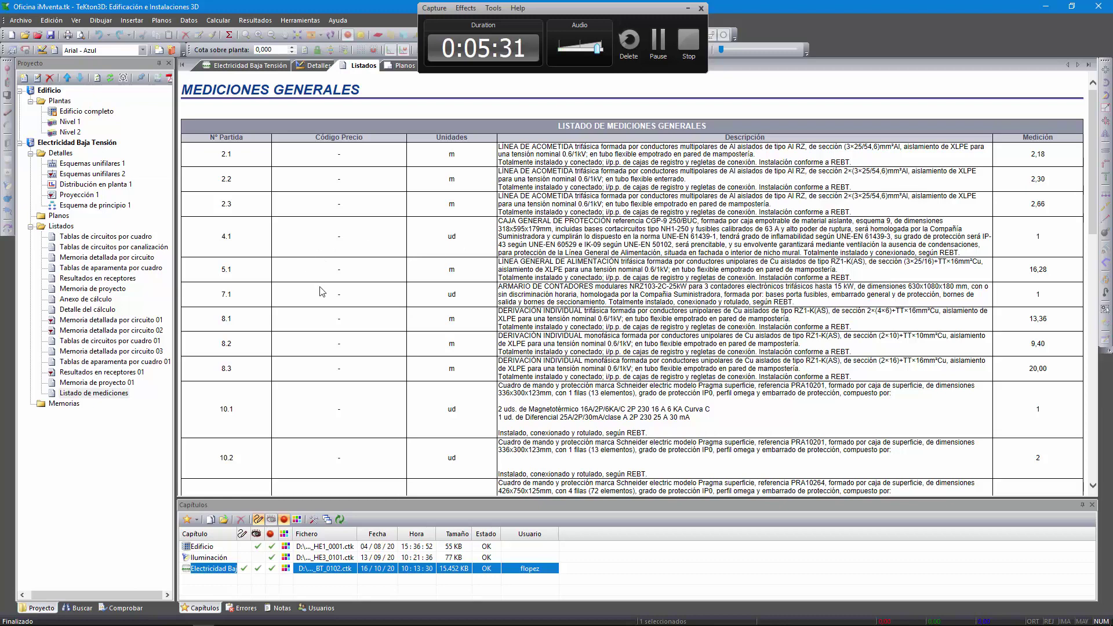
Step: Return to the 3D model of the low-voltage installation and examine the available export formats, such as IFC and BC3 measurements
{"action": "left_click", "coordinate": [277, 67]}
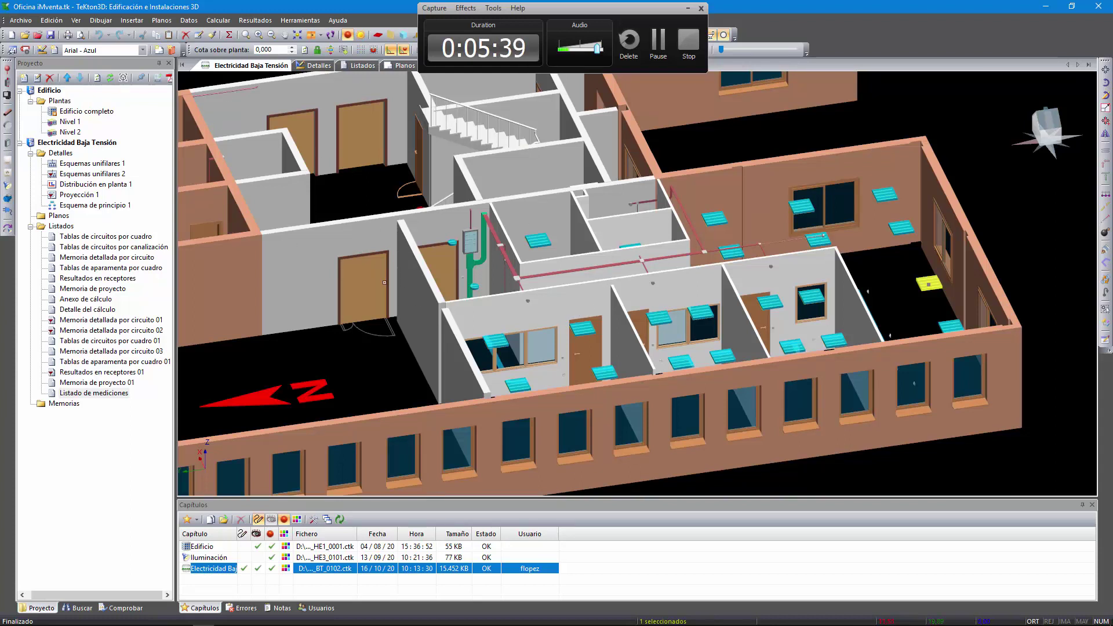
{"action": "left_click", "coordinate": [21, 20]}
{"action": "mouse_move", "coordinate": [66, 129]}
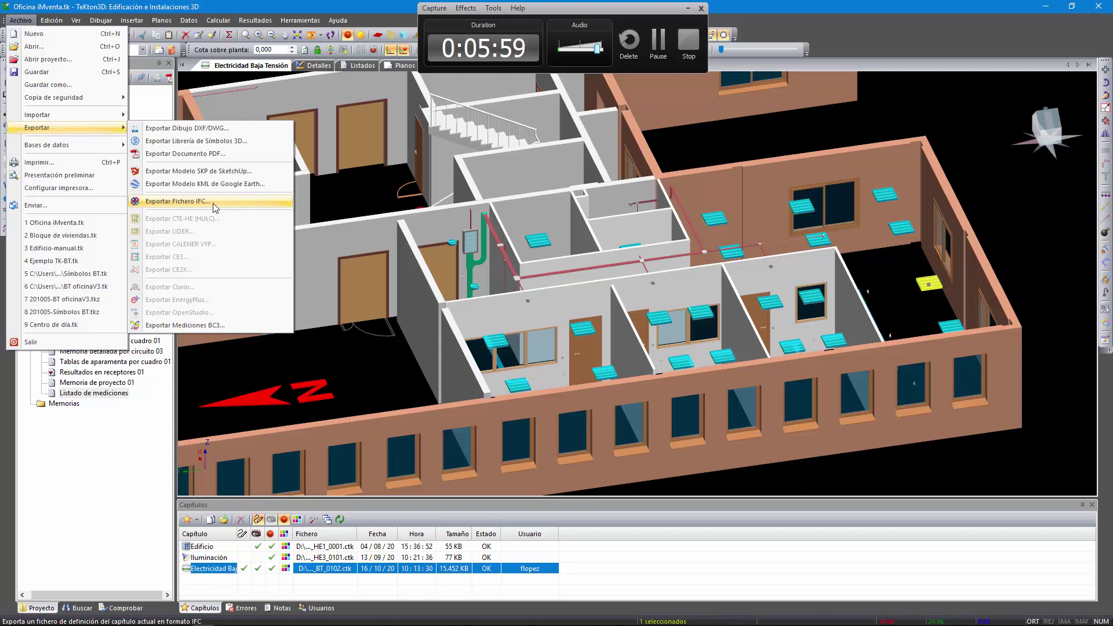
{"action": "left_click", "coordinate": [1075, 91]}
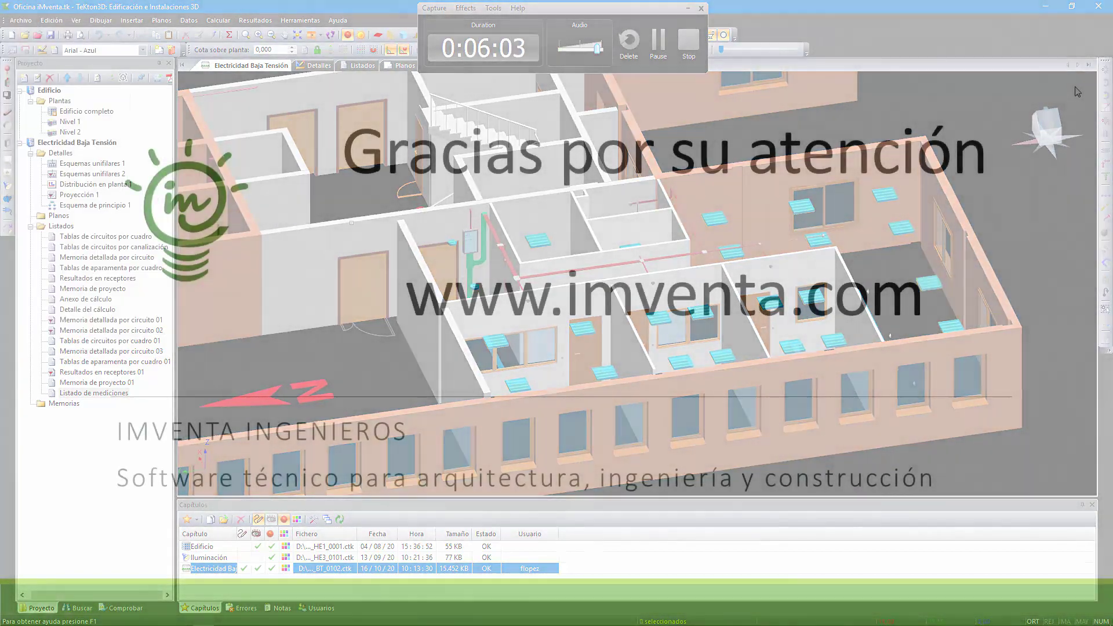